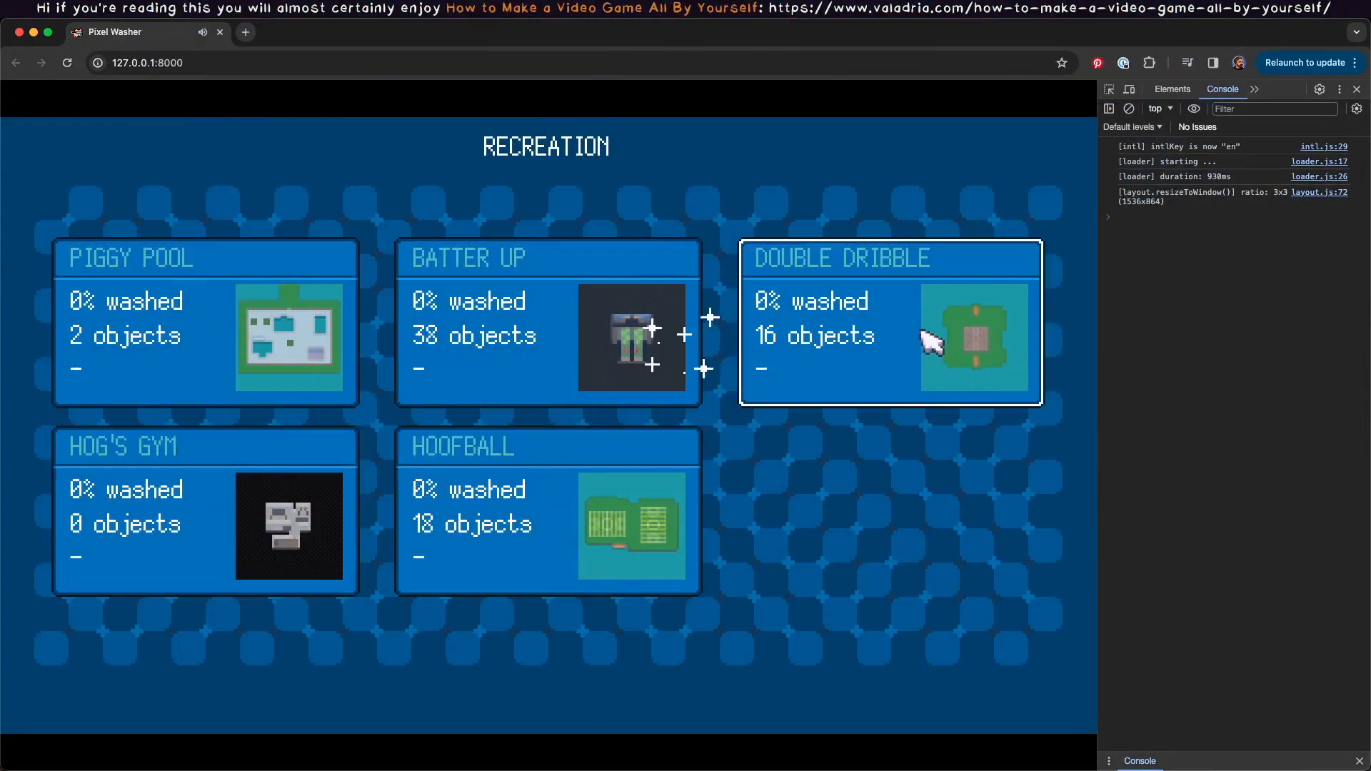
Open the Double Dribble level in Pixel Washer and move the pig around the basketball court.
left_click(941, 342)
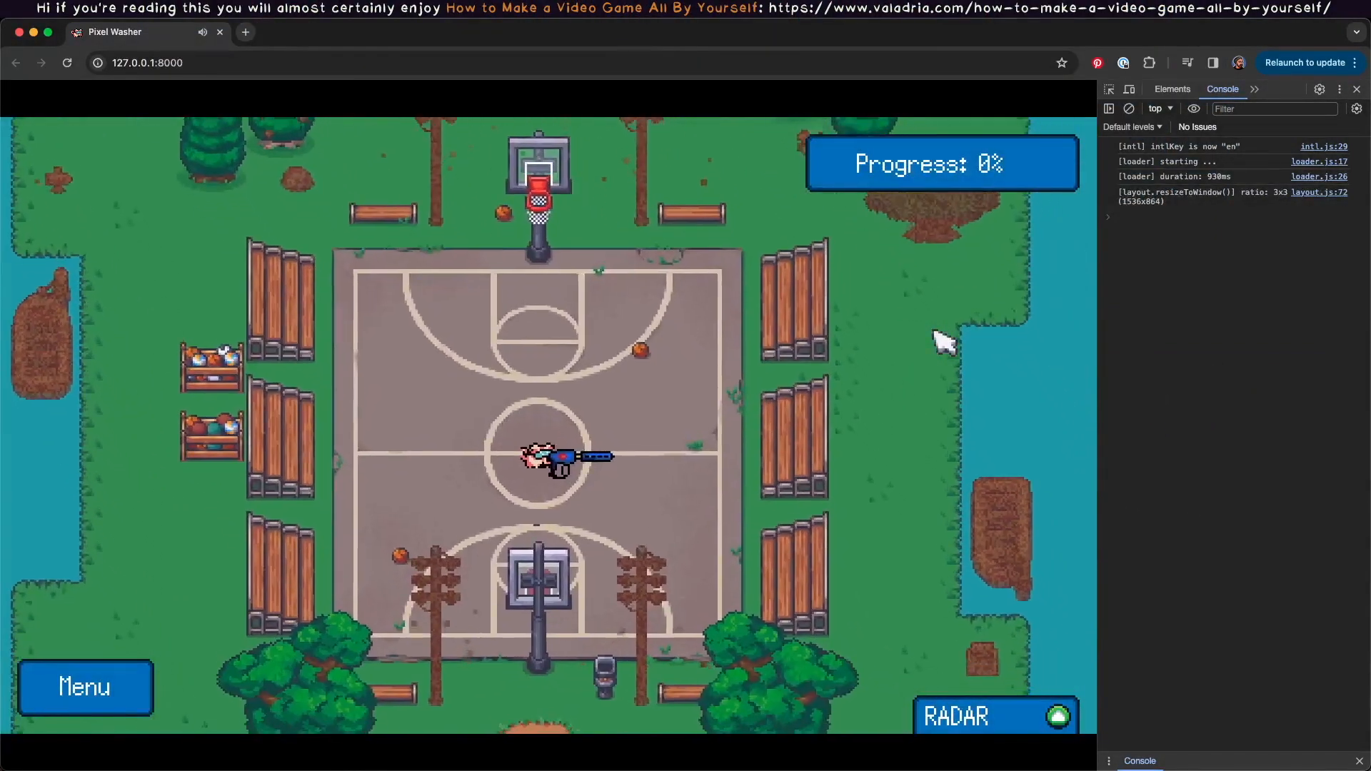
key("a")
key("w")
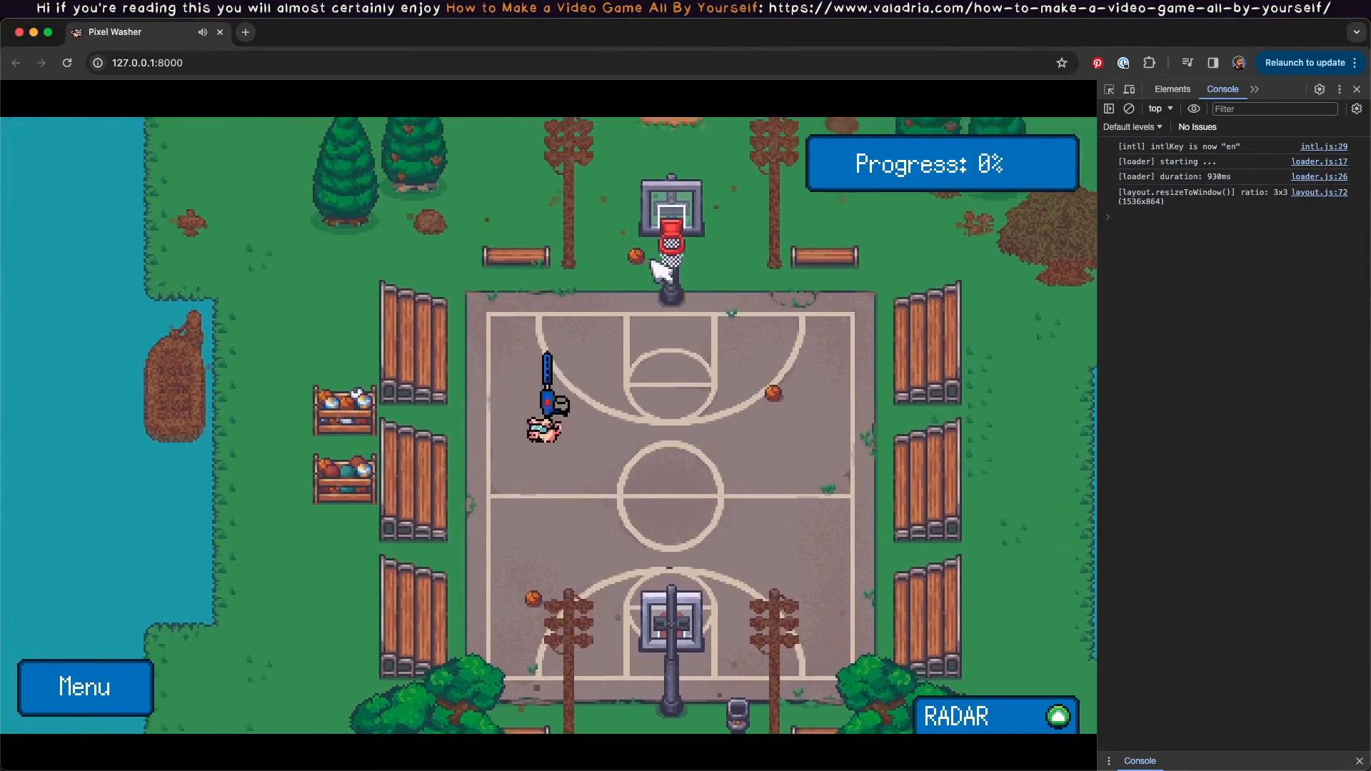
key("d")
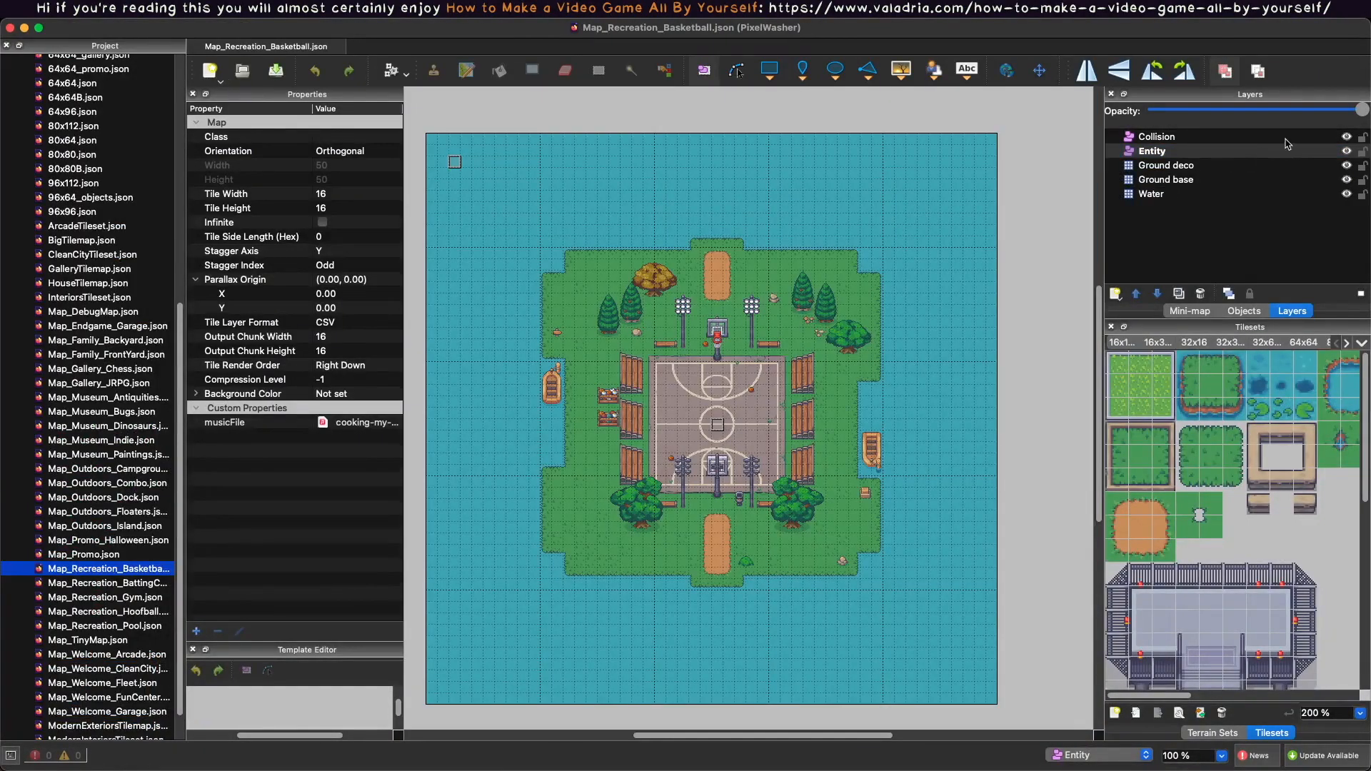
Select the Collision layer of the basketball map in Tiled, and in Pixel Washer move the pig north off the island over the water.
left_click(1285, 138)
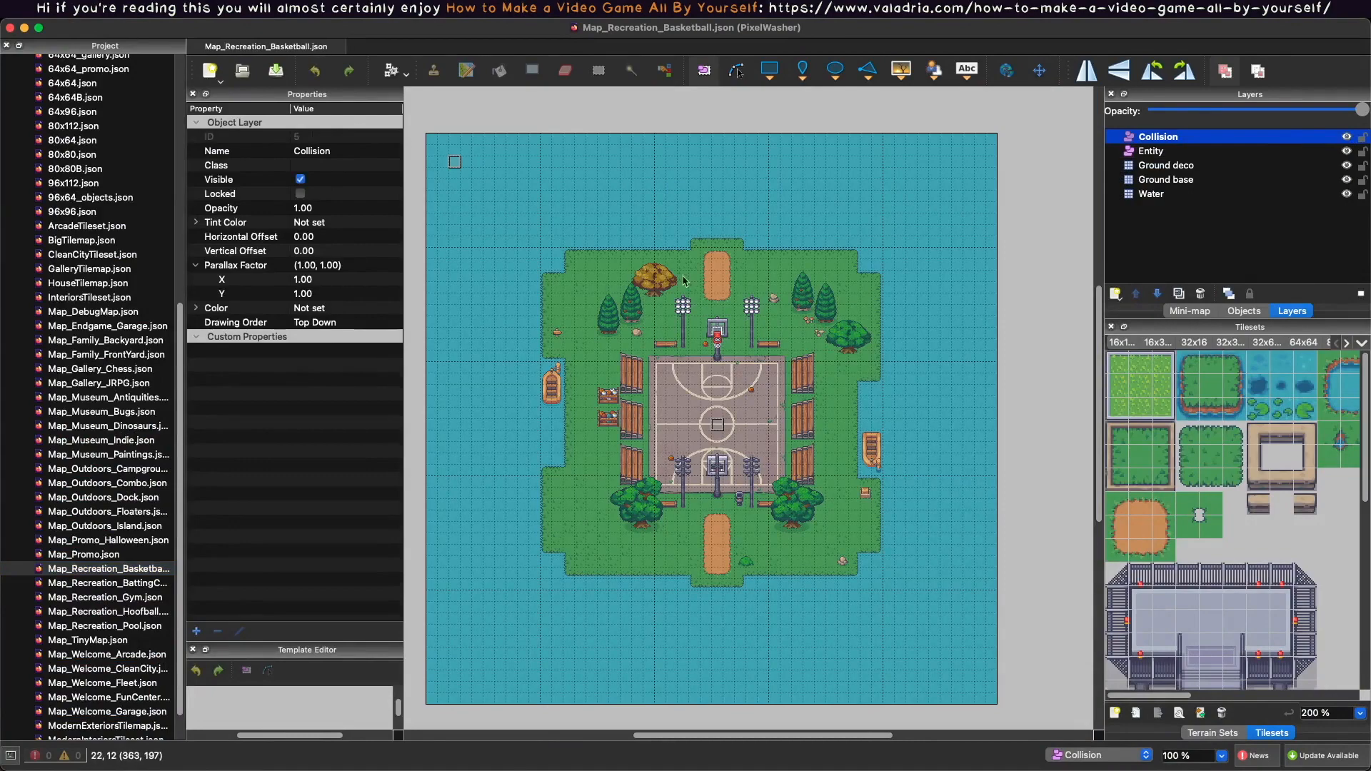
key("super+Tab")
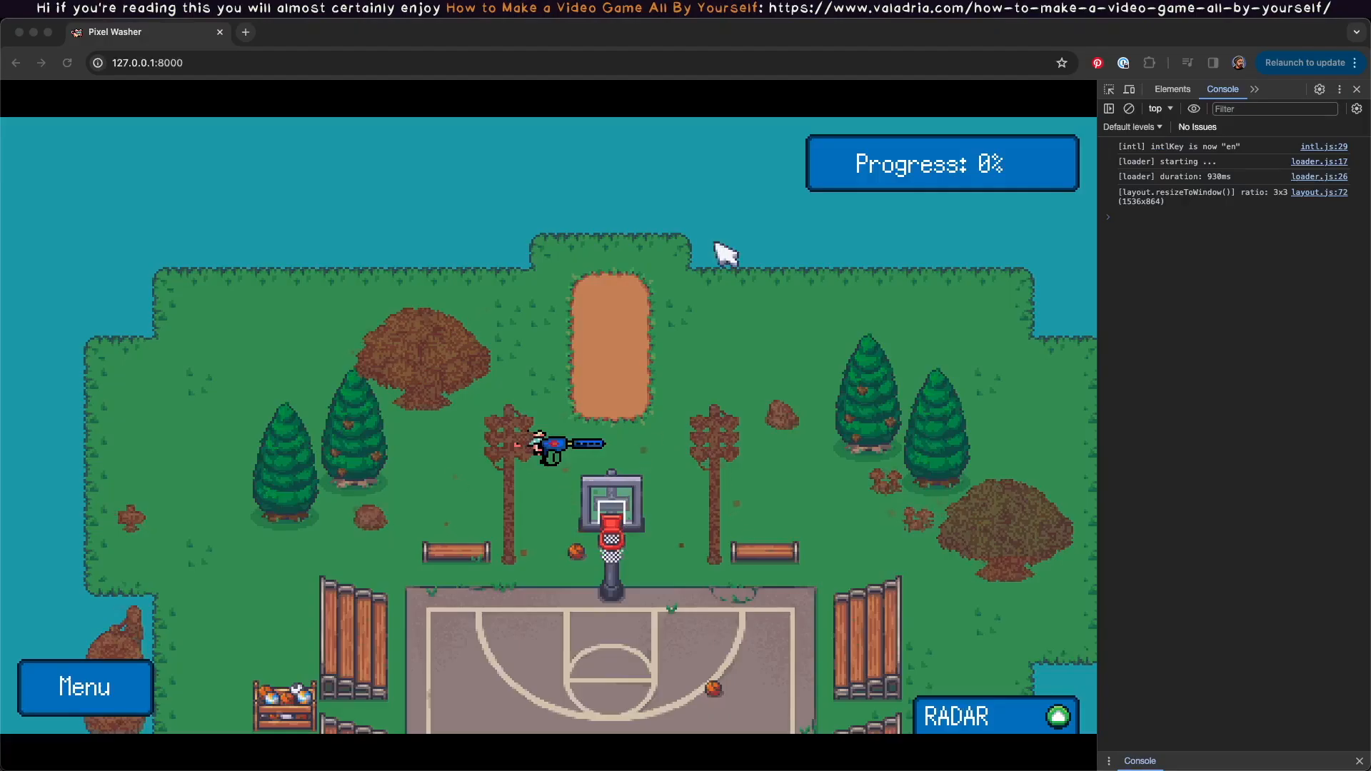
key("w")
key("a")
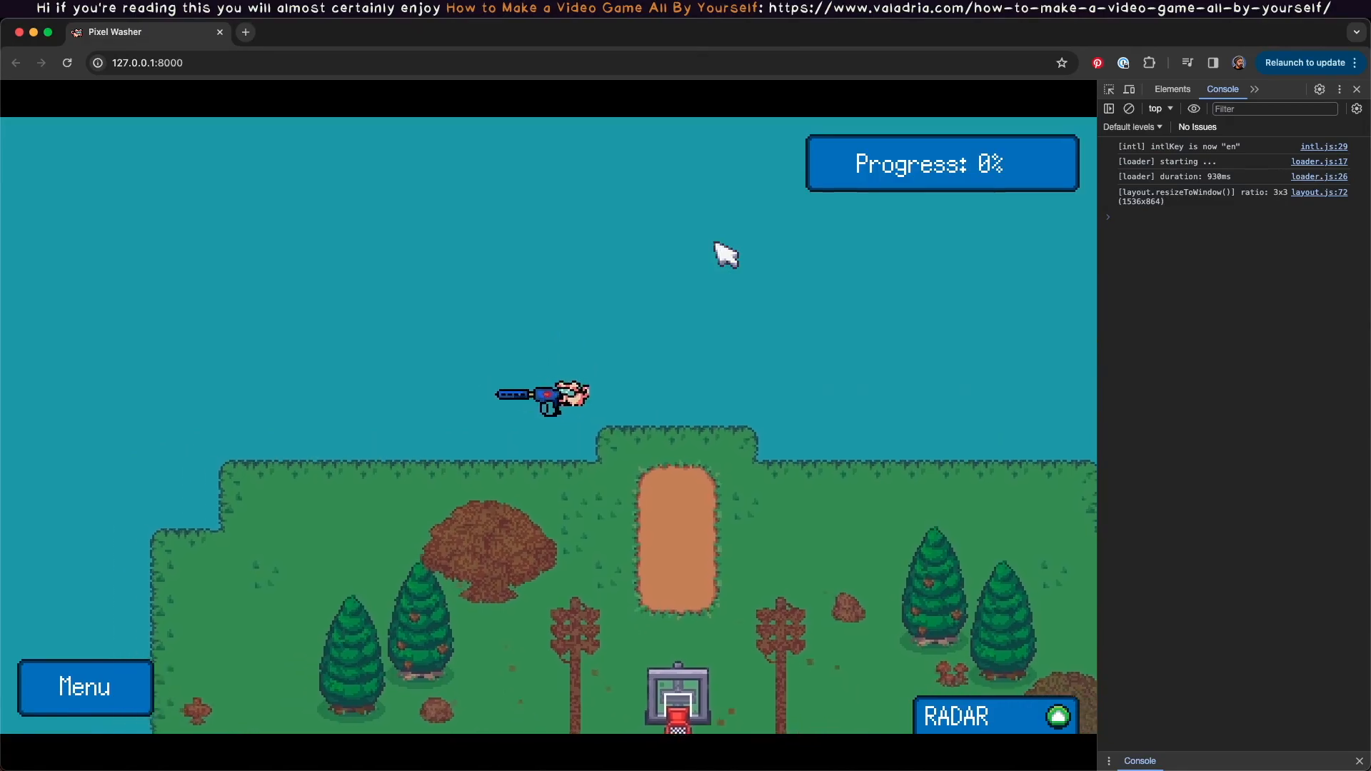
Check the map's Entity and Collision layers in Tiled, and move the pig back and forth over the water in Pixel Washer.
key("super+Tab")
left_click(1151, 151)
left_click(1157, 136)
key("super+Tab")
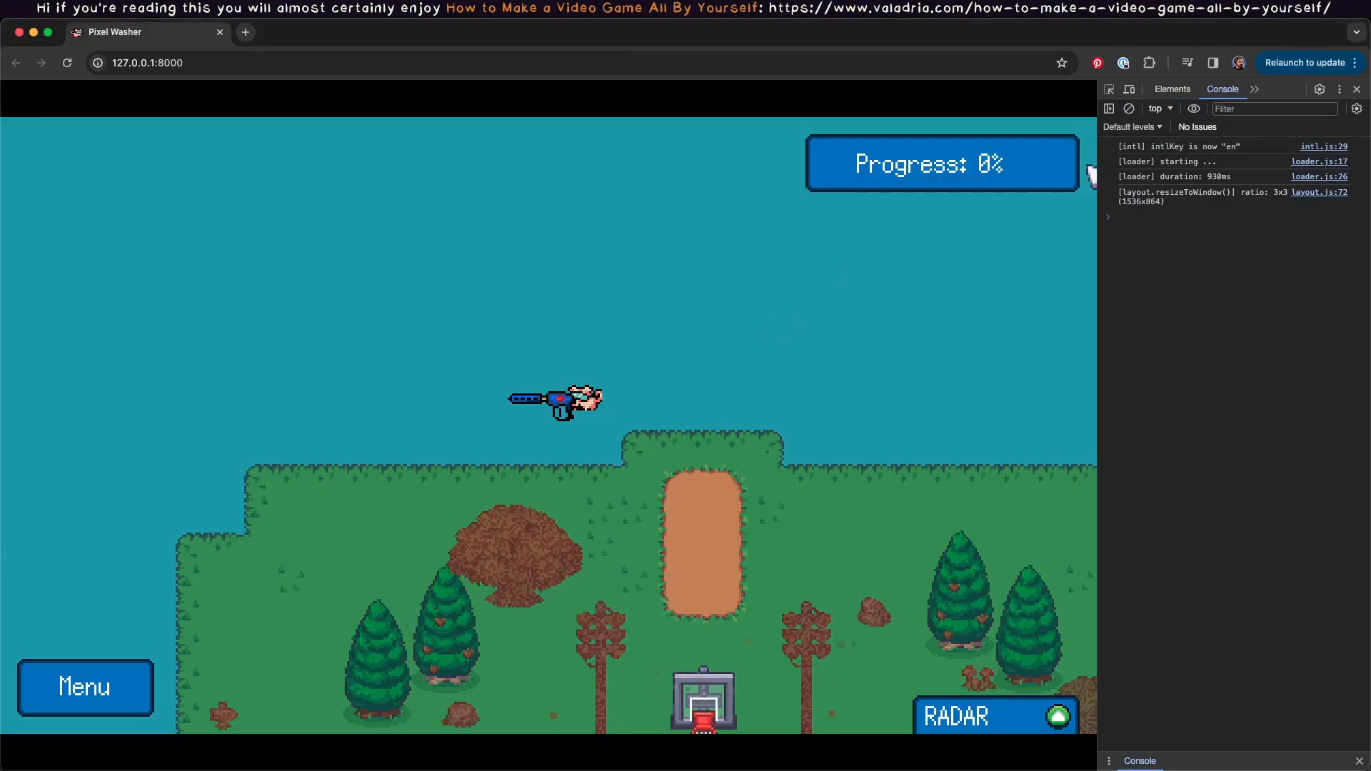
key("a")
key("d")
Look at the Ground deco and Collision layers in Tiled, and bring the pig back from the water to the island in Pixel Washer.
key("super+Tab")
left_click(1349, 169)
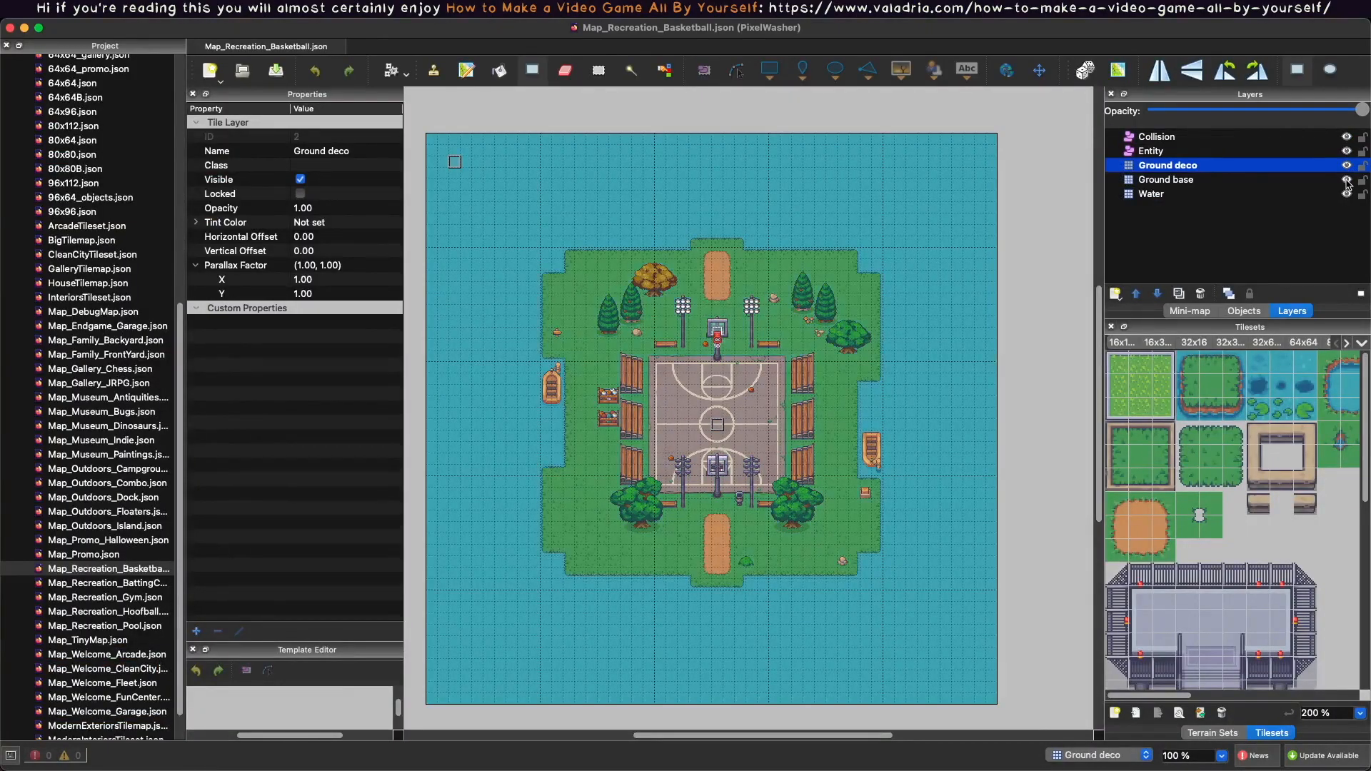
left_click(1163, 137)
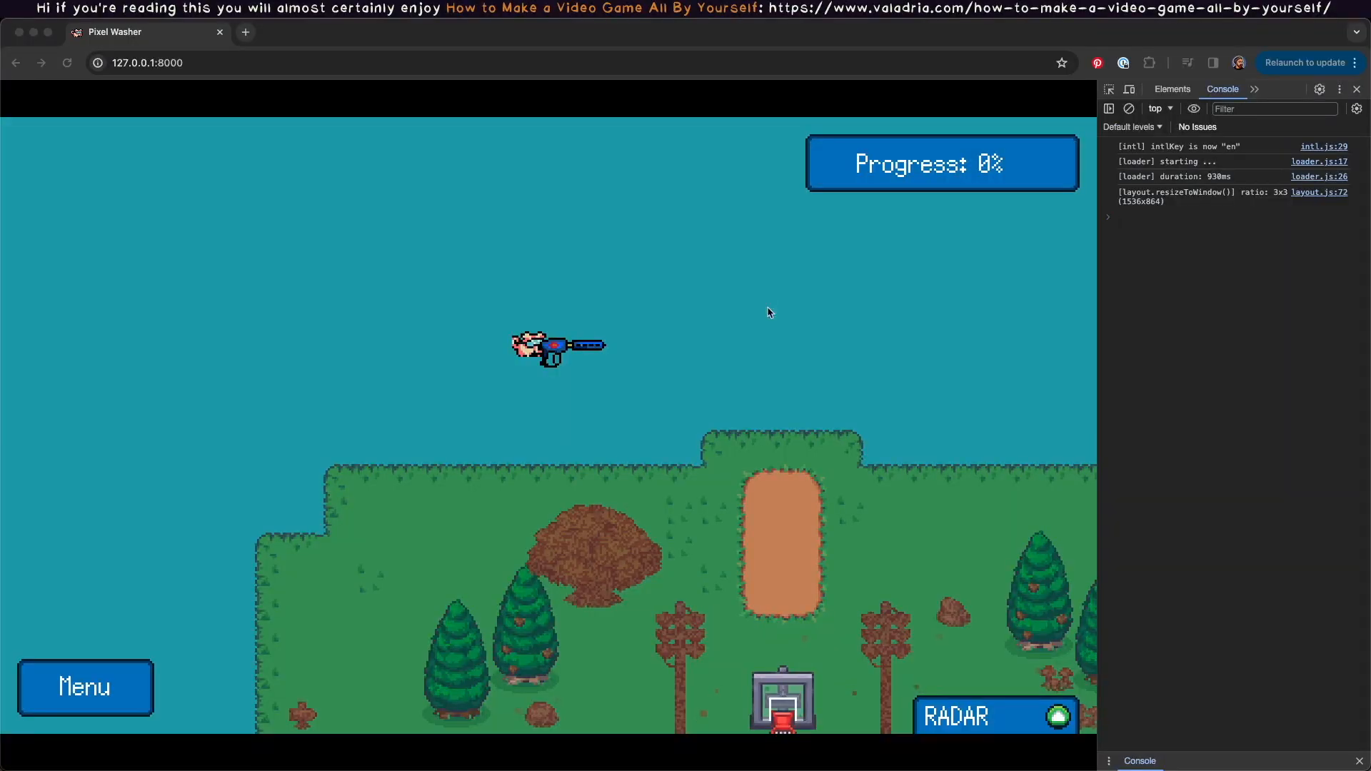
key("s")
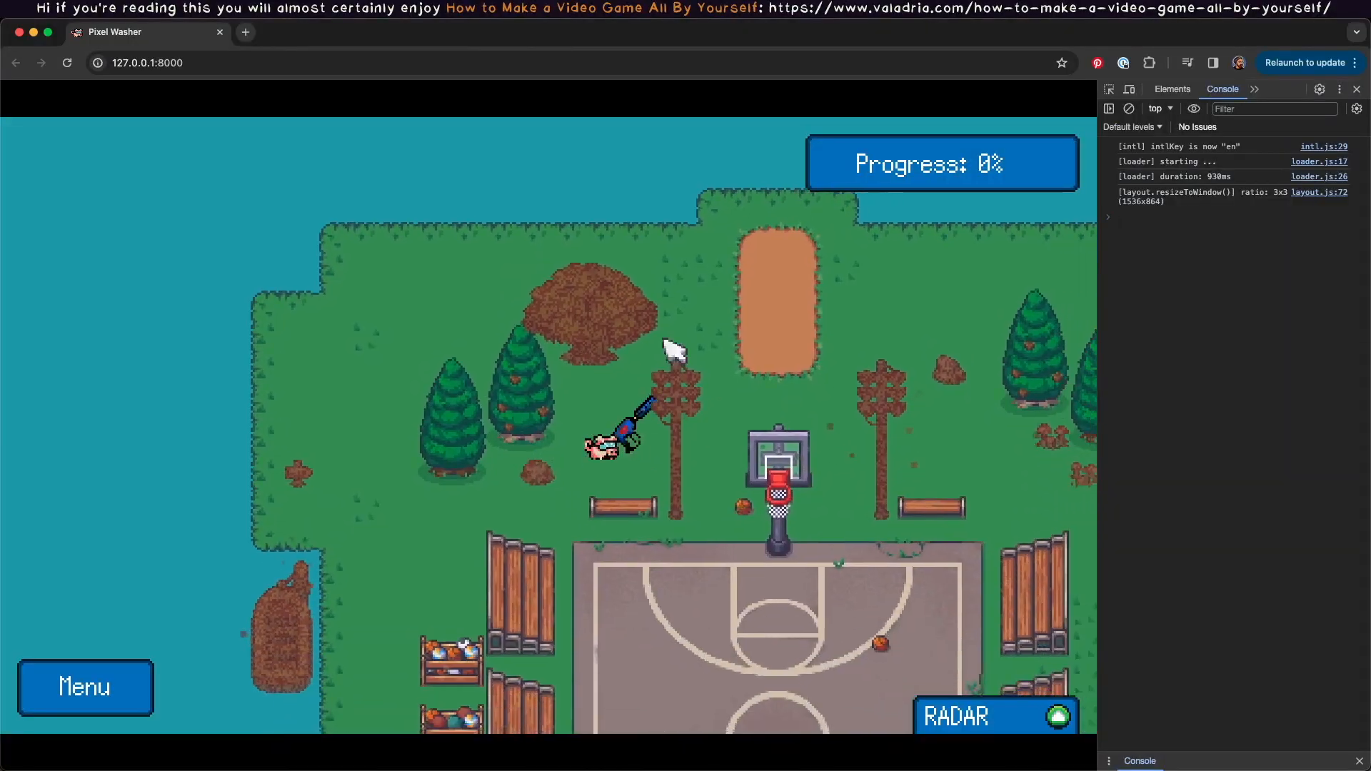
key("d")
key("w")
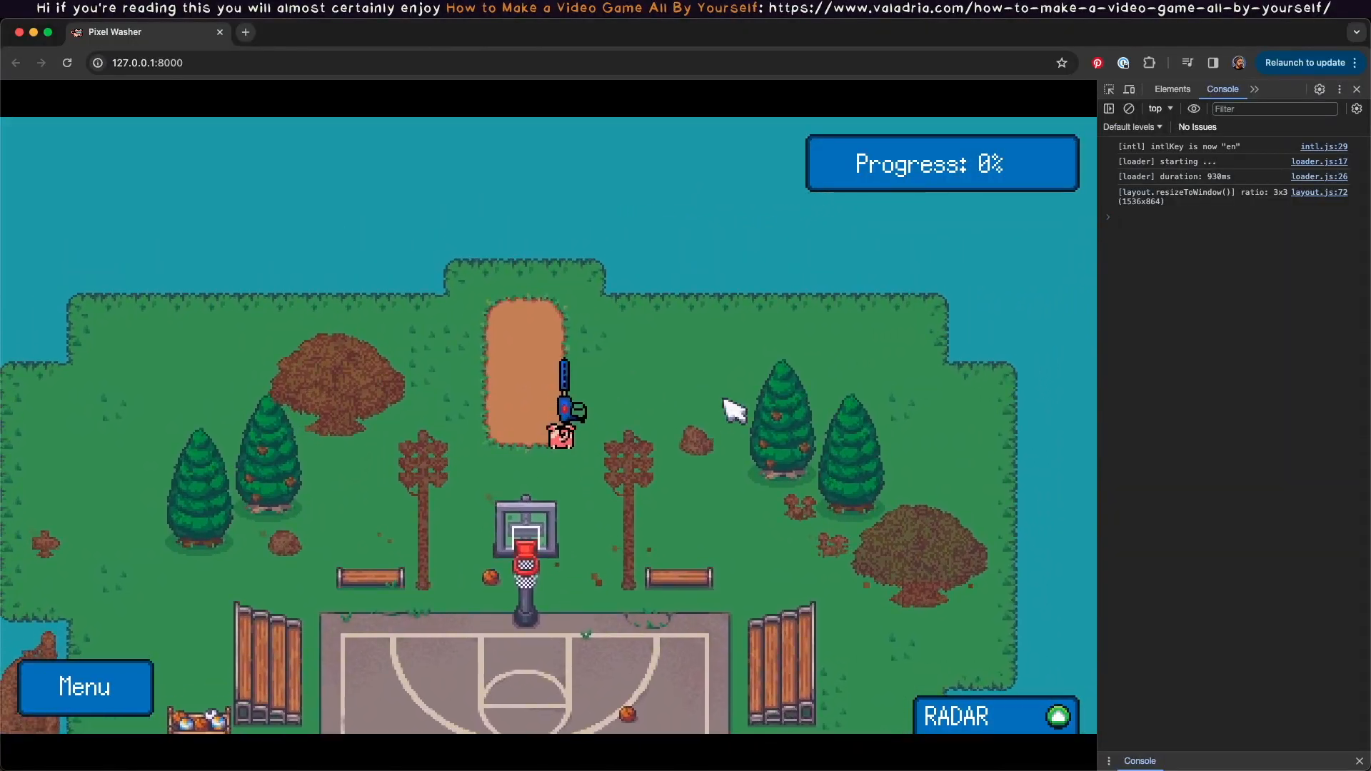
Wash the dirty rock east of the northern dirt patch and move the pig down onto the court.
key("d")
key("a")
key("d")
left_click_drag(682, 516, 681, 477)
key("d")
mouse_move(736, 407)
left_mouse_down()
mouse_move(719, 417)
mouse_move(711, 527)
mouse_move(707, 464)
mouse_move(750, 475)
left_mouse_up()
key("s")
key("d")
mouse_move(566, 520)
left_mouse_down()
mouse_move(500, 463)
mouse_move(407, 312)
mouse_move(410, 382)
left_mouse_up()
key("w")
key("a")
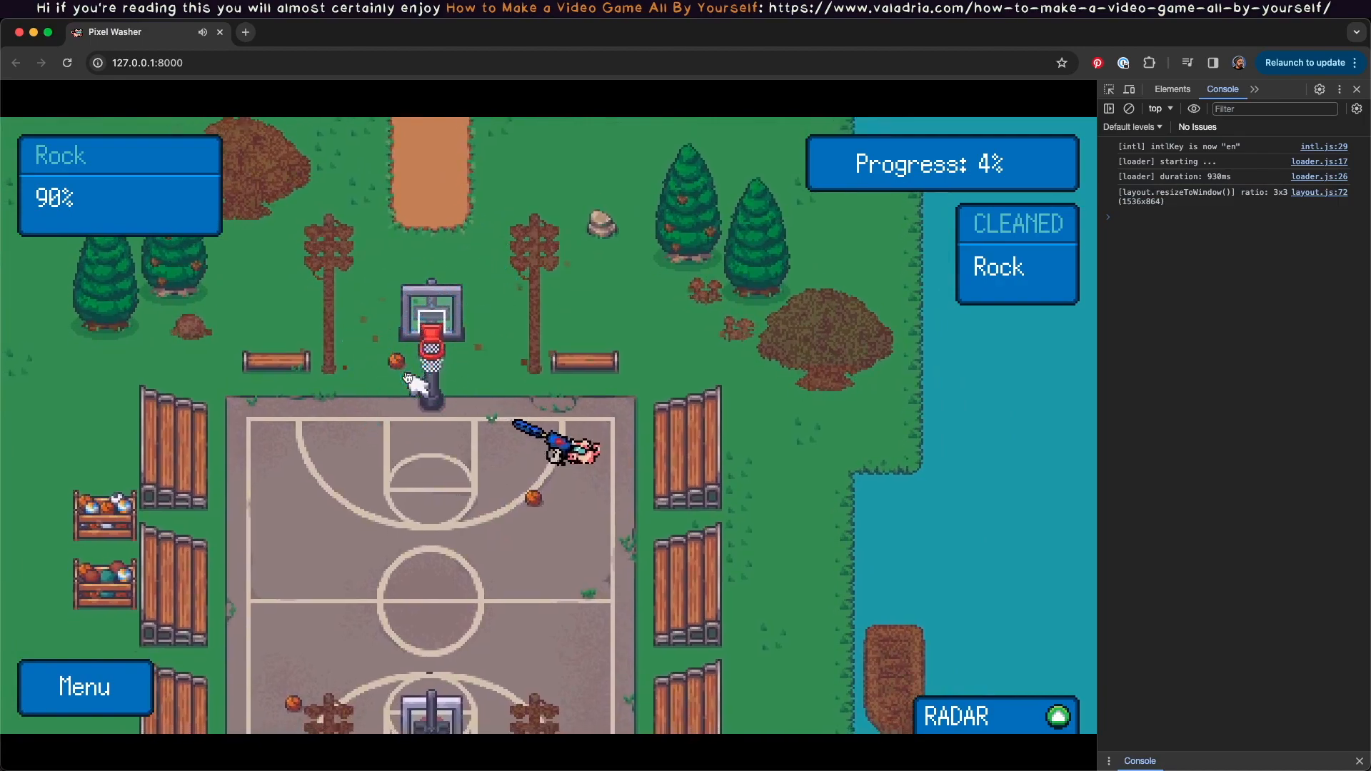
Copy a solid collider from the Collision layer of Map_Recreation_BattingCages in Tiled and close that map.
key("super+Tab")
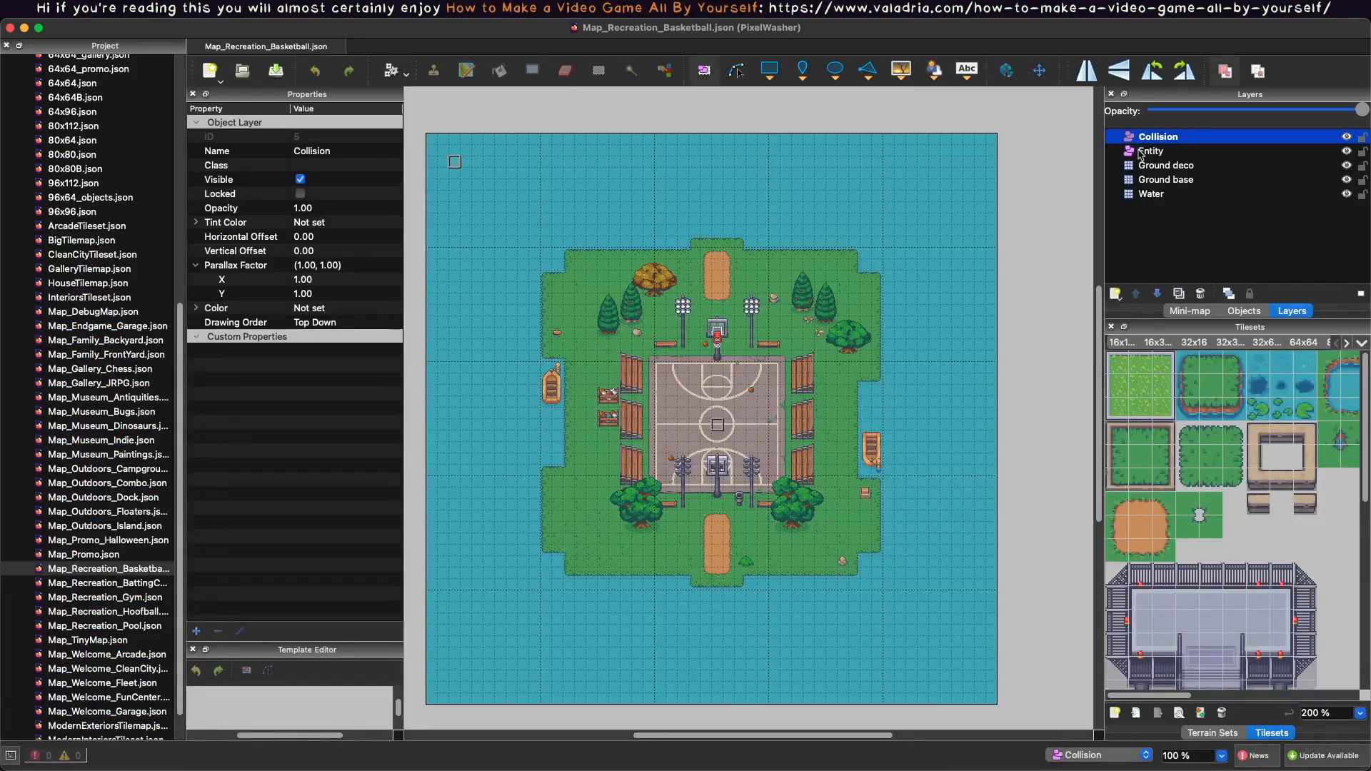
double_click(112, 584)
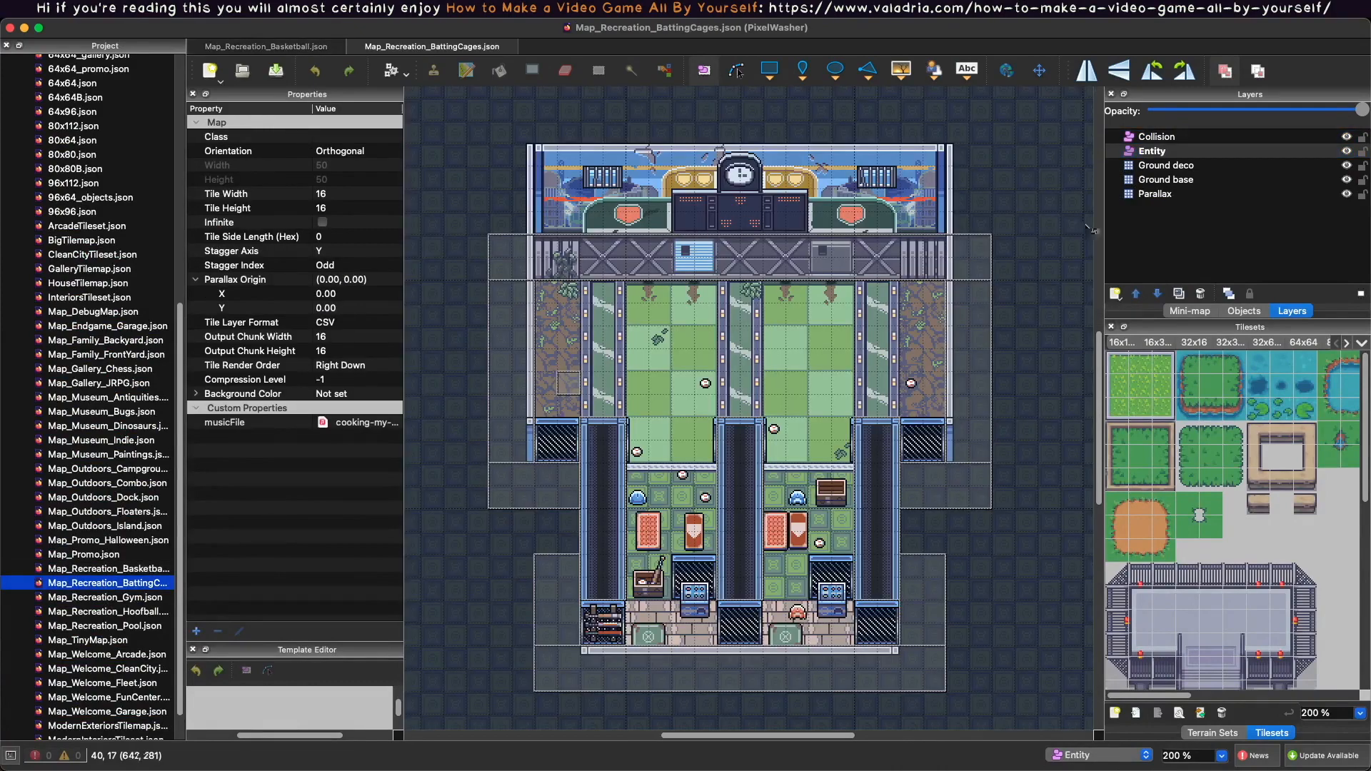
left_click(1158, 136)
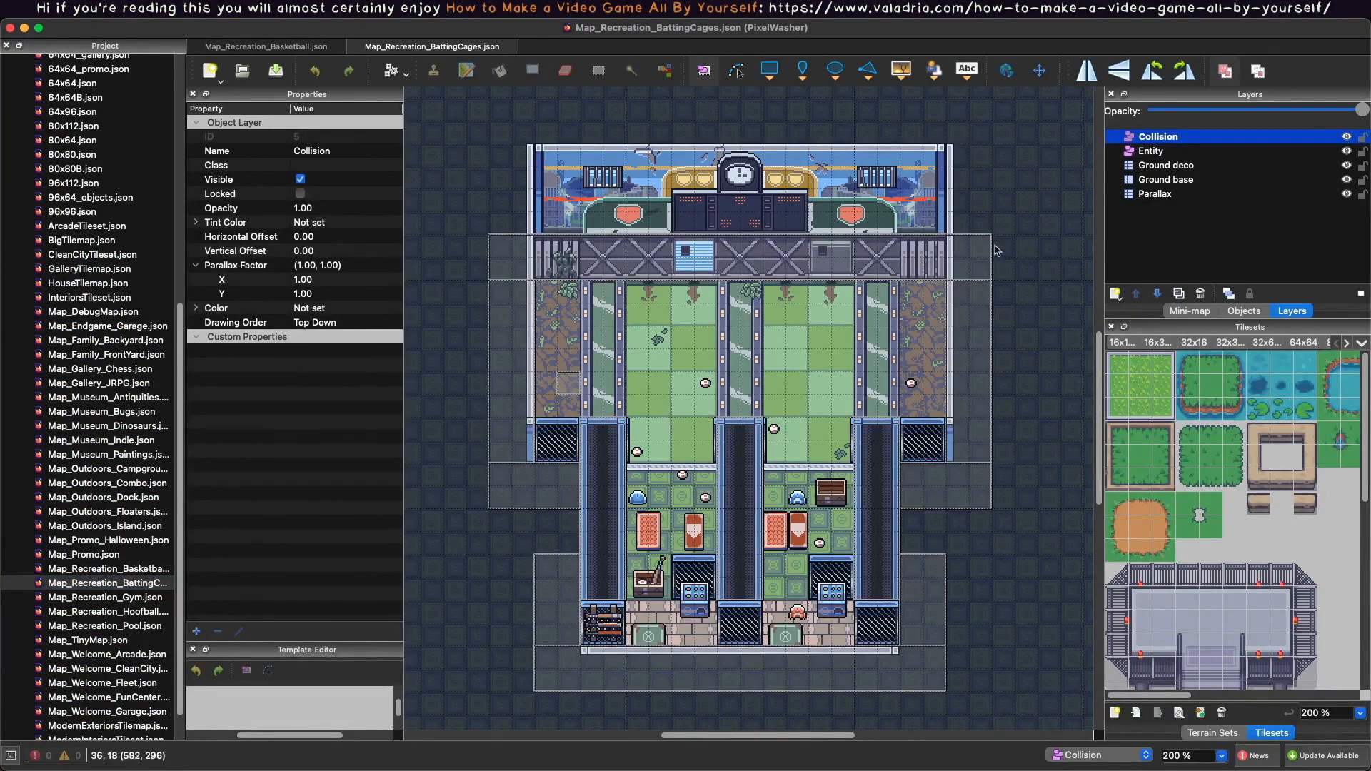
left_click(969, 250)
key("super+w")
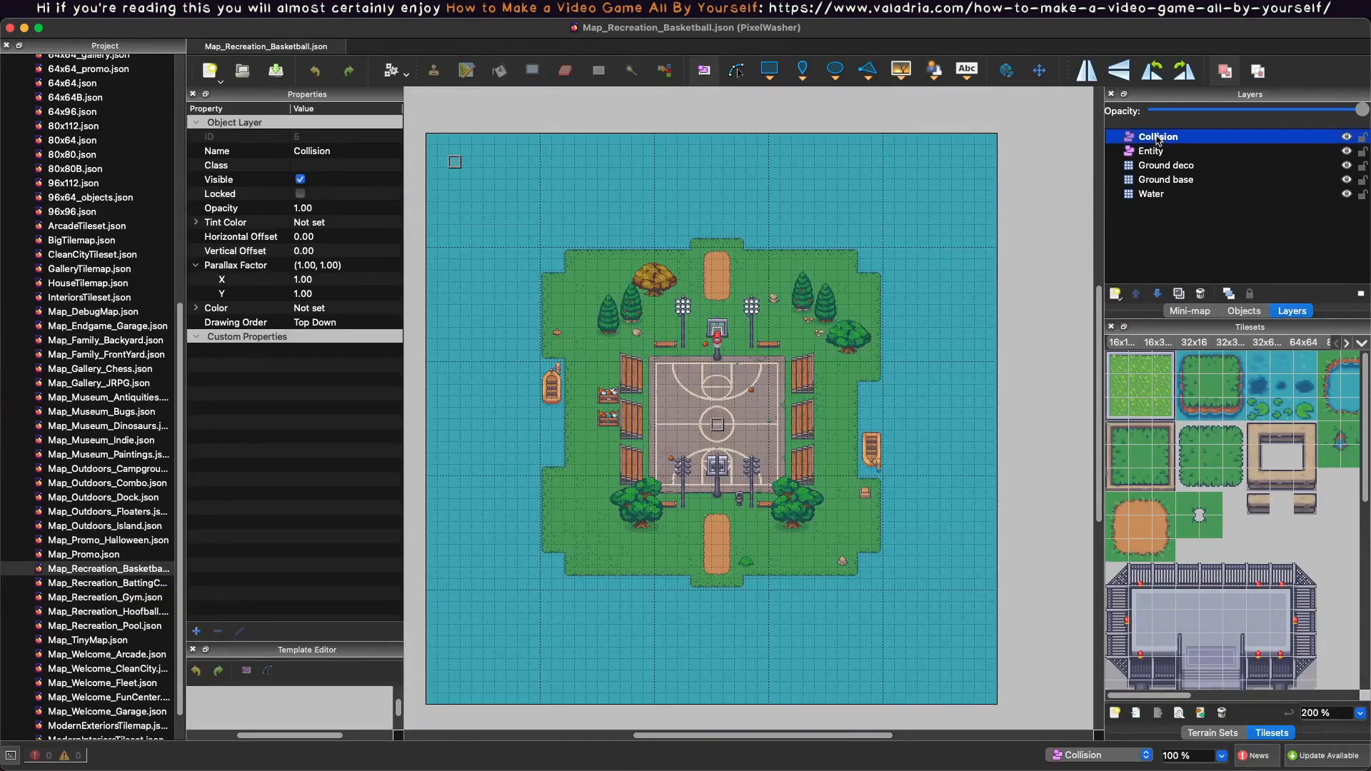
Paste the solid collider into the basketball map's Collision layer at X 160, Y 160 and resize it to 32 × 32.
key("super+v")
left_click_drag(698, 267, 646, 259)
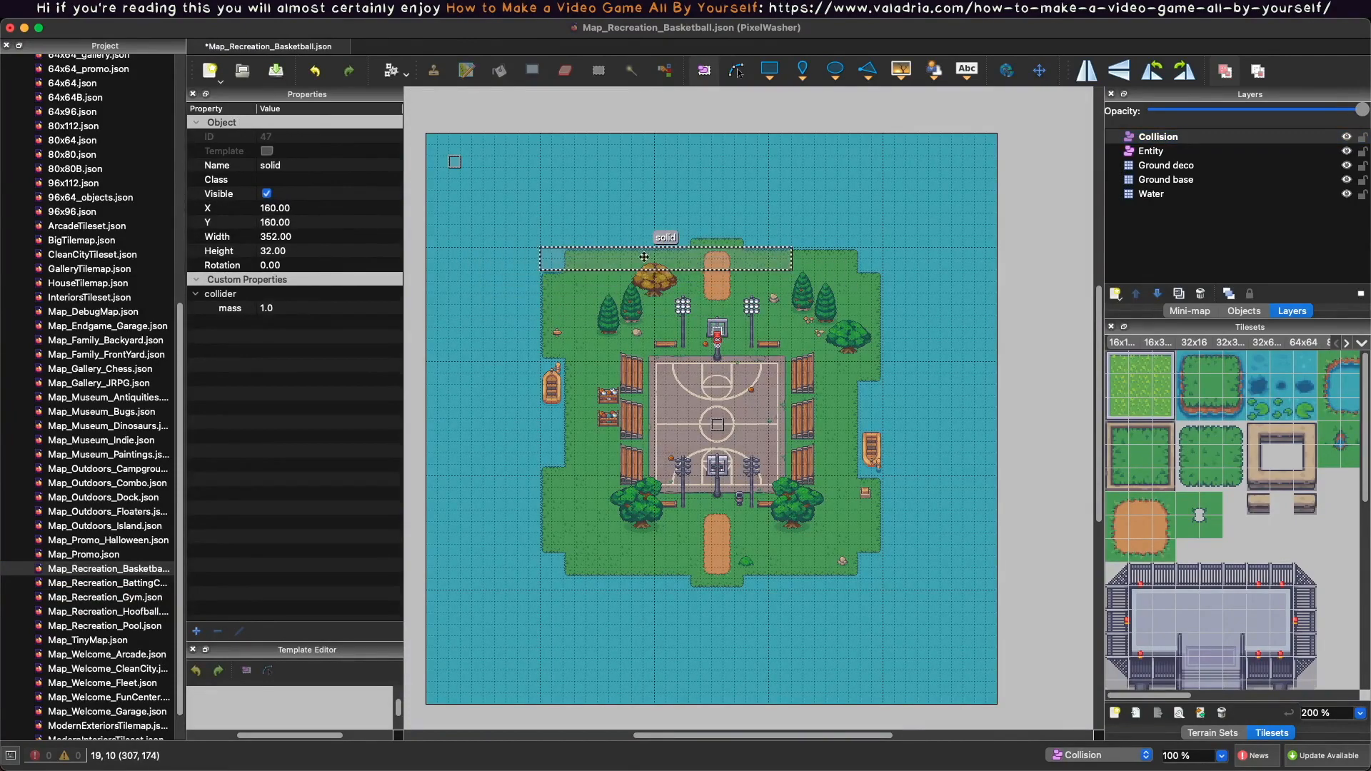
left_click_drag(797, 257, 539, 259)
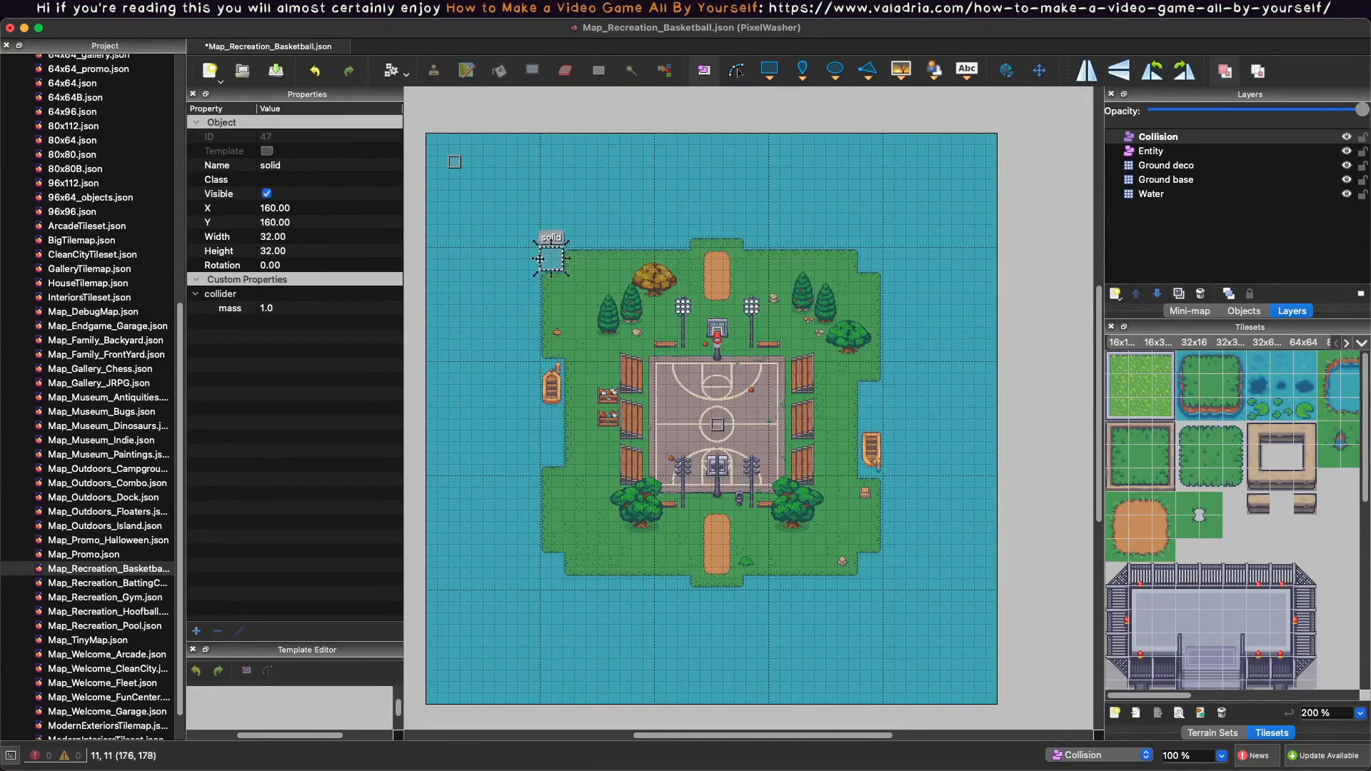
Build up the northwest shore with solid colliders, including a 64 × 32 corner block at X 128, Y 160 and a strip down the west side.
scroll(536, 263, "up", 3, "ctrl")
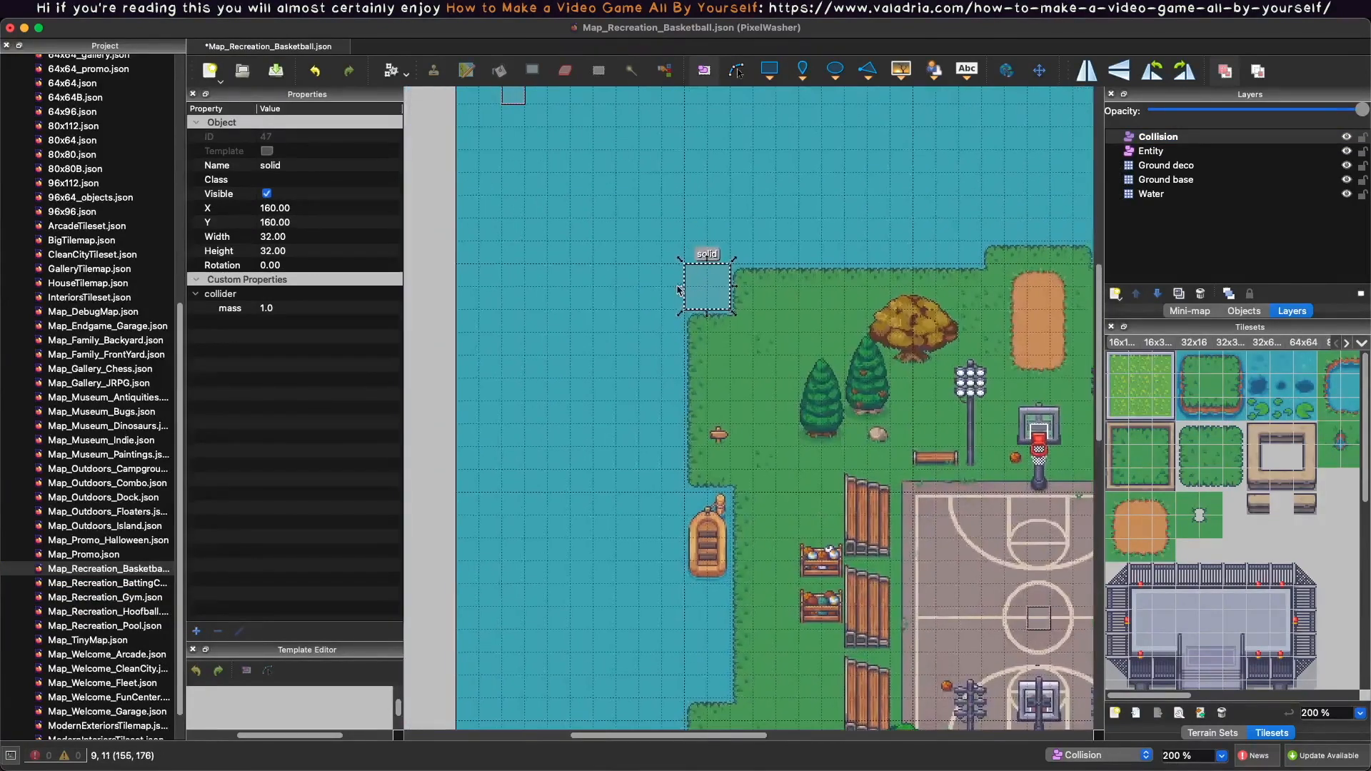
scroll(679, 291, "down", 2)
left_click_drag(844, 255, 729, 257)
left_click_drag(728, 257, 542, 304)
key("ctrl+d")
left_click_drag(802, 301, 526, 508)
left_click(571, 301)
left_click_drag(549, 301, 495, 305)
Place solid colliders over the water above the northern bump and along the north shore east of it.
scroll(629, 286, "right", 5)
left_click(769, 258)
scroll(896, 284, "right", 3)
key("super+d")
left_click_drag(665, 257, 926, 286)
Duplicate the 64 × 32 northwest corner collider and place the copy at the northeast corner, X 608, Y 160.
scroll(704, 319, "left", 4)
scroll(703, 319, "left", 5)
left_click(587, 322)
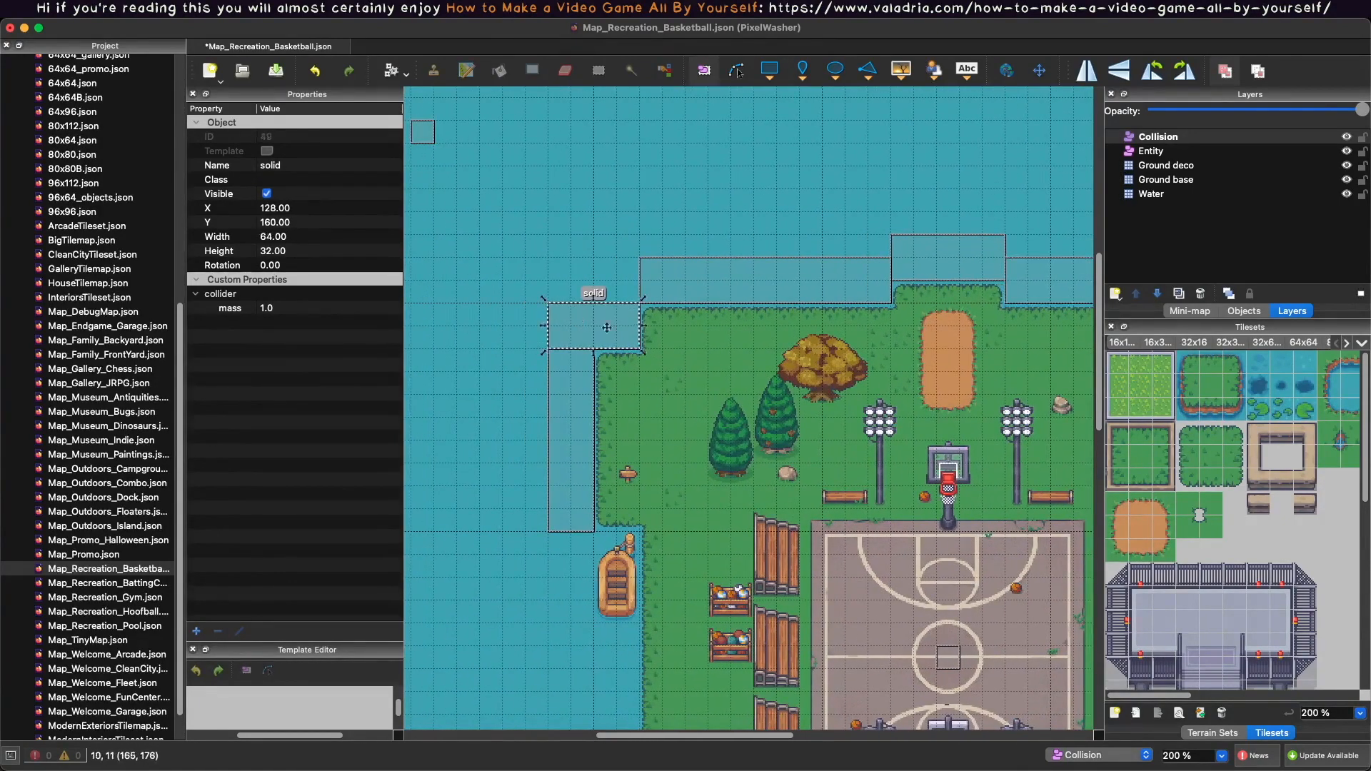
left_click_drag(588, 332, 954, 218)
scroll(954, 217, "right", 8)
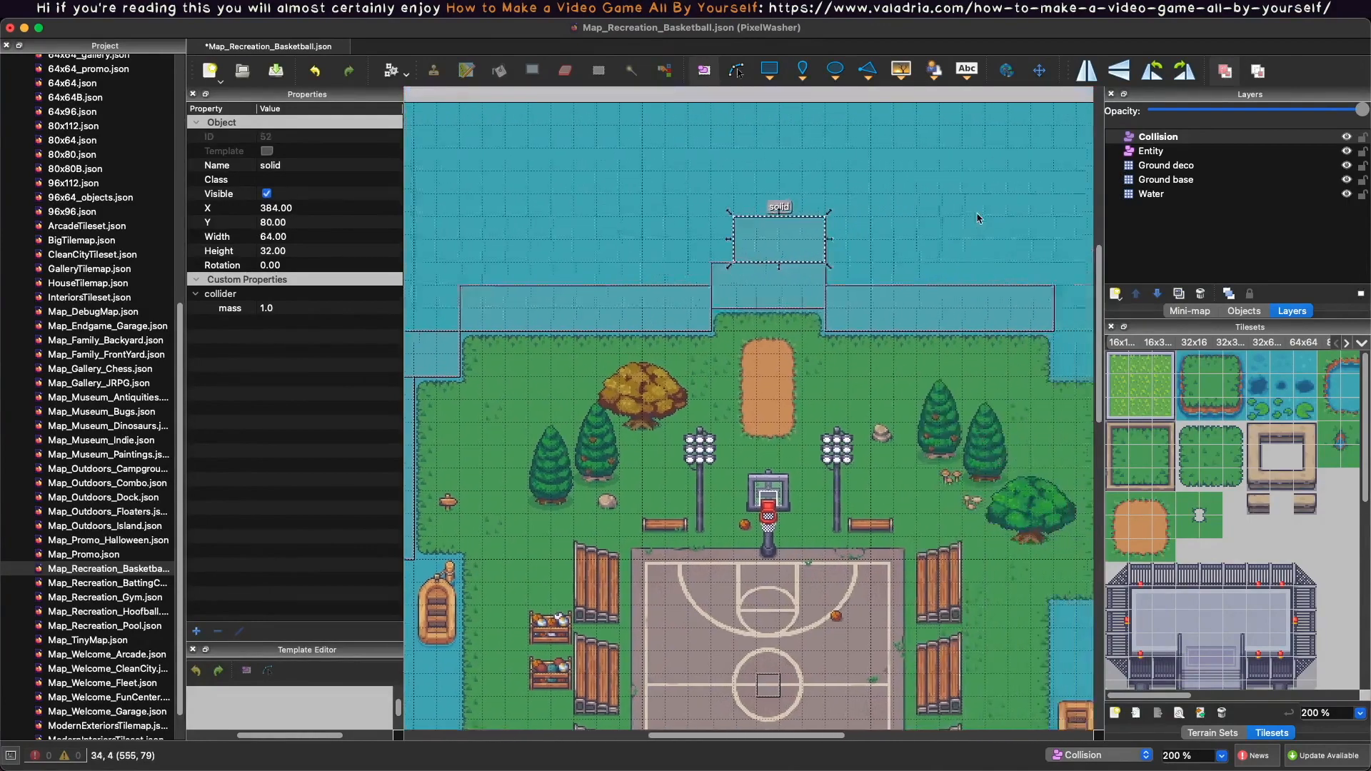
left_click_drag(696, 216, 1016, 331)
scroll(901, 330, "right", 7)
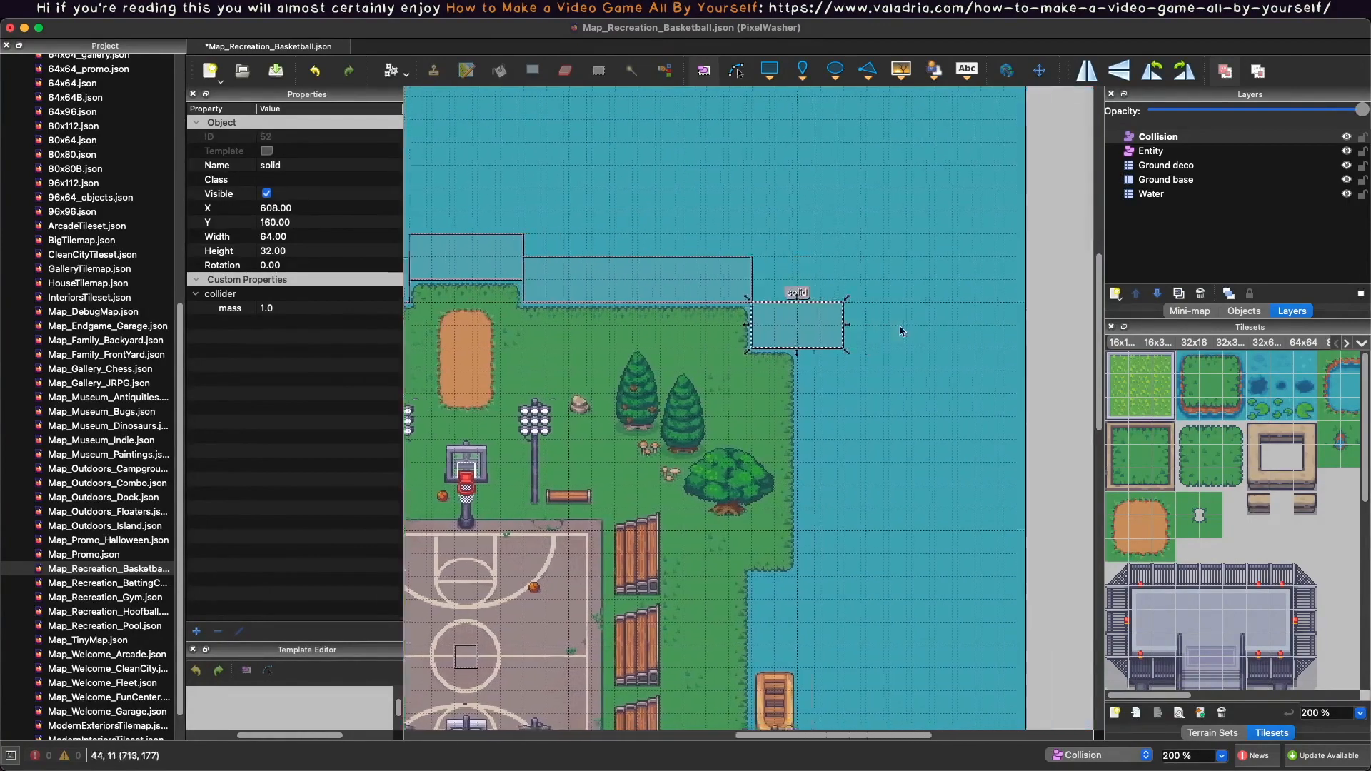
Add solid colliders down the east shore, ending with a 32 × 96 one over the eastern boat at X 608, Y 384.
key("super+d")
scroll(785, 204, "down", 3)
key("super+d")
left_click_drag(784, 205, 784, 479)
scroll(791, 377, "down", 3)
left_click_drag(792, 376, 782, 491)
scroll(837, 475, "down", 3)
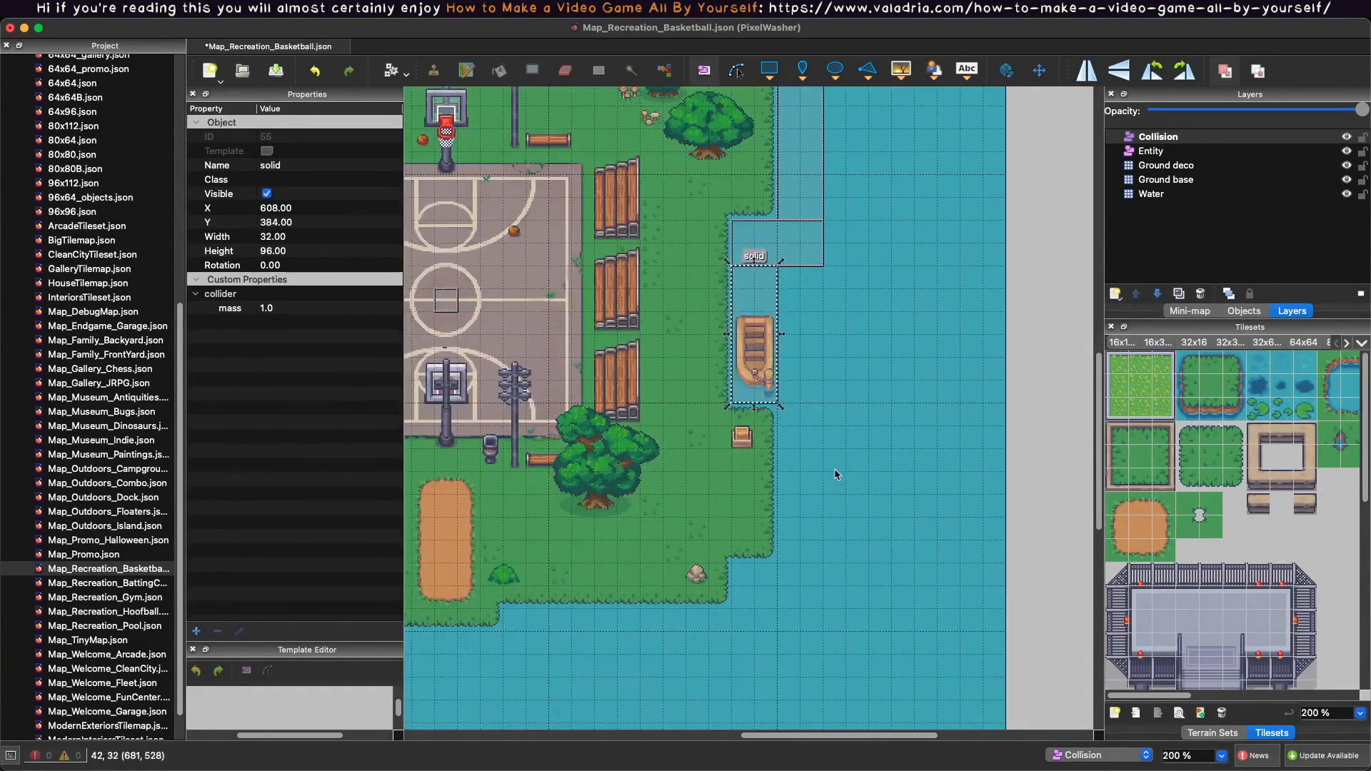
Duplicate the eastern boat's collider to the southeast shore at X 640, Y 448 and lengthen it to 32 × 144.
left_click_drag(749, 305, 794, 415)
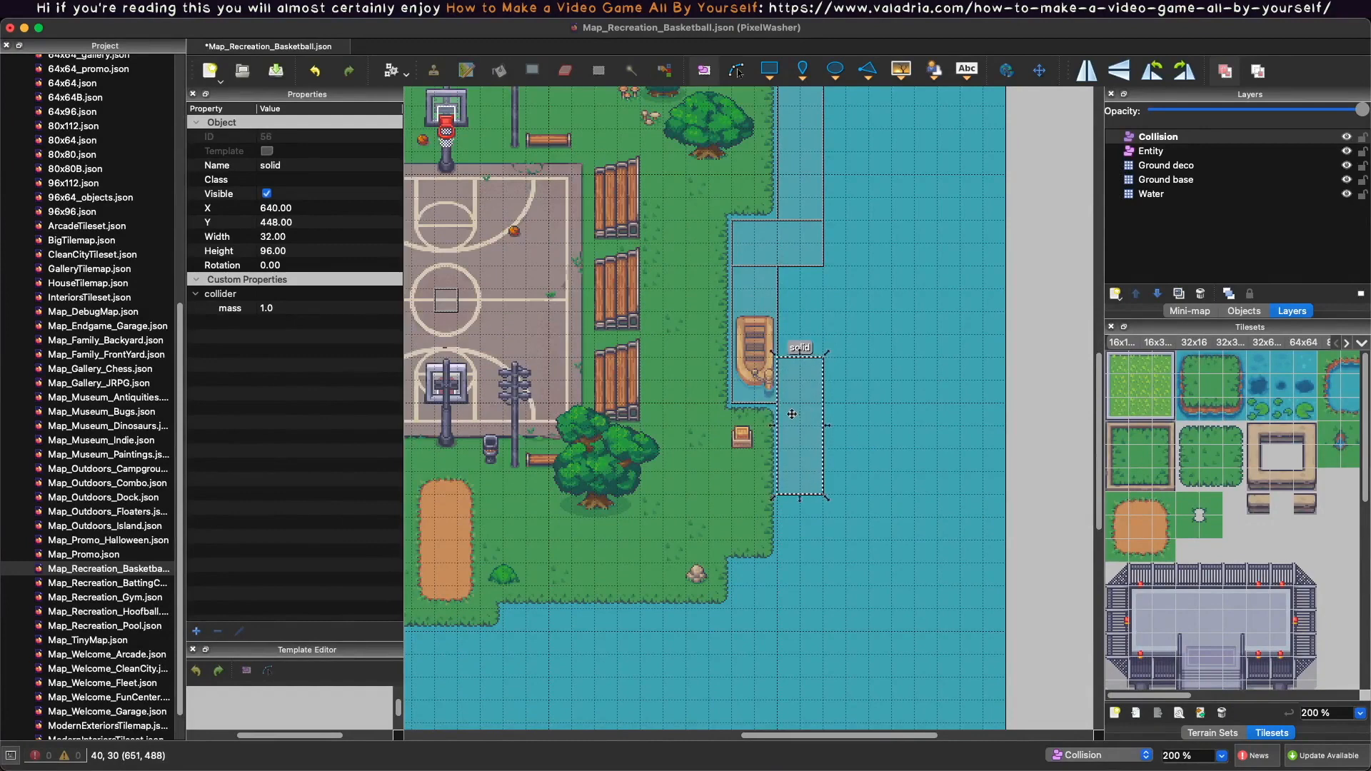
scroll(818, 497, "down", 3)
left_click_drag(824, 341, 824, 410)
Add a small solid collider in the southeast corner at X 608, Y 592 and a 192 × 32 one along the south shore at X 448, Y 624.
key("ctrl+d")
left_click_drag(802, 297, 803, 457)
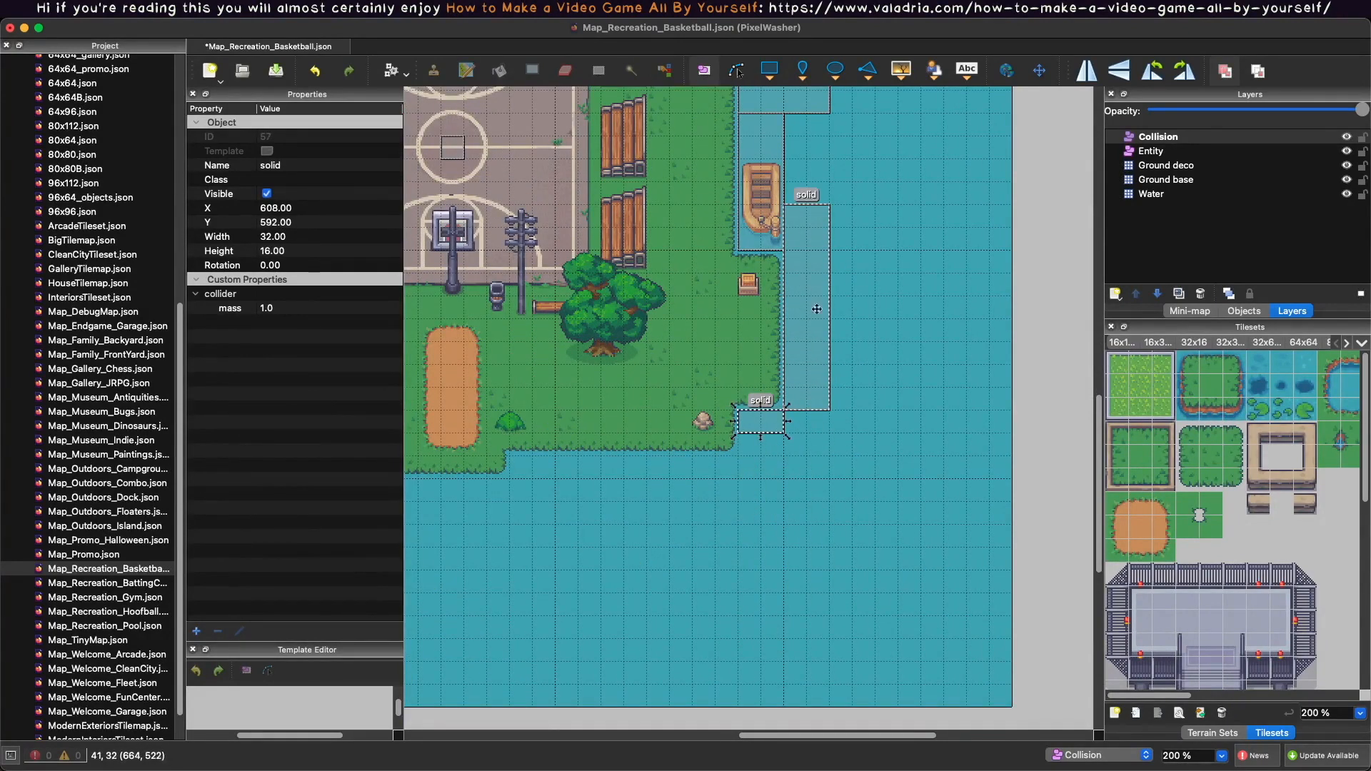
key("ctrl+d")
left_click_drag(766, 447, 796, 488)
scroll(830, 502, "left", 5)
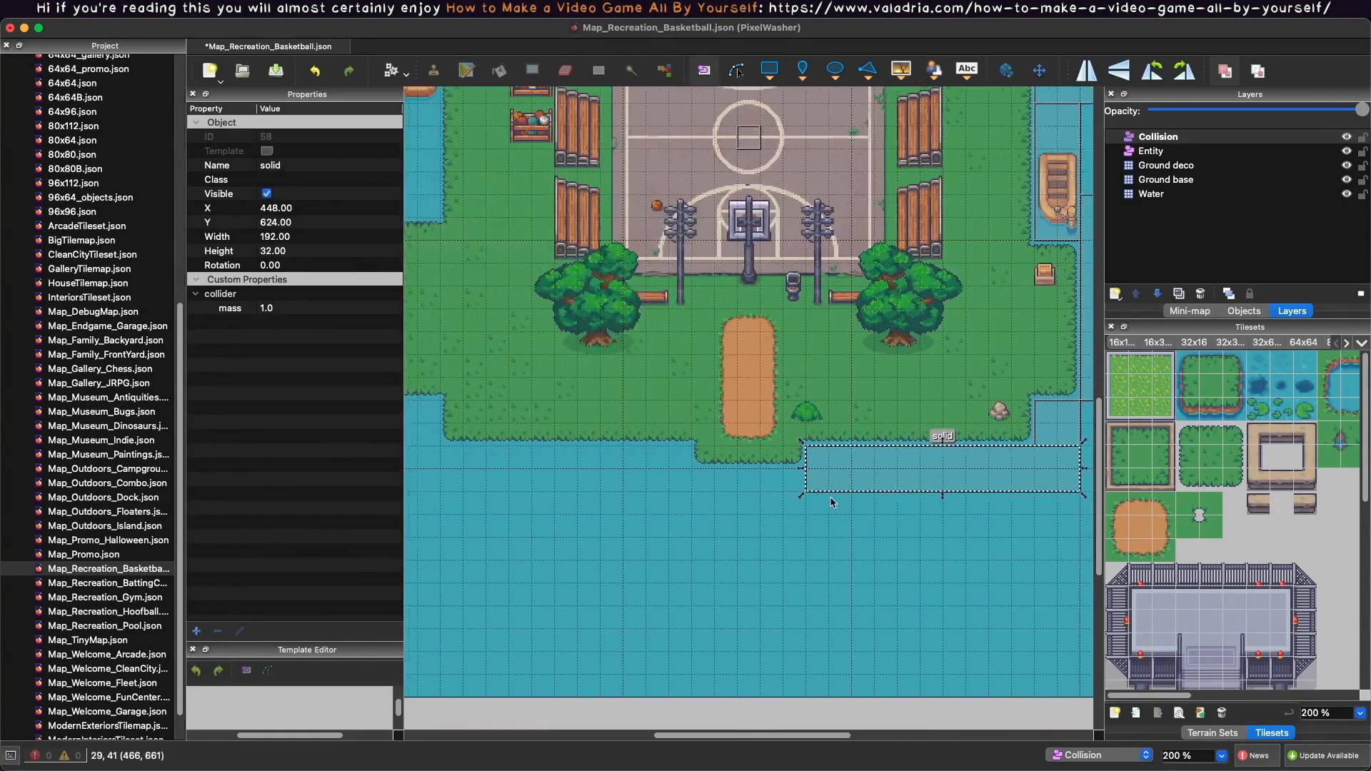
Add an 80 × 32 collider below the southern bump at X 368, Y 640 and a 176 × 32 one west of it at X 192, Y 624.
left_click_drag(934, 467, 661, 492)
left_click_drag(543, 489, 646, 493)
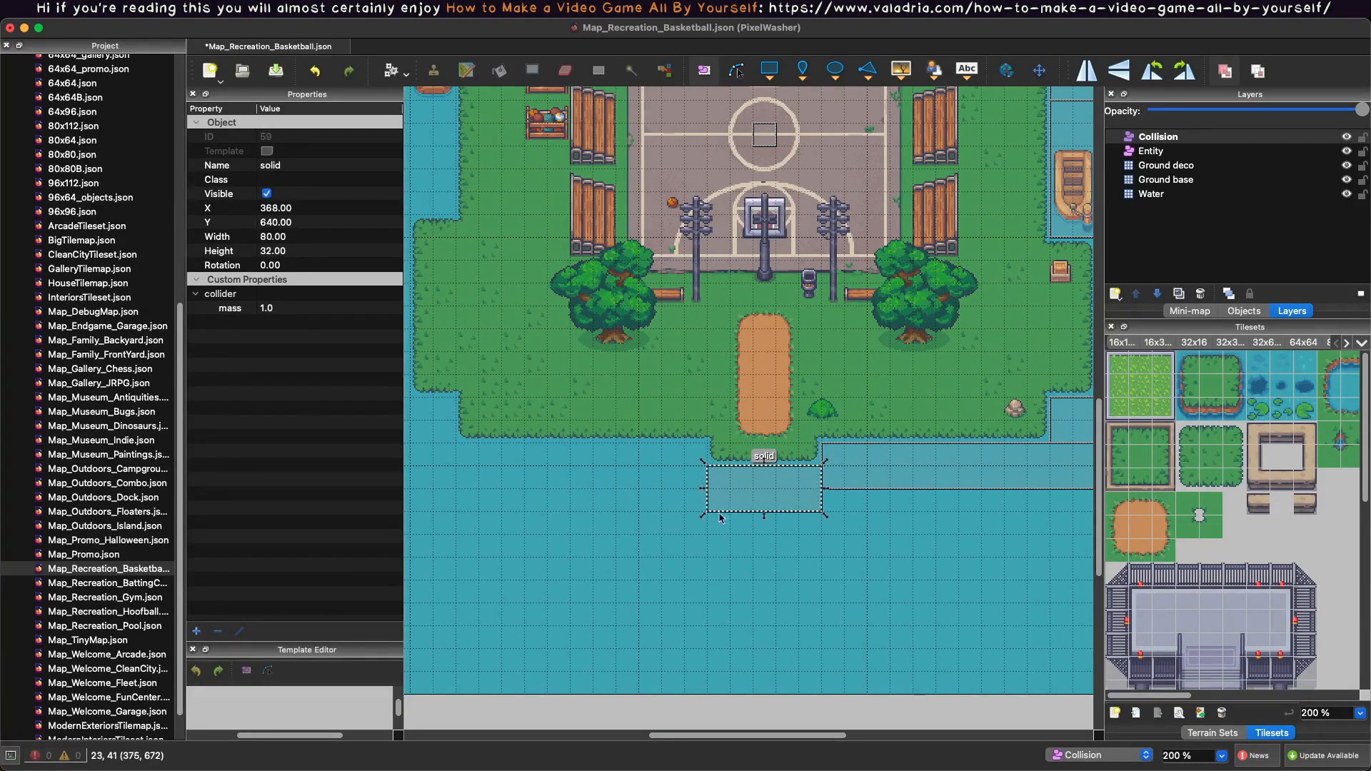
left_click_drag(683, 479, 555, 480)
Copy the small southeast corner collider and paste it into the southwest corner of the island.
scroll(684, 483, "left", 2)
scroll(812, 491, "right", 6)
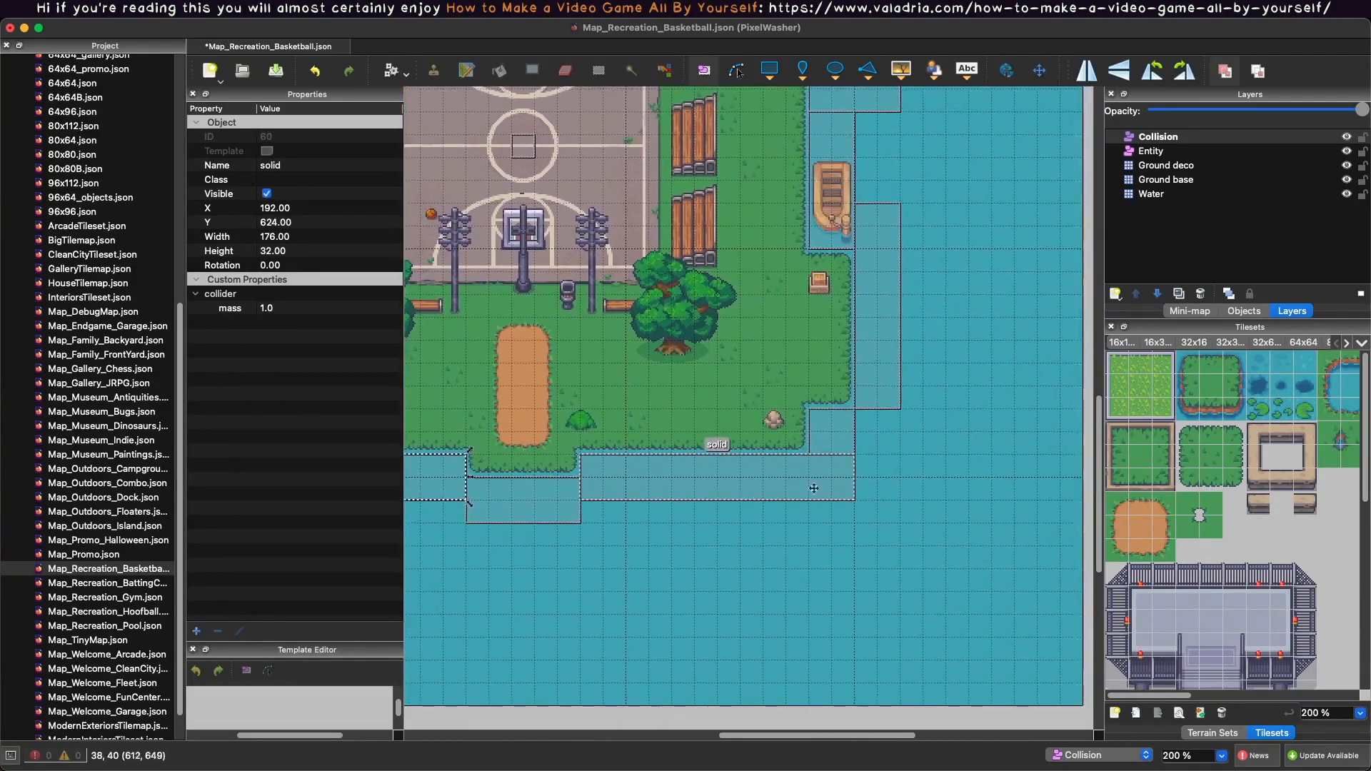
left_click(826, 437)
key("super+c")
scroll(518, 444, "left", 6)
key("super+v")
left_click_drag(662, 456, 525, 454)
Extend the southwest shore's horizontal collider west to X 160, making it 208 wide.
scroll(525, 454, "right", 1)
left_click(545, 515)
left_click_drag(529, 515, 487, 519)
Copy the 32 × 144 southeast shore collider to the southwest shore at X 128 and shorten it to Y 464, height 128.
scroll(514, 473, "right", 4)
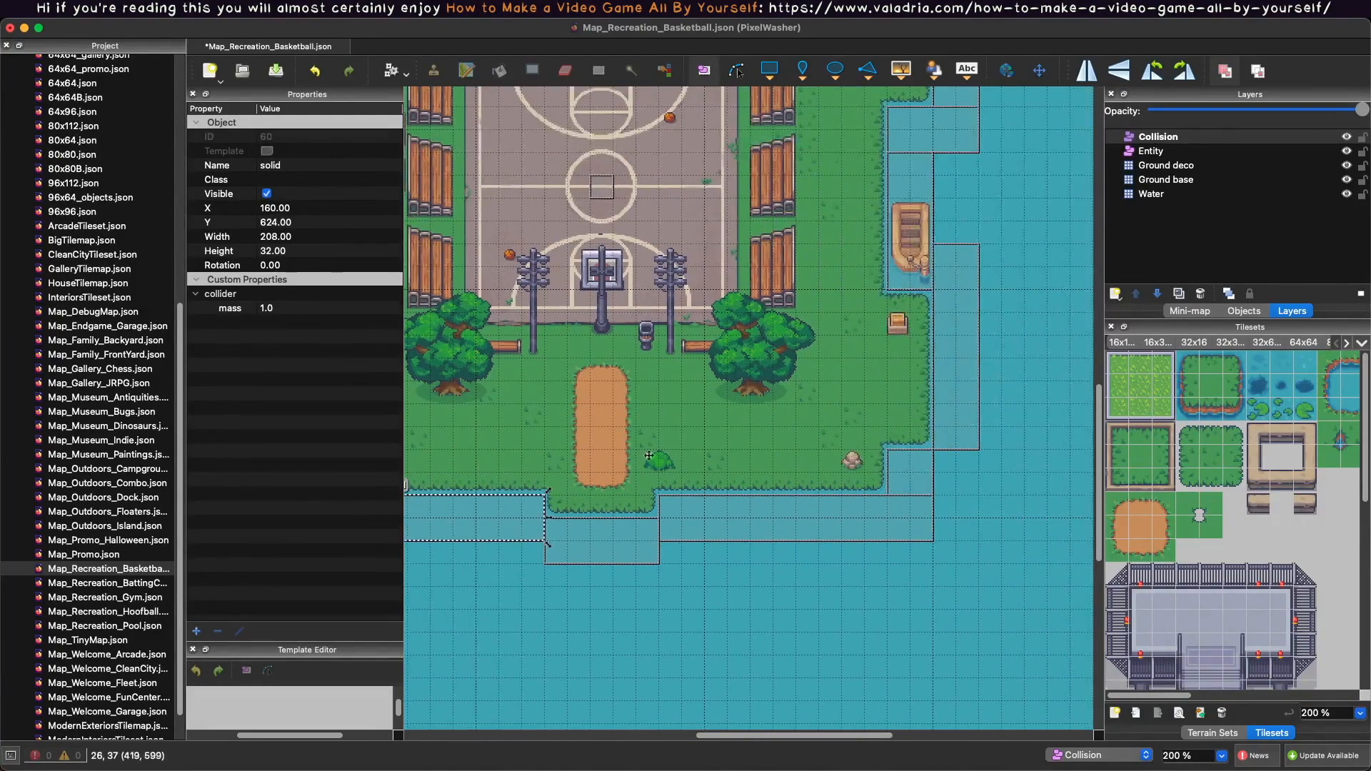
left_click(962, 401)
key("super+c")
key("super+v")
scroll(564, 350, "left", 4)
left_click_drag(801, 337, 452, 343)
scroll(633, 314, "left", 2)
scroll(633, 314, "up", 2)
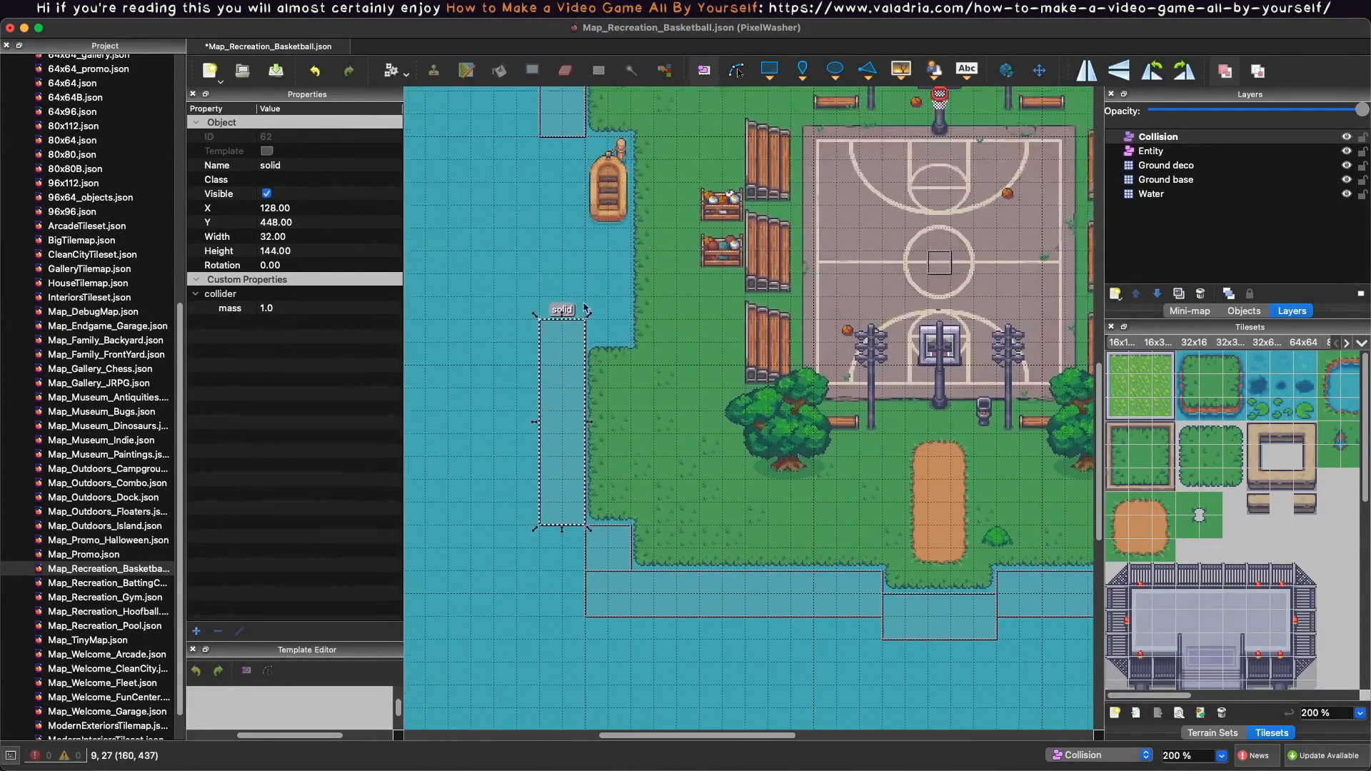
left_click_drag(562, 315, 563, 337)
scroll(649, 314, "up", 2)
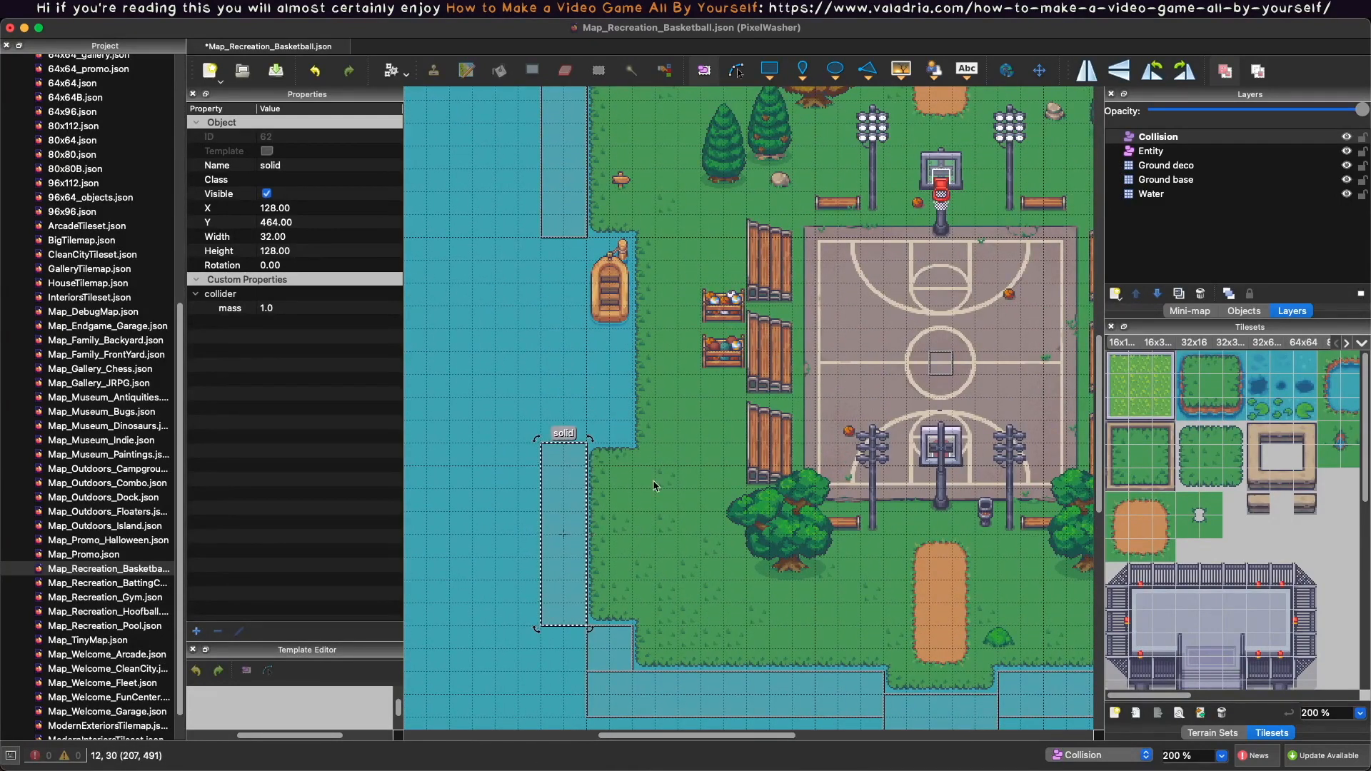
Duplicate the southwest shore collider into the western boat inlet at X 160, Y 320, and extend the original up to Y 432, height 160.
left_click_drag(564, 486, 629, 408)
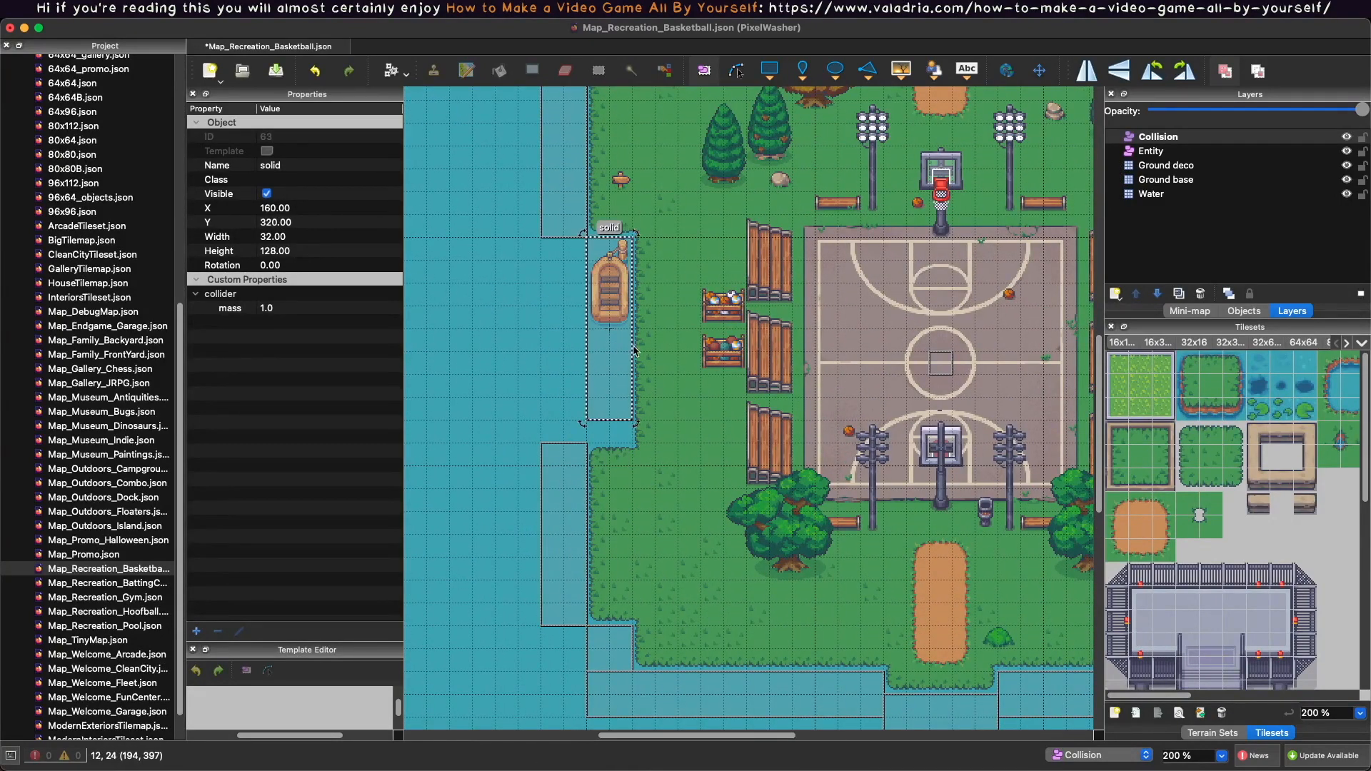
left_click(569, 460)
left_click_drag(609, 425, 564, 393)
scroll(677, 380, "up", 1)
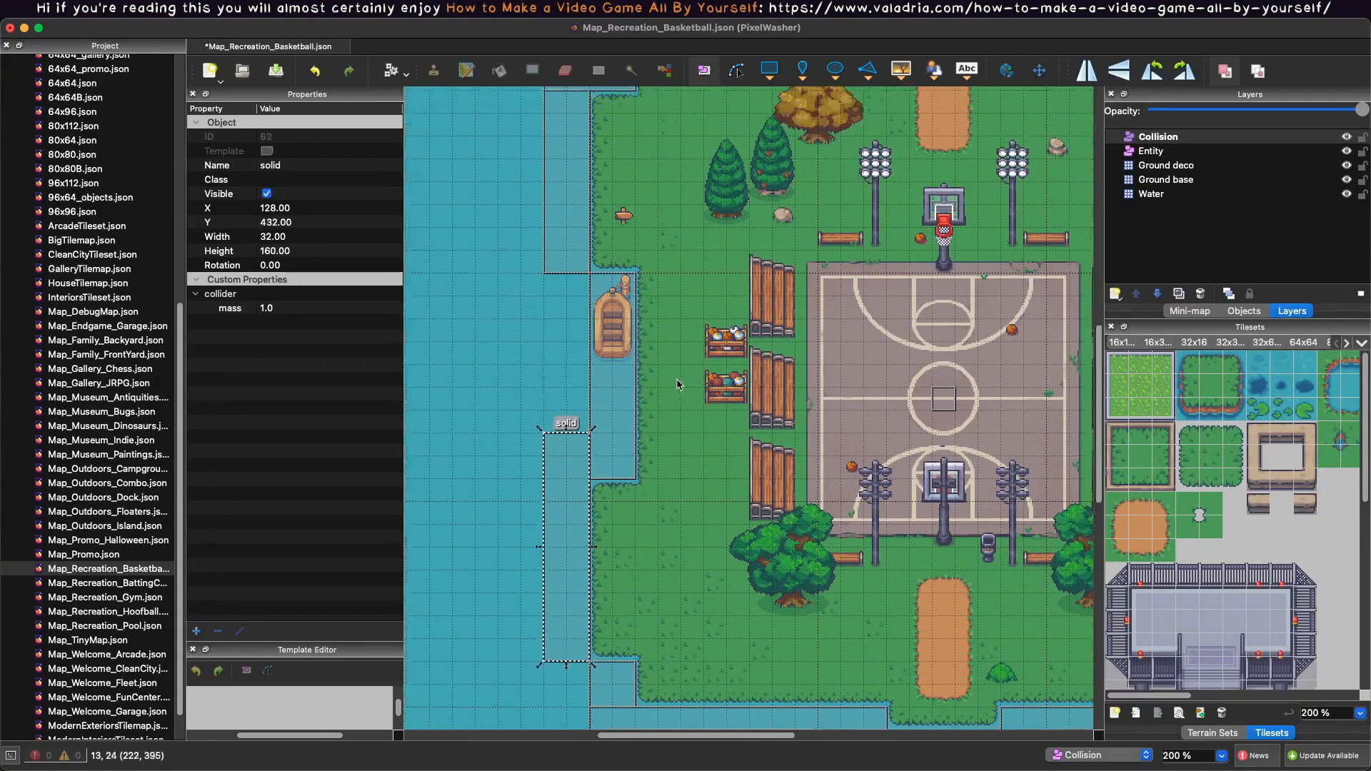
Extend the vertical northwest shore collider to a height of 160 and the north shore collider west to X 160, width 208.
scroll(677, 383, "up", 1)
left_click(569, 300)
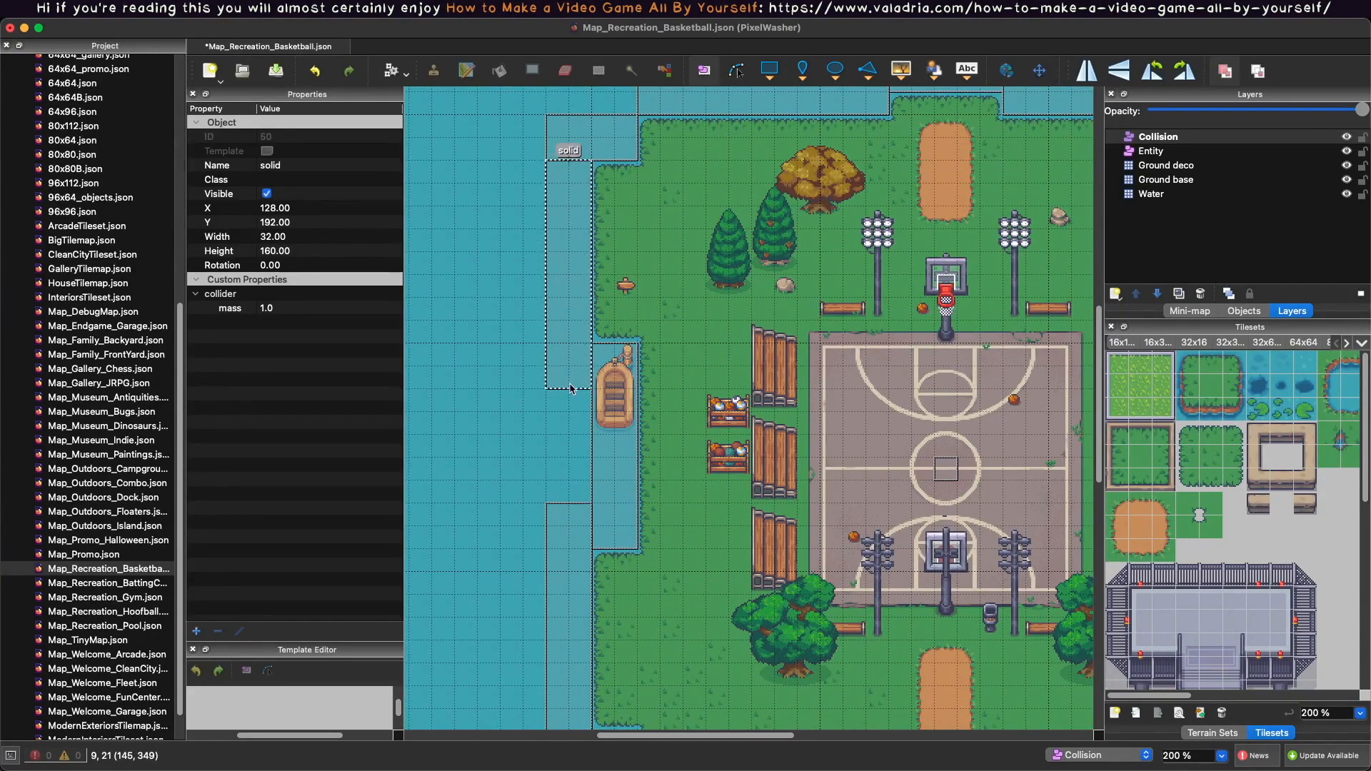
scroll(586, 245, "right", 2)
scroll(586, 245, "up", 2)
left_click(585, 245)
left_click_drag(524, 247, 479, 248)
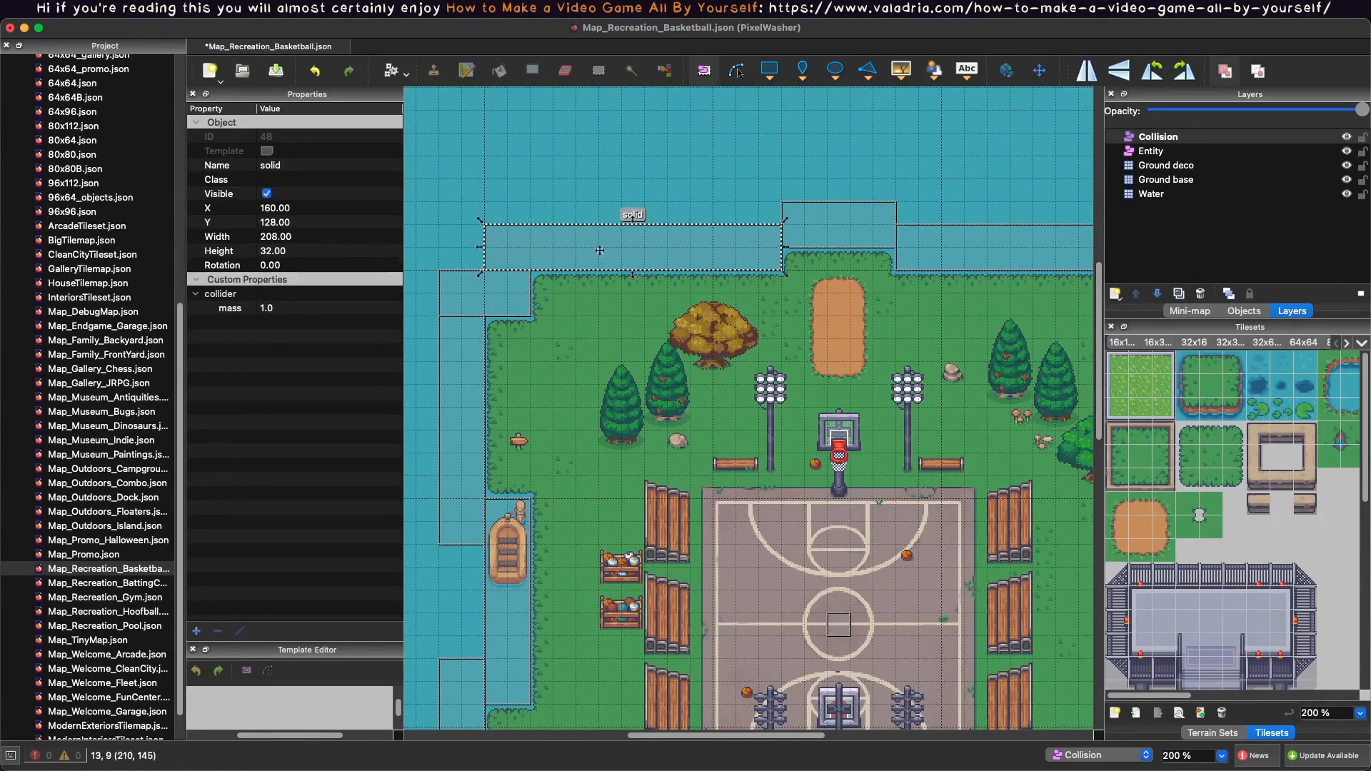
Extend the north shore collider on the eastern side farther east to a width of 192.
scroll(822, 280, "right", 6)
left_click_drag(835, 277, 856, 278)
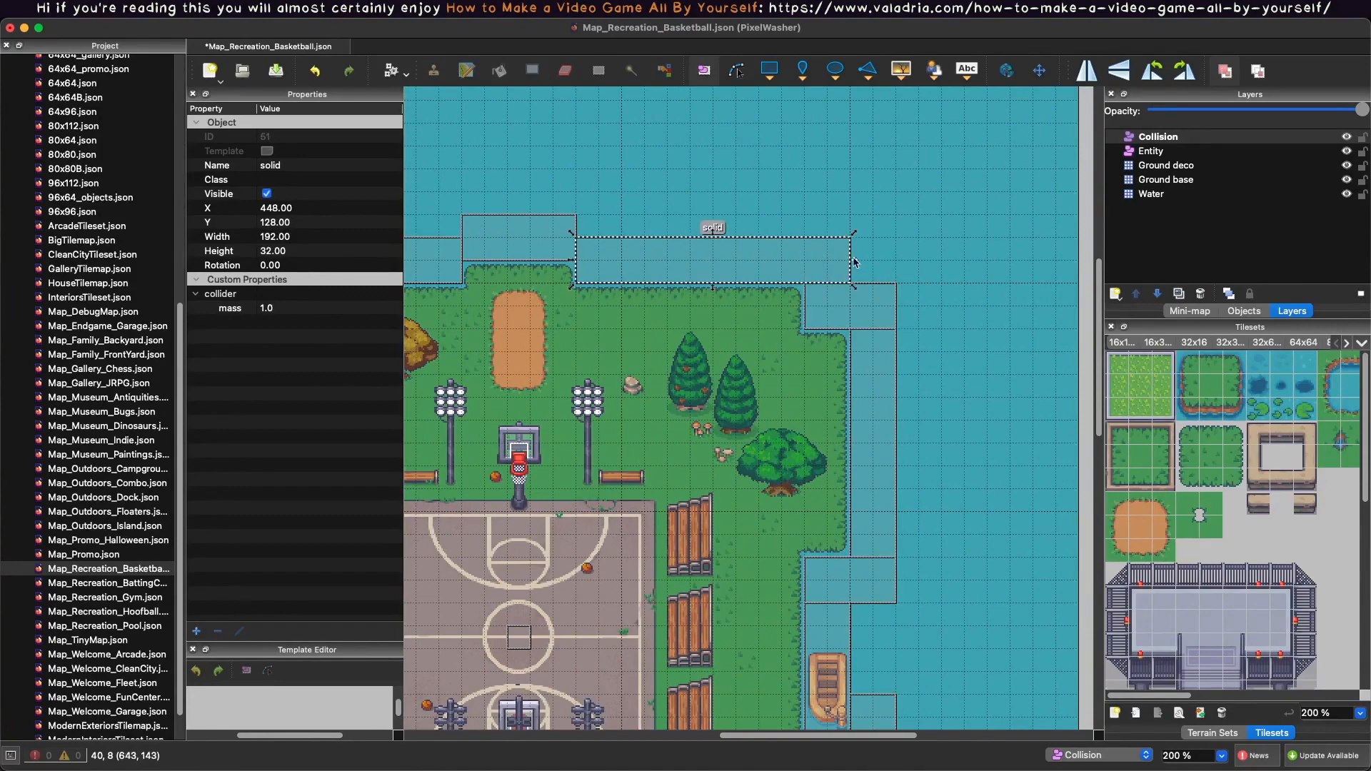
Widen the southeast corner collider outward, and extend the southwest corner collider west to X 128, width 64.
scroll(928, 356, "down", 2)
scroll(929, 356, "down", 2)
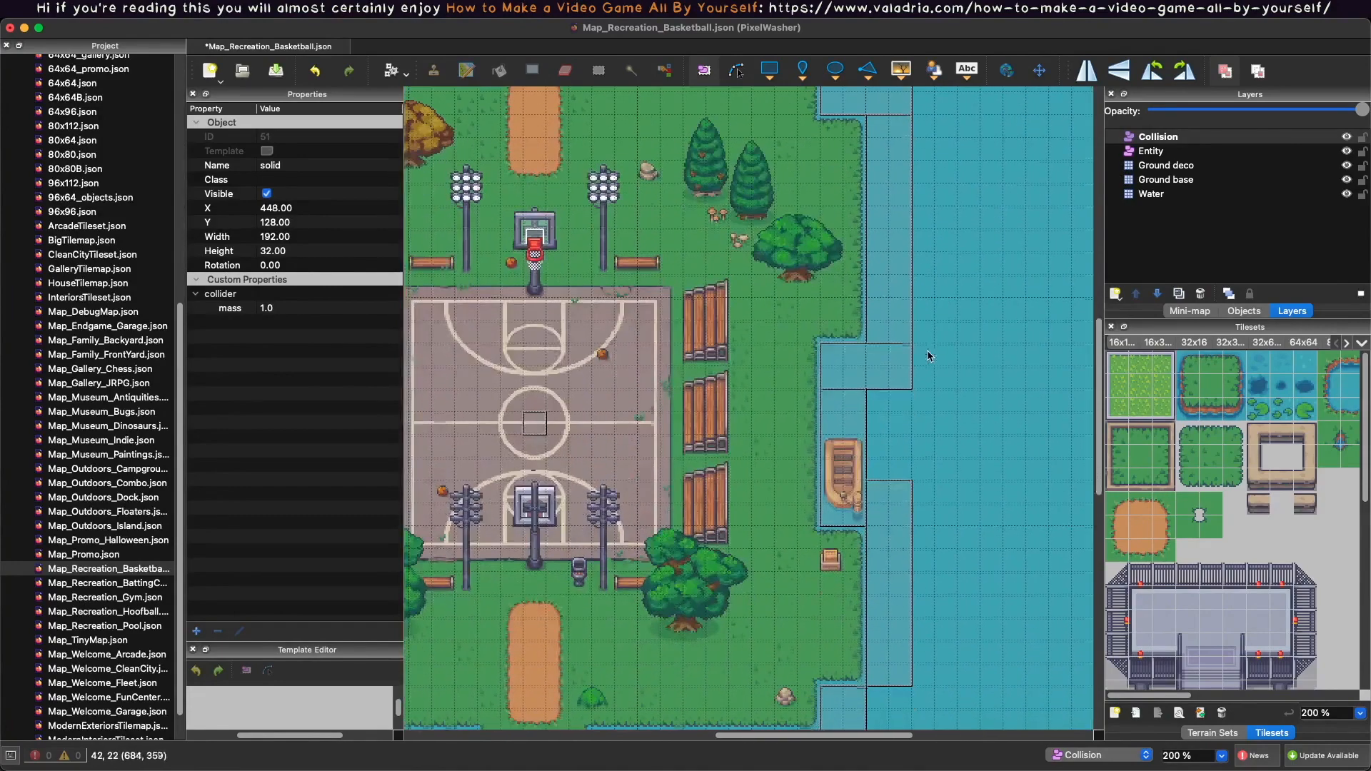
scroll(897, 516, "down", 2)
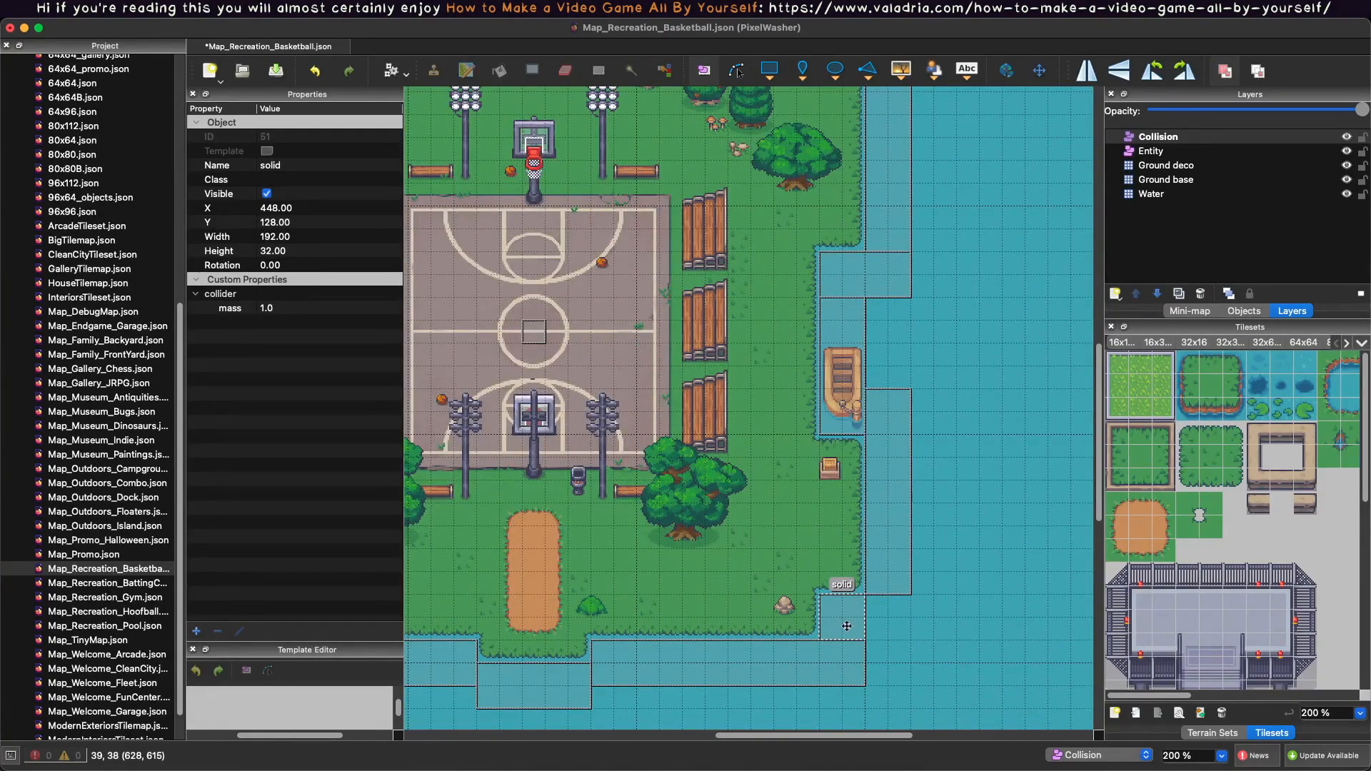
left_click(880, 603)
scroll(718, 545, "left", 5)
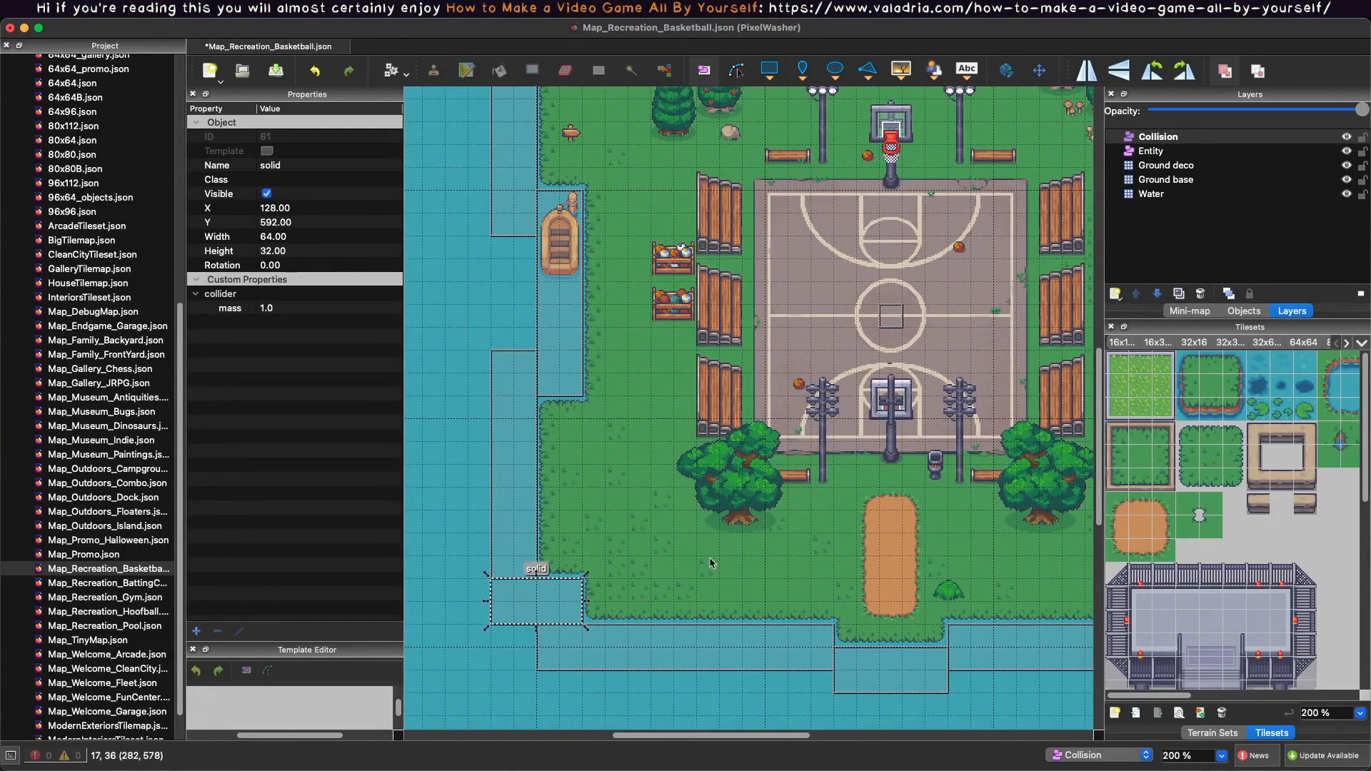
Switch to the browser, reload Pixel Washer and start the Double Dribble level in the Recreation zone.
scroll(500, 322, "down", 3, "ctrl")
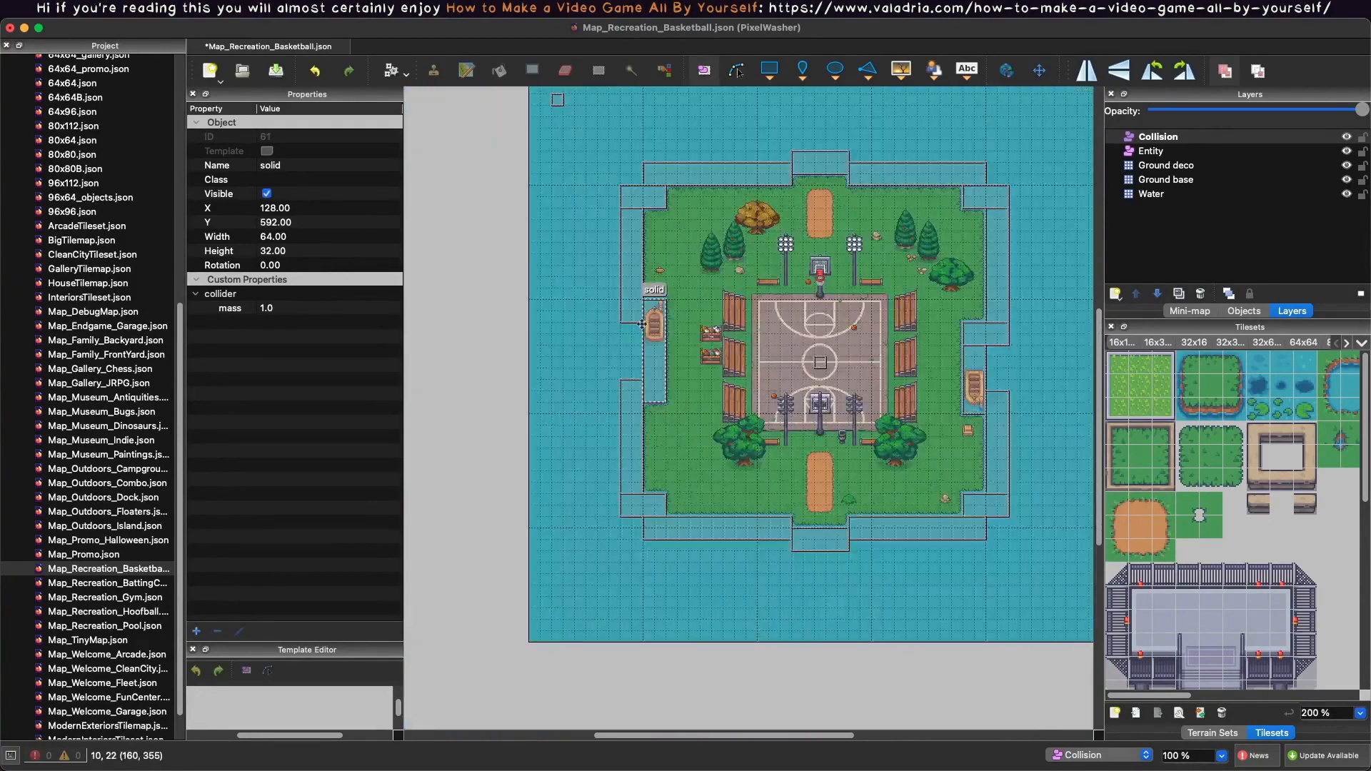
scroll(642, 329, "right", 2)
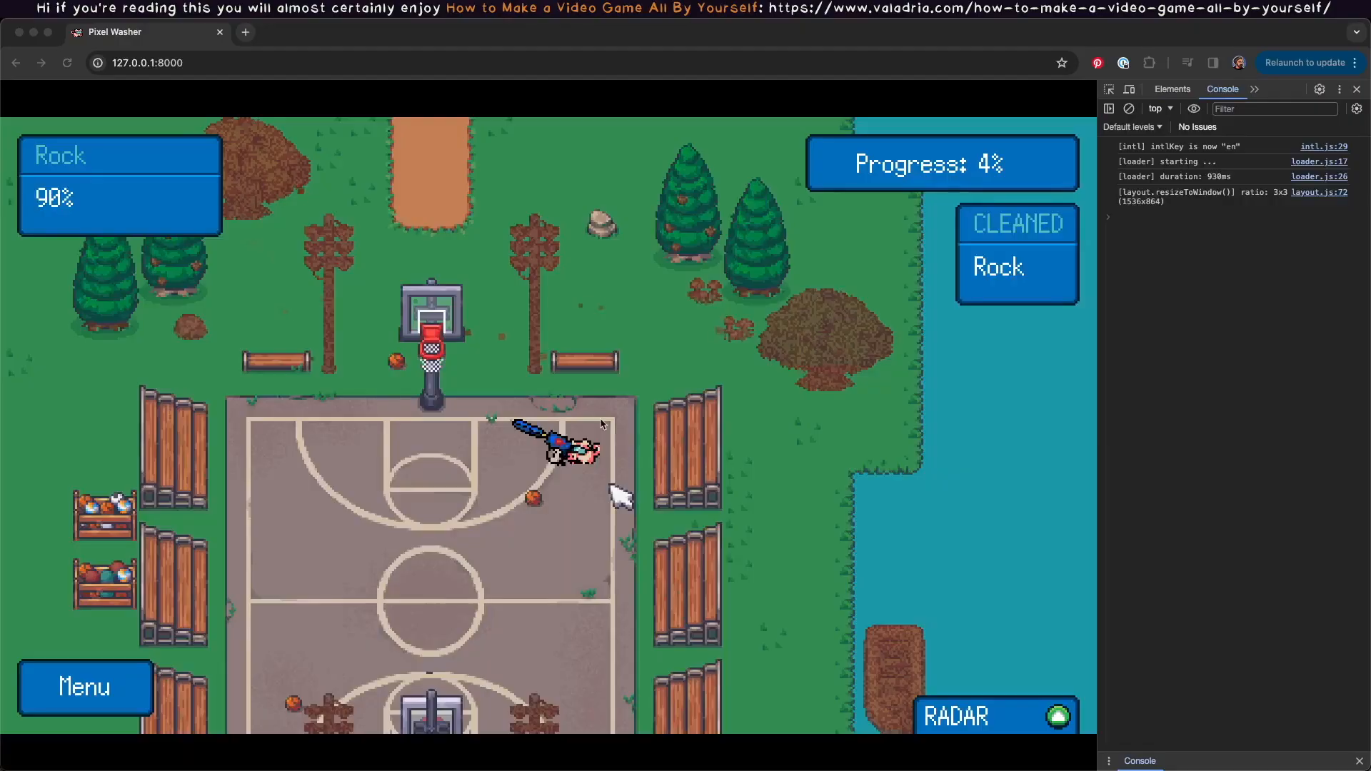
left_click(604, 326)
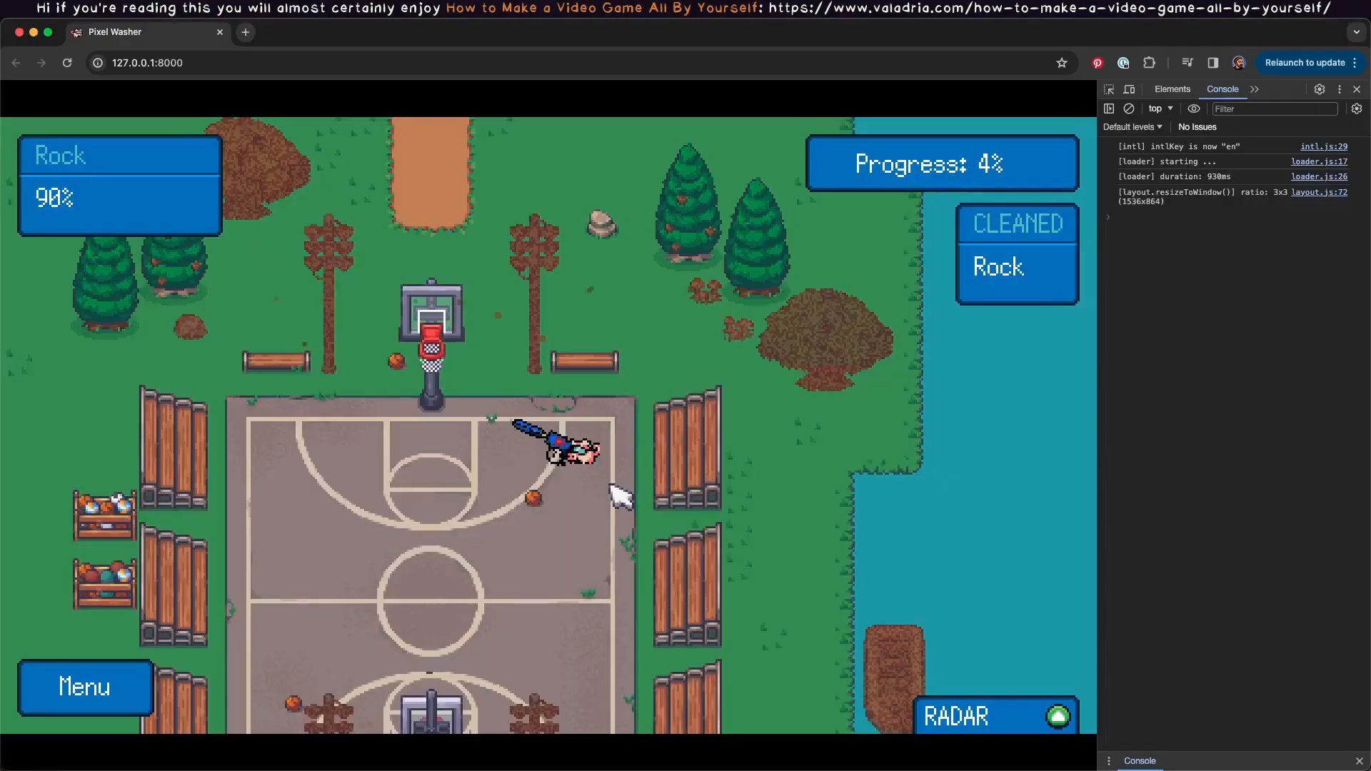
key("super+r")
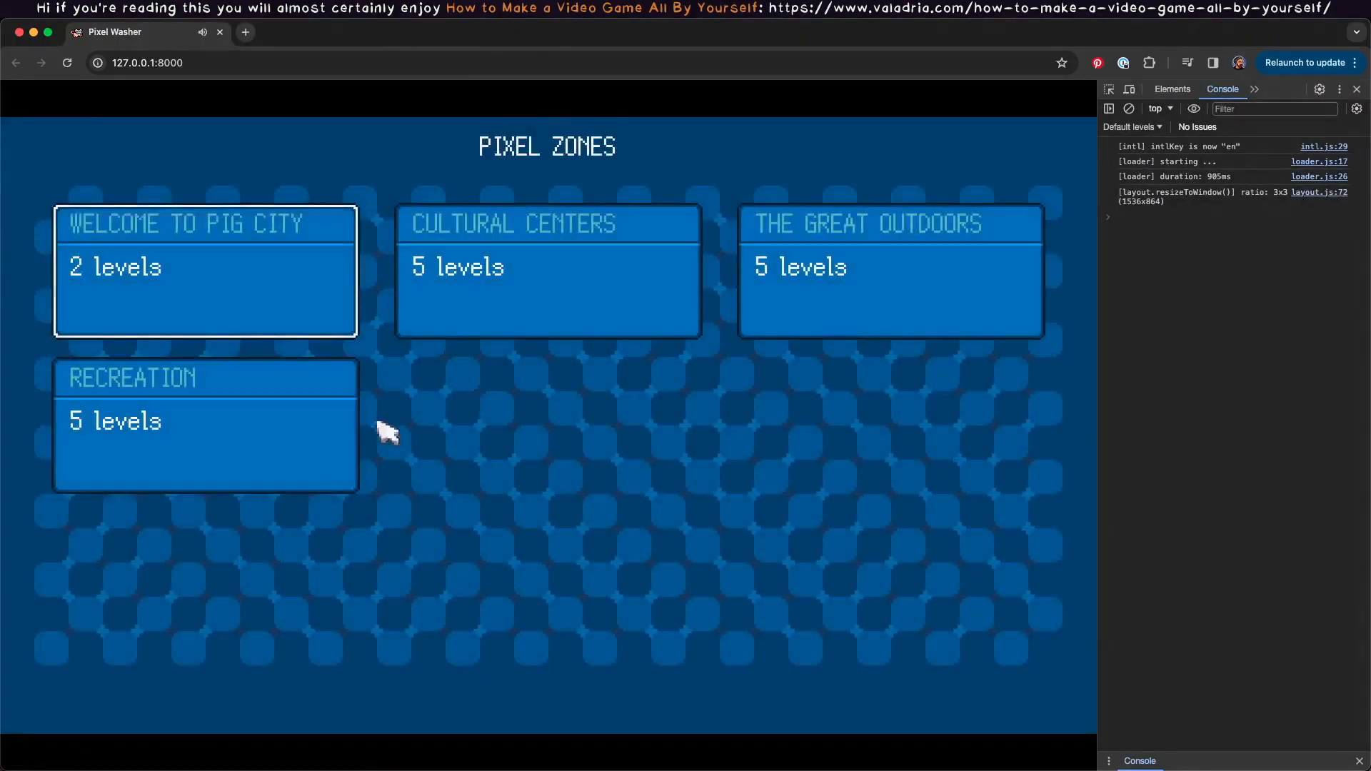
left_click(343, 439)
left_click(804, 355)
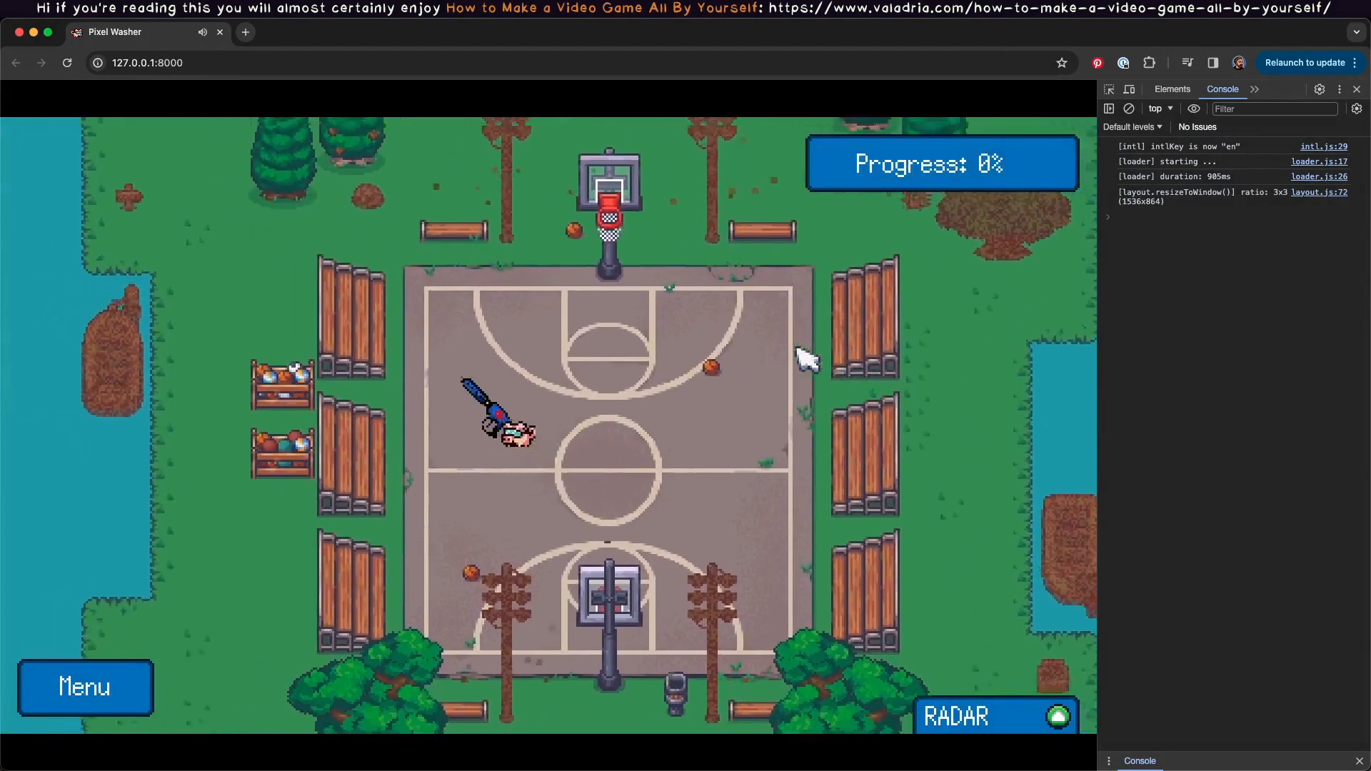
Walk the player along the island's west and north shores to test the new colliders.
key("s")
key("d")
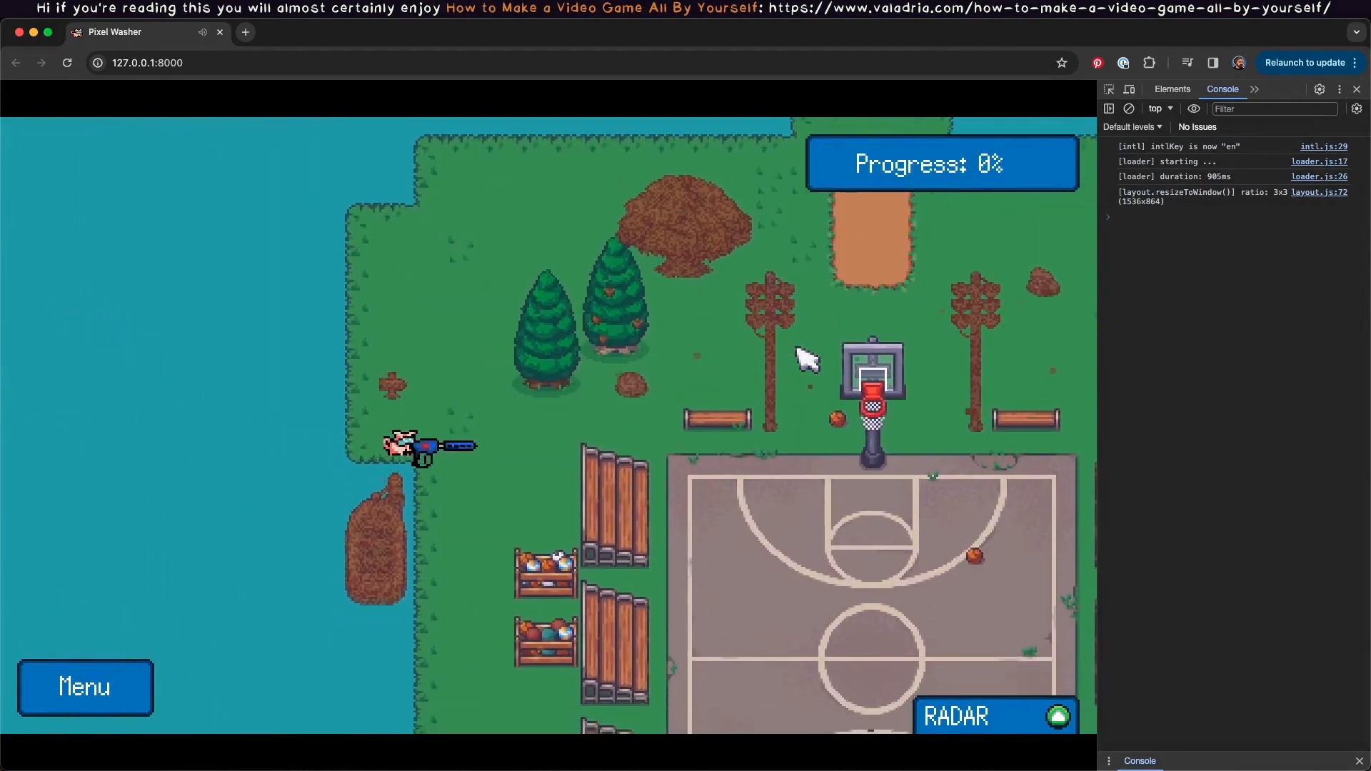
key("w")
key("a")
key("d")
key("w")
key("d")
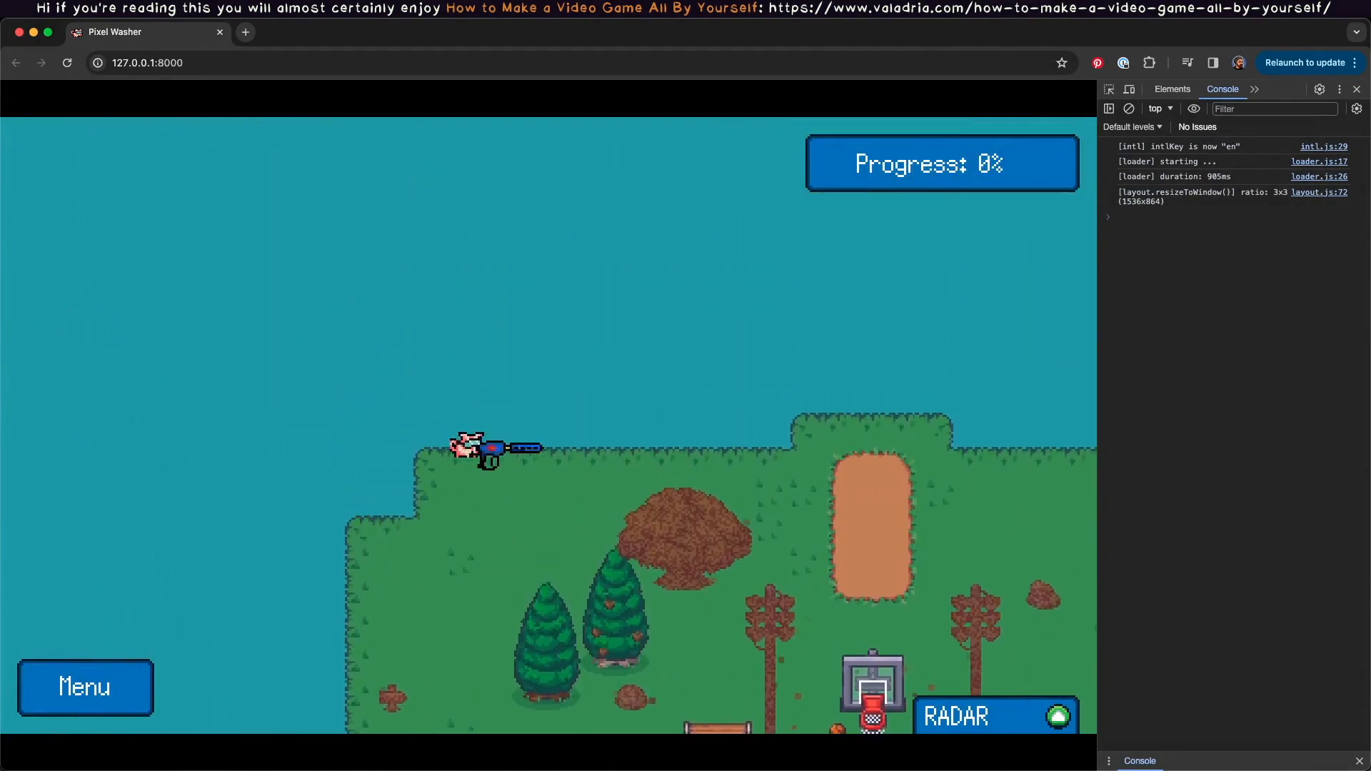
key("w")
key("a")
key("d")
key("w")
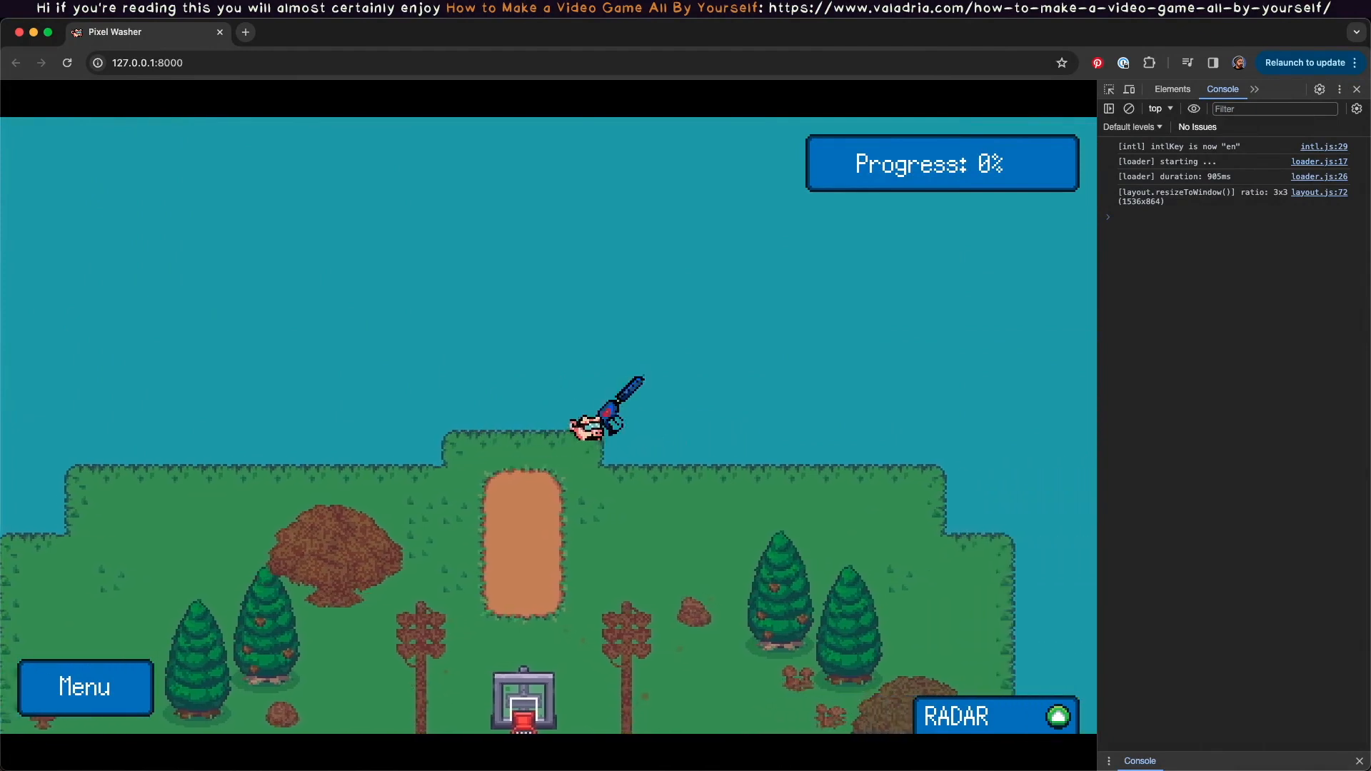
key("s")
key("d")
key("w")
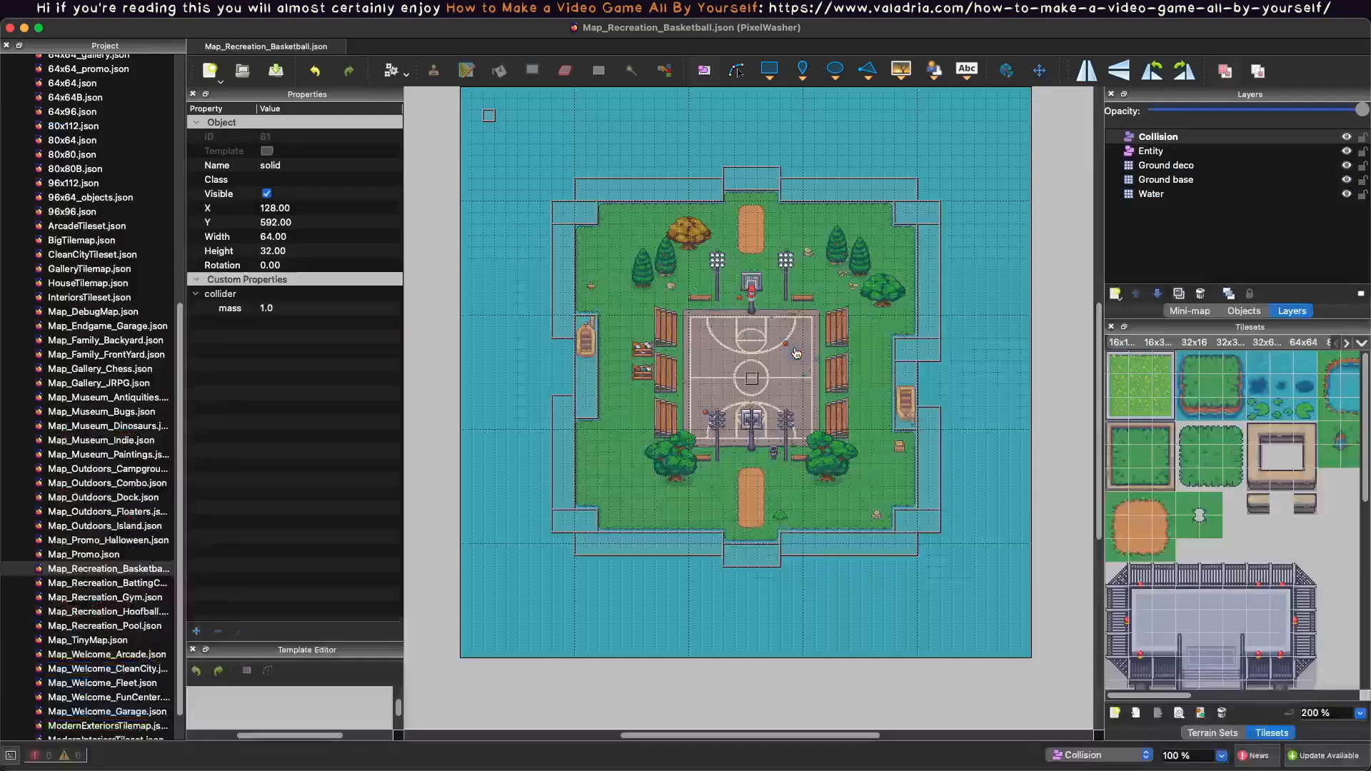
Return to Tiled and examine the Collision layer by toggling its visibility and selecting the north shore colliders.
left_click(1178, 150)
left_click(1178, 136)
left_click(1162, 194)
left_click(1270, 139)
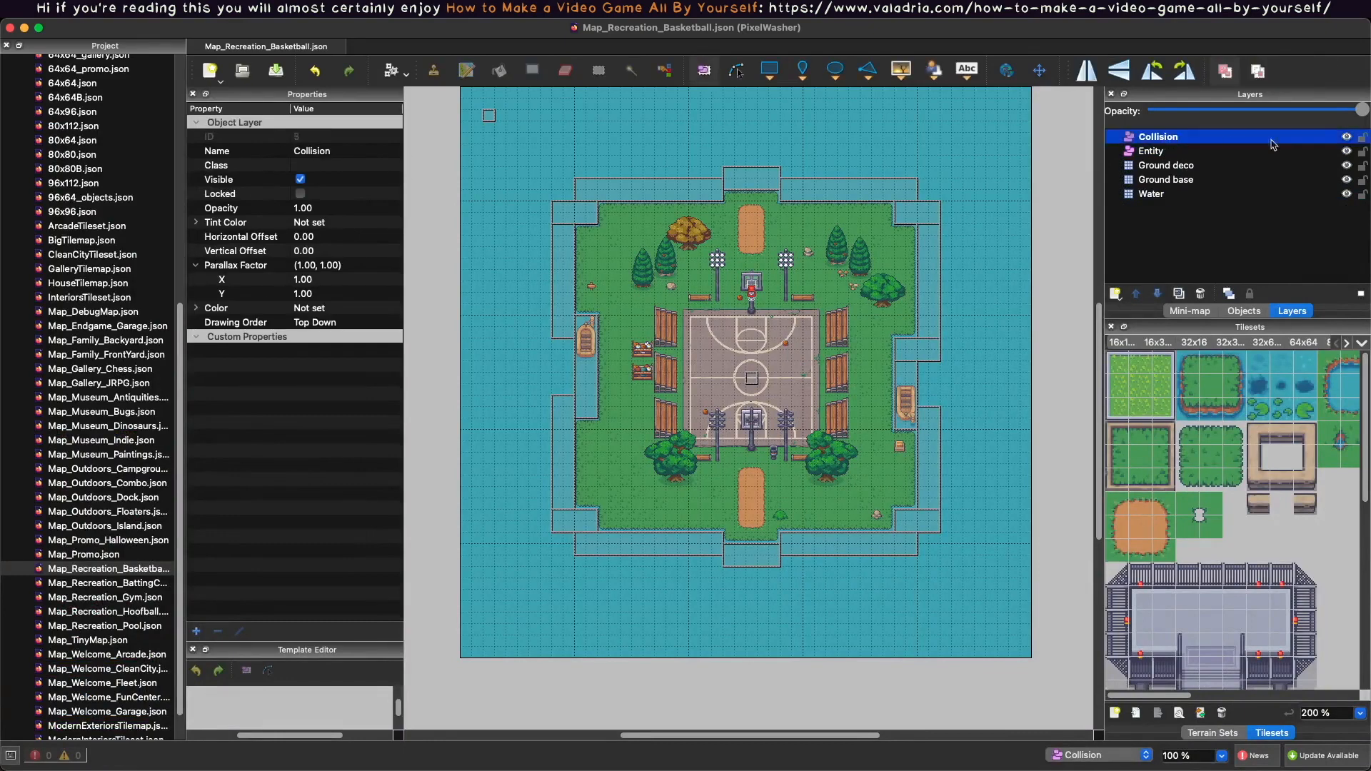
left_click(1345, 138)
left_click(1346, 138)
left_click(1345, 138)
left_click(1346, 138)
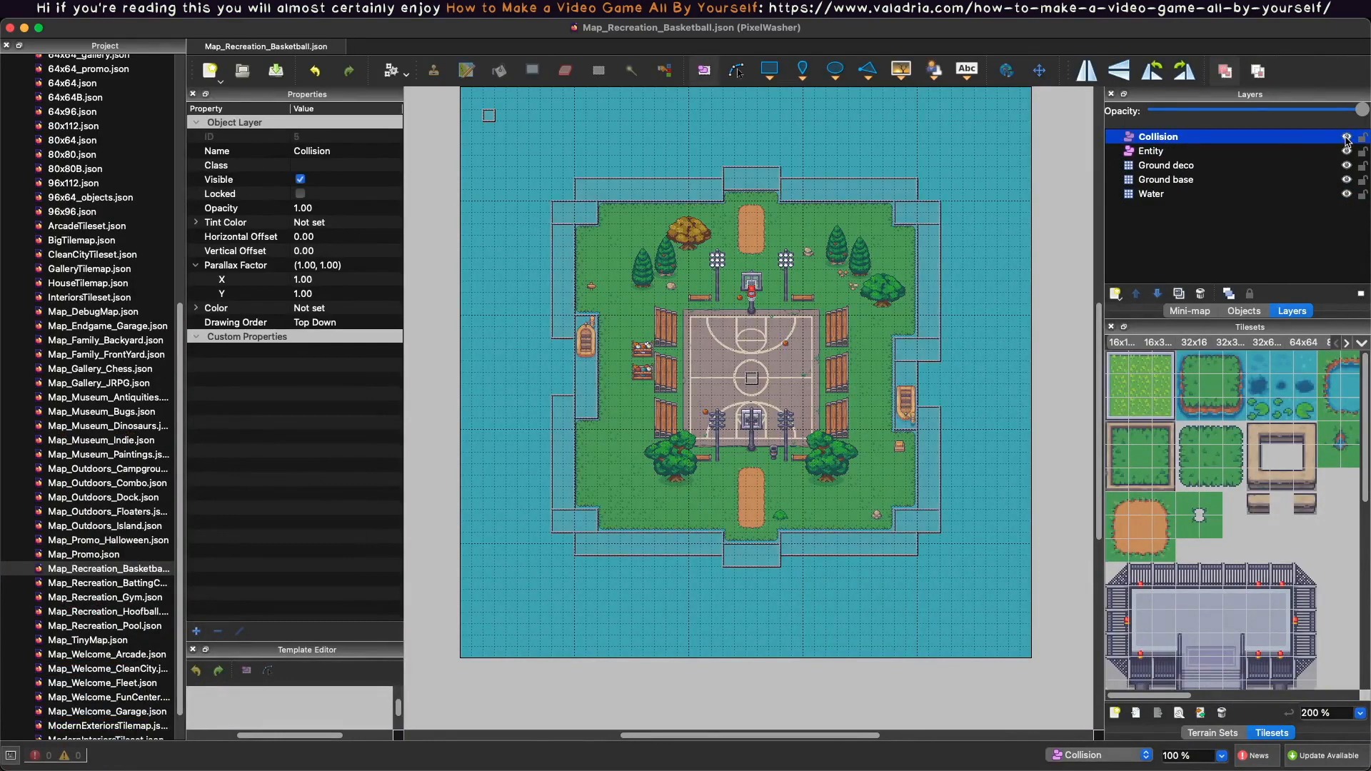
left_click(649, 191)
left_click(871, 186)
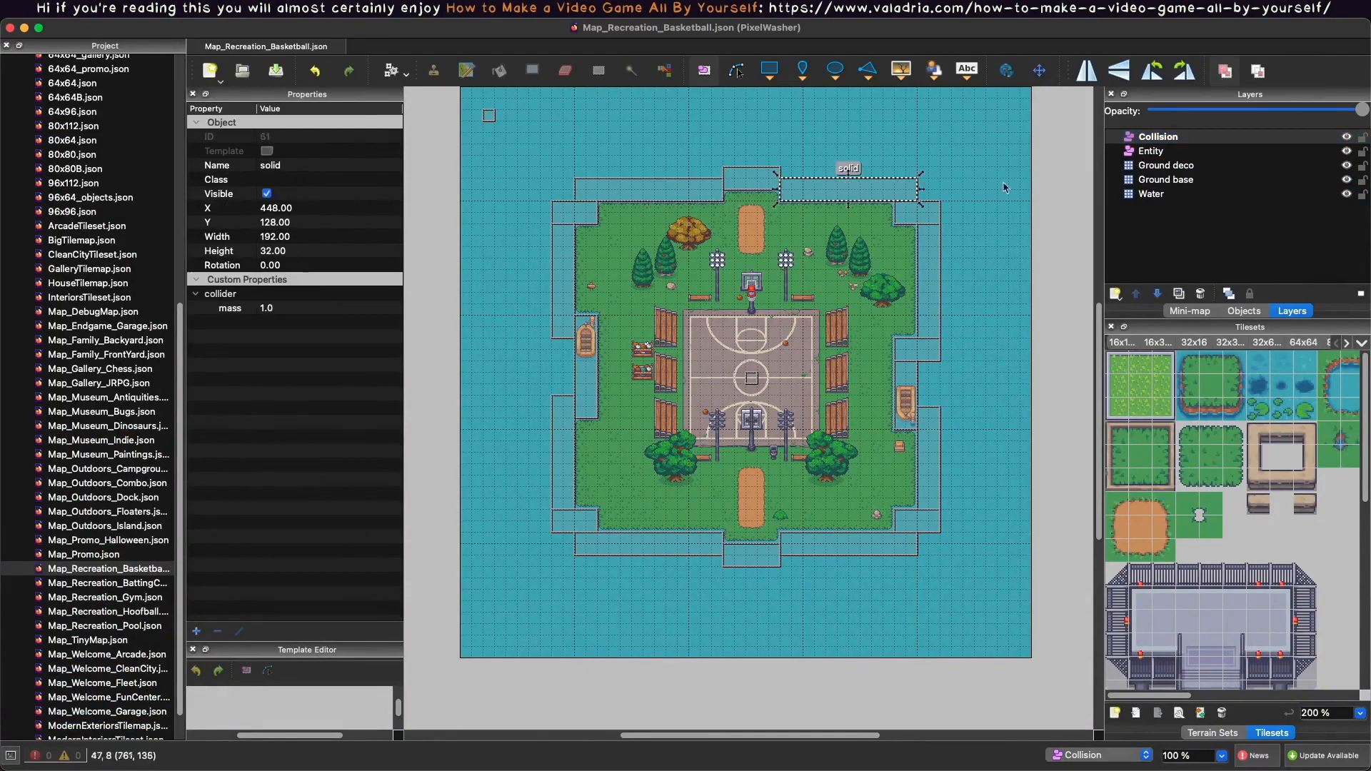
Compare the Entity and Collision layers by switching the visibility of each off and on.
left_click(1151, 151)
left_click(1346, 152)
left_click(1345, 152)
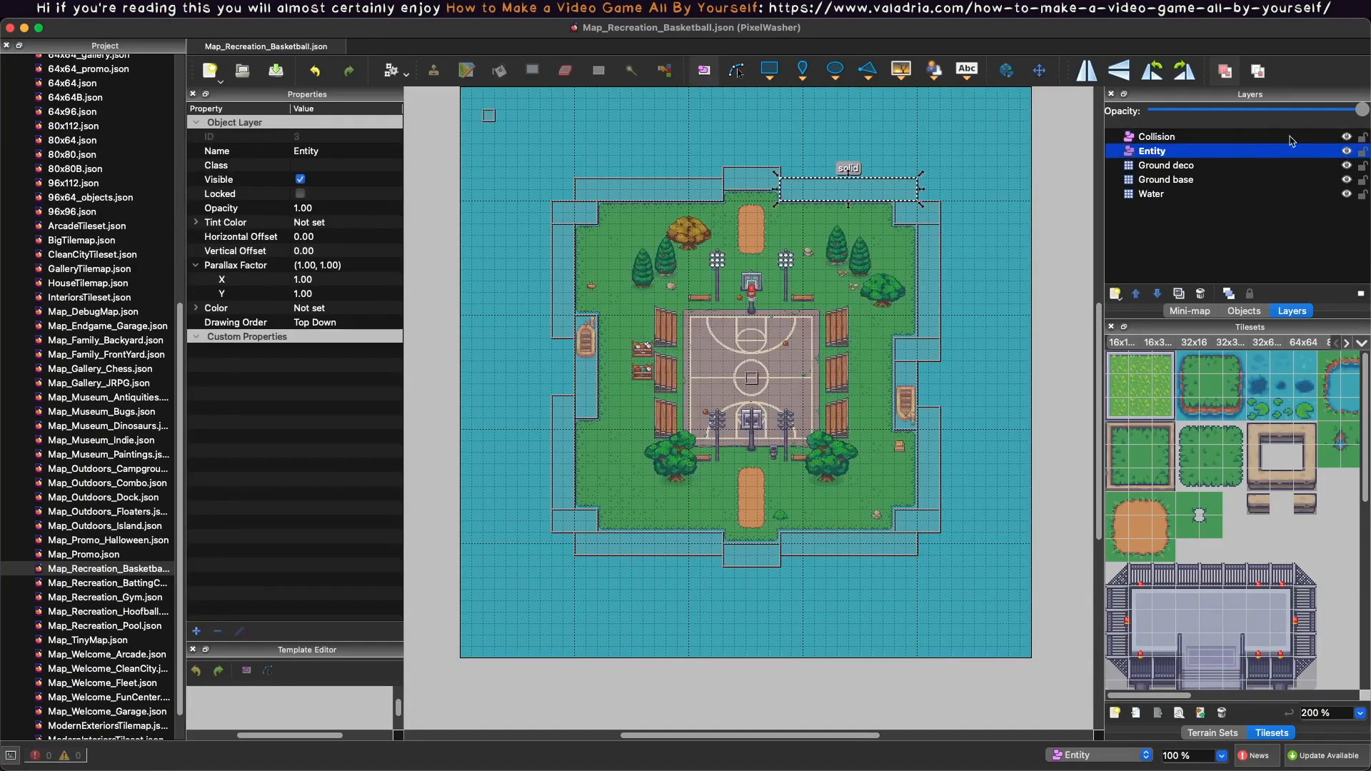
left_click(1249, 138)
left_click(1346, 138)
left_click(1347, 138)
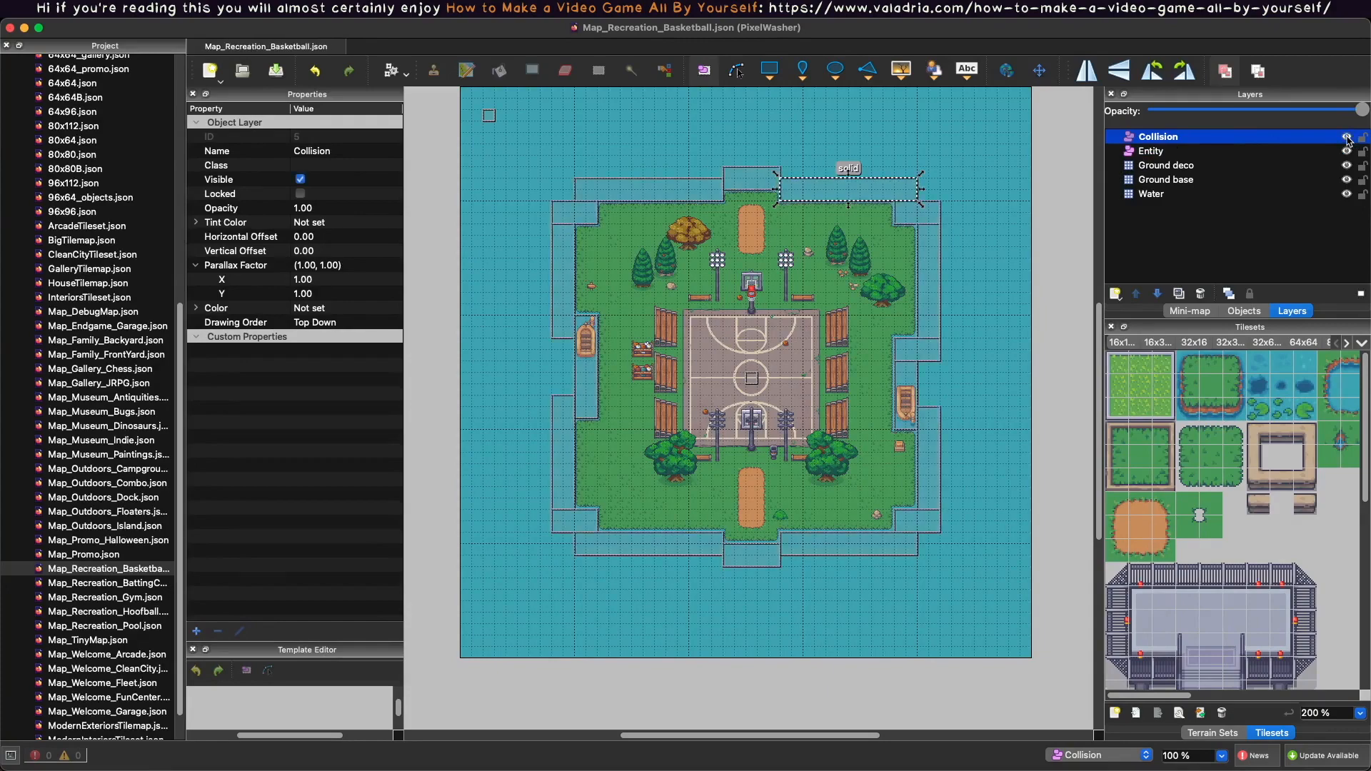
left_click(1347, 137)
left_click(1347, 138)
left_click(1347, 138)
left_click(1346, 138)
scroll(820, 136, "up", 2)
scroll(819, 136, "right", 2)
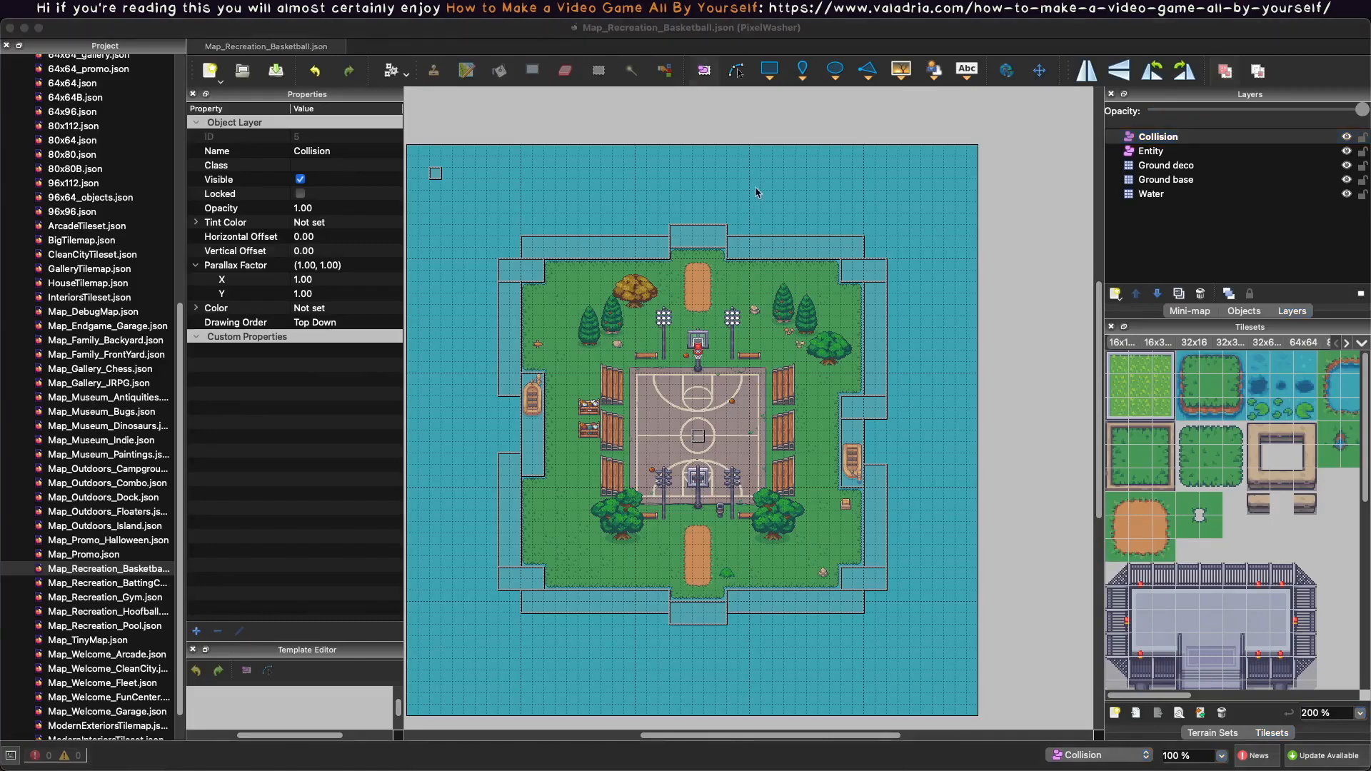
Commit Map_Recreation_Basketball.json to develop in GitHub Desktop with a summary about adding collision data, and return to Tiled.
key("super+Tab")
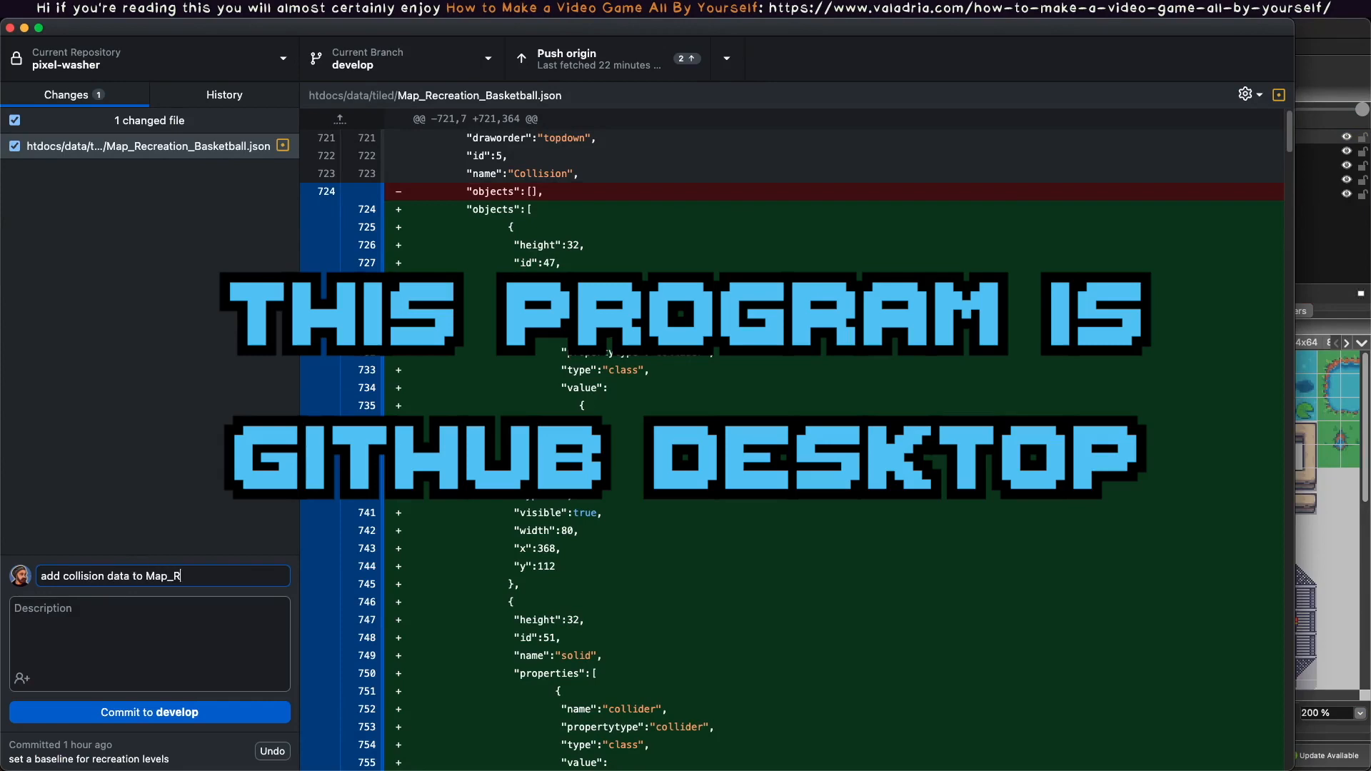
key("super+Return")
key("super+Tab")
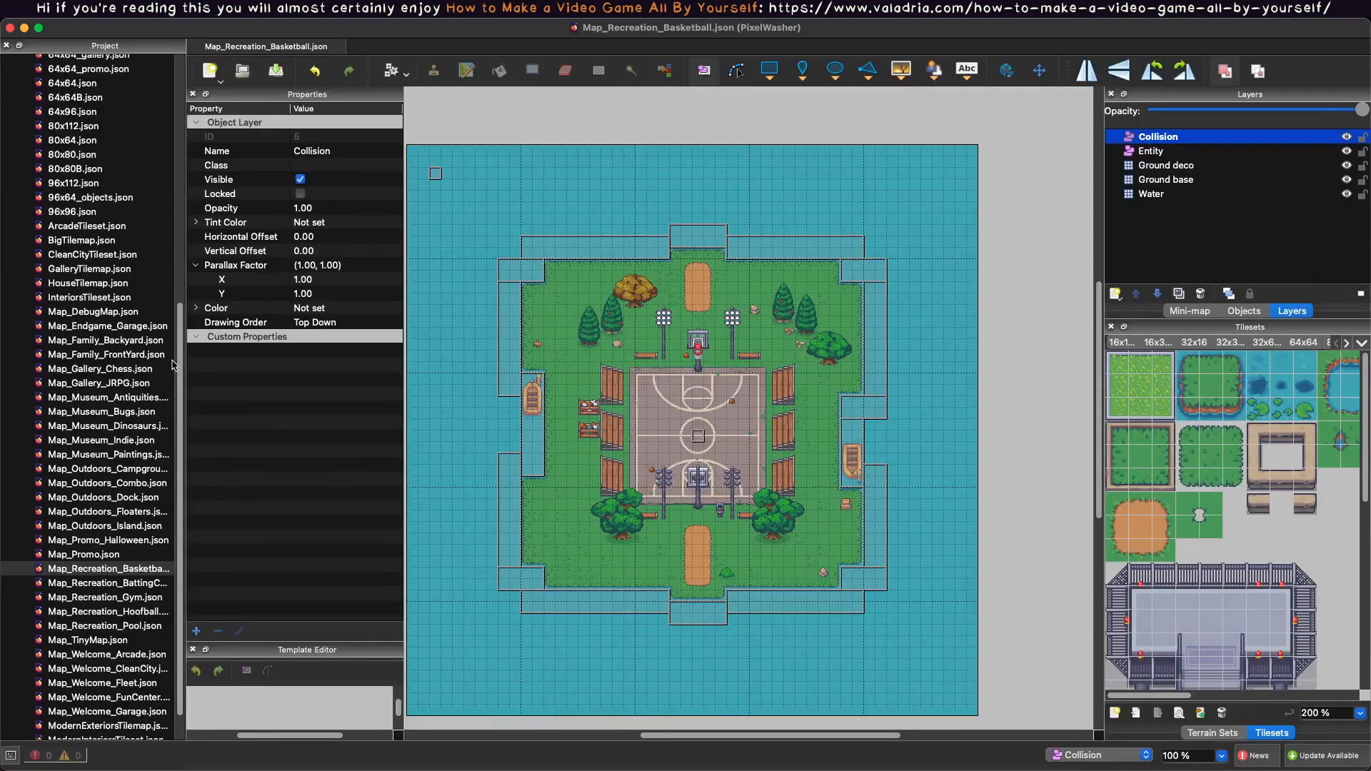
Open Map_Outdoors_Campground.json, copy the 384 × 64 shiner north of the island from its Shiners layer, and close the map.
double_click(80, 470)
left_click(1169, 140)
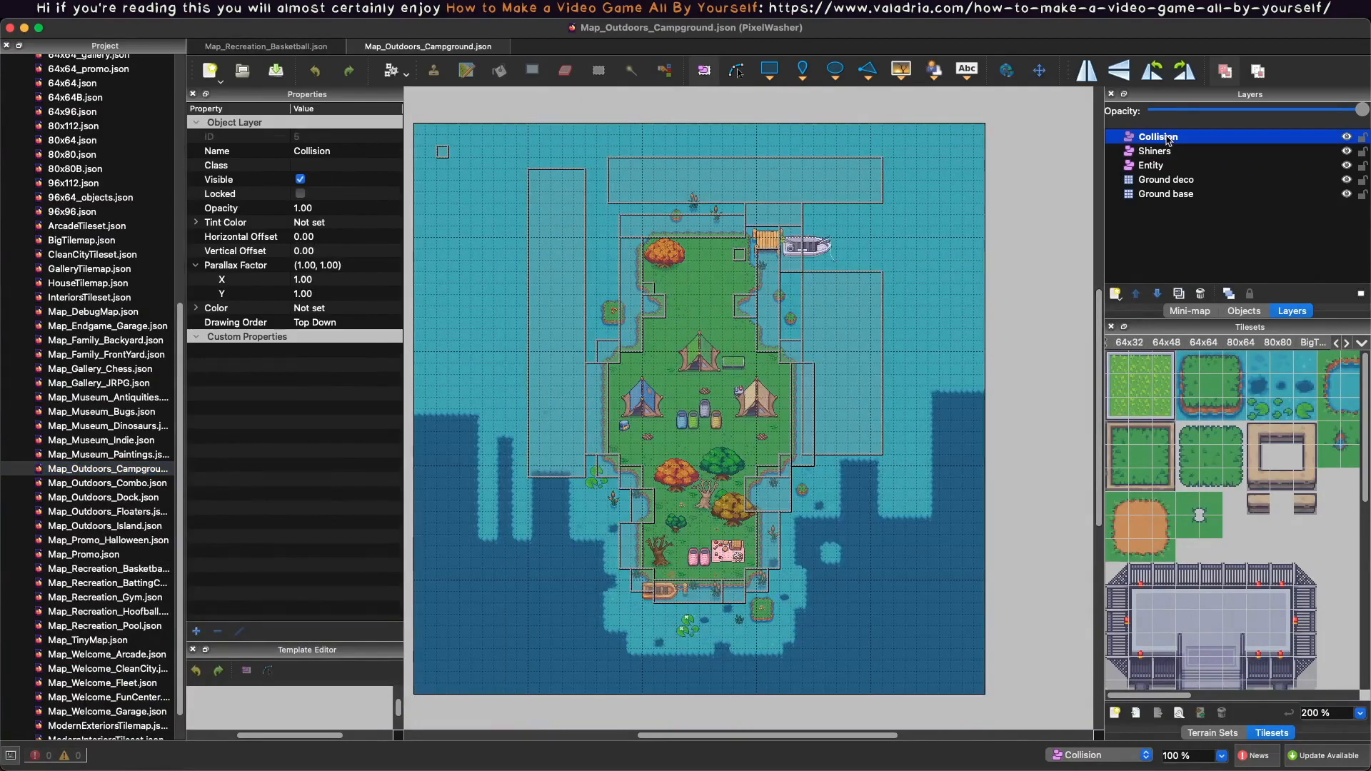
left_click(1154, 154)
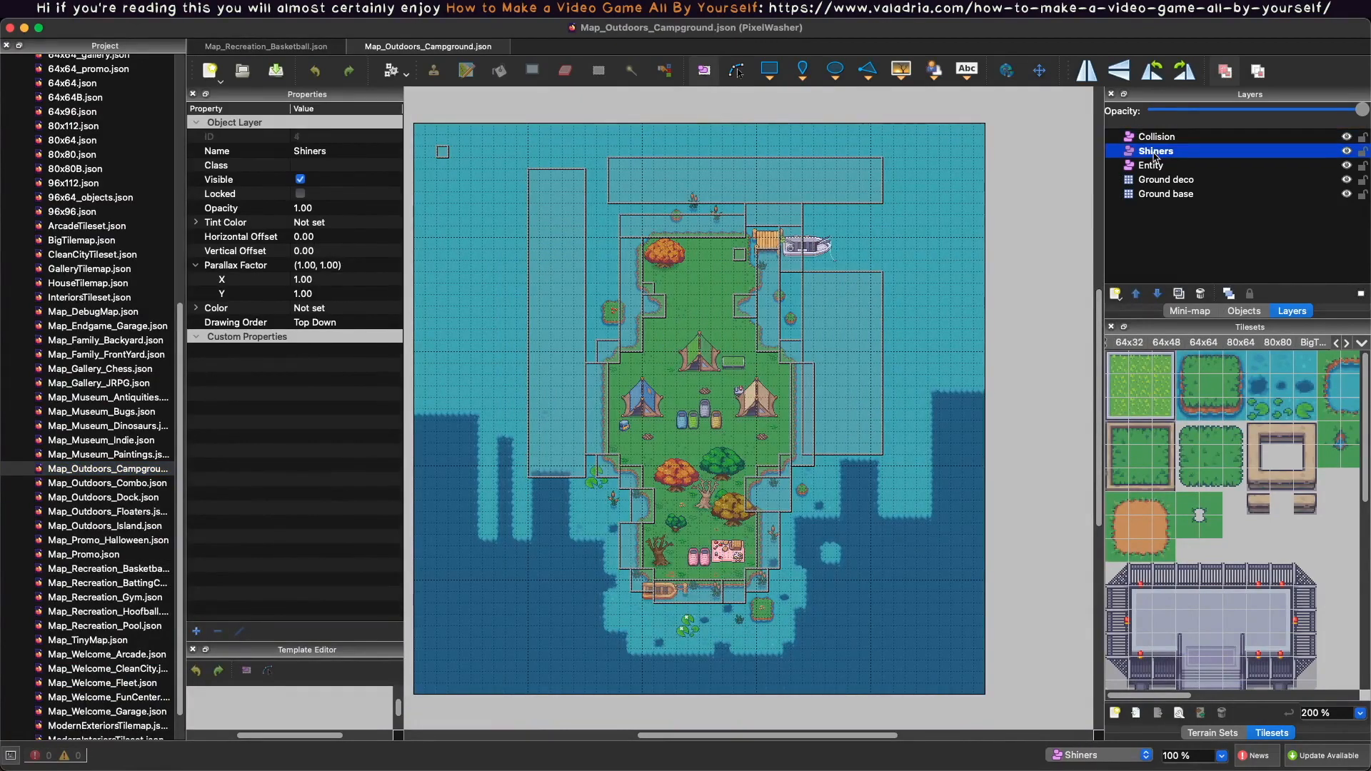
left_click(769, 185)
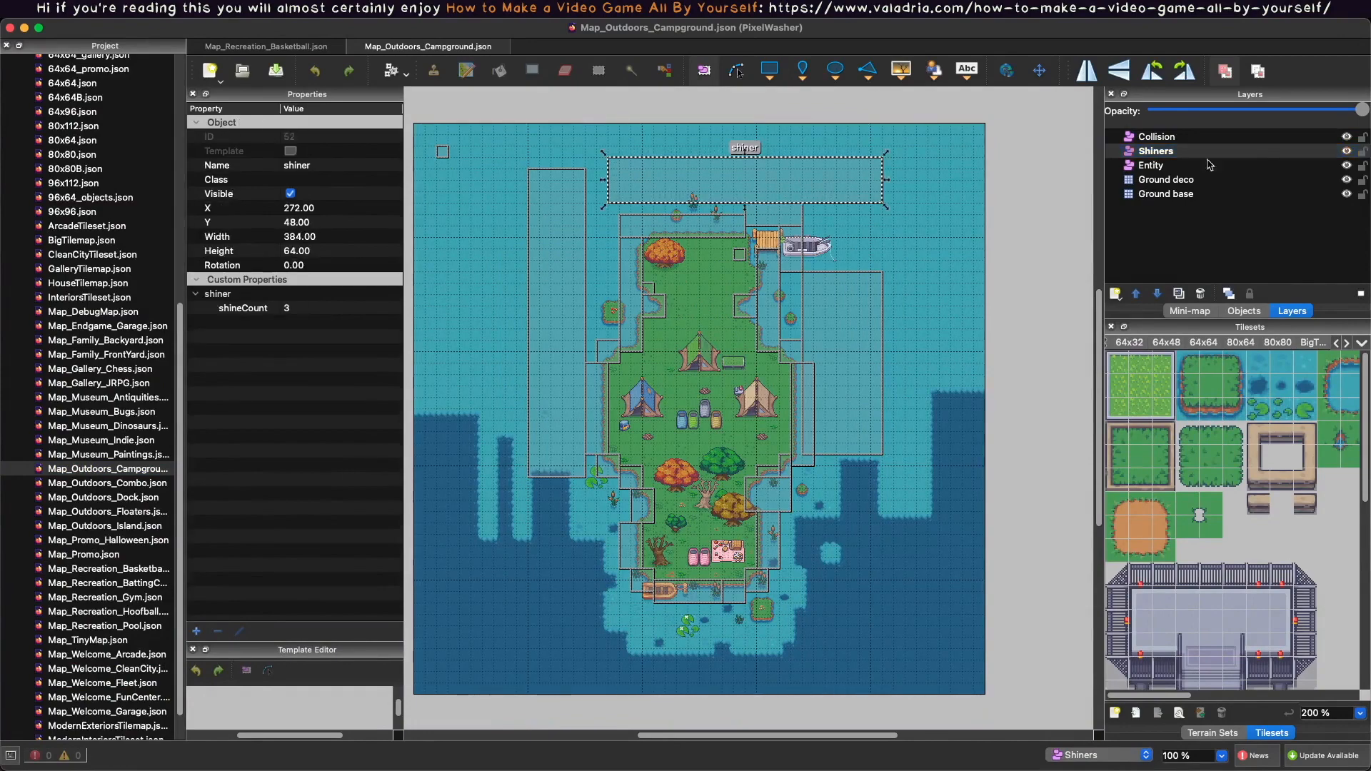
left_click(355, 47)
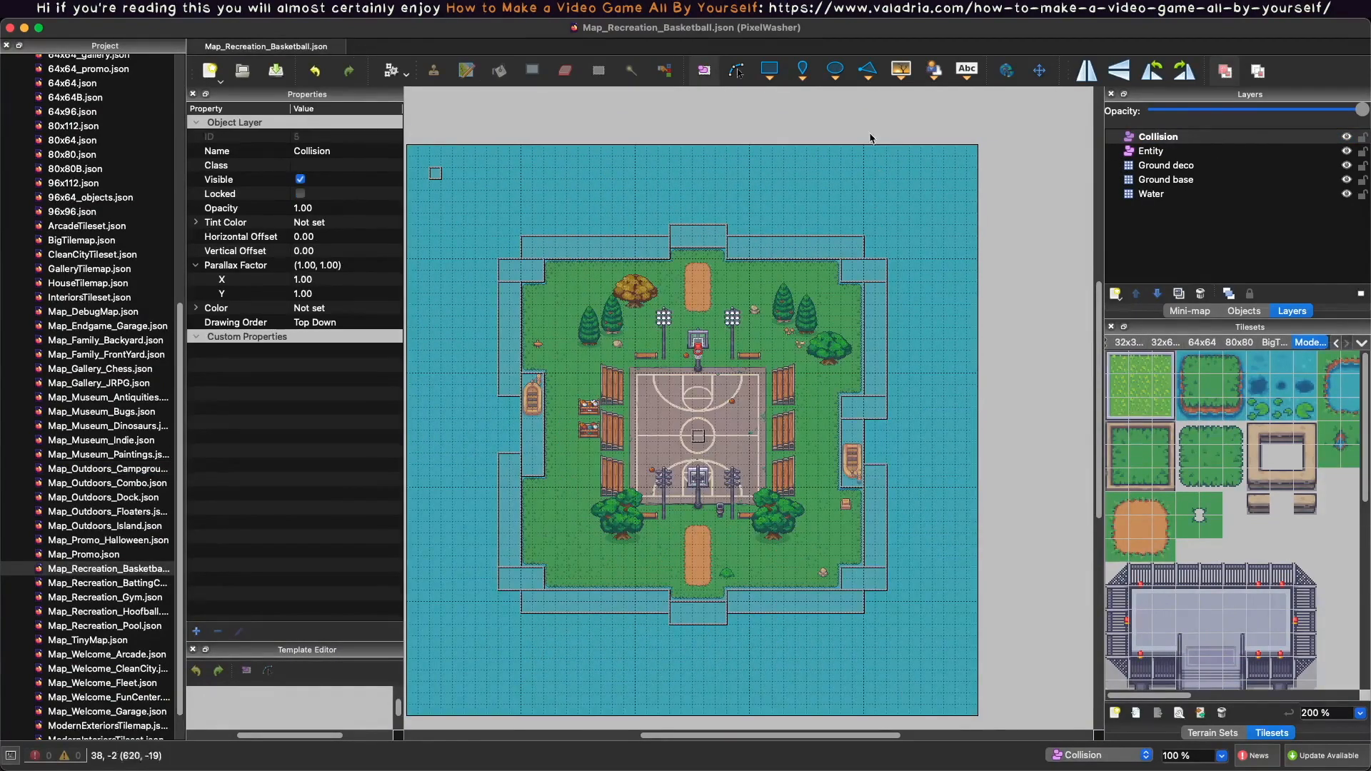
Add a new object layer named Shiners to the basketball map.
left_click(1116, 296)
left_click(1140, 329)
type("Shi")
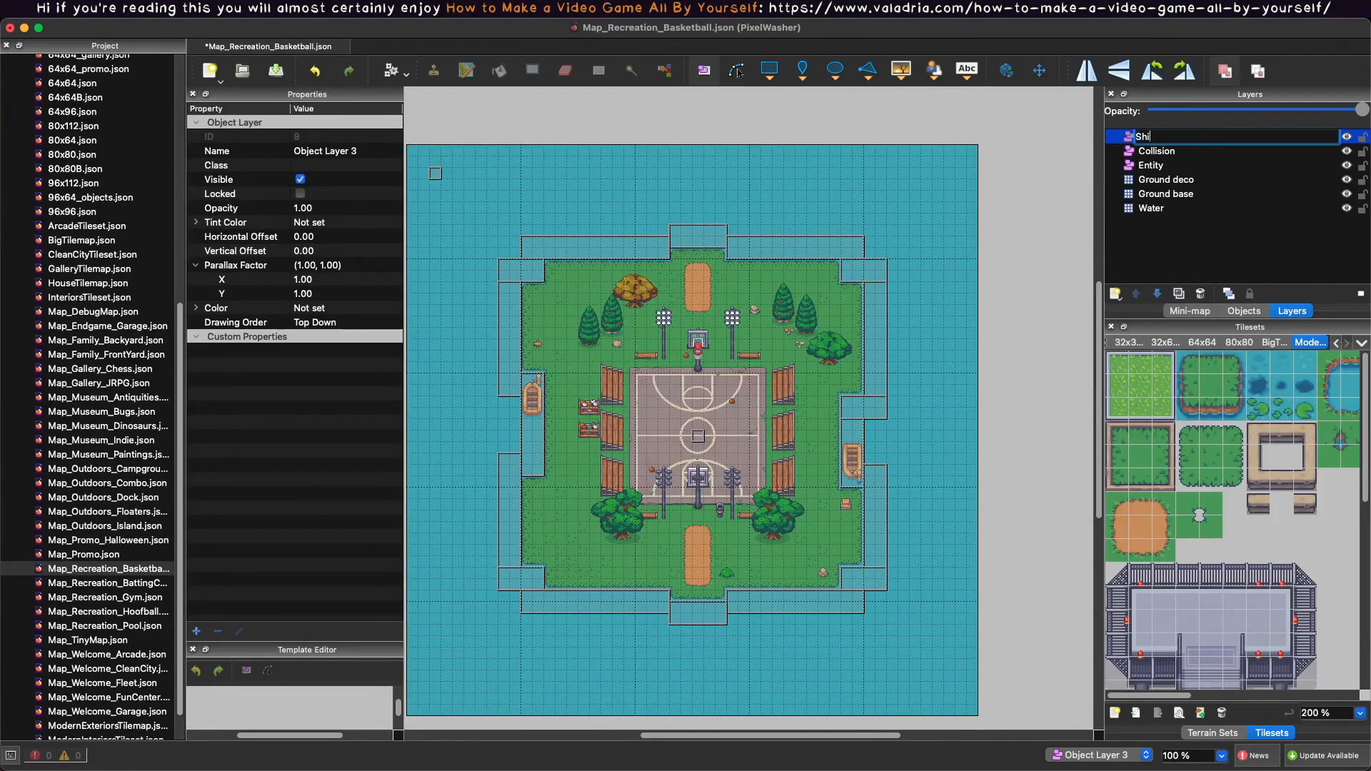
type("ners")
key("Return")
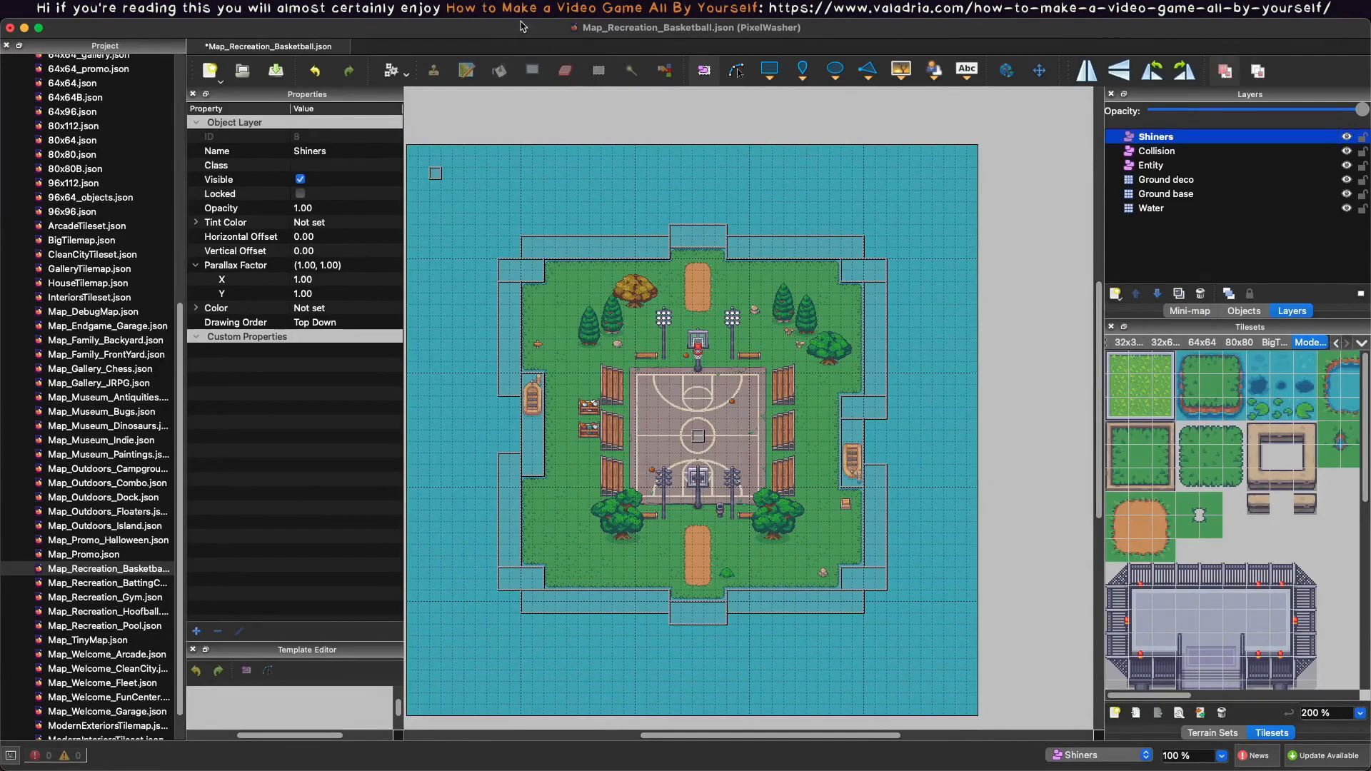
Paste the copied shiner into the Shiners layer and place it in the northern water at X 64, Y 32.
key("super+v")
left_click_drag(811, 420, 688, 197)
left_click(1149, 152)
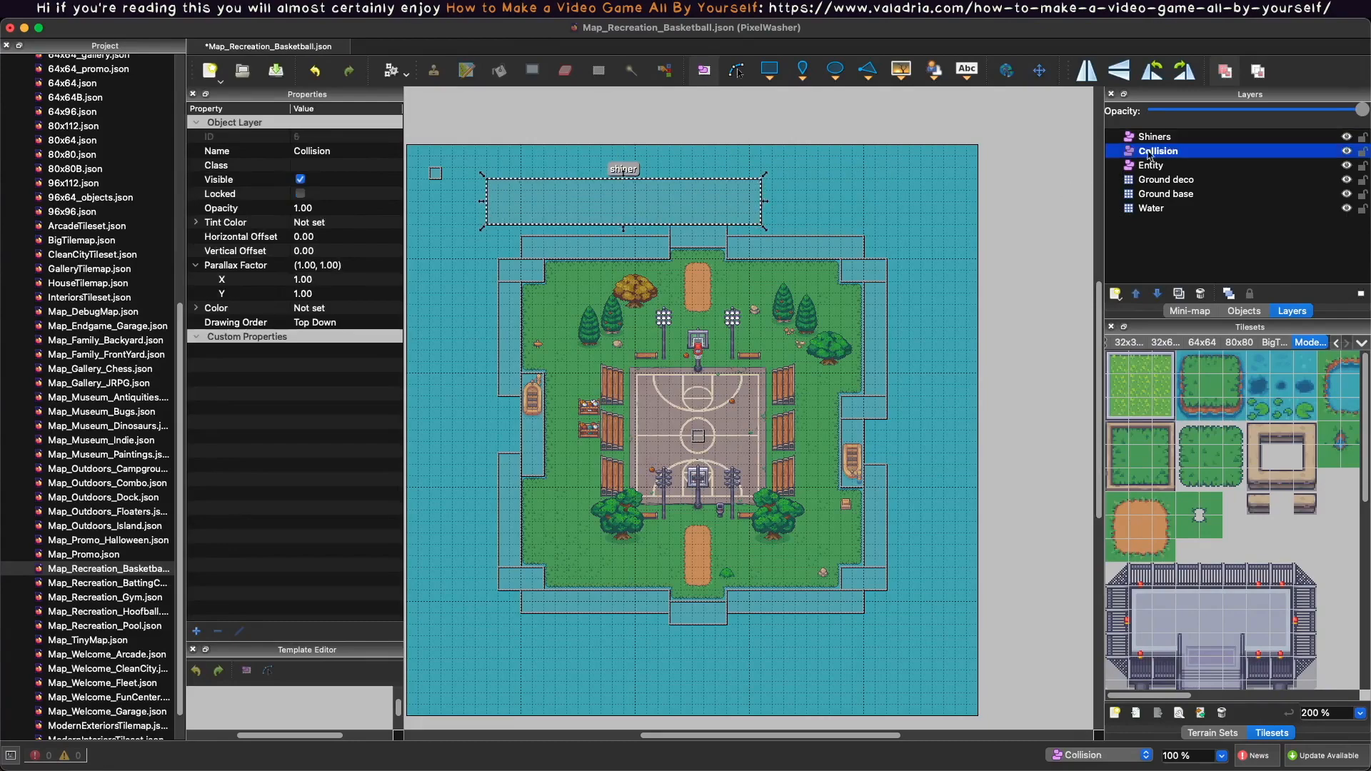
left_click(806, 254)
left_click(1171, 138)
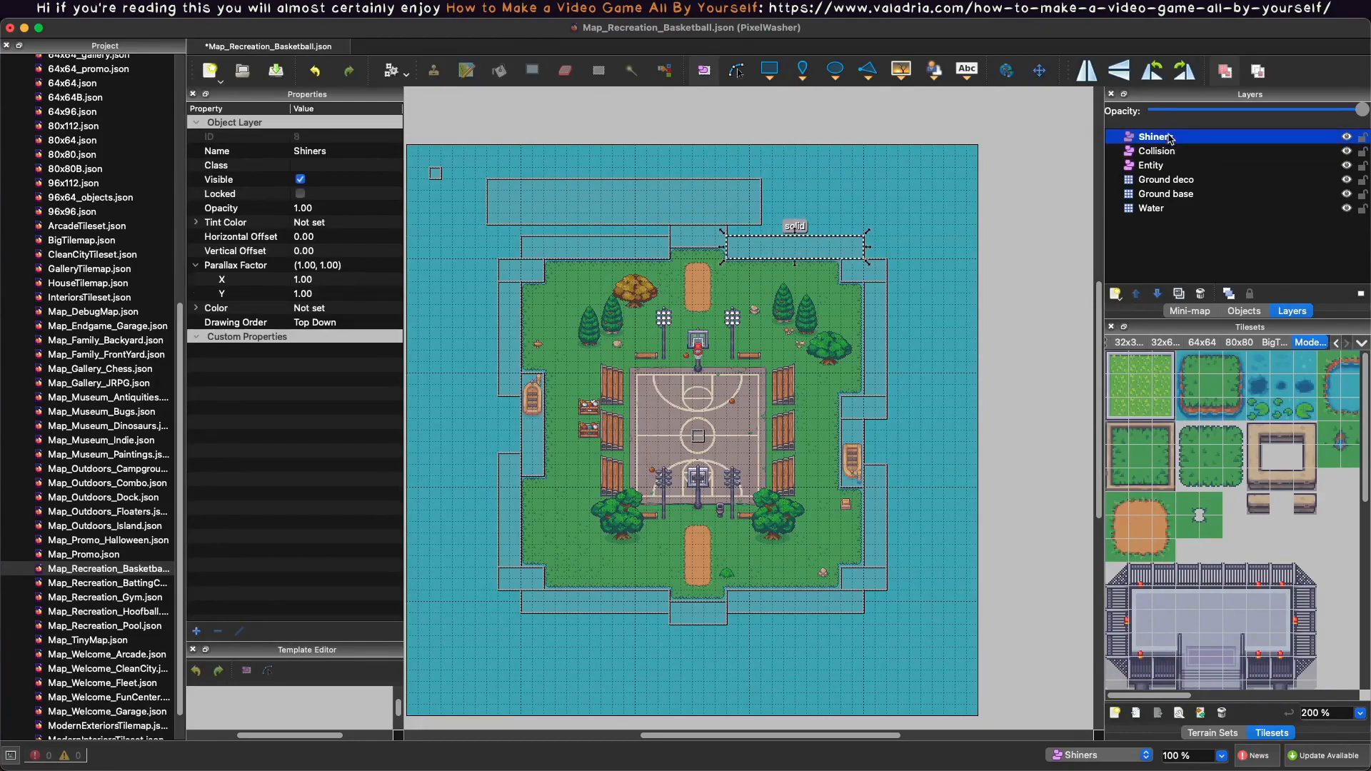
left_click(625, 211)
left_click_drag(571, 195, 535, 186)
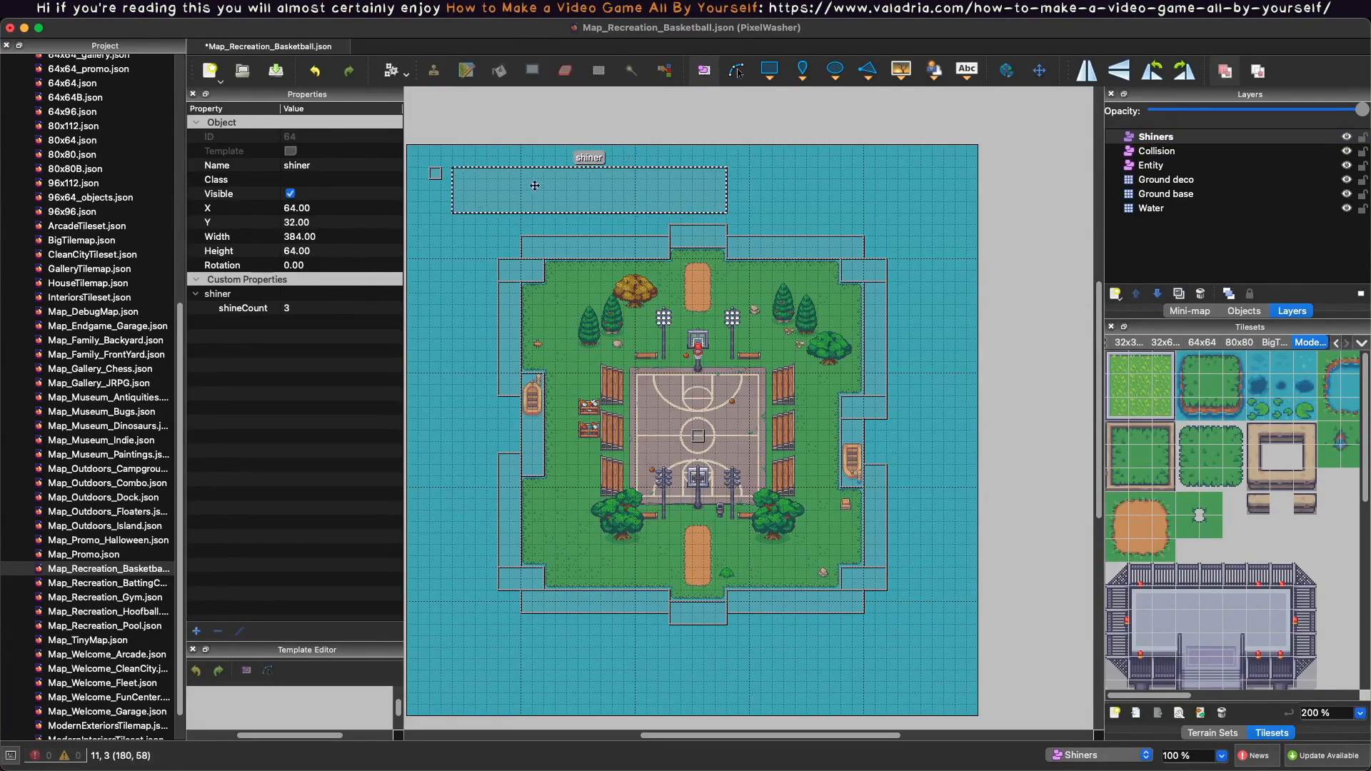
Extend the northern shiner almost to the map's east edge, and duplicate it as a 96 × 672 shiner in the western water.
left_click_drag(732, 194, 968, 202)
left_click_drag(769, 191, 729, 254)
left_click_drag(936, 275, 491, 710)
Duplicate the western shiner to X 128 and reshape the copy to 528 × 112 at Y 672 in the southern water.
key("super+d")
left_click_drag(457, 456, 534, 455)
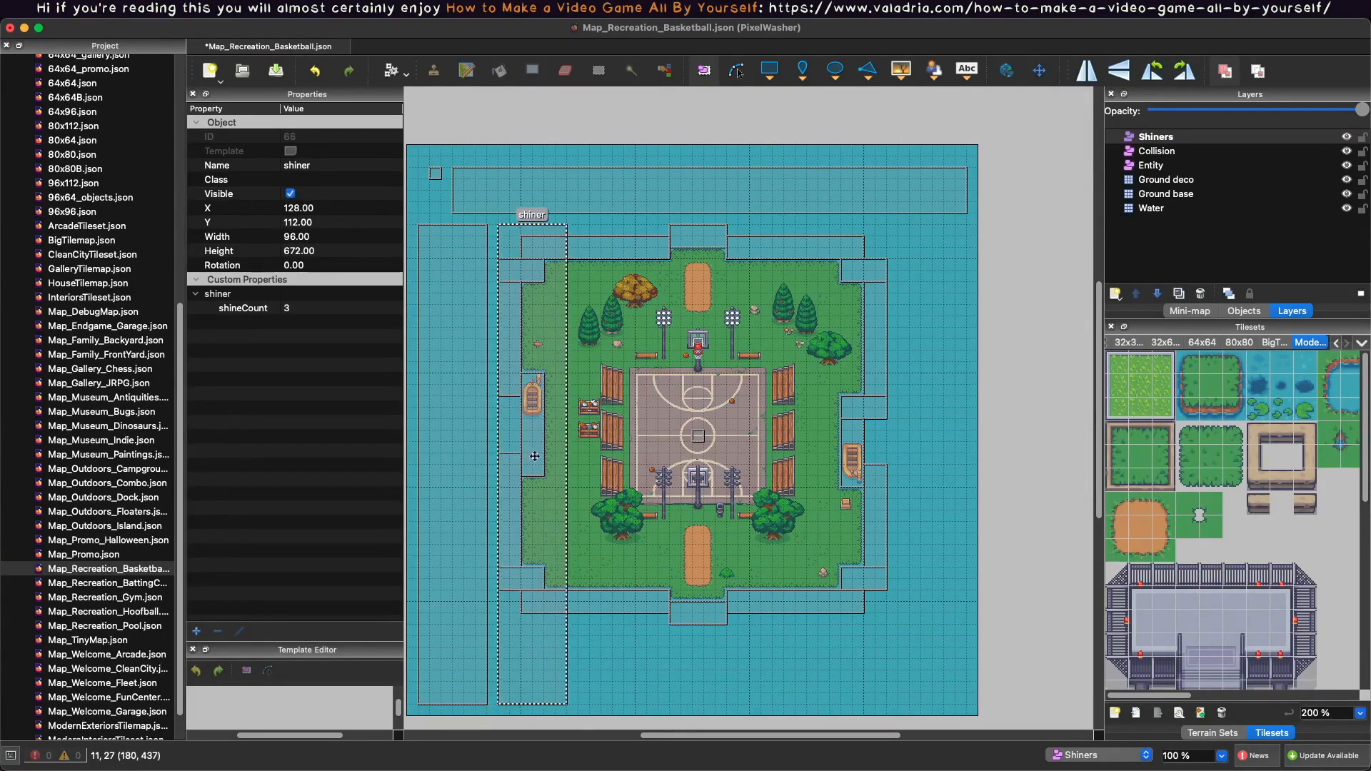
left_click_drag(570, 224, 888, 628)
Undo the latest trial edits and duplicate the western shiner into the water east of the island.
key("super+z")
key("super+z")
key("super+z")
key("super+d")
left_click_drag(456, 379, 931, 370)
Extend the southern shiner slightly farther east and save the map.
left_click(847, 672)
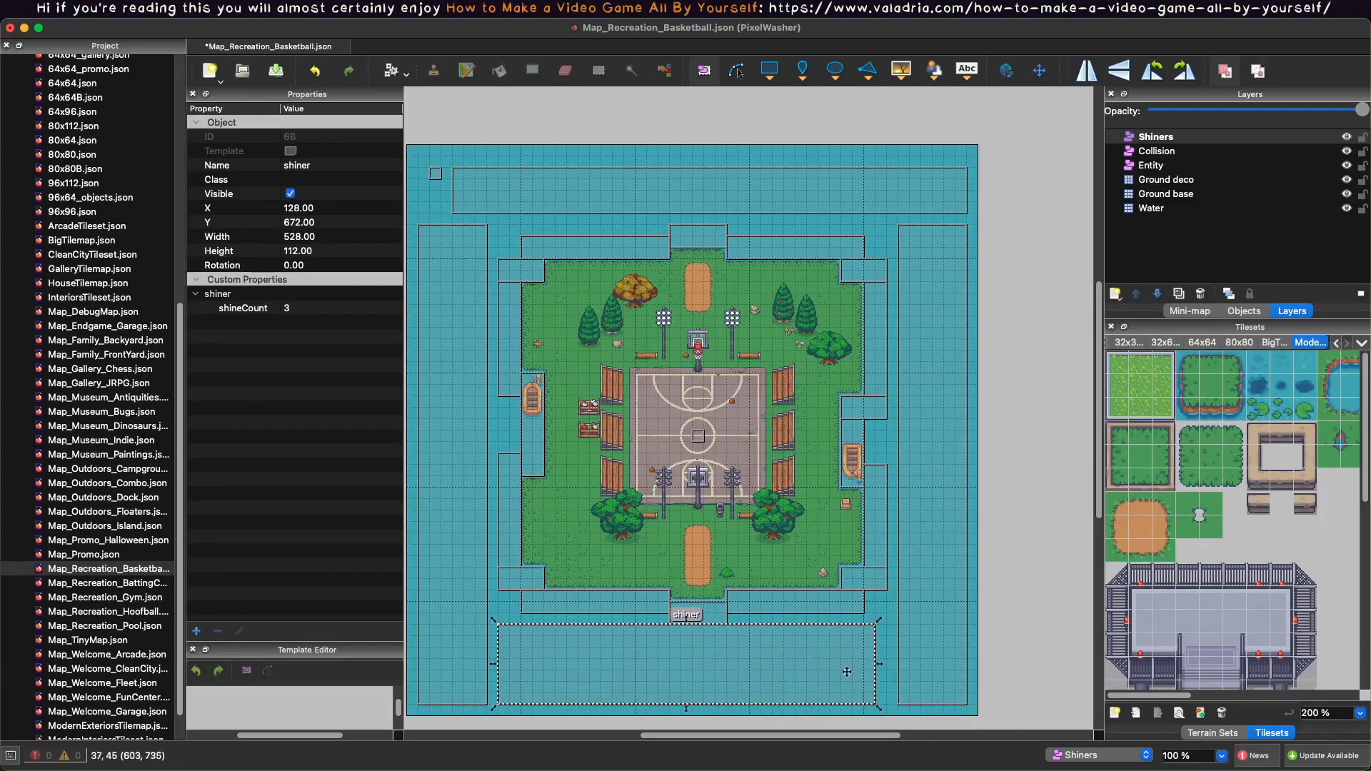
left_click_drag(882, 669, 890, 669)
key("Escape")
key("super+s")
Reload the game in the browser and open Recreation's Double Dribble level to test the shiners.
key("super+Tab")
key("super+r")
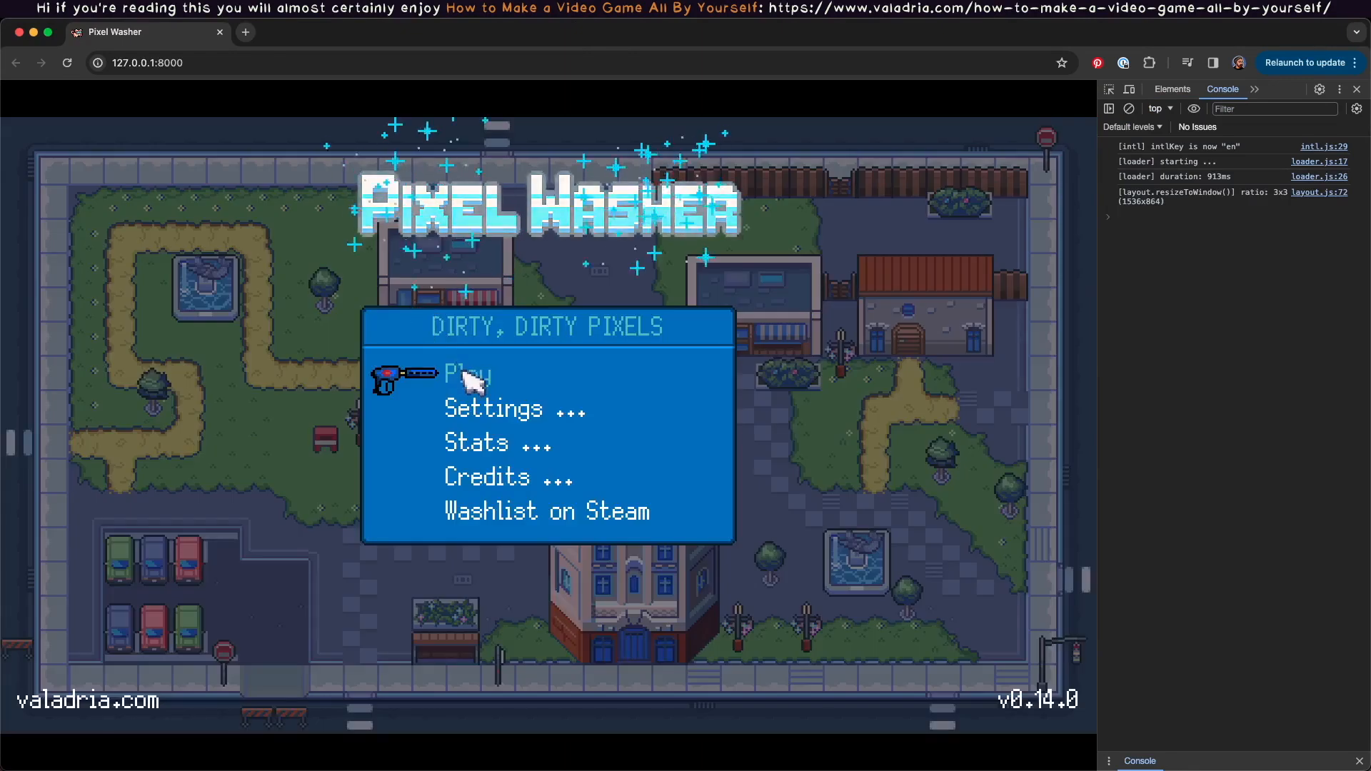
left_click(471, 378)
left_click(294, 427)
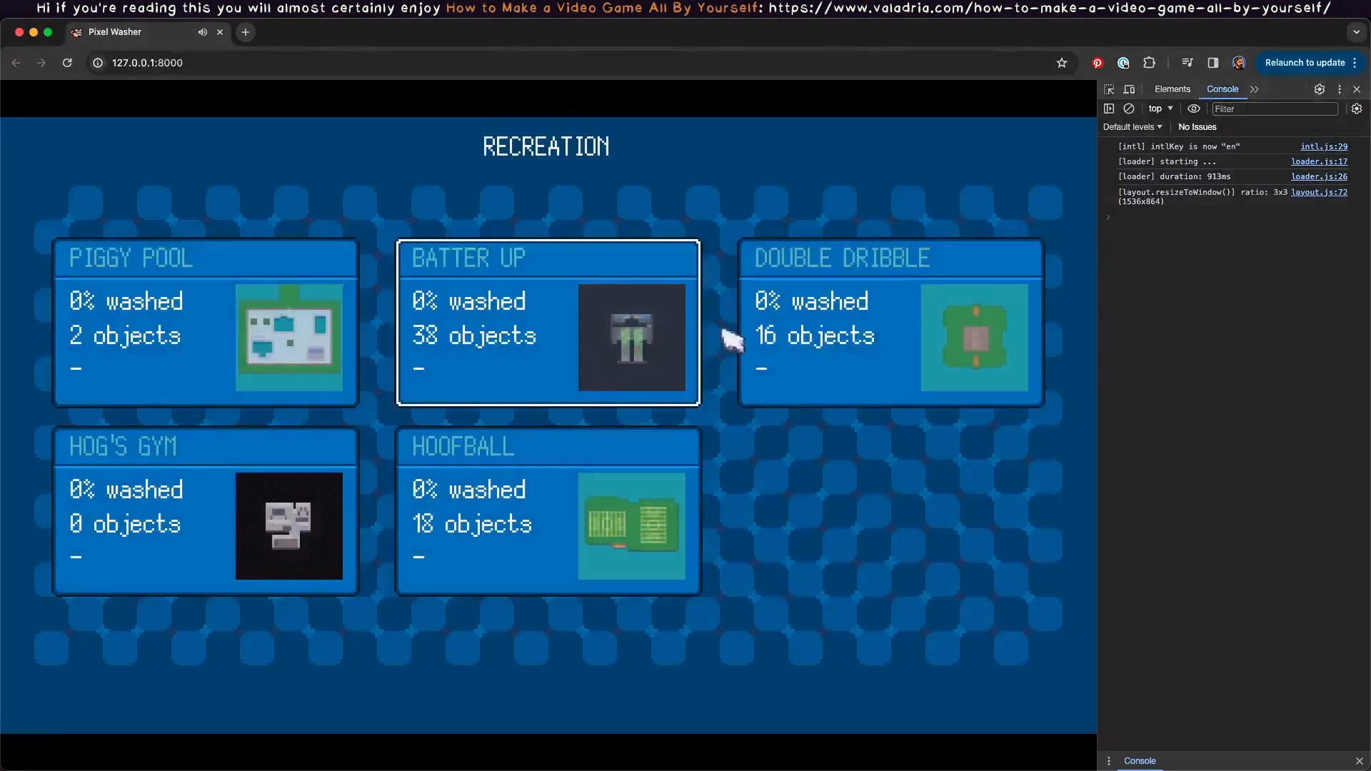
left_click(818, 333)
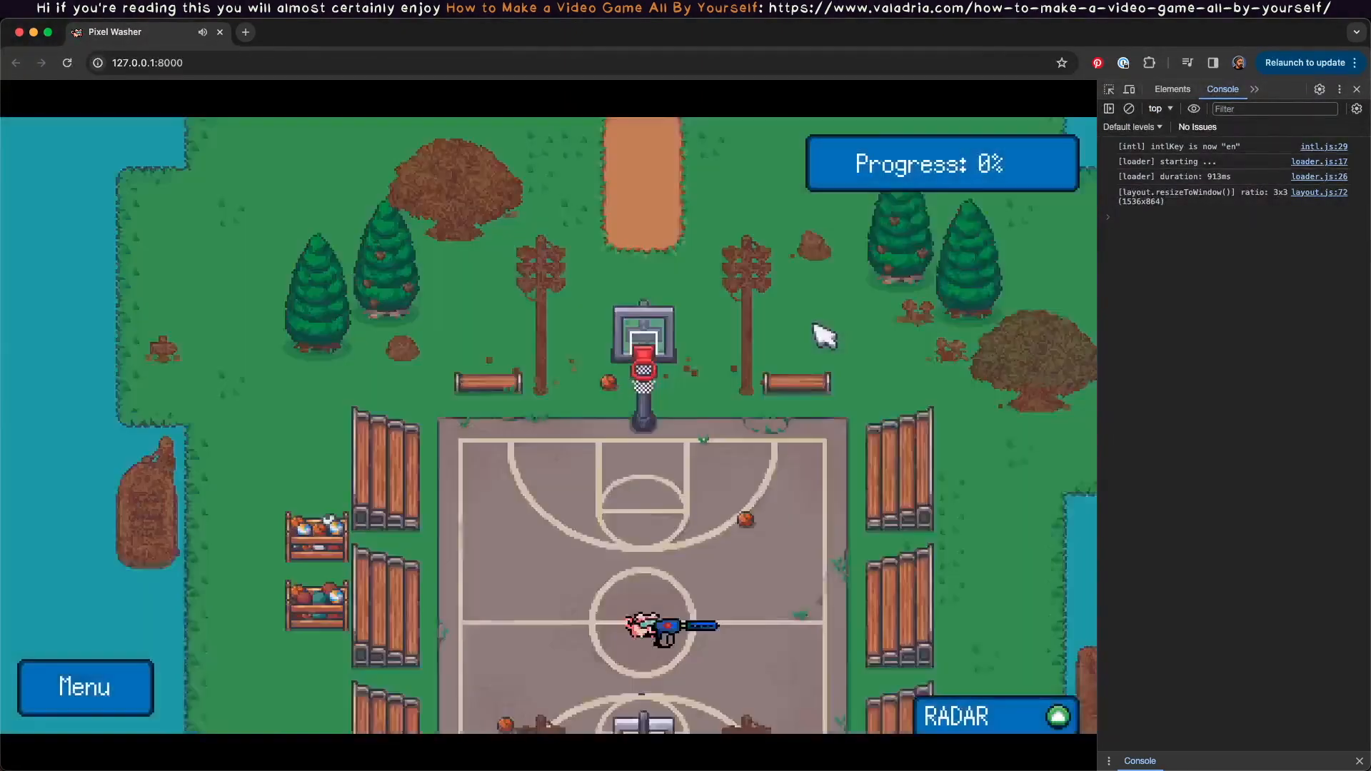
Walk the character along the island's southwestern, southern and southeastern shores to check the shiners on the surrounding water.
key("s")
key("a")
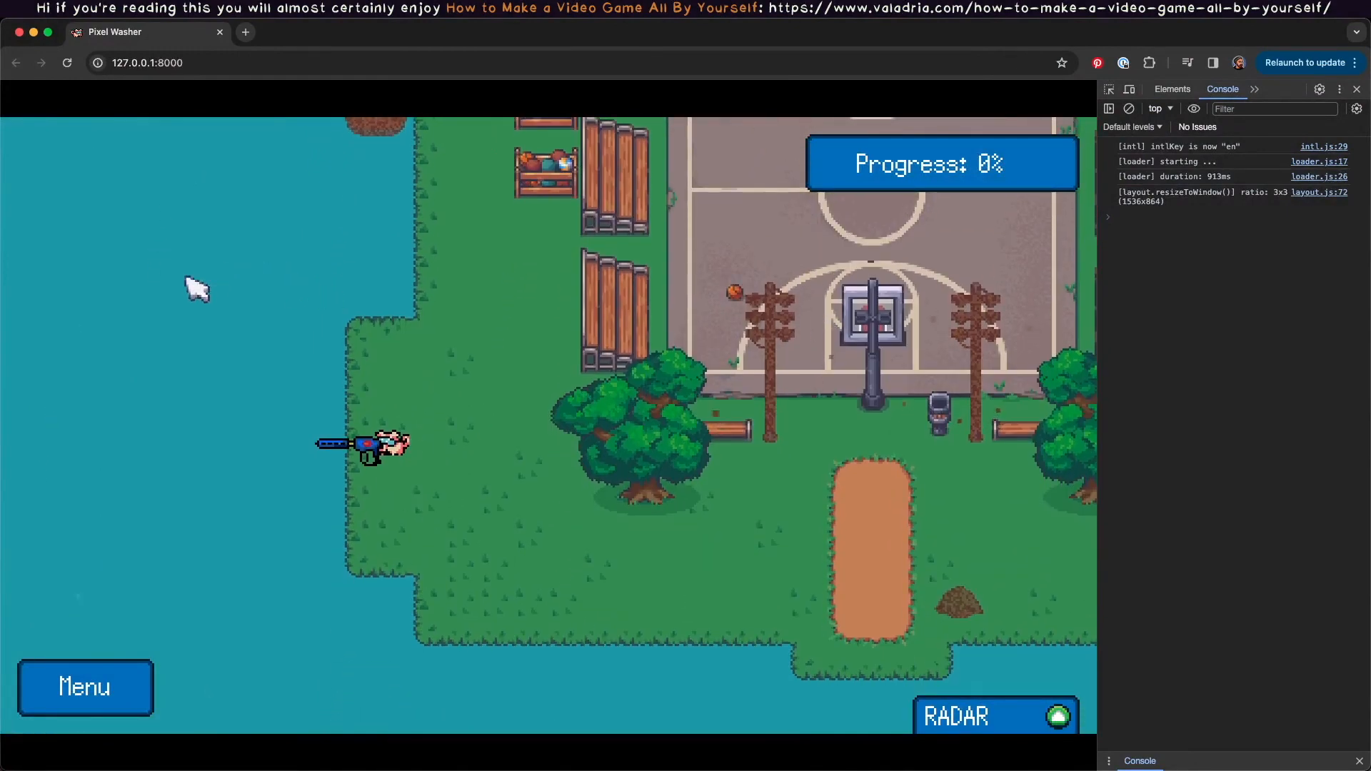
key("s")
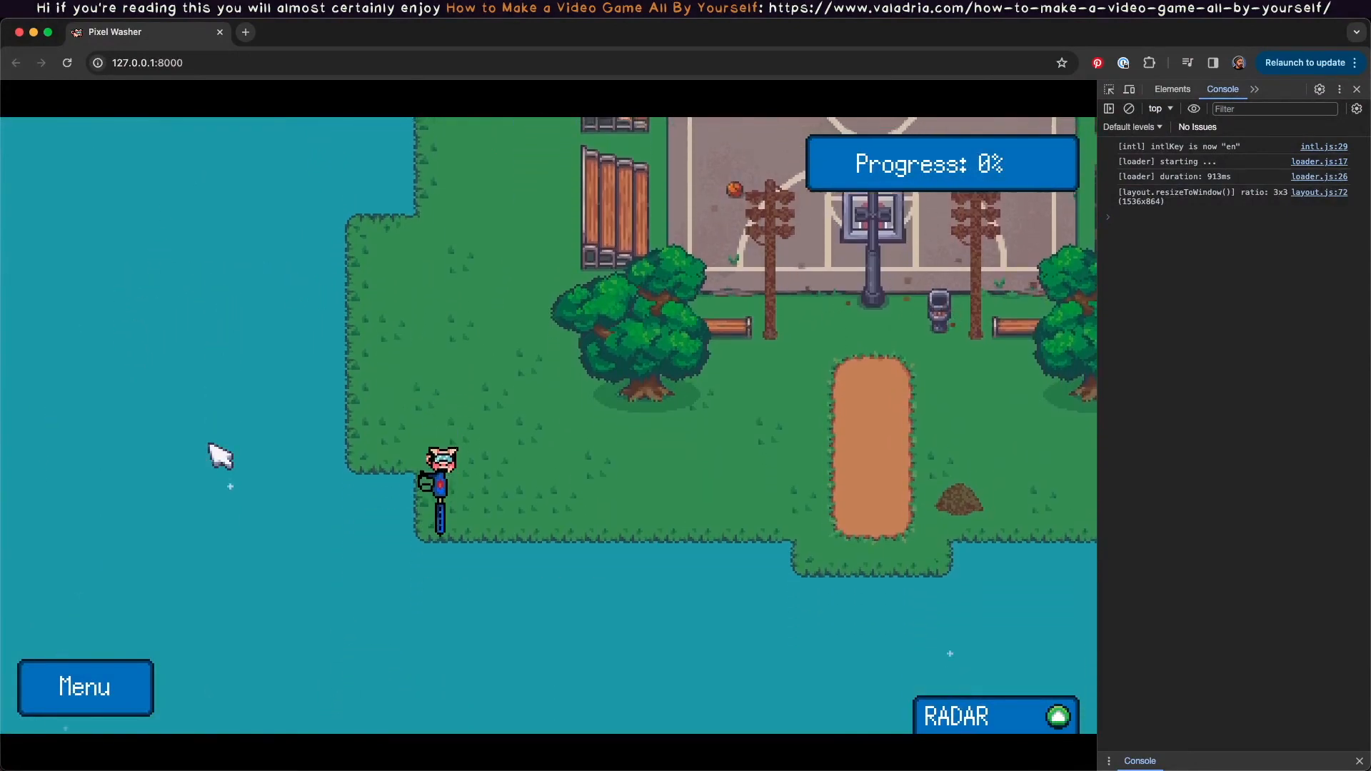
key("d")
key("w")
key("d")
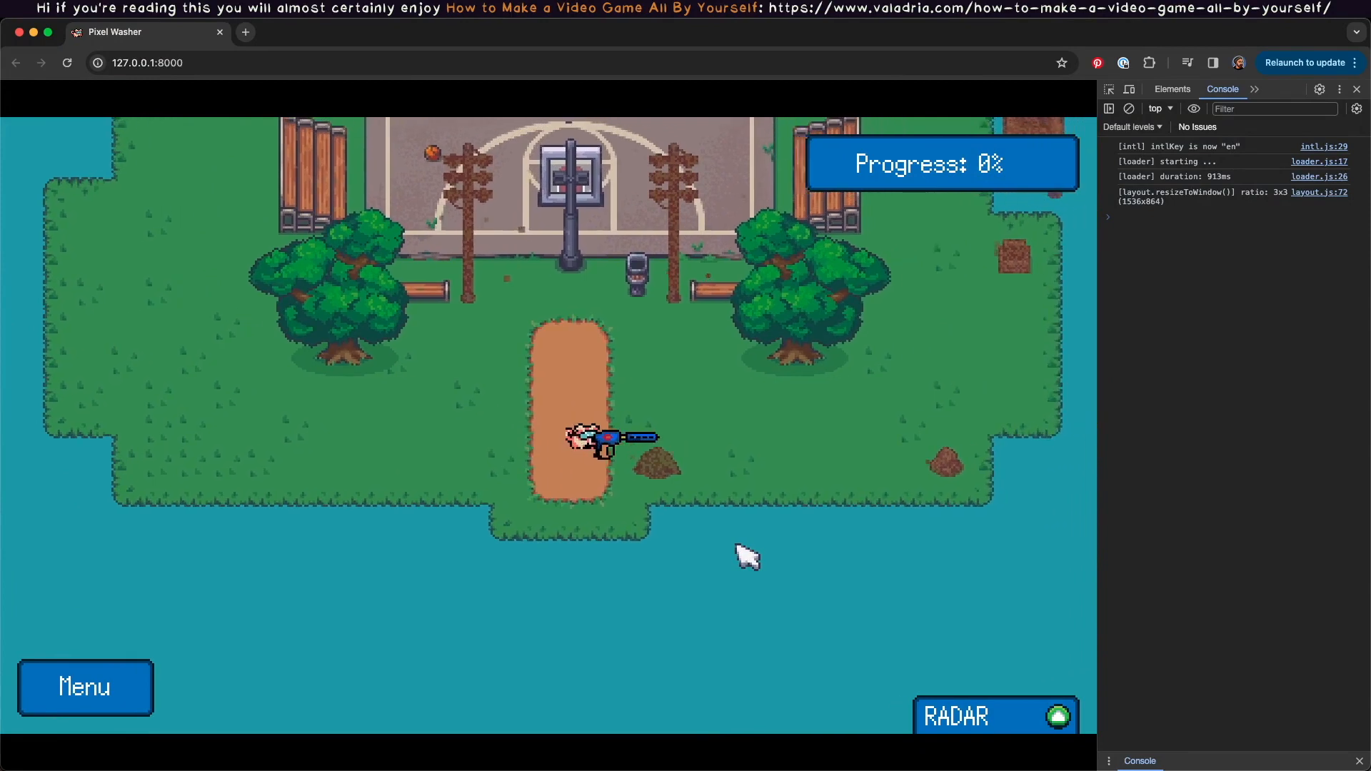
key("s")
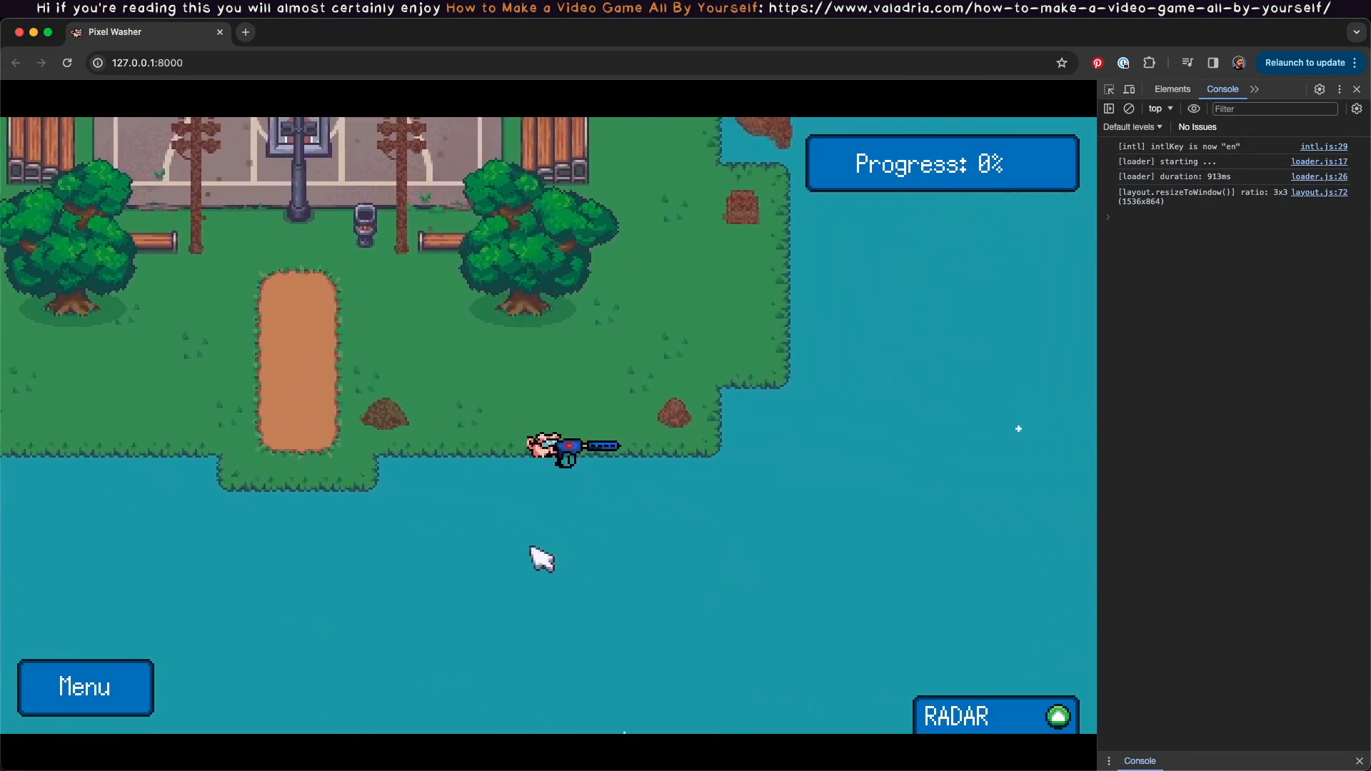
key("w")
key("w")
key("d")
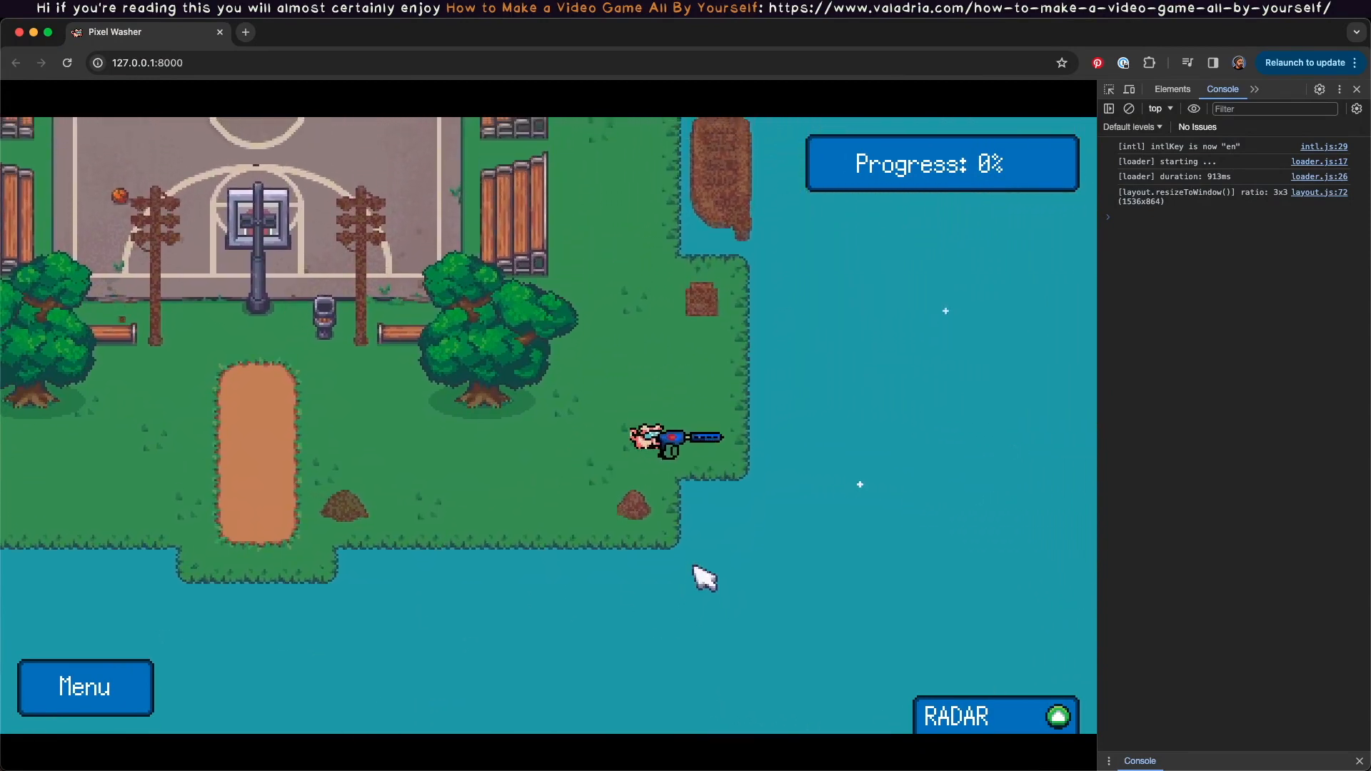
key("w")
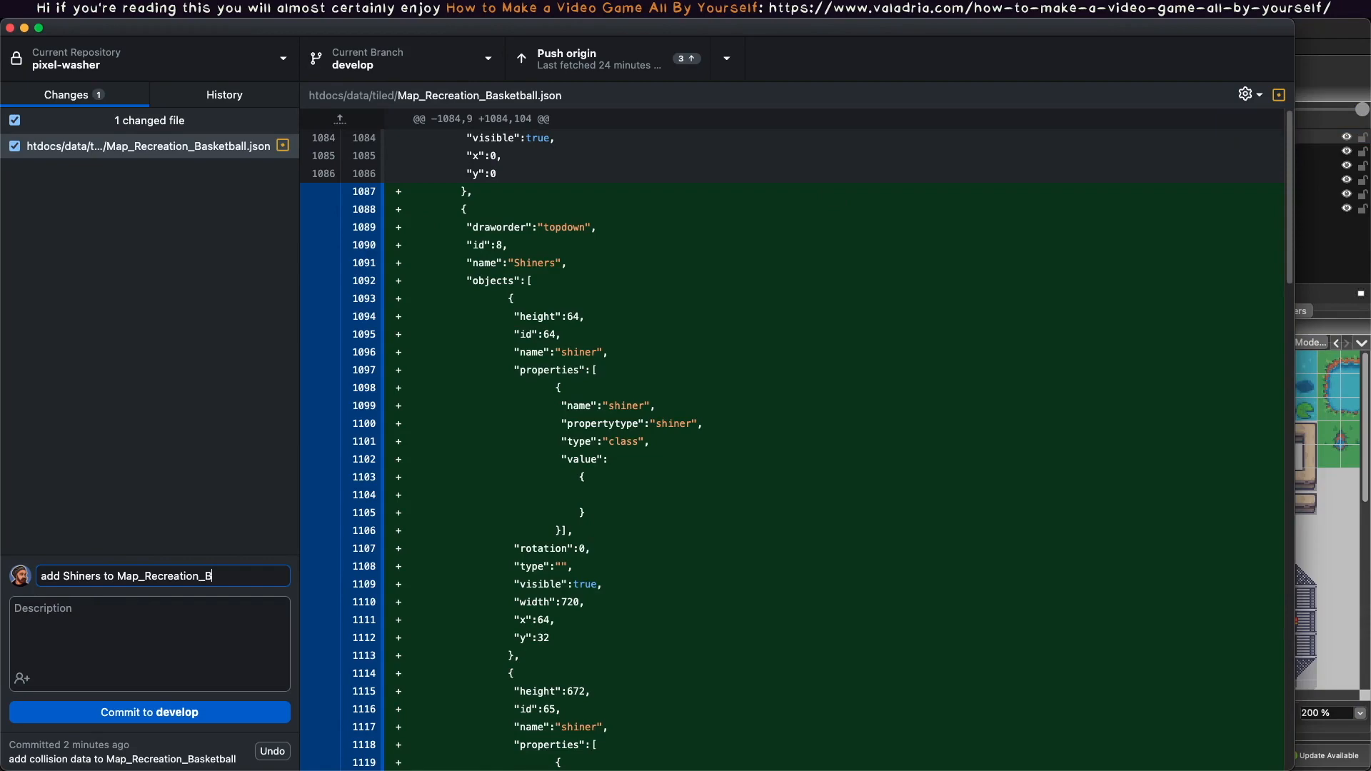
Commit the map change to develop as "add Shiners to Map_Recreation_Basketball" and select the Entity layer back in Tiled.
key("super+Return")
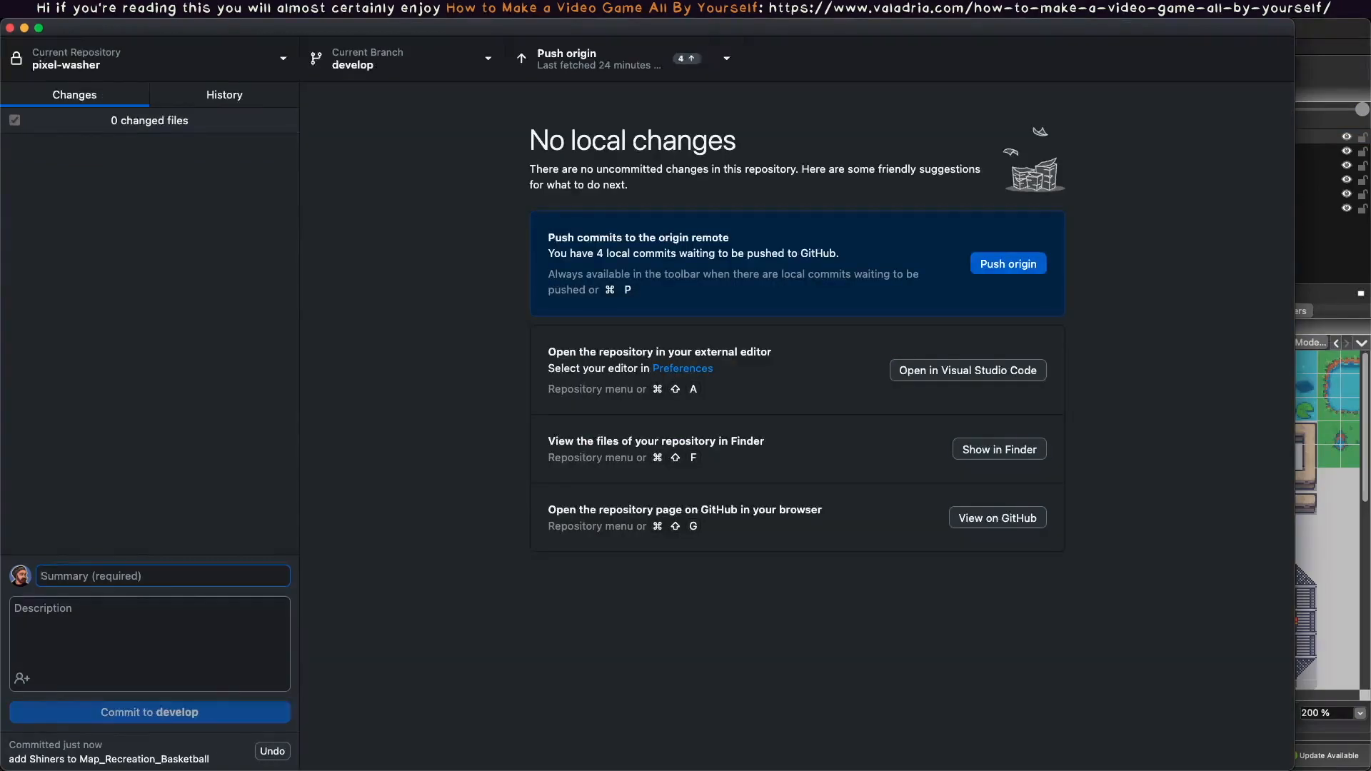
key("super+Tab")
left_click(679, 22)
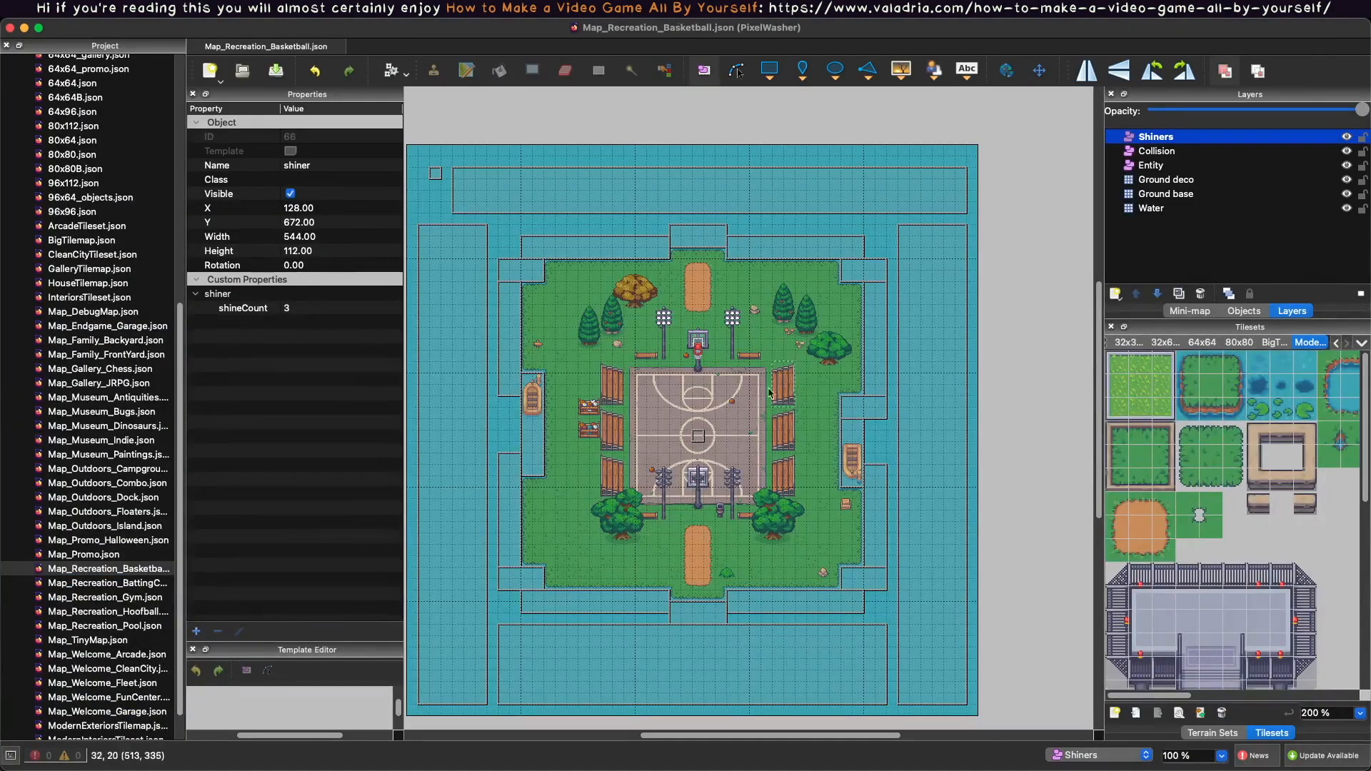
scroll(710, 359, "left", 3)
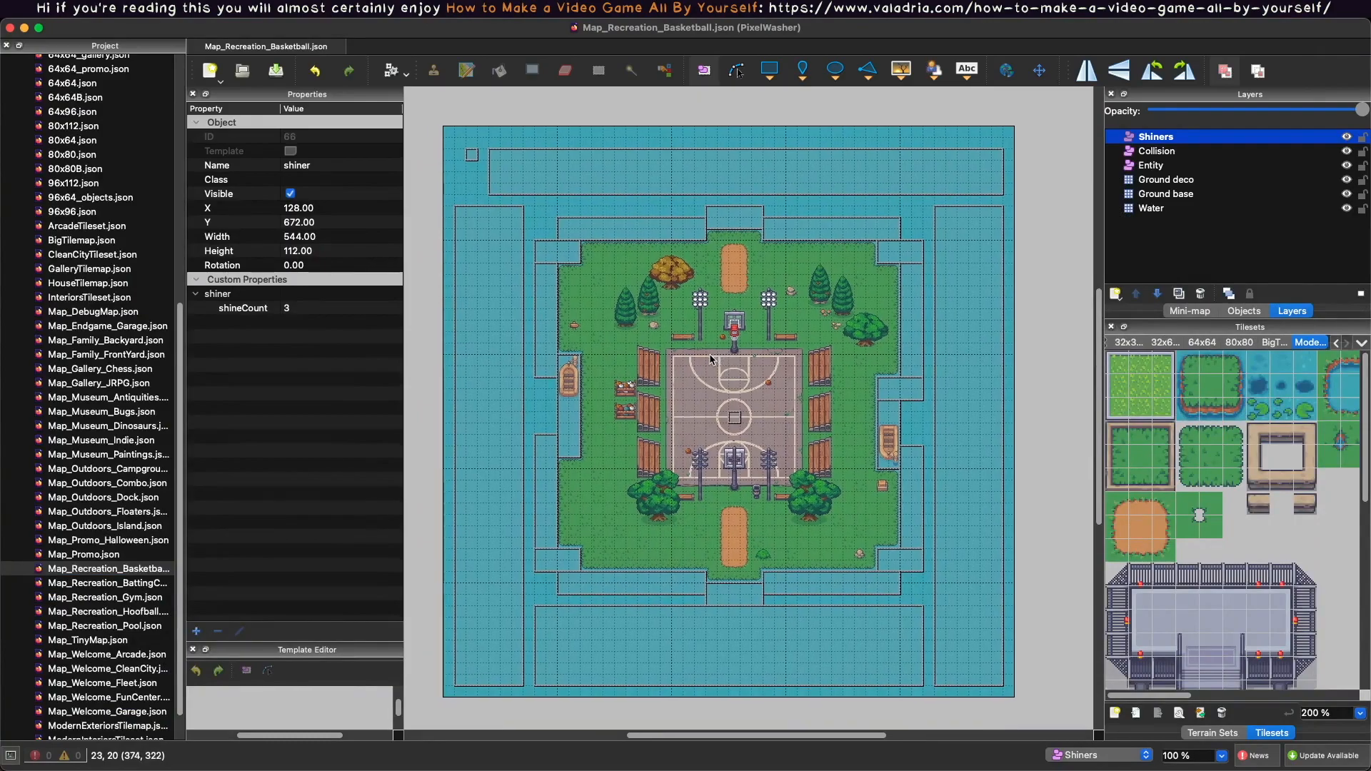
left_click(1152, 167)
Switch to the game in the browser and walk across the court and northern grass to check how the objects and trees collide.
key("super+Tab")
key("a")
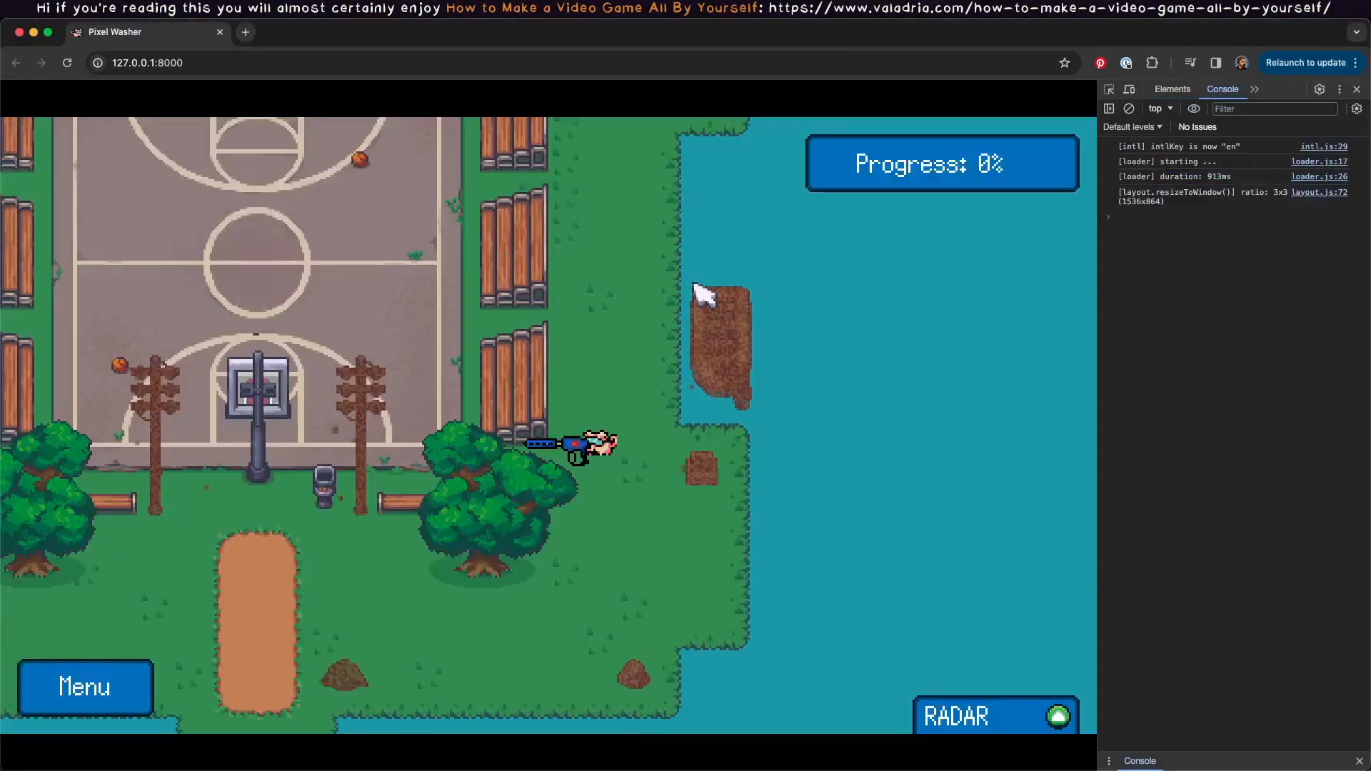
key("w")
key("a")
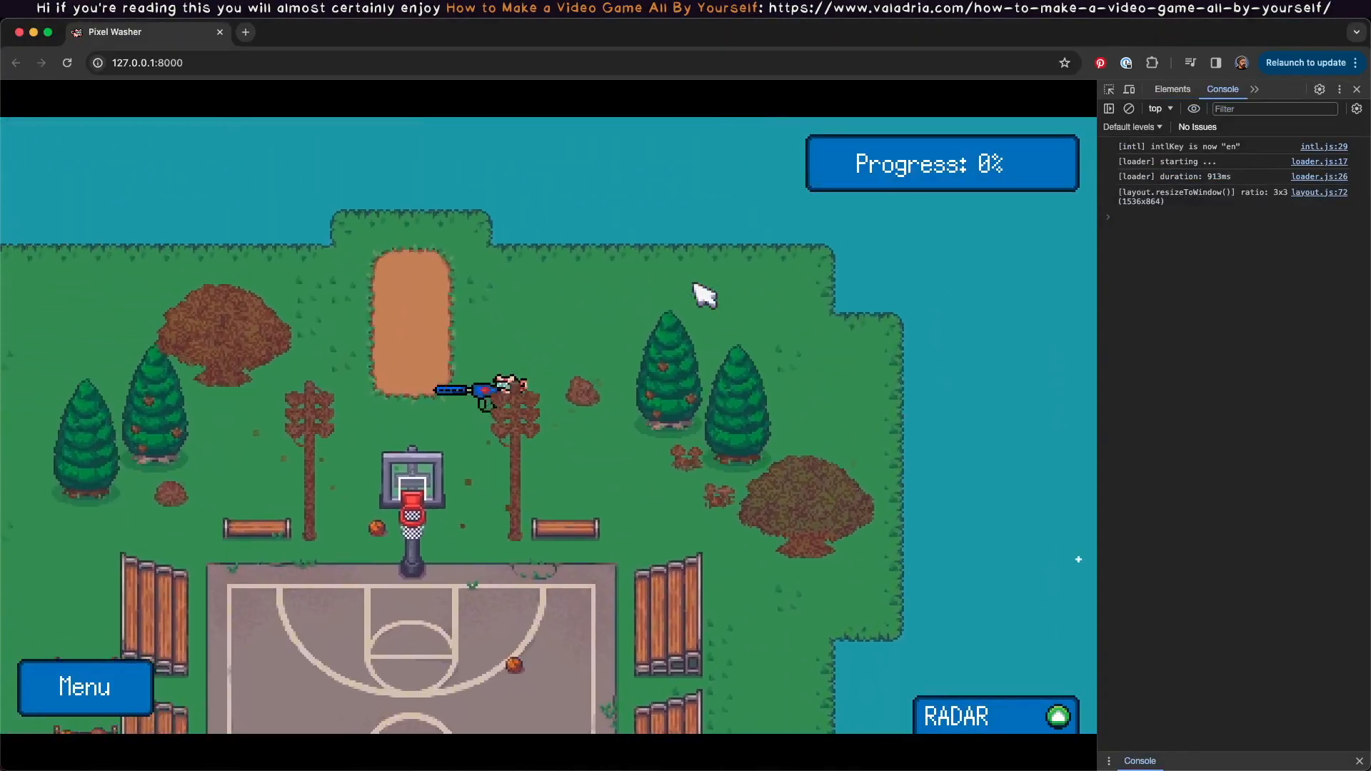
key("s")
key("d")
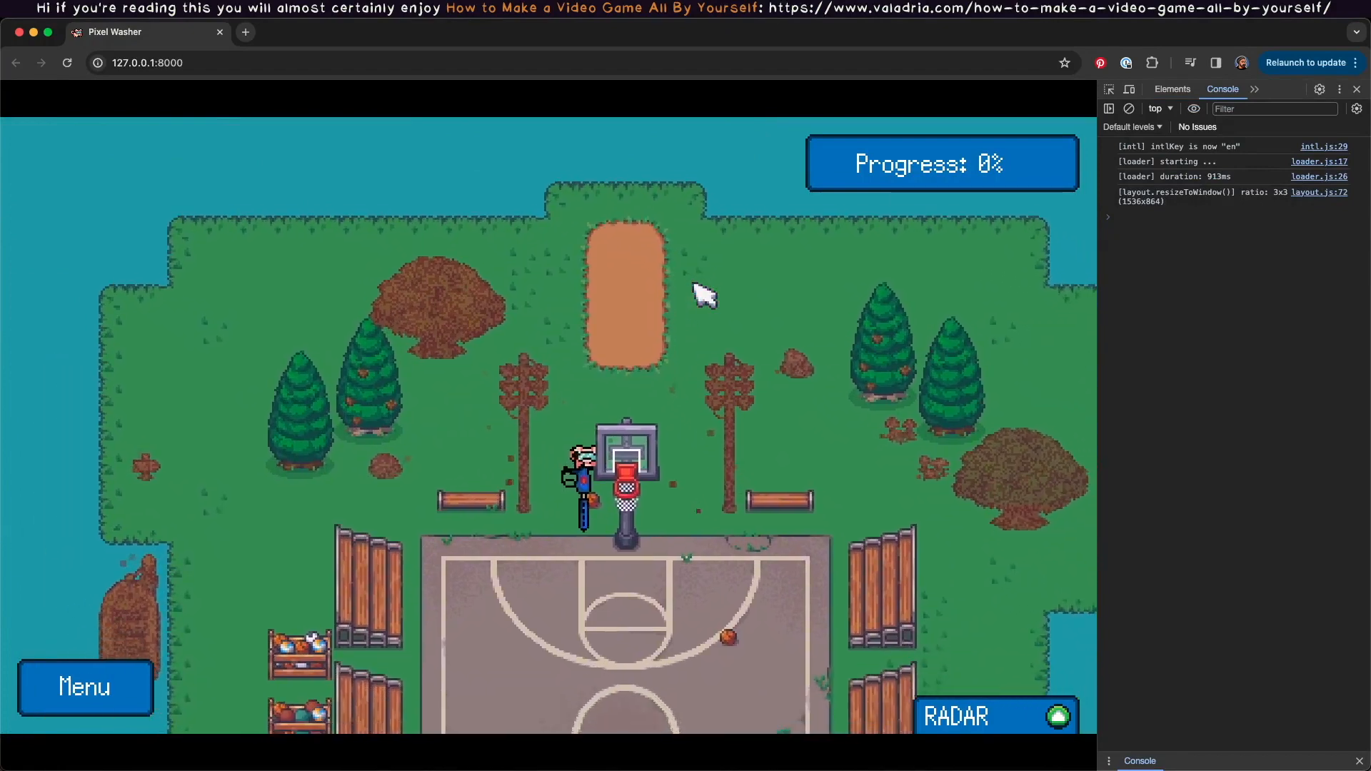
key("a")
key("w")
key("d")
key("s")
key("w")
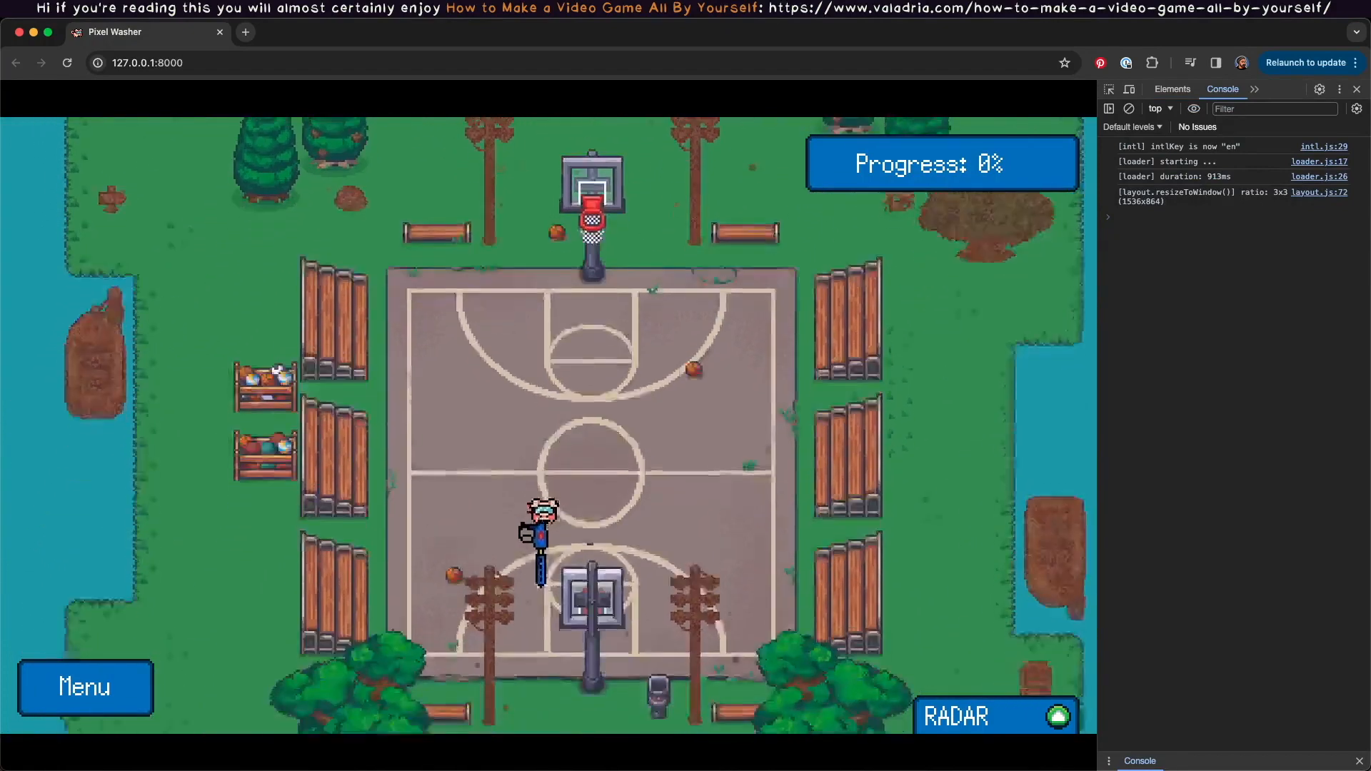
key("w")
key("d")
key("a")
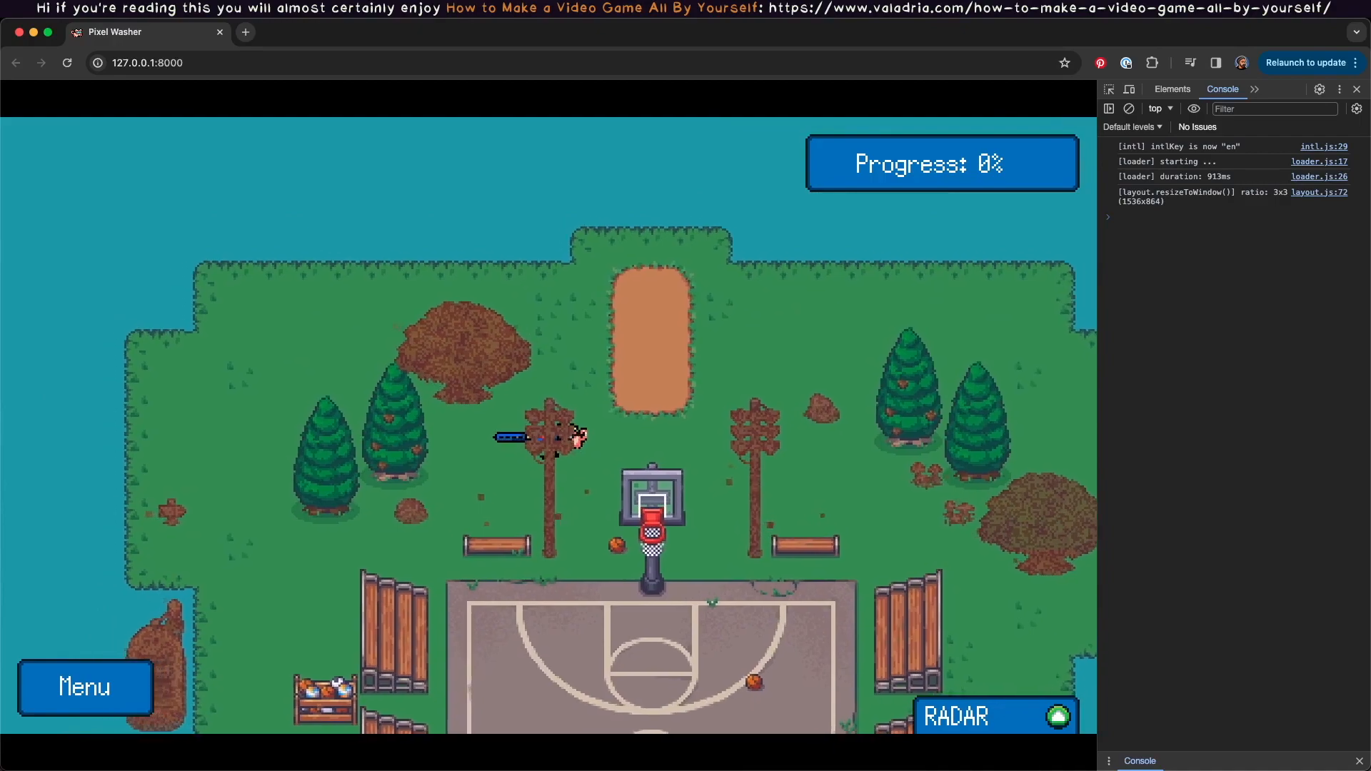
Return to Tiled, pick the first pine tree tile in the 32x64B tileset and open that tileset for editing.
key("super+Tab")
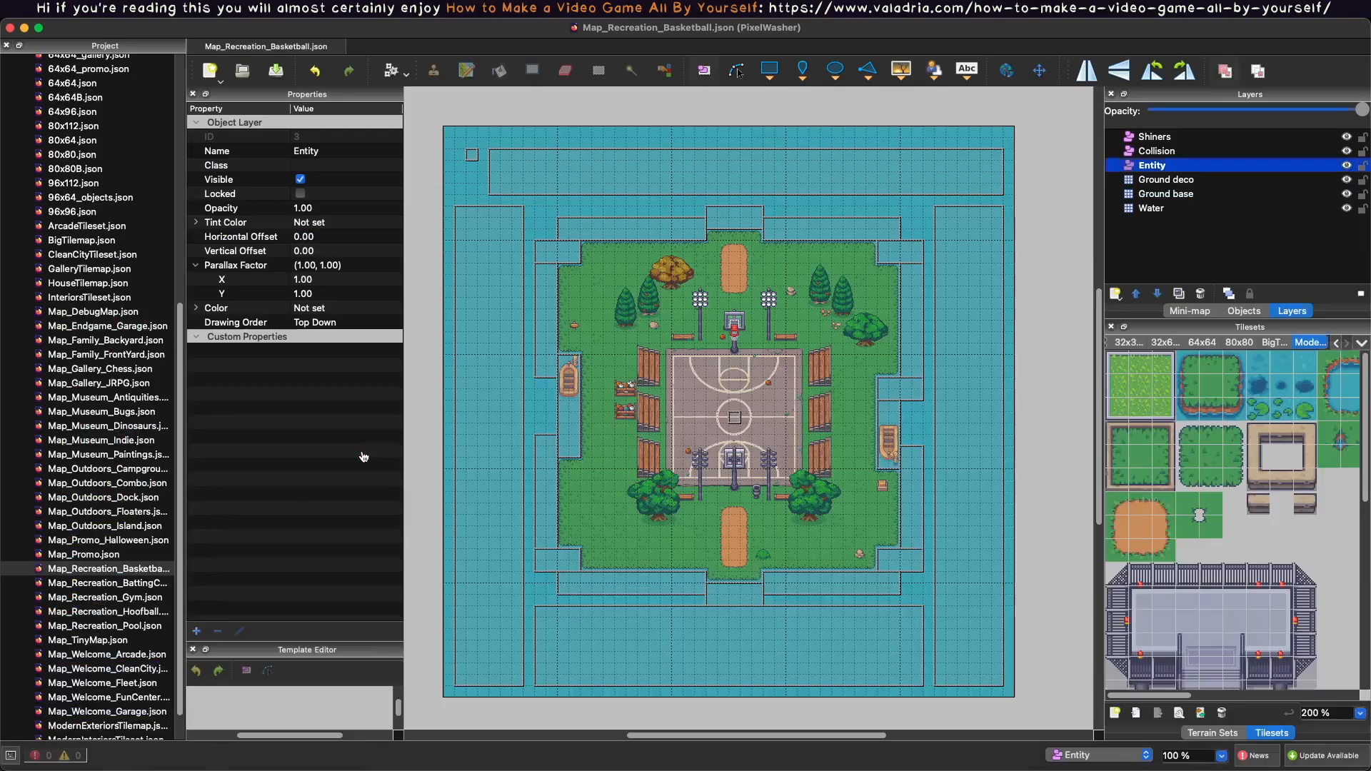
left_click(1130, 343)
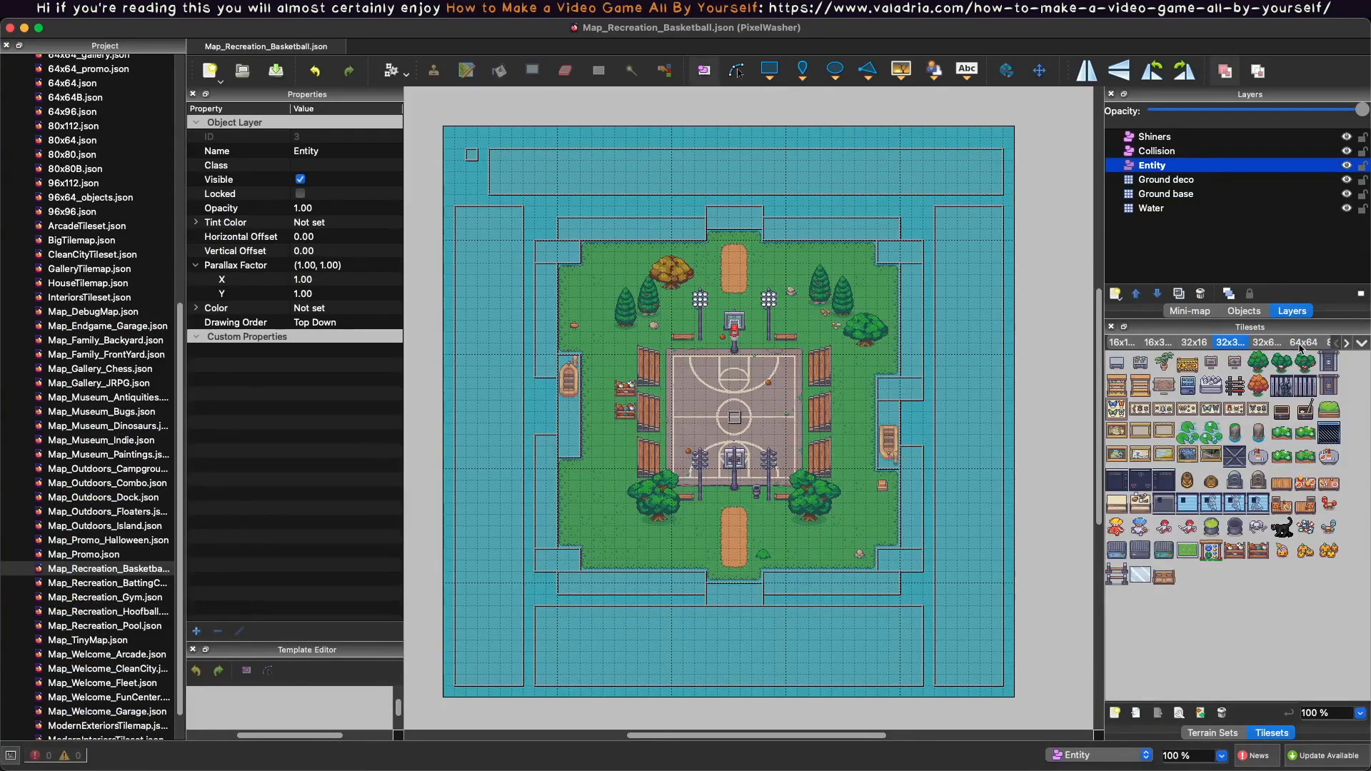
left_click(1261, 342)
left_click(1306, 375)
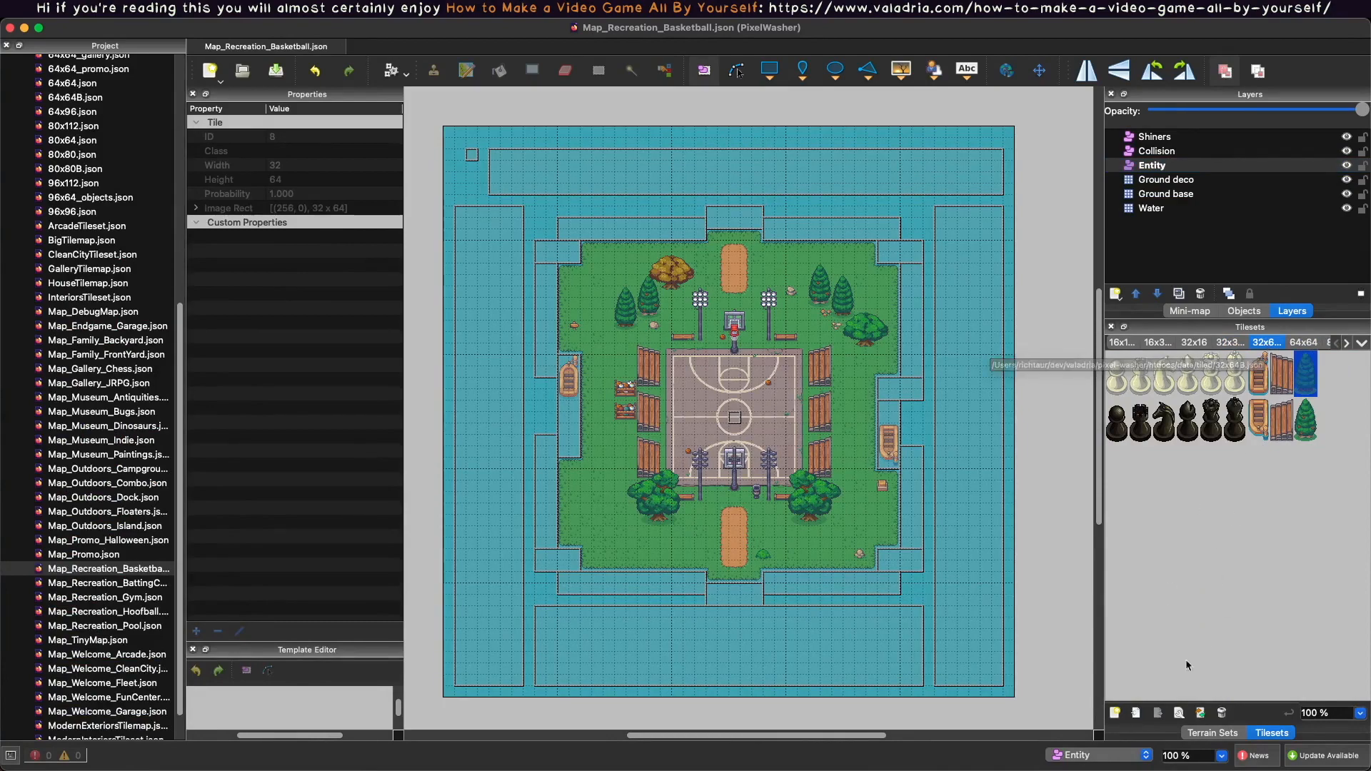
left_click(1179, 712)
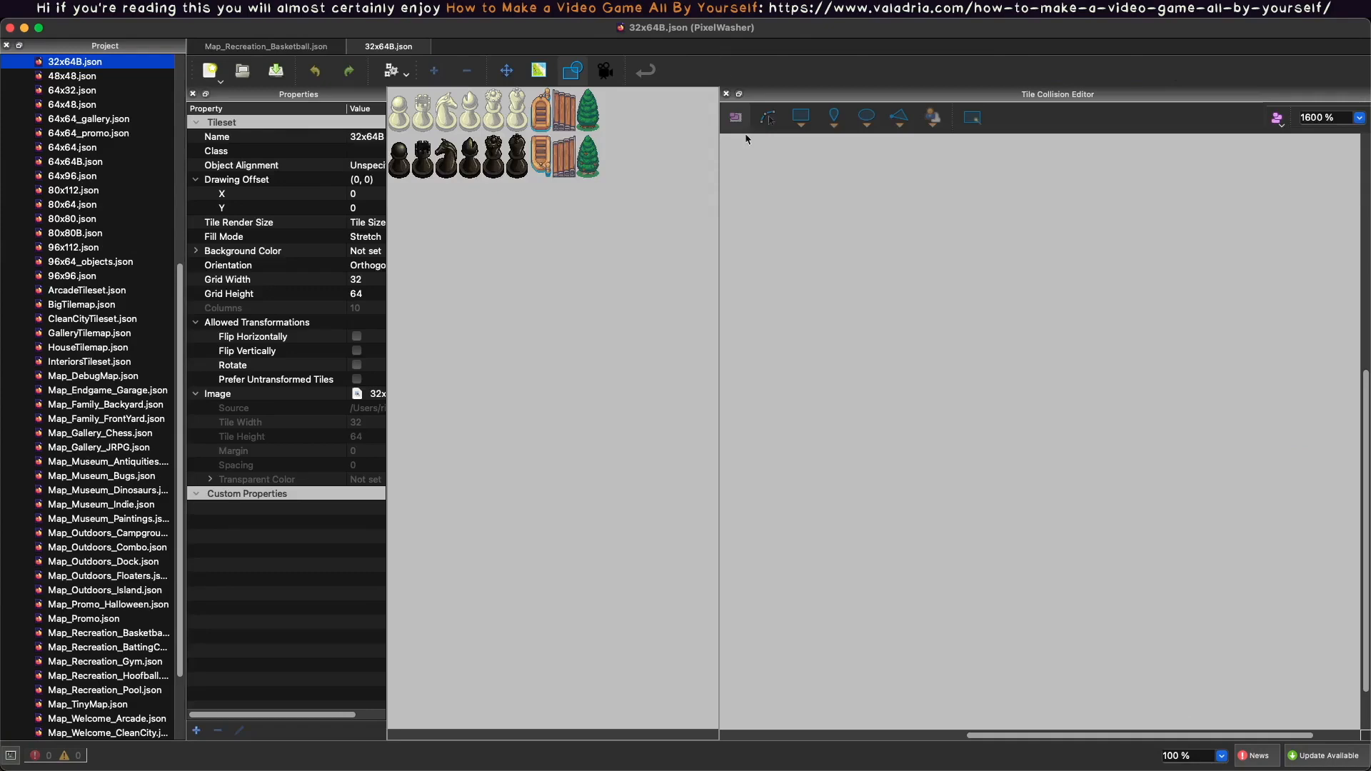
Examine the existing collision shapes on the first boat tile and the white chess piece beside it.
left_click(536, 118)
left_click(257, 47)
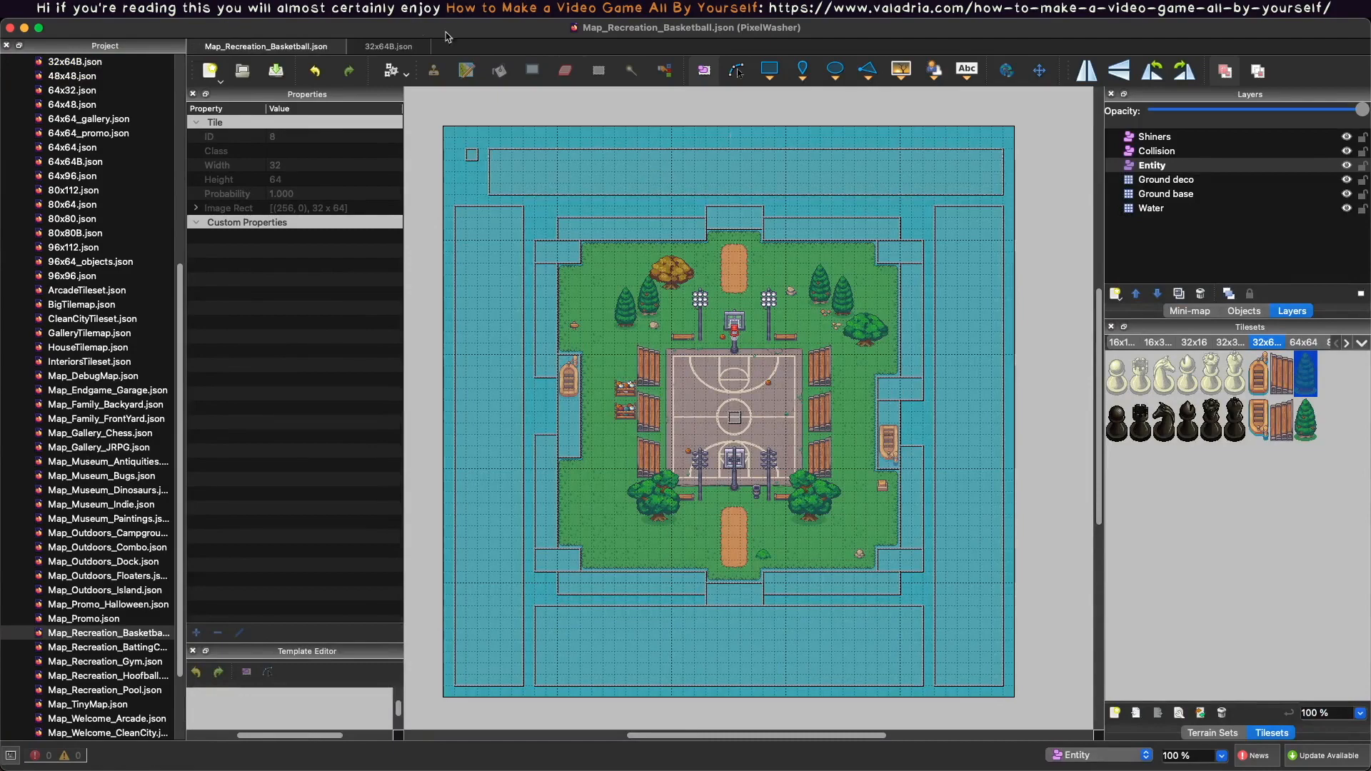
left_click(383, 44)
key("ctrl+minus")
key("ctrl+minus")
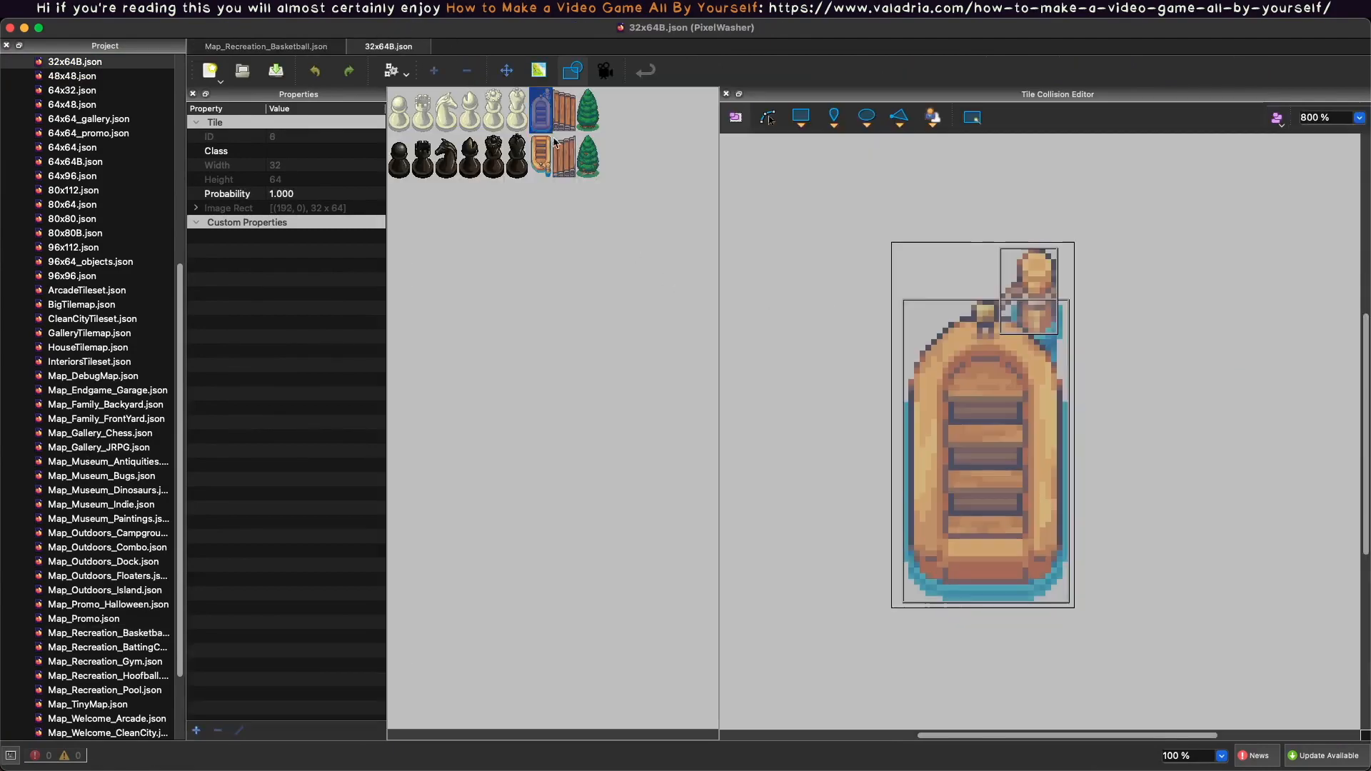
left_click(518, 110)
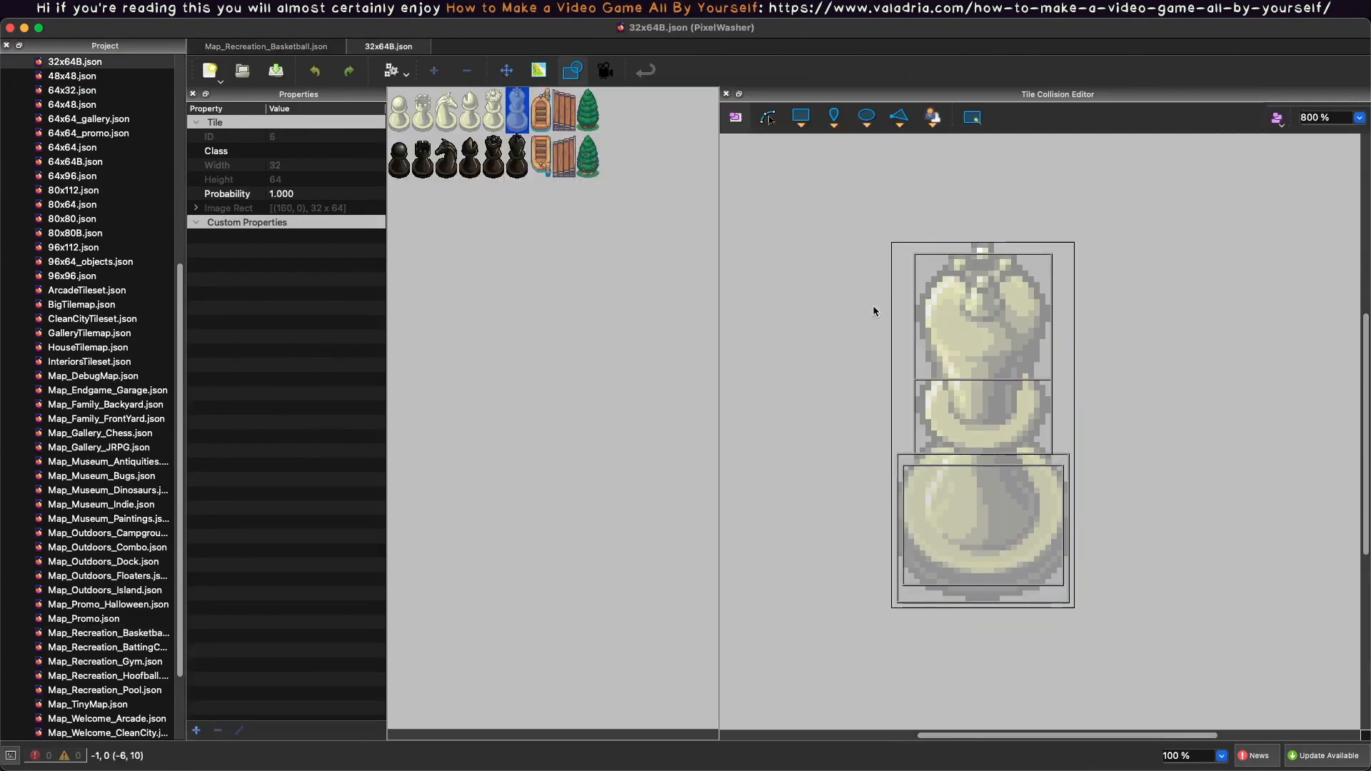
Copy all collider and grime shapes from the black pawn tile and paste them in place onto the first pine tree tile.
left_click(407, 126)
left_click(399, 156)
left_click_drag(831, 221, 1164, 662)
left_click(589, 105)
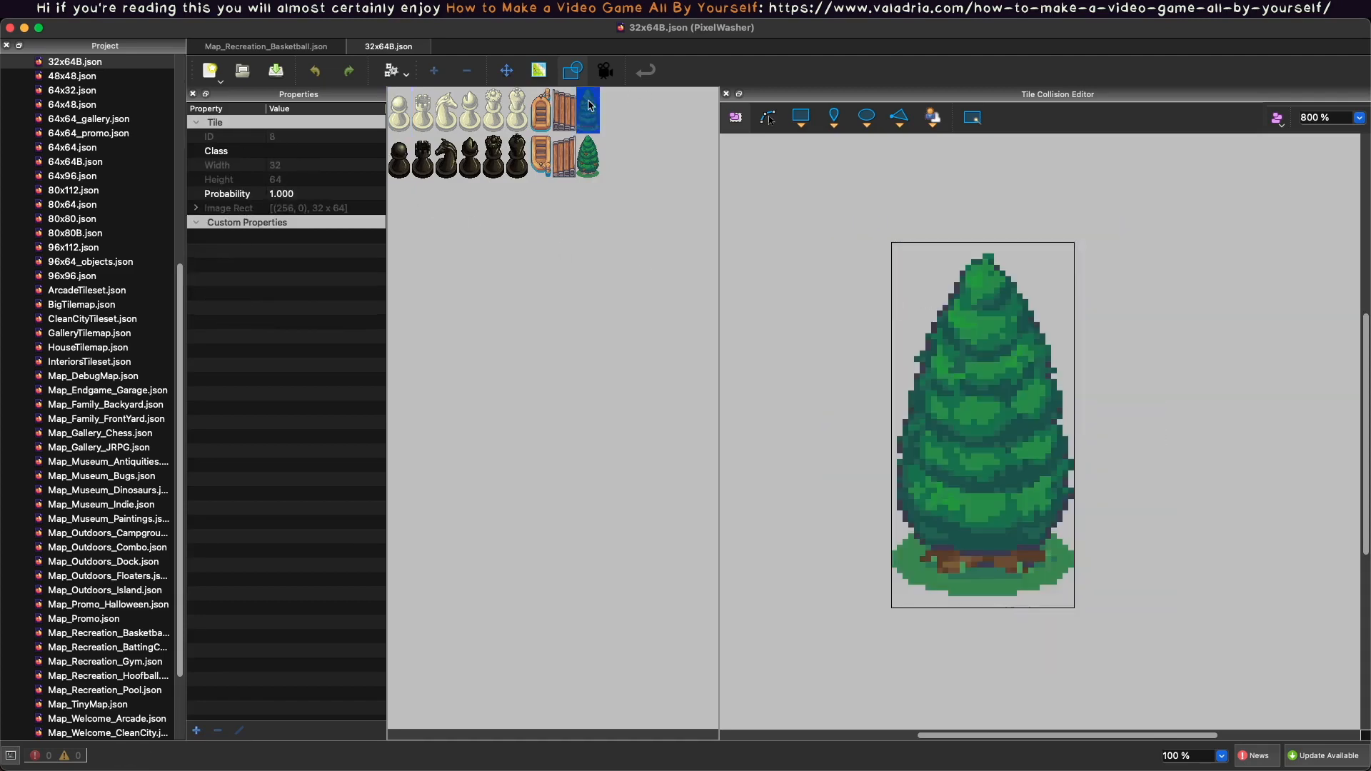
key("super+shift+v")
Move both grime shapes off the tree and fit the collider over its base at X 5, Y 44, sized 22 × 15.
left_click(1160, 357)
left_click_drag(955, 368, 1146, 303)
left_click_drag(1019, 496, 1285, 486)
left_click(958, 491)
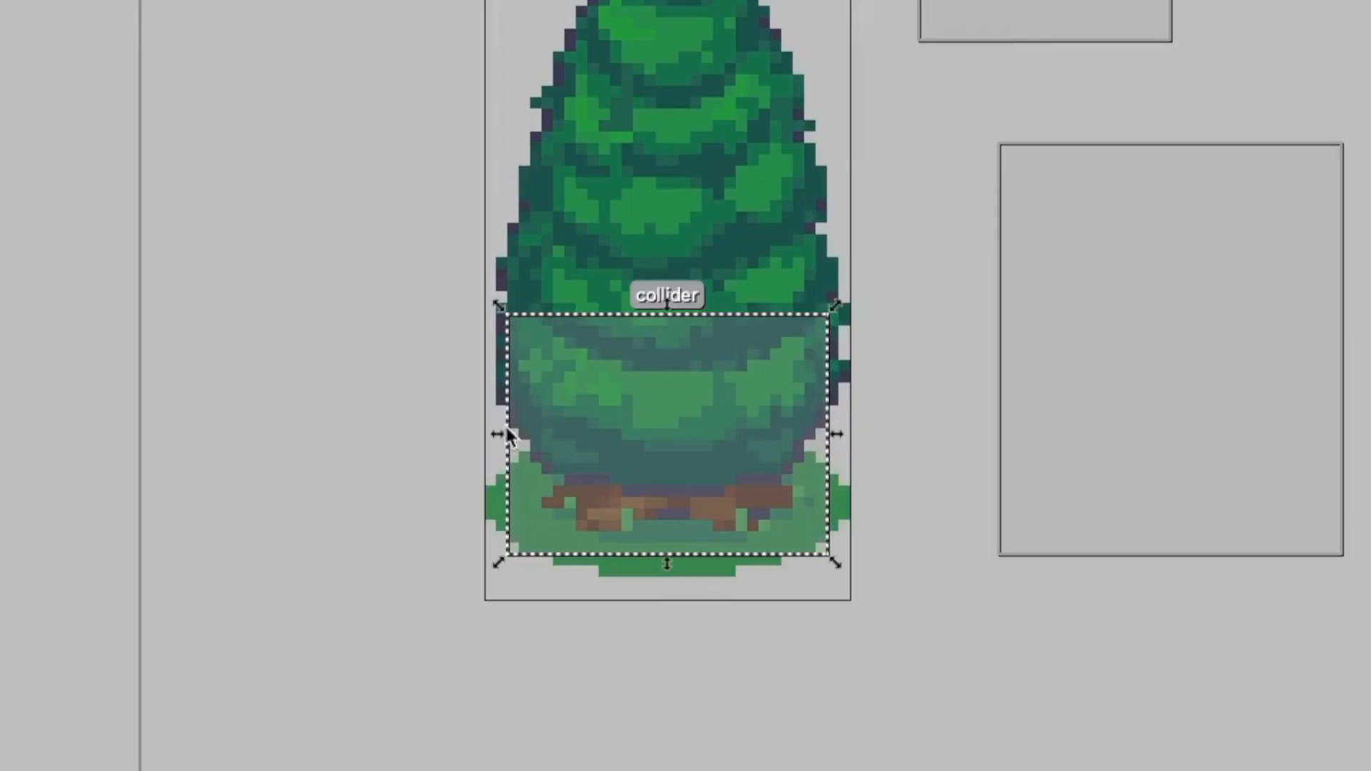
left_click_drag(617, 363, 654, 546)
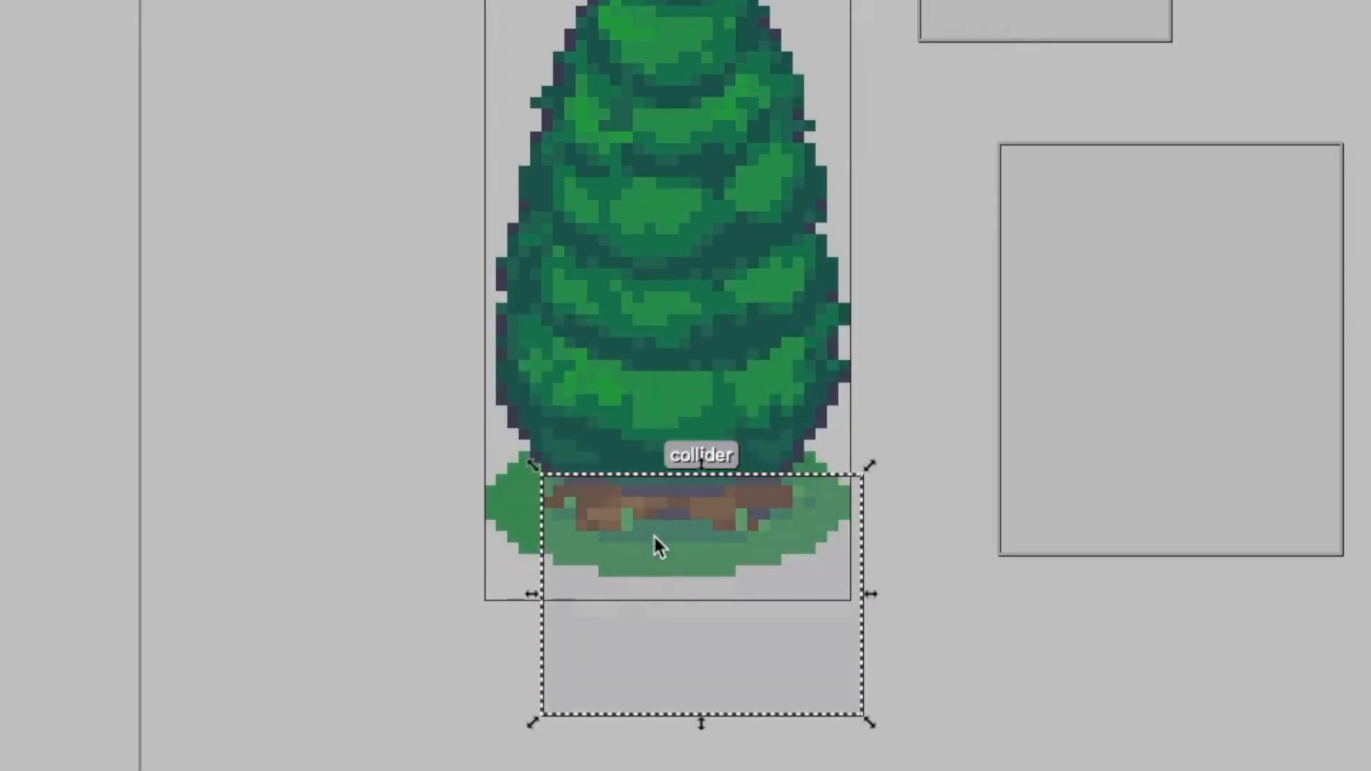
left_click_drag(869, 723, 807, 543)
left_click(669, 468)
left_click_drag(669, 471, 679, 363)
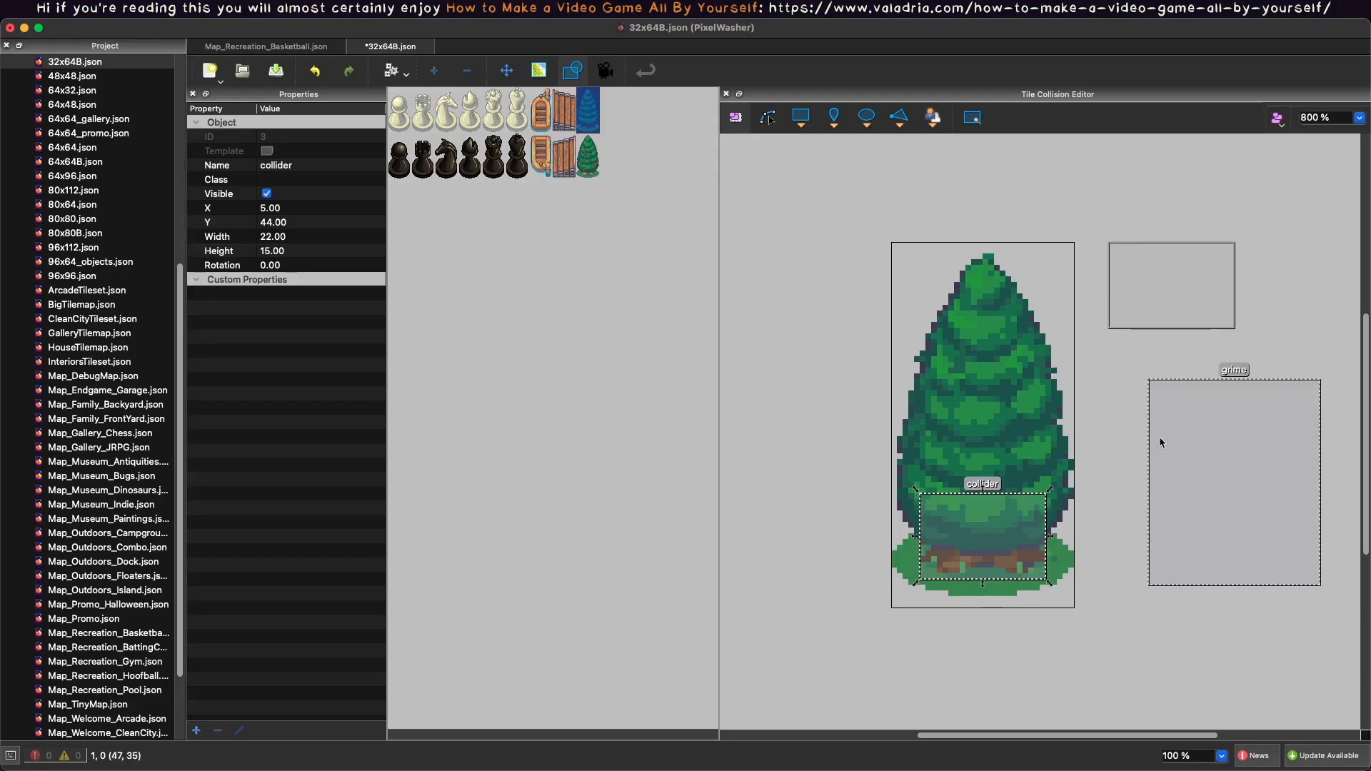
Fit the head grime over the foliage at X 1, Y 2, 31 × 53, and the base grime over the trunk at X 0, Y 51, 32 × 11.
left_click_drag(1170, 288, 946, 519)
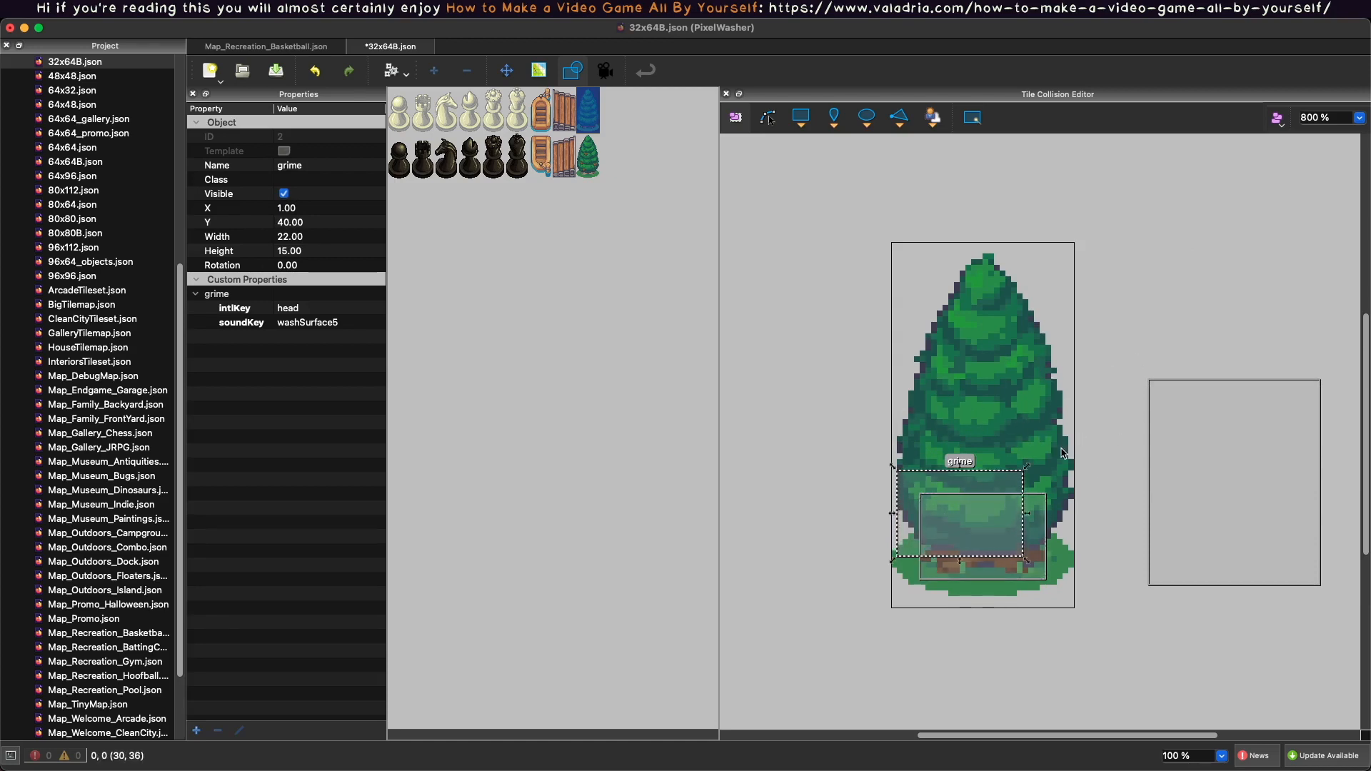
left_click_drag(1029, 469, 1079, 256)
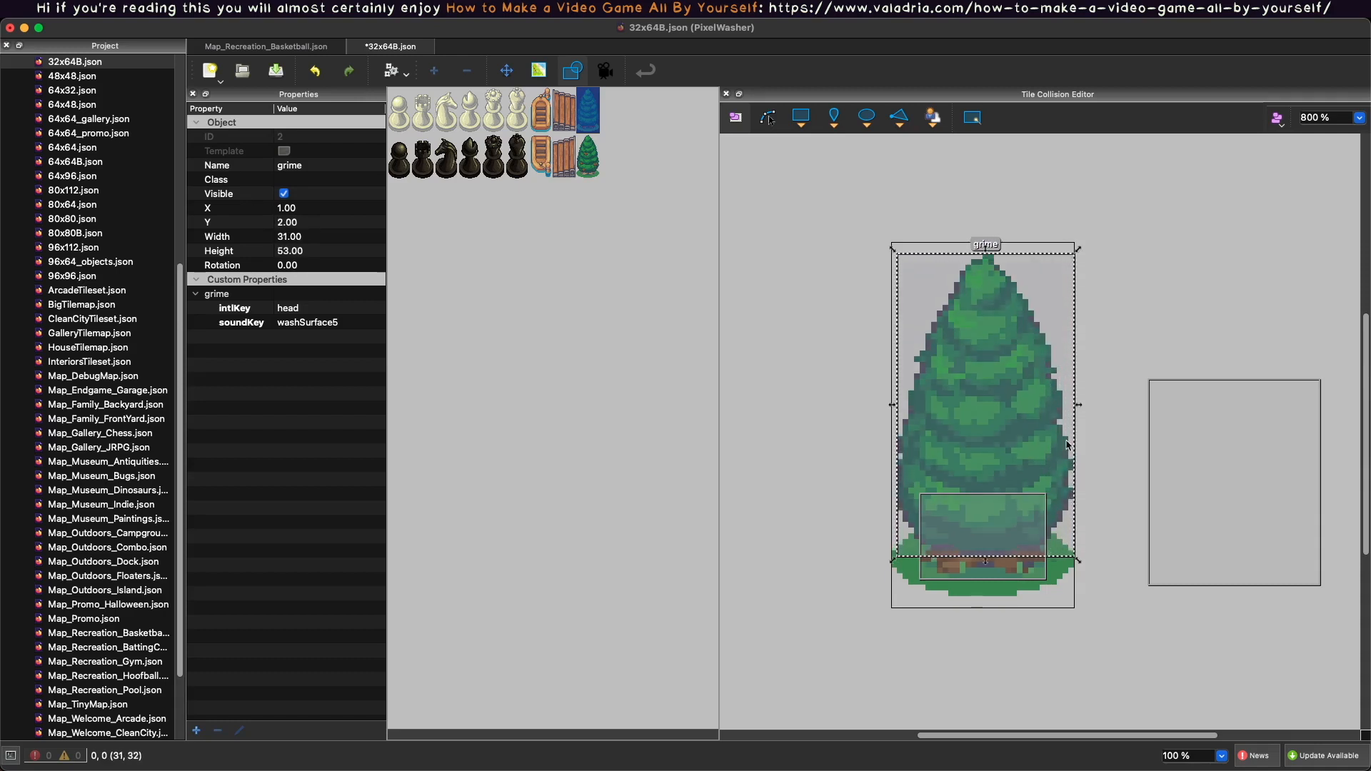
left_click_drag(1213, 475, 955, 484)
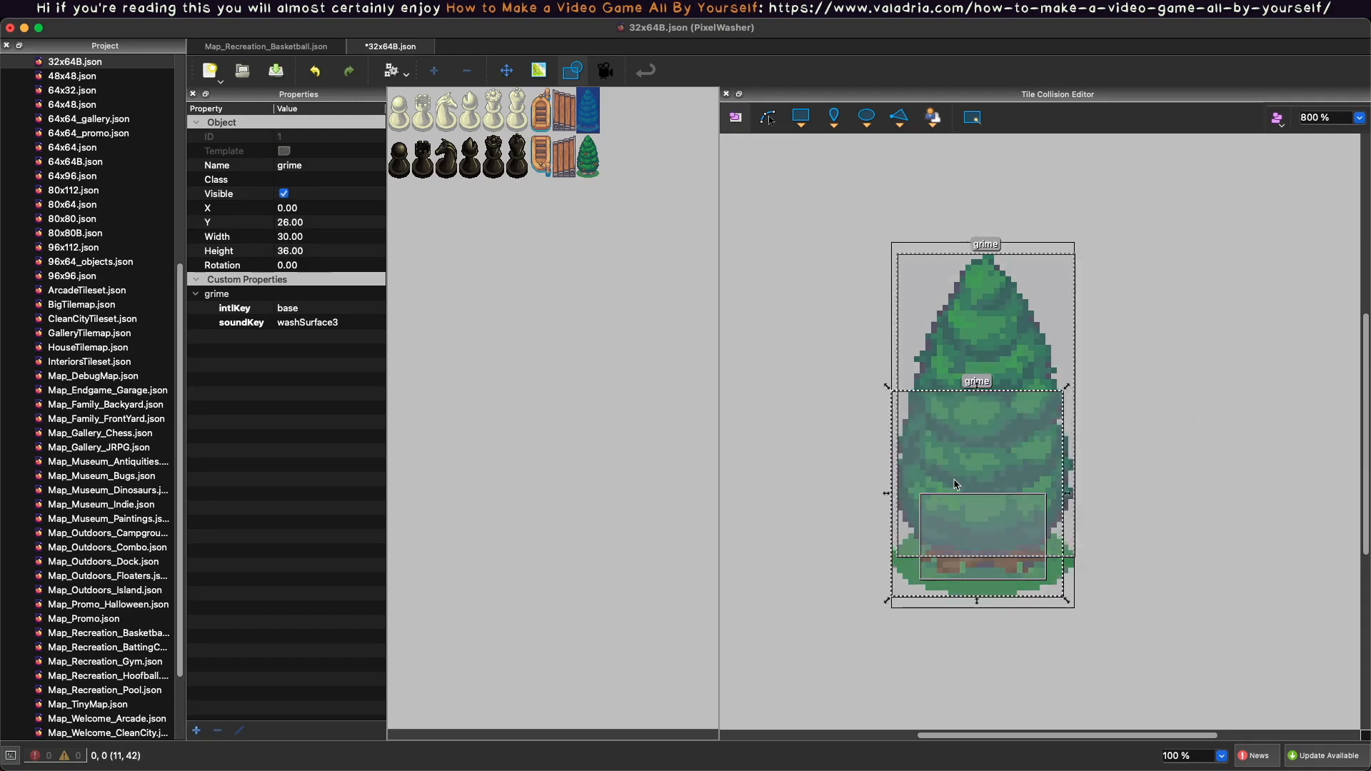
left_click_drag(1066, 390, 1077, 535)
Set the intlKey to leaves on the foliage grime and to trunk on the lower grime.
left_click(977, 395)
left_click(284, 307)
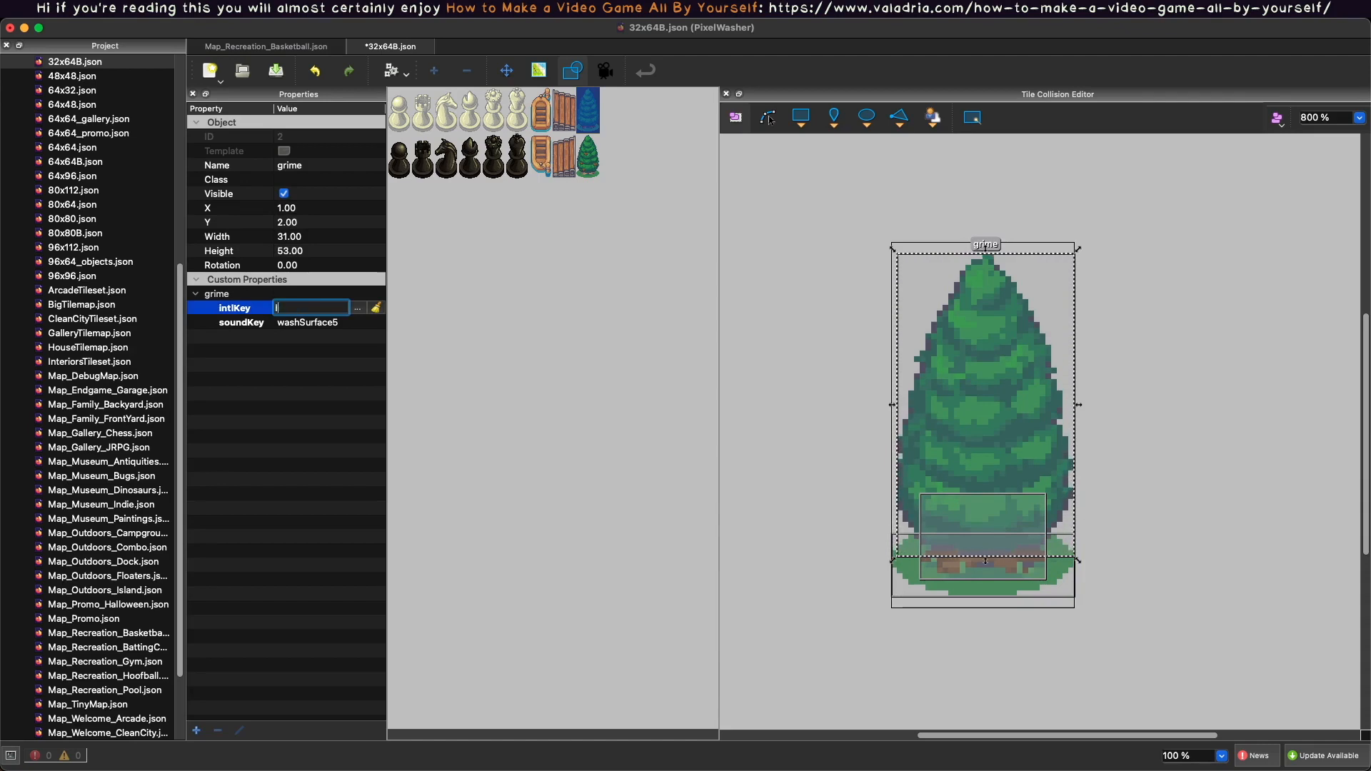
left_click(982, 588)
left_click(289, 308)
type("trunk")
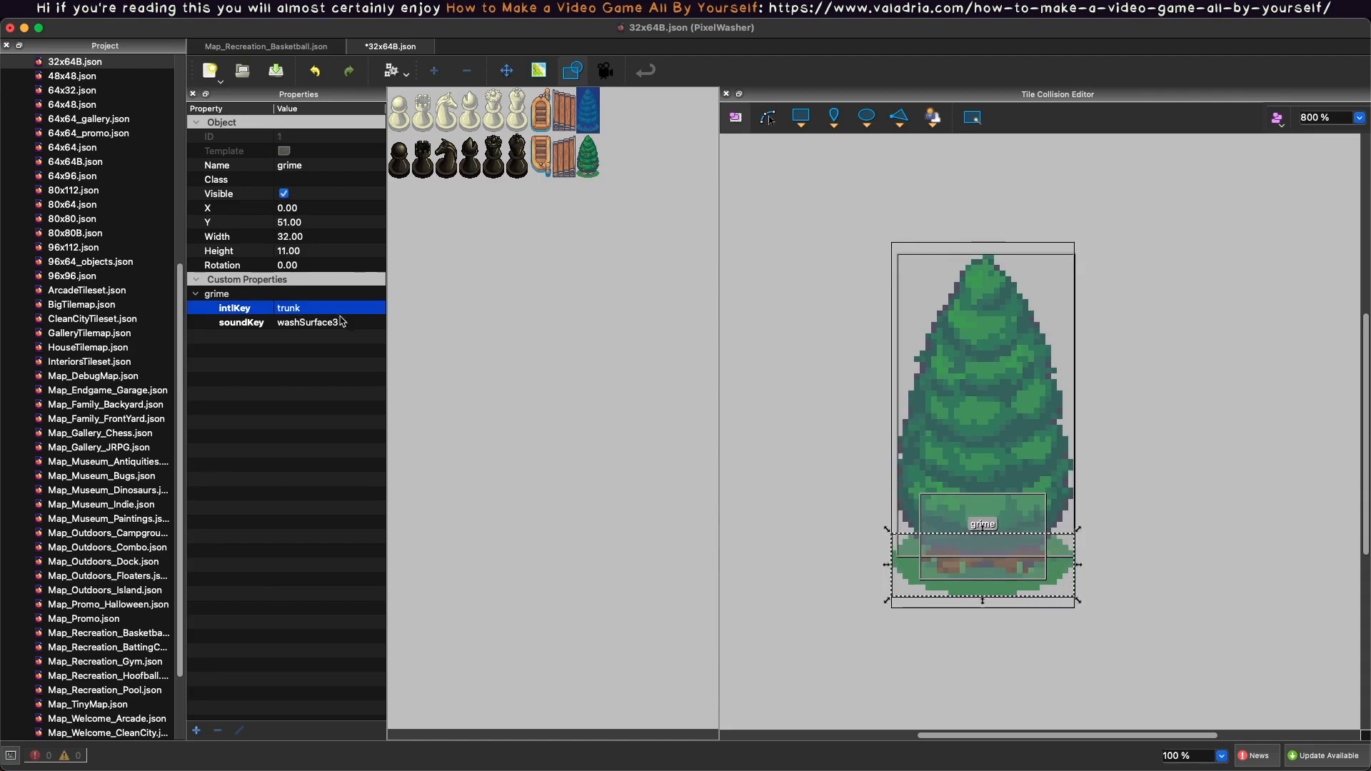
Set the trunk grime's soundKey to washSurface2, check both grimes' properties and save the tileset.
left_click(332, 322)
key("BackSpace")
type("2")
key("Return")
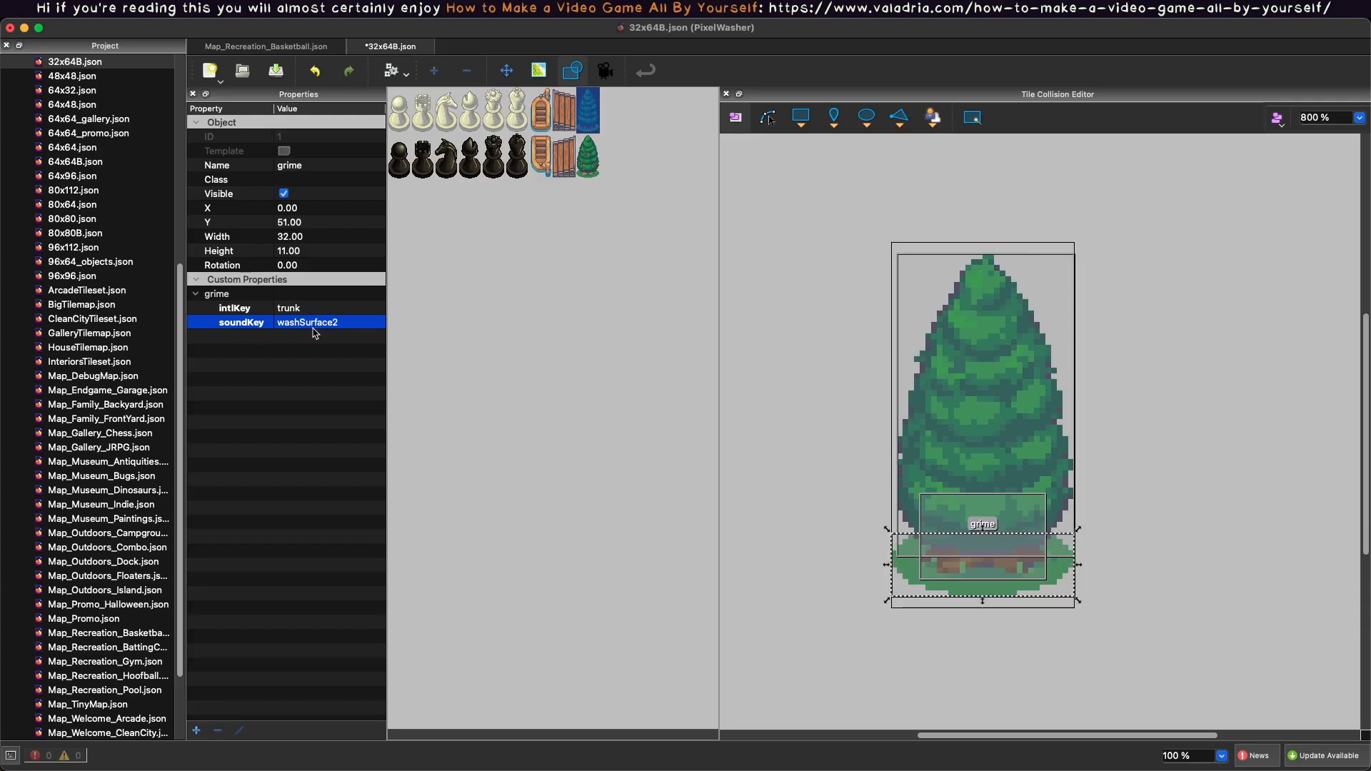
left_click(907, 333)
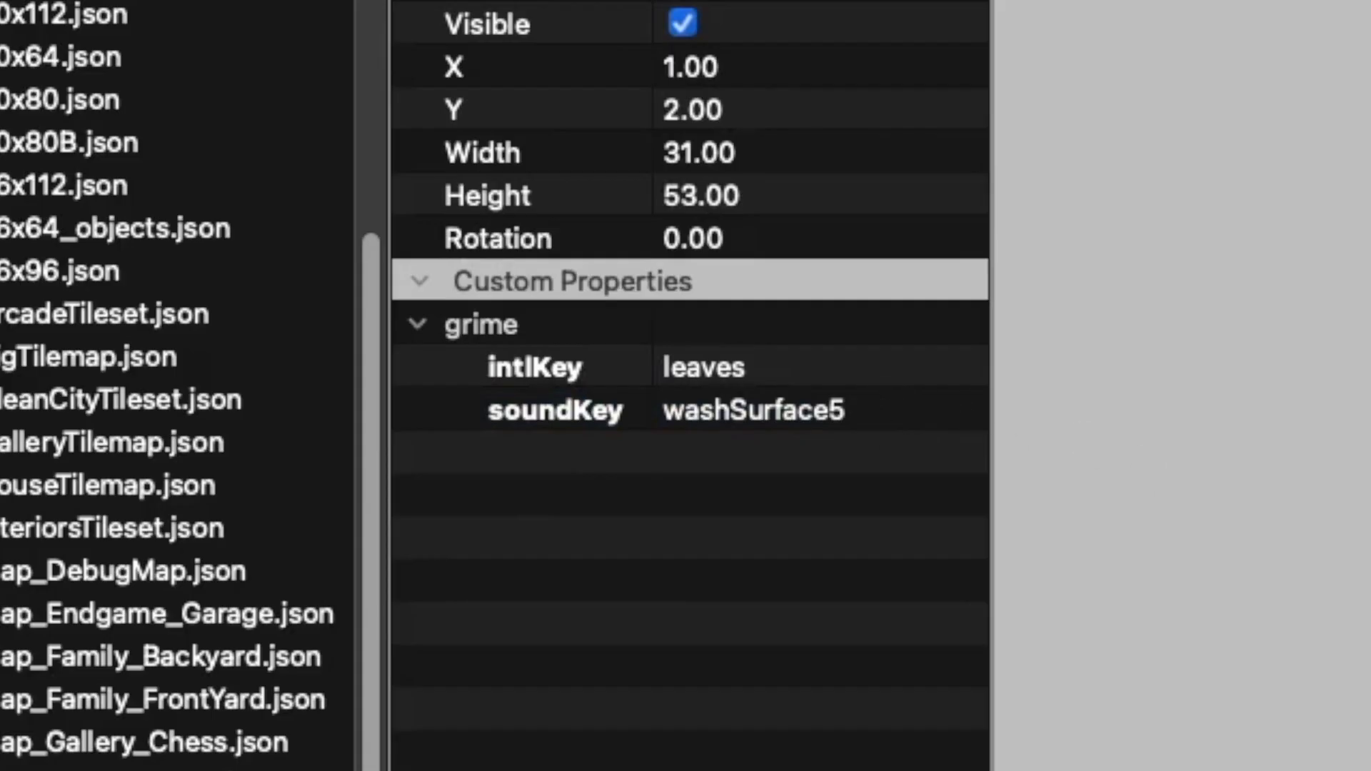
left_click(1363, 721)
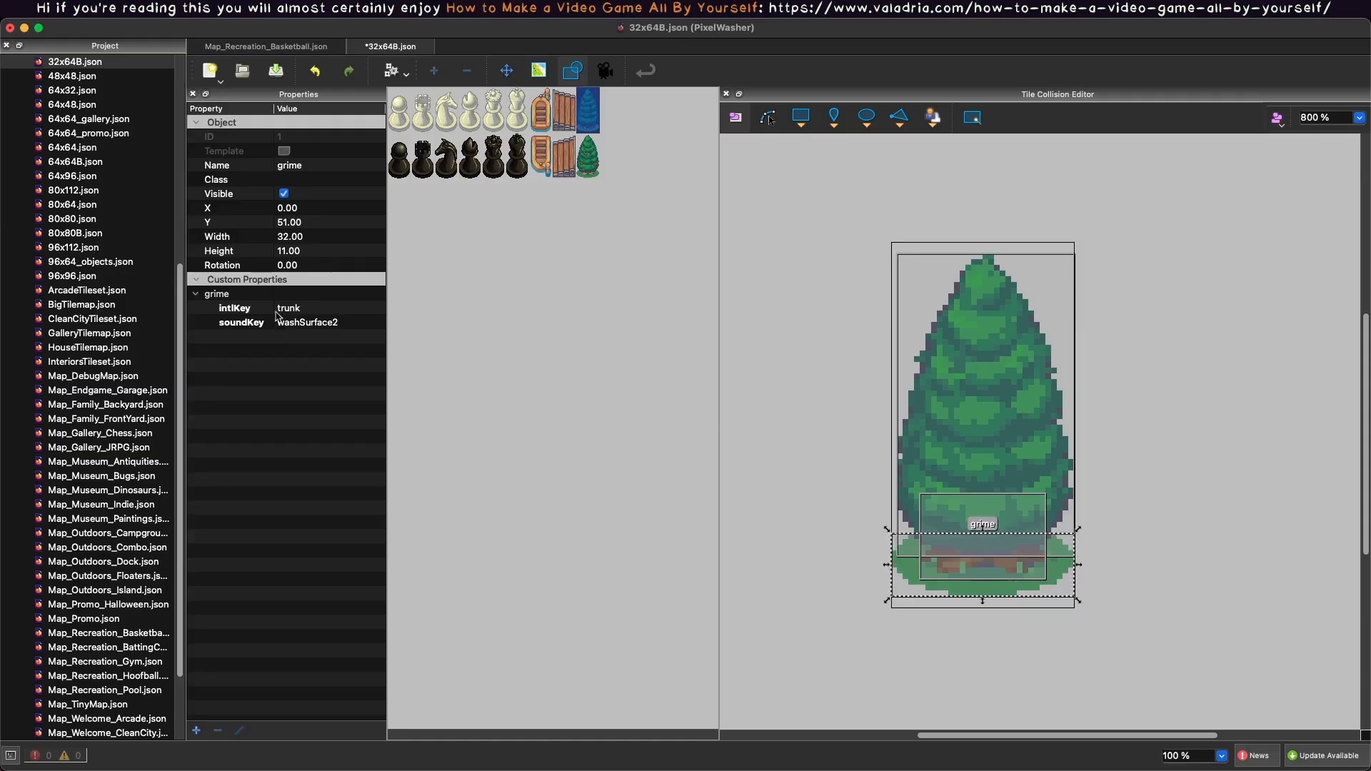
left_click(821, 337)
key("ctrl+s")
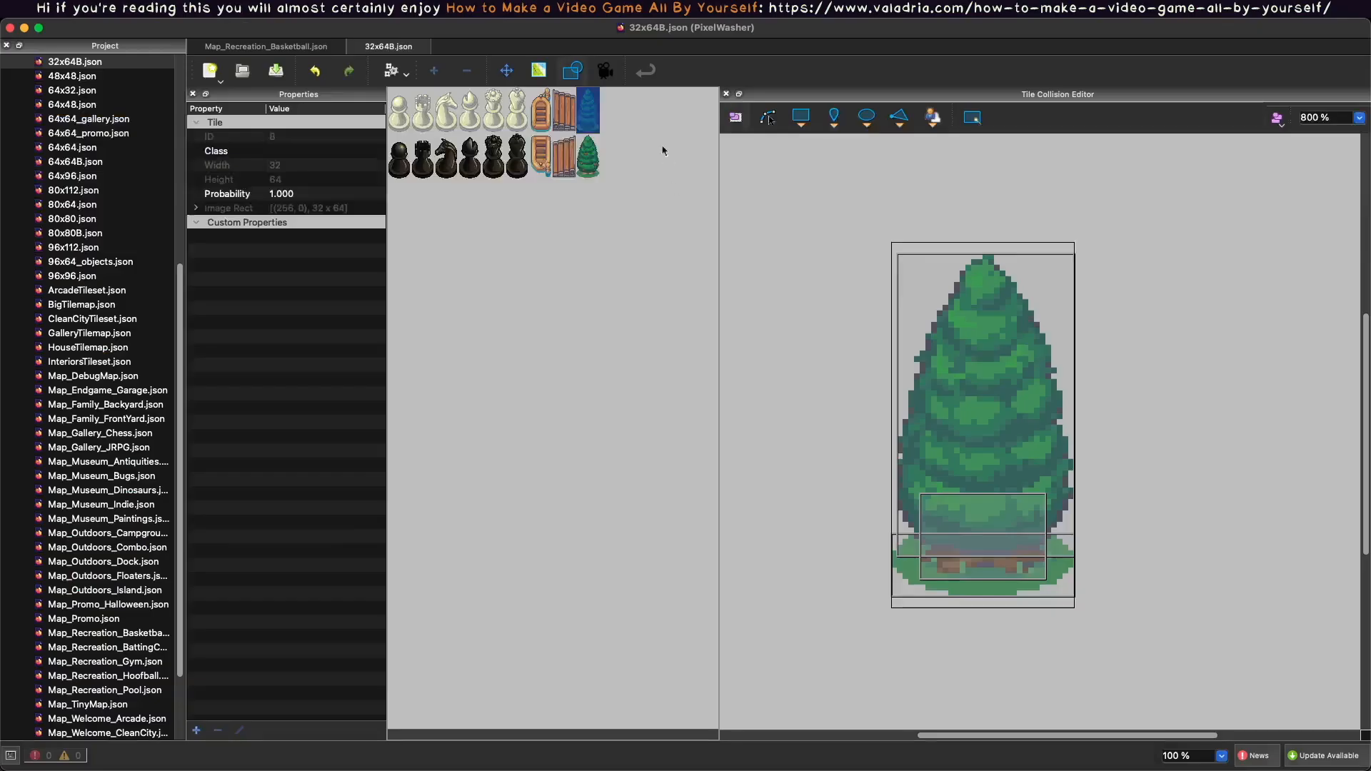
Copy the collider and both grime shapes from the blue-highlighted tree tile onto the pinecone tree tile below it.
left_click_drag(826, 199, 1132, 691)
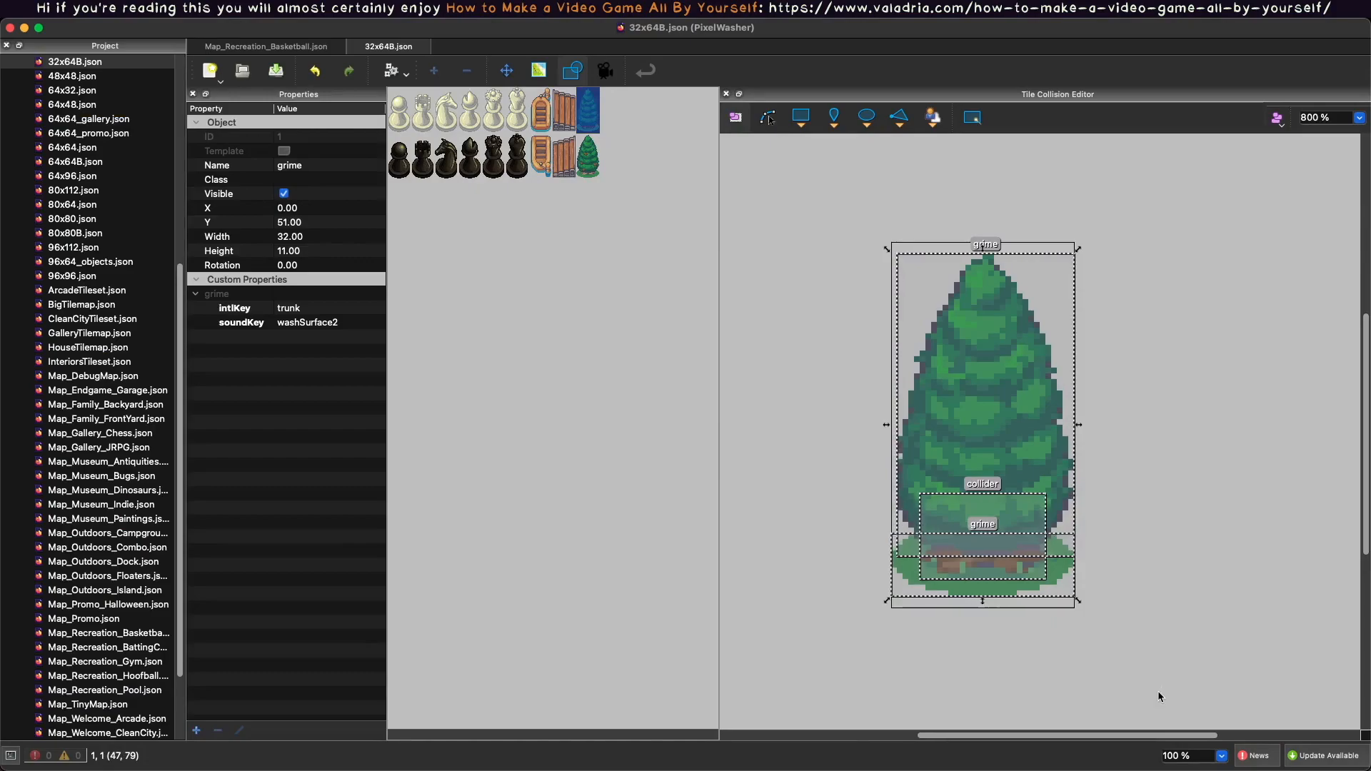
left_click(590, 163)
key("ctrl+v")
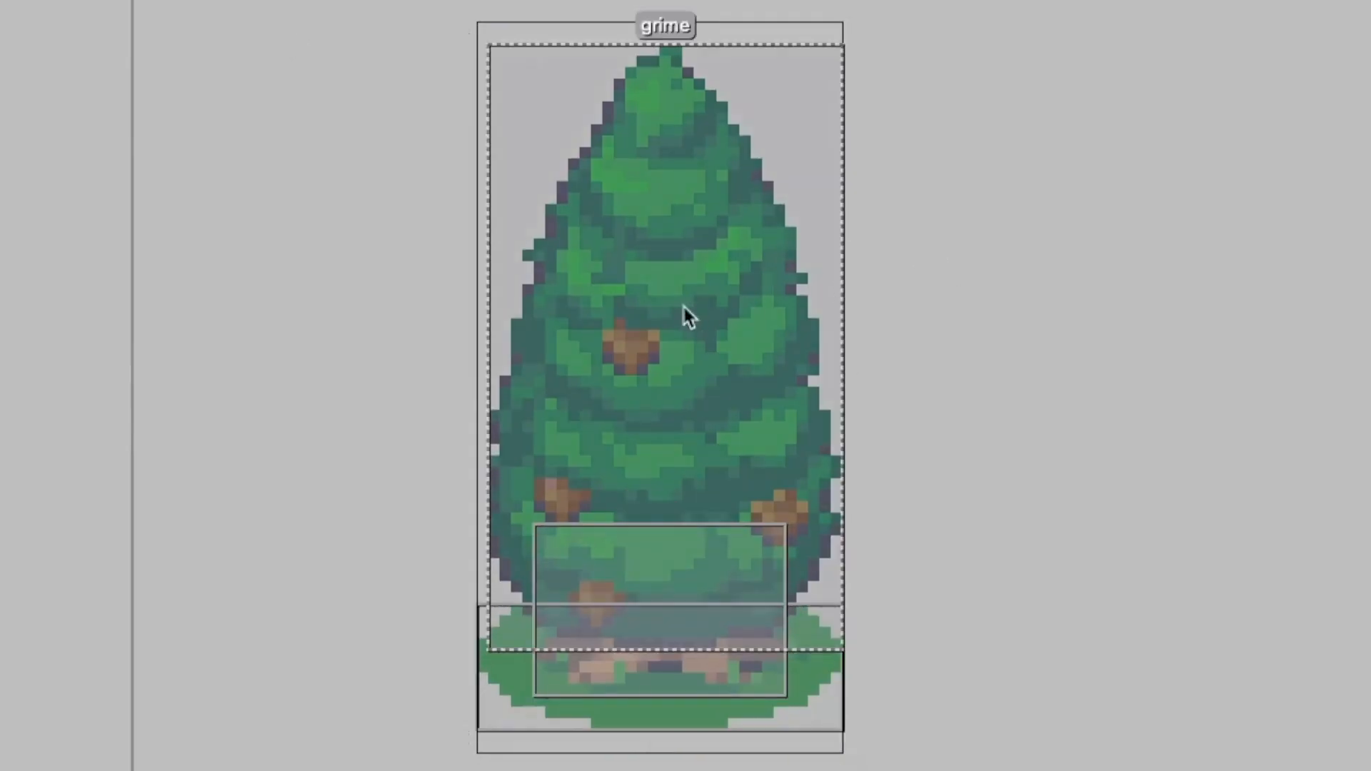
Duplicate the foliage grime on the pinecone tree and shrink the copy to fit tightly over the uppermost pinecone.
left_click(684, 375)
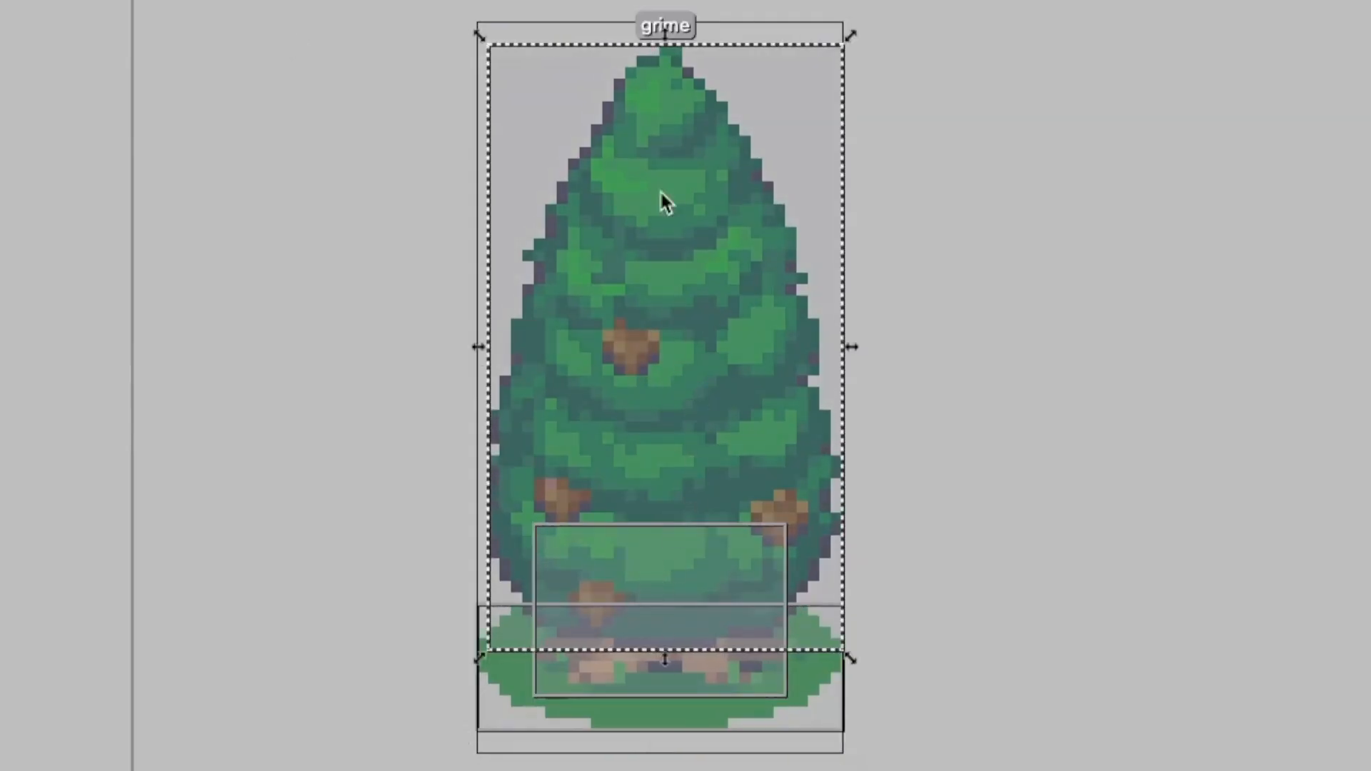
left_click_drag(703, 296, 1124, 190)
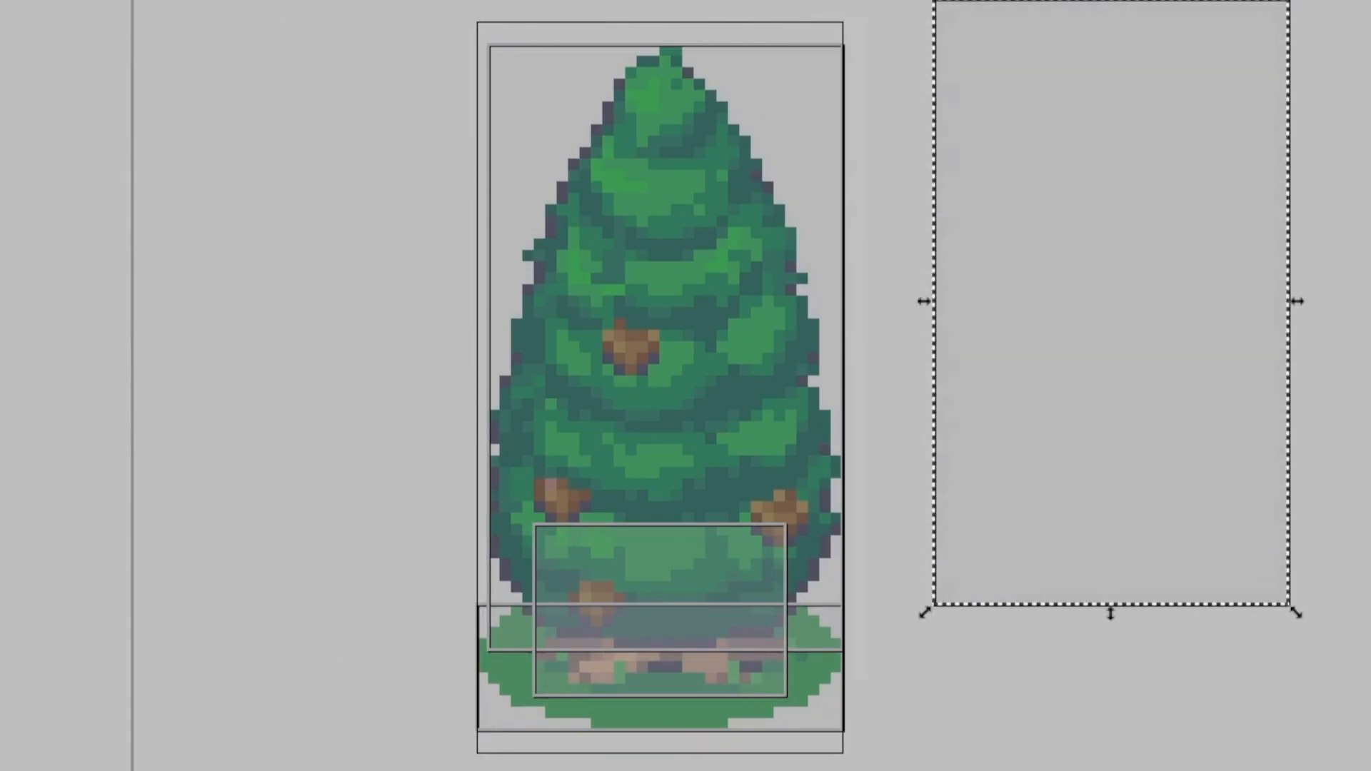
left_click_drag(925, 4, 1111, 438)
left_click_drag(1142, 511, 634, 383)
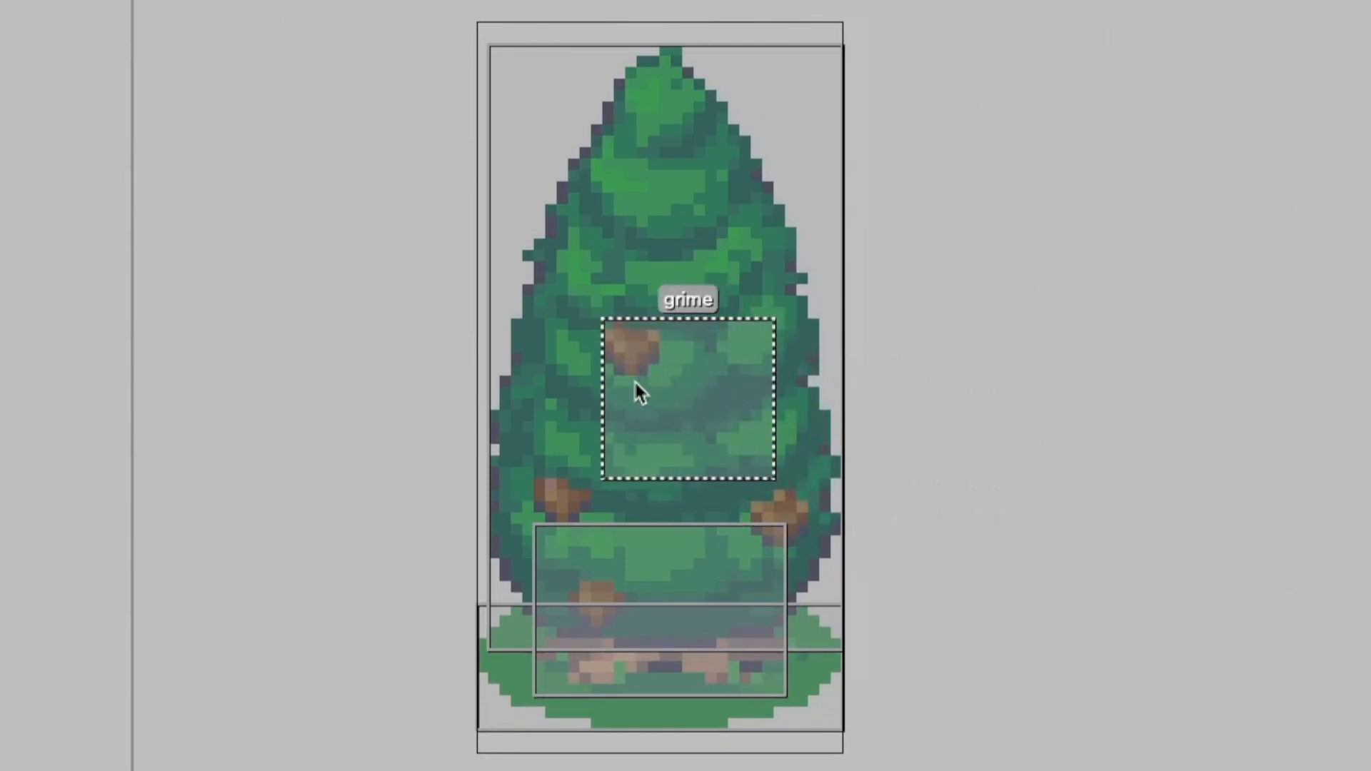
left_click_drag(779, 483, 662, 382)
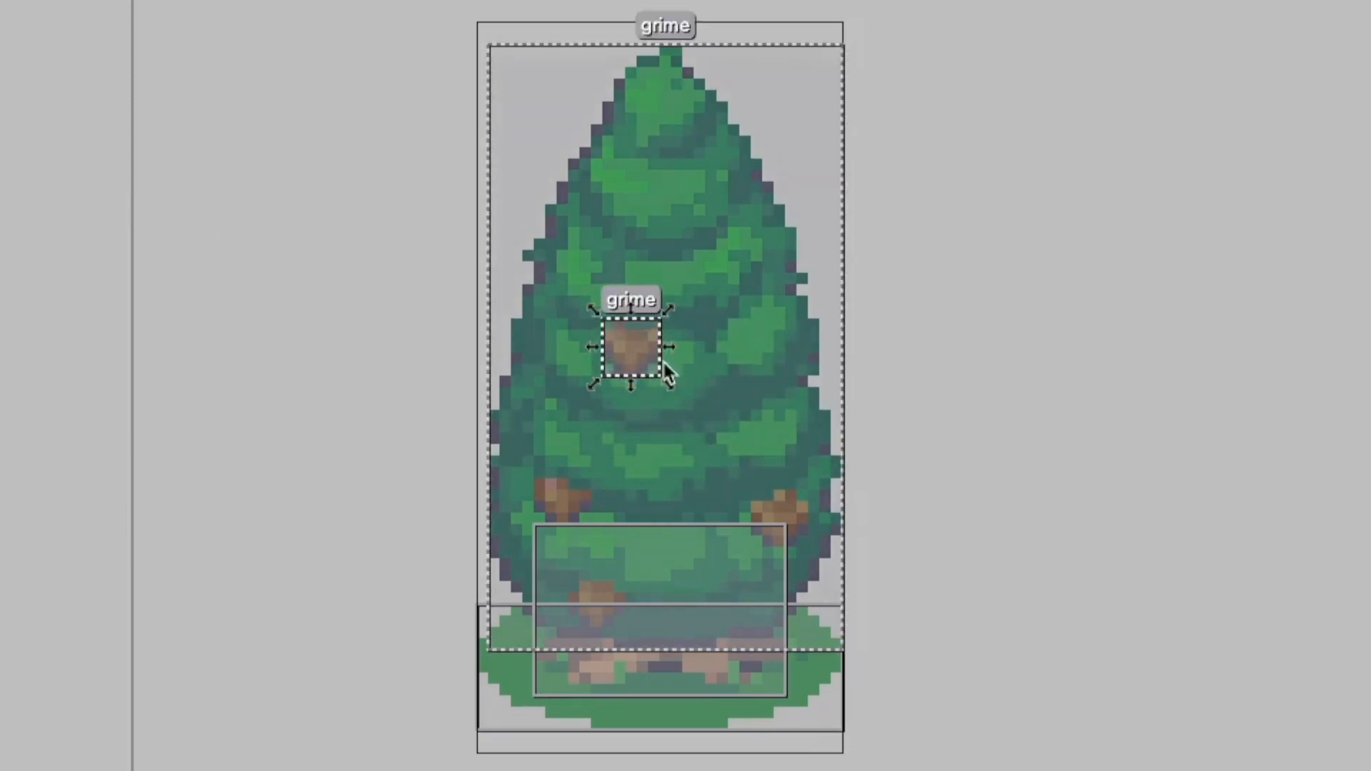
left_click(337, 288)
left_click(622, 347)
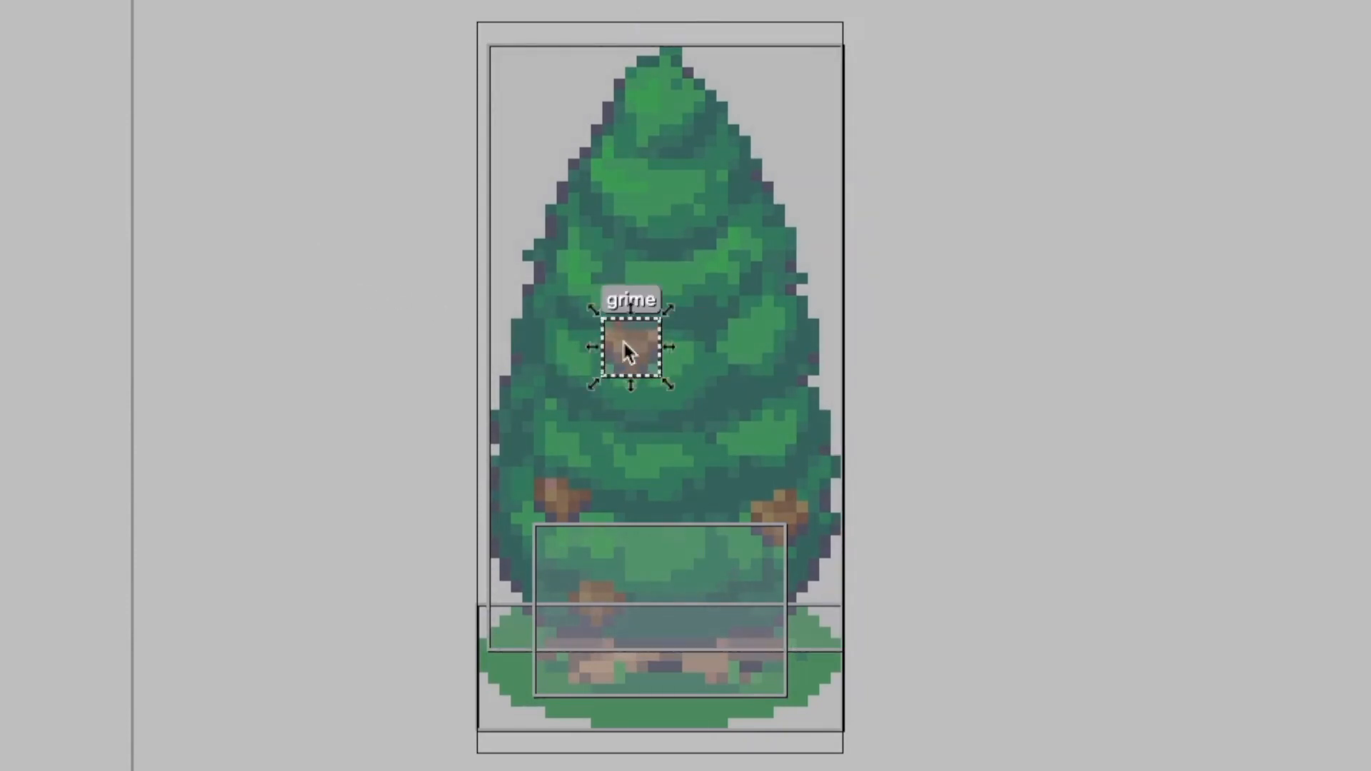
scroll(594, 326, "up", 2, "ctrl")
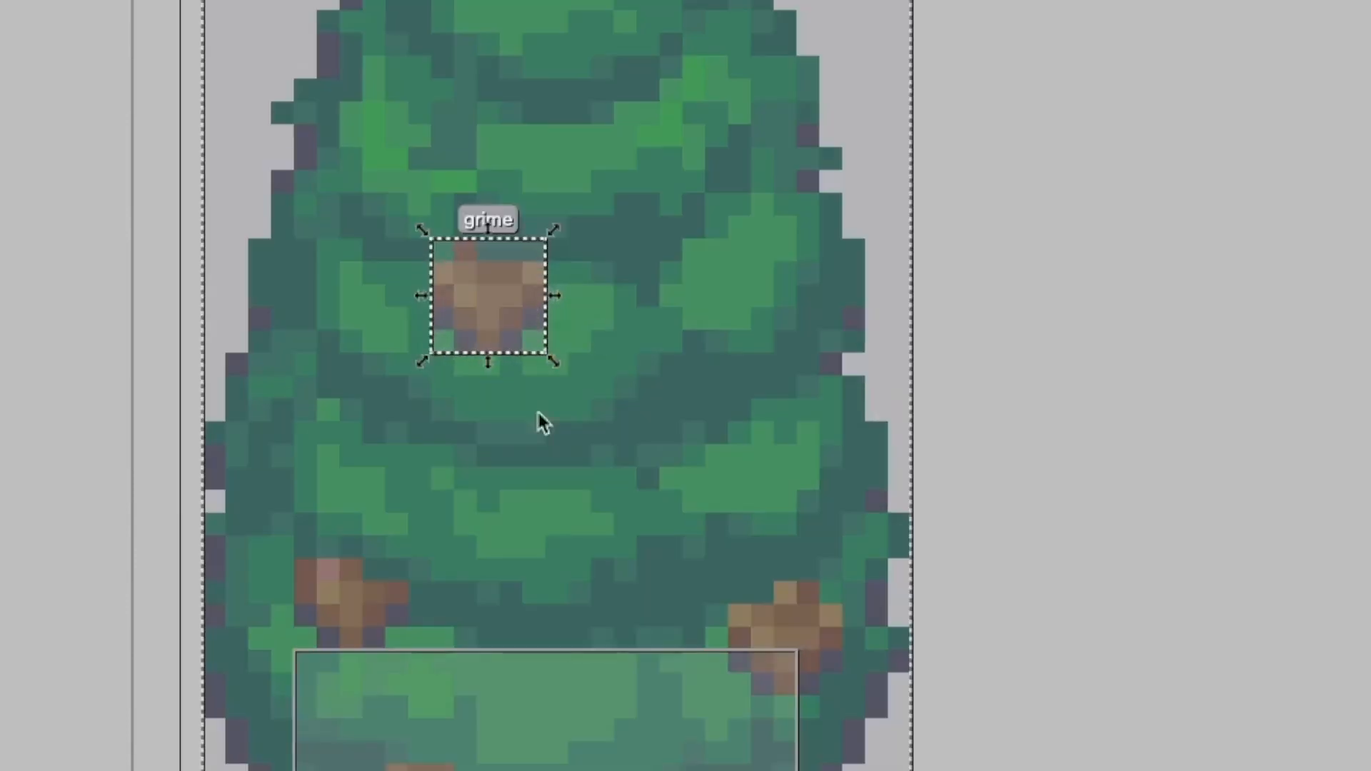
scroll(513, 429, "left", 2)
scroll(512, 429, "down", 2, "ctrl")
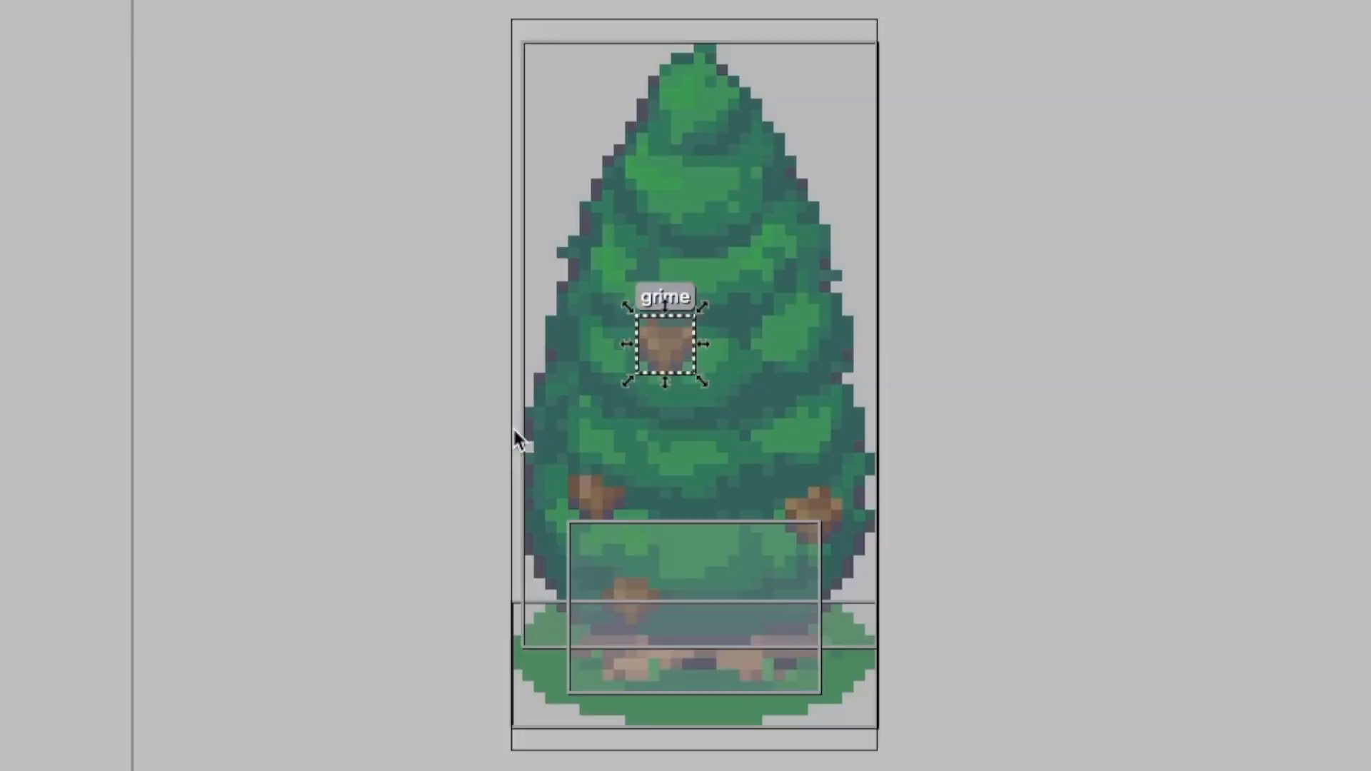
scroll(512, 429, "right", 2)
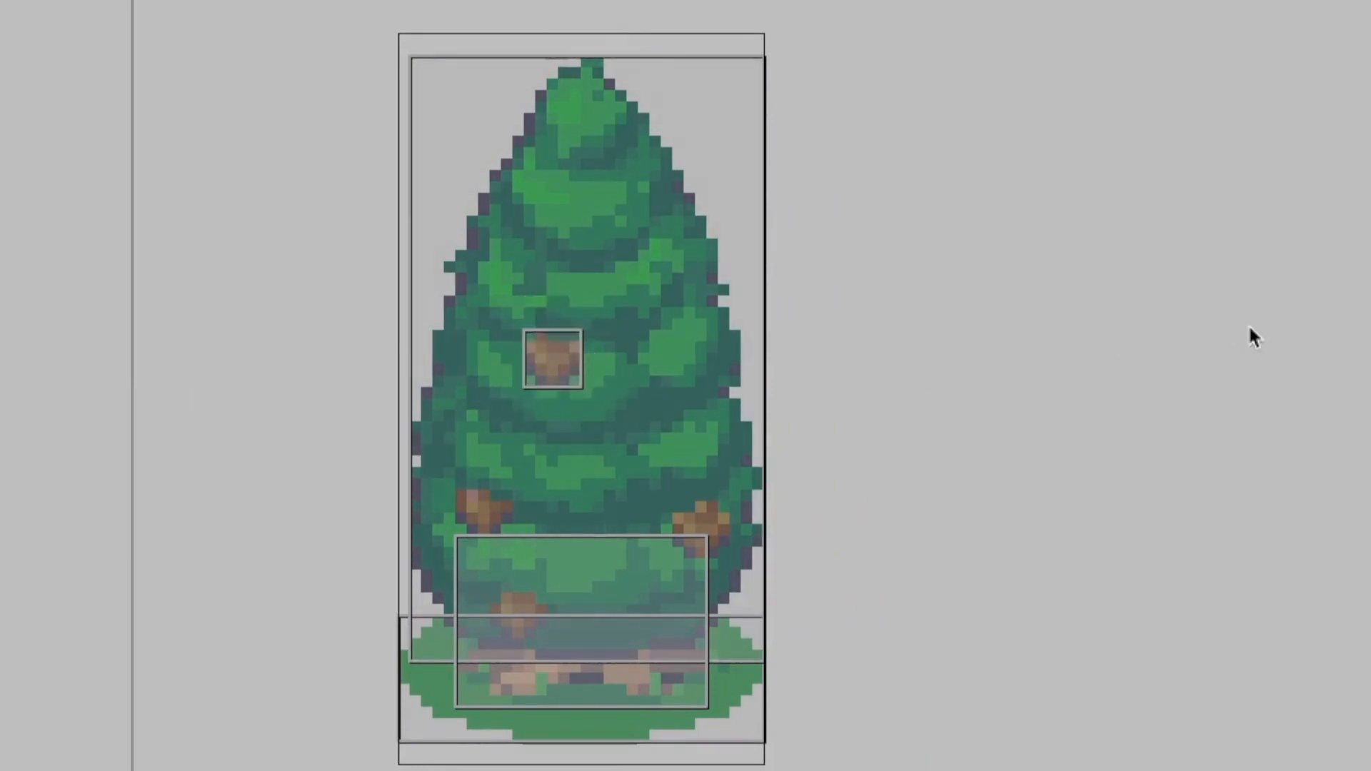
Place copies of the pinecone grime over the three remaining pinecones on the tree's lower foliage.
left_click_drag(552, 356, 755, 510, "alt")
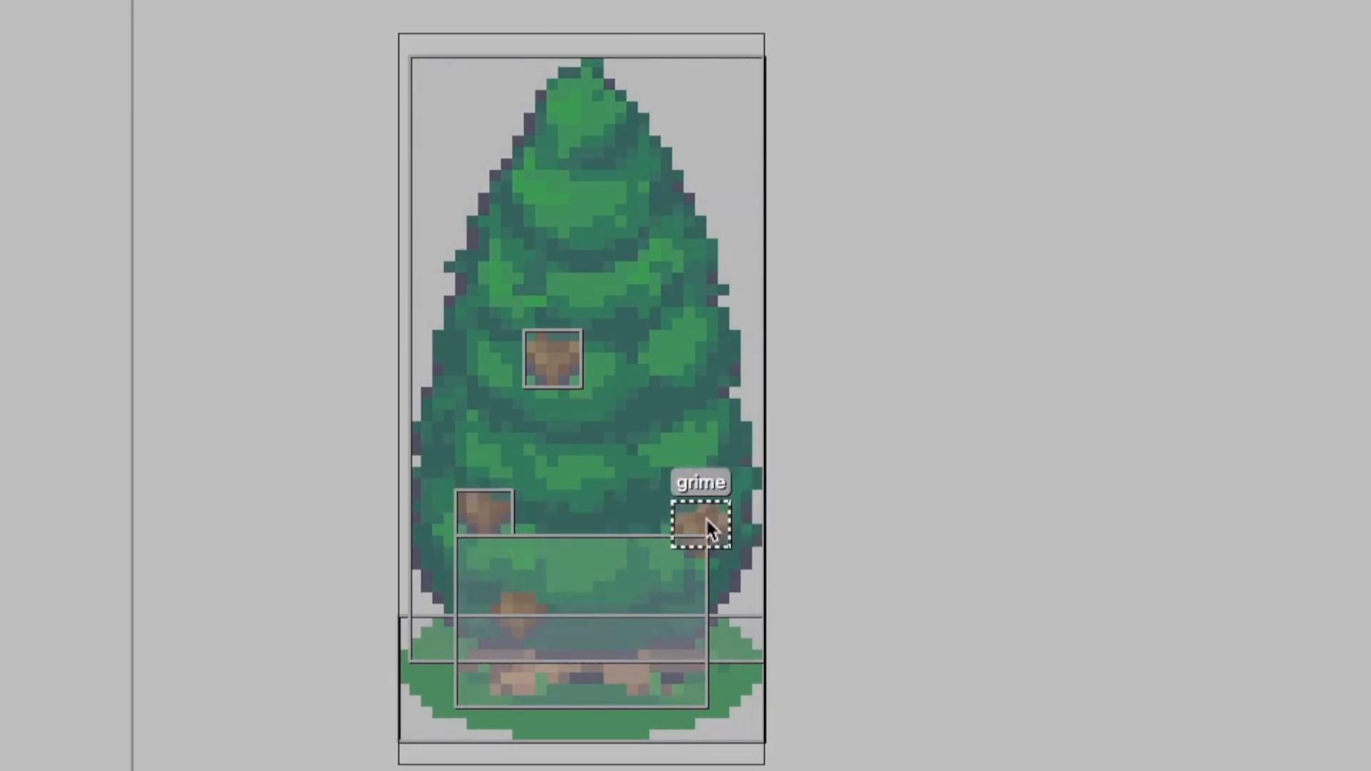
left_click_drag(701, 555, 704, 568)
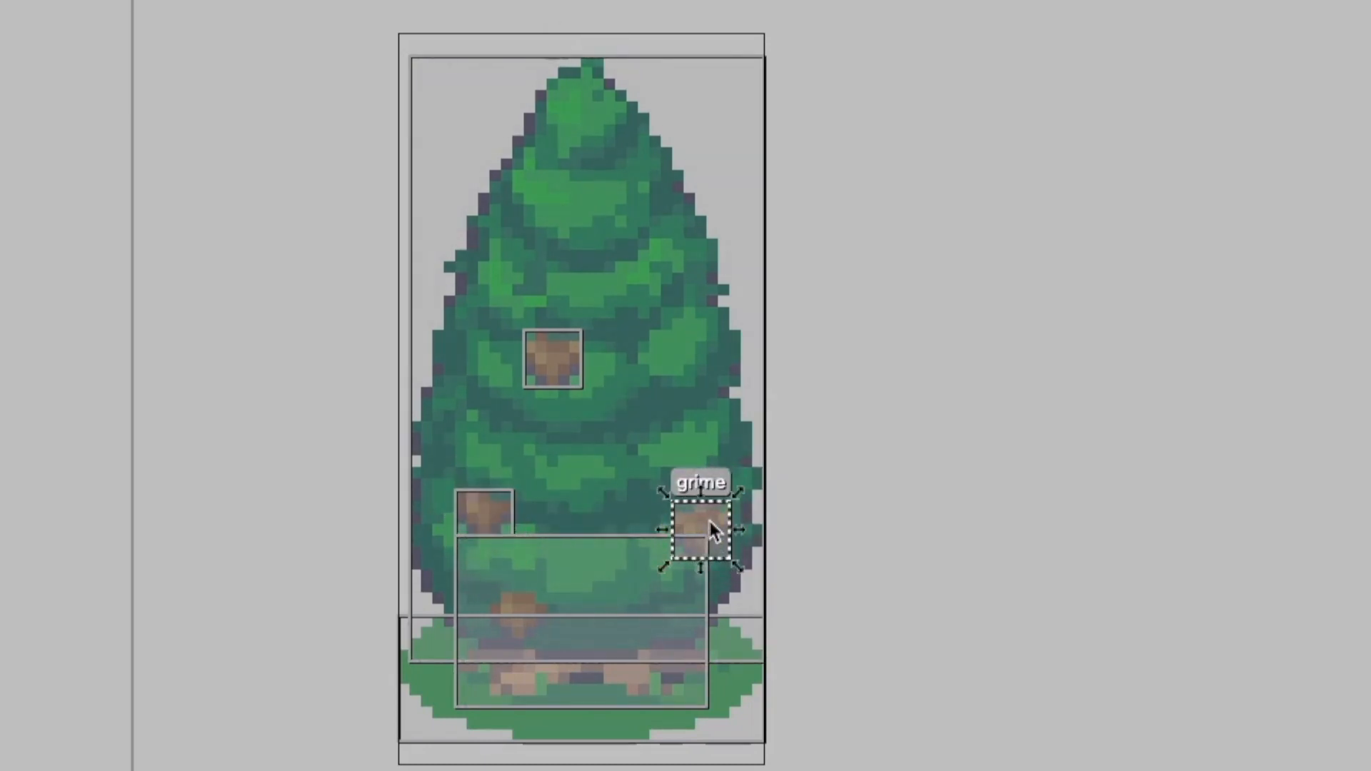
left_click_drag(525, 641, 513, 619)
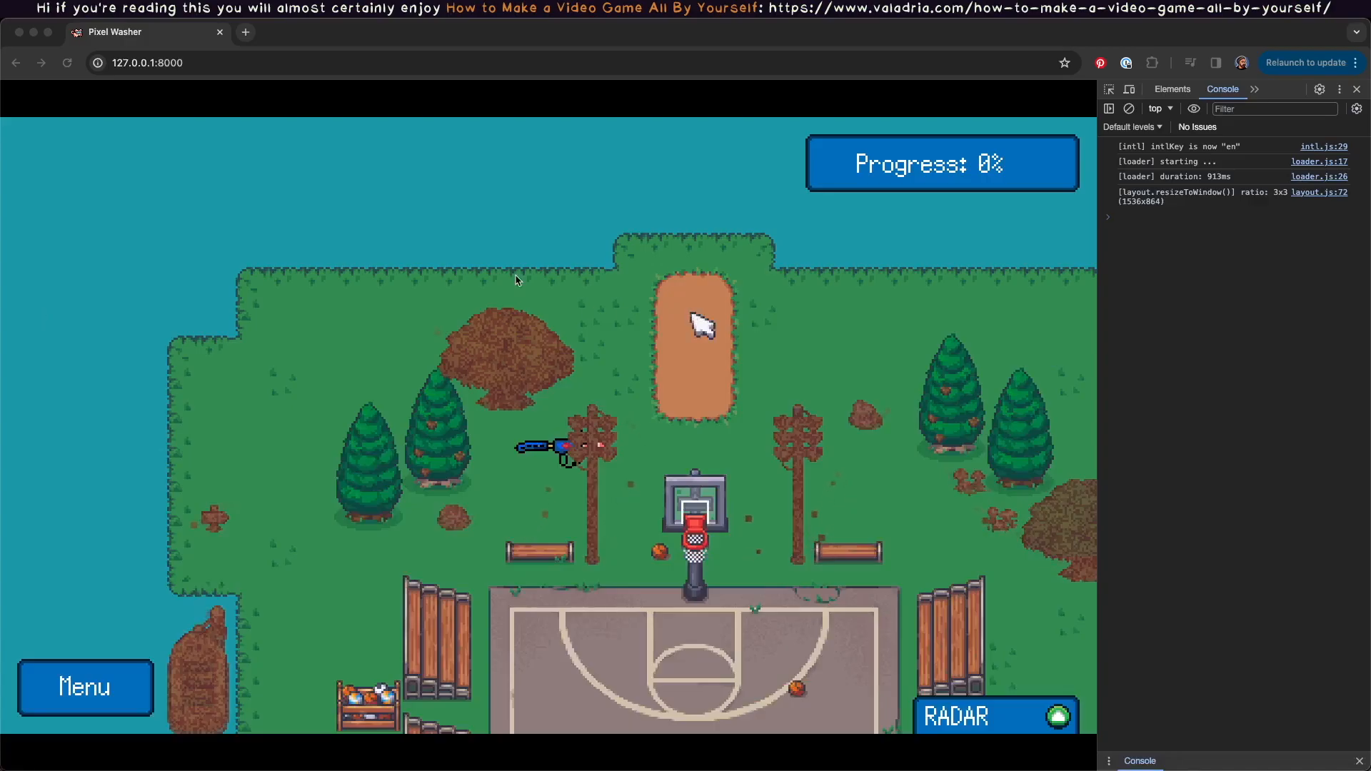
Switch to the browser, reload Pixel Washer and start the basketball level.
key("super+Tab")
key("super+r")
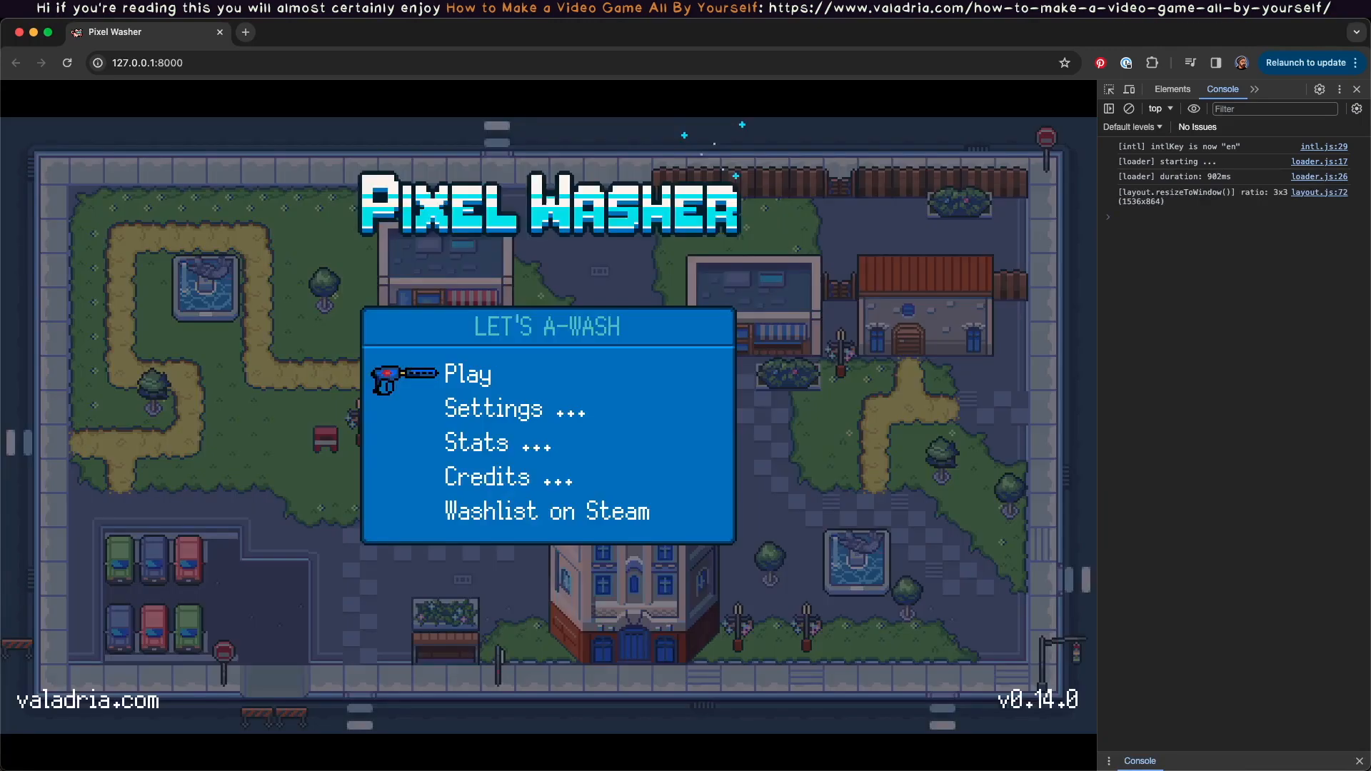
left_click(500, 385)
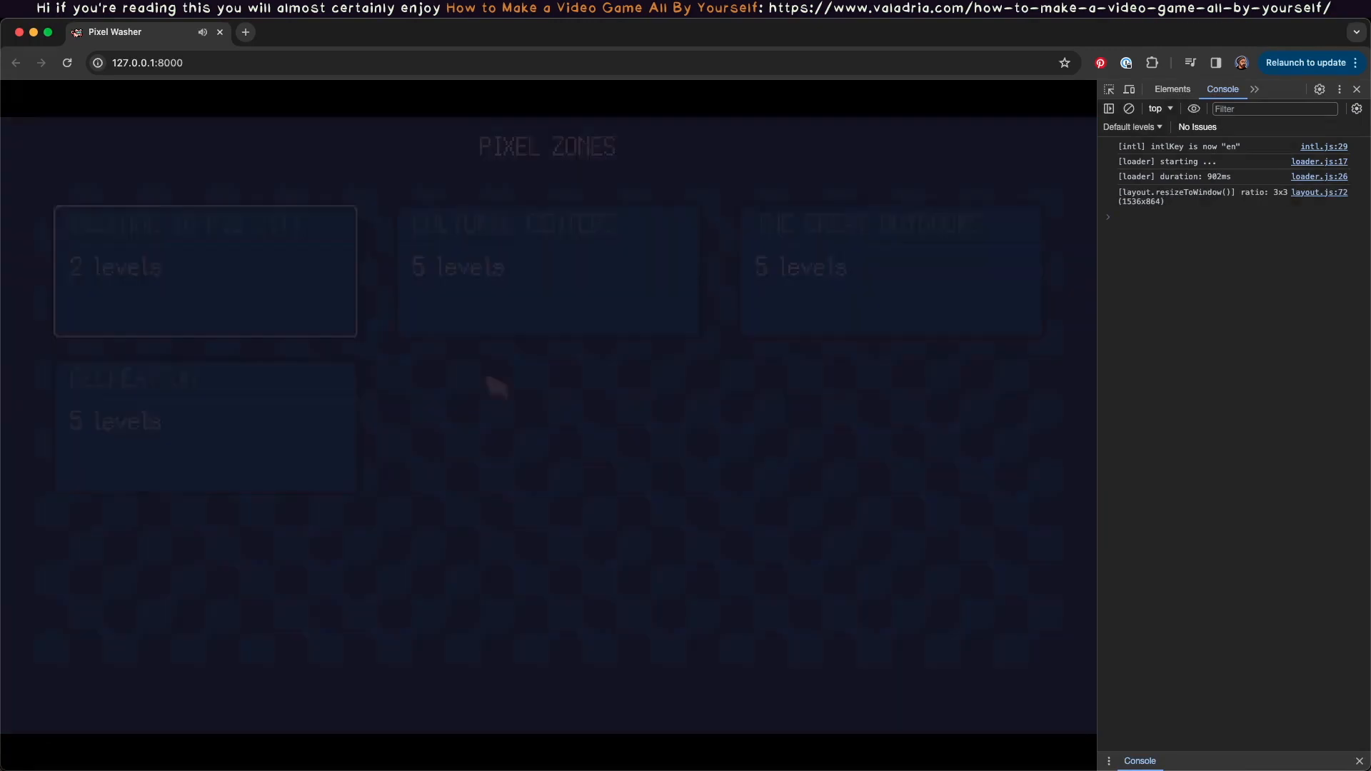
left_click(939, 300)
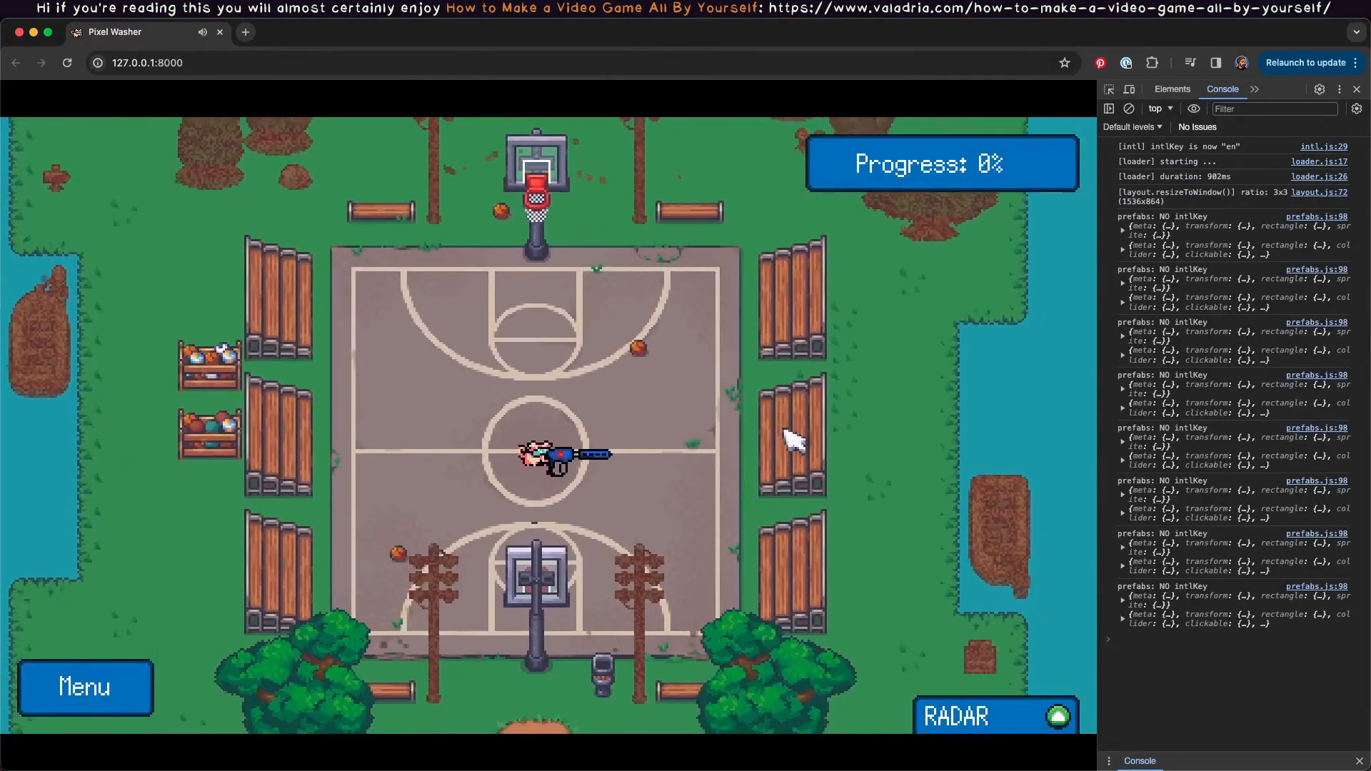
Walk up to the area above the court, wash the rock beside the pine trees and open the radar.
key("w")
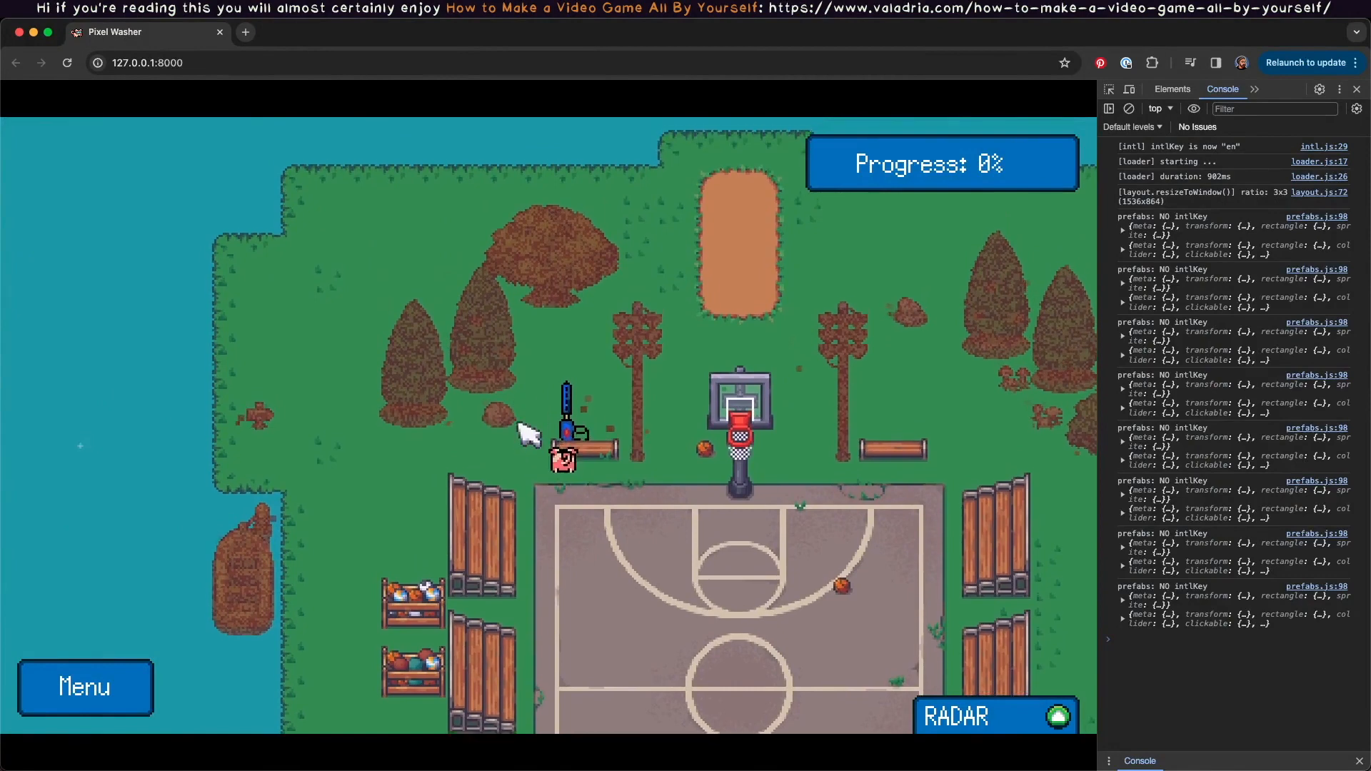
key("s")
left_click(502, 336)
key("w")
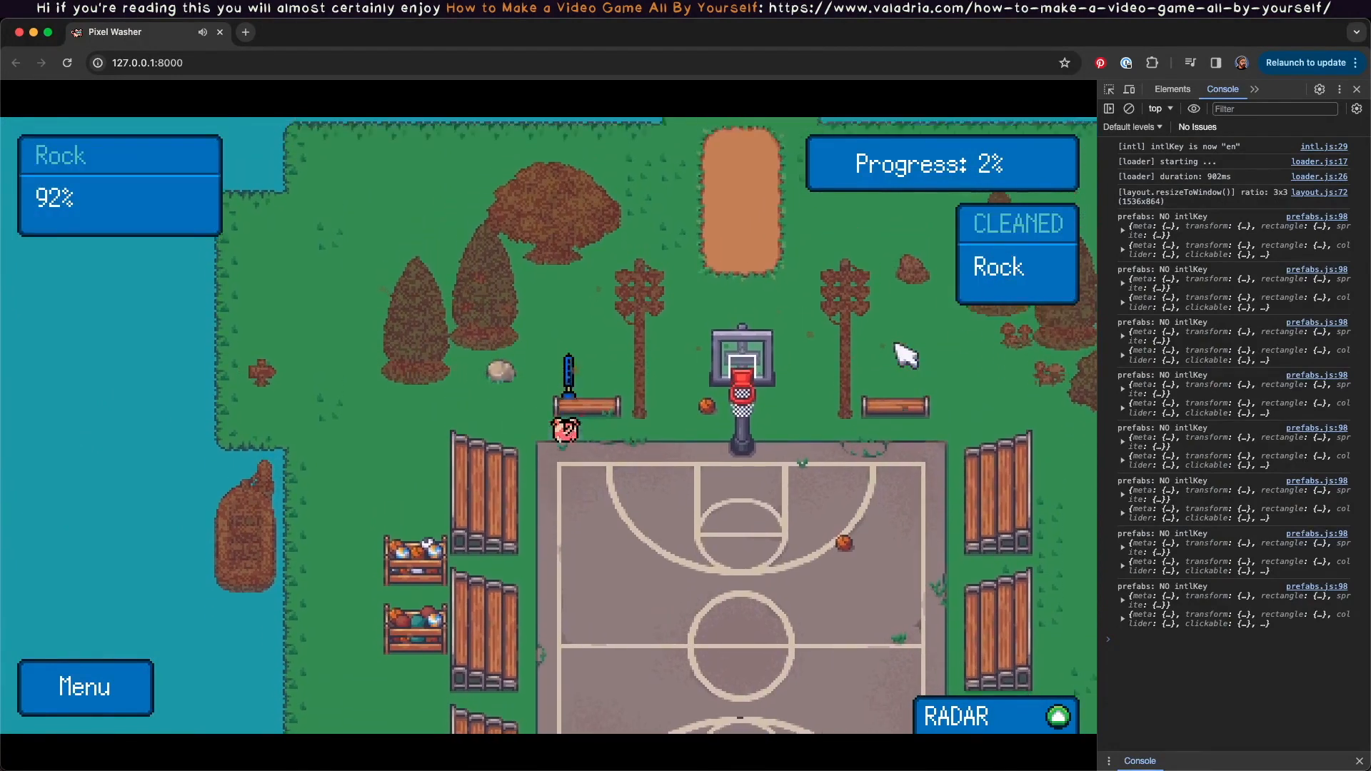
left_click(1058, 718)
key("d")
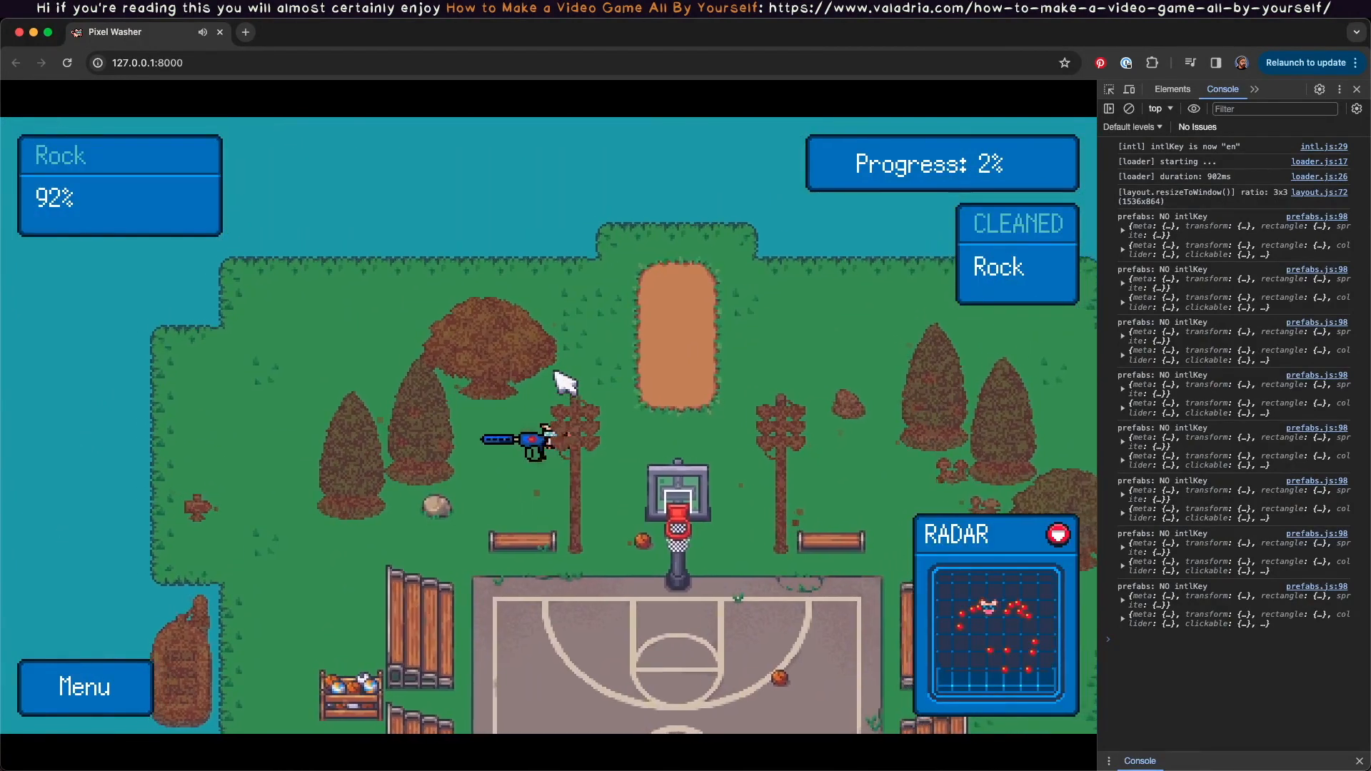
Wash the leaves and trunk of the leftmost pine tree to test its grime areas.
key("a")
key("s")
key("d")
key("a")
key("w")
mouse_move(414, 508)
left_mouse_down()
mouse_move(400, 514)
mouse_move(421, 529)
mouse_move(519, 538)
mouse_move(435, 474)
mouse_move(503, 435)
mouse_move(472, 500)
mouse_move(537, 552)
left_mouse_up()
key("a")
key("d")
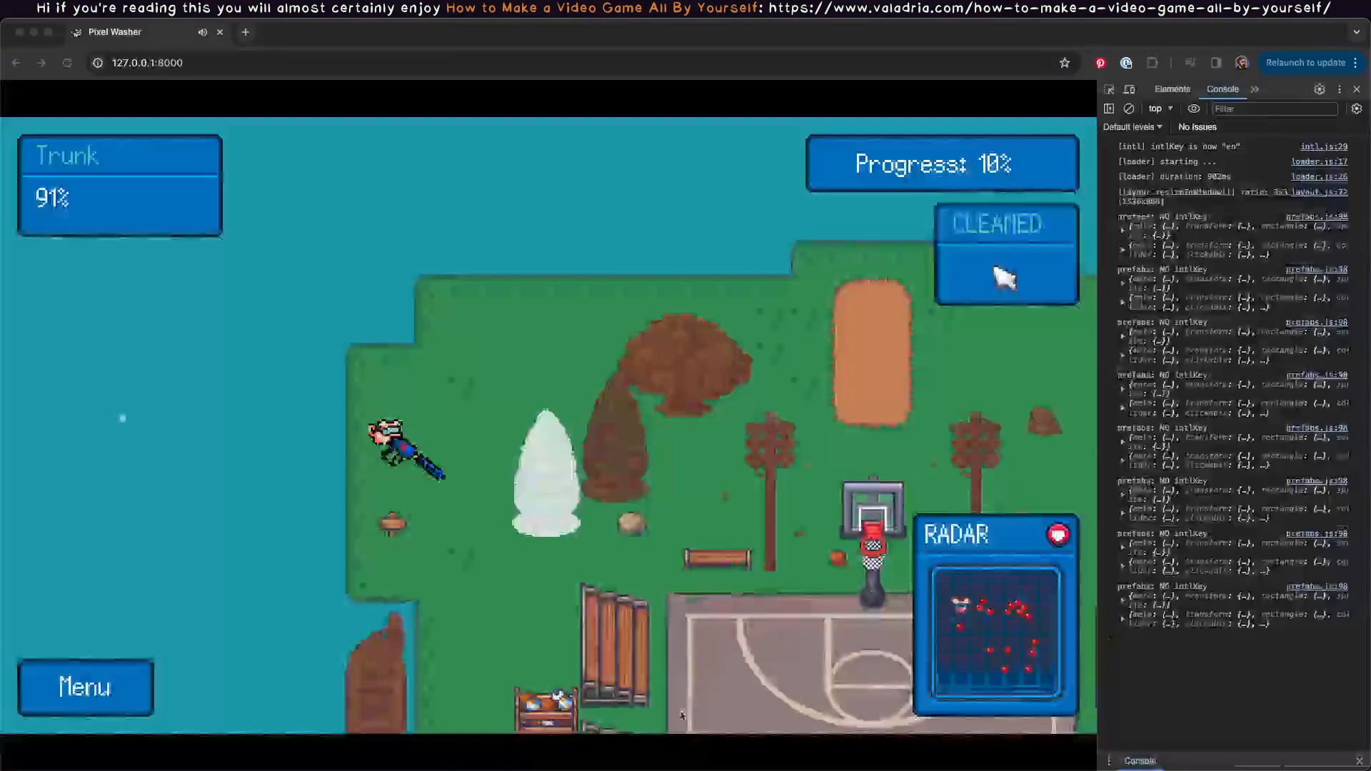
Return to the basketball map in Tiled and name all four pine tree objects tree.
key("super+Tab")
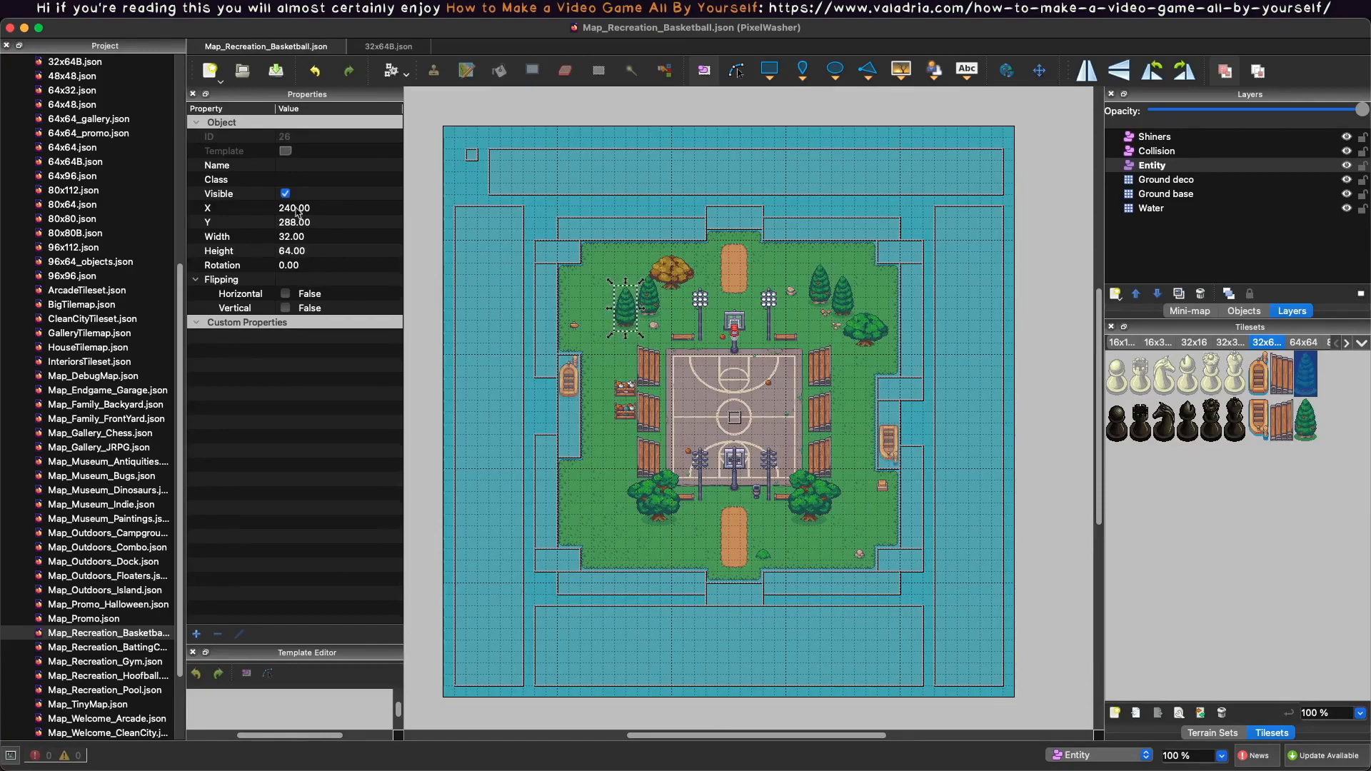
left_click(296, 168)
type("tree")
key("Return")
left_click(838, 293)
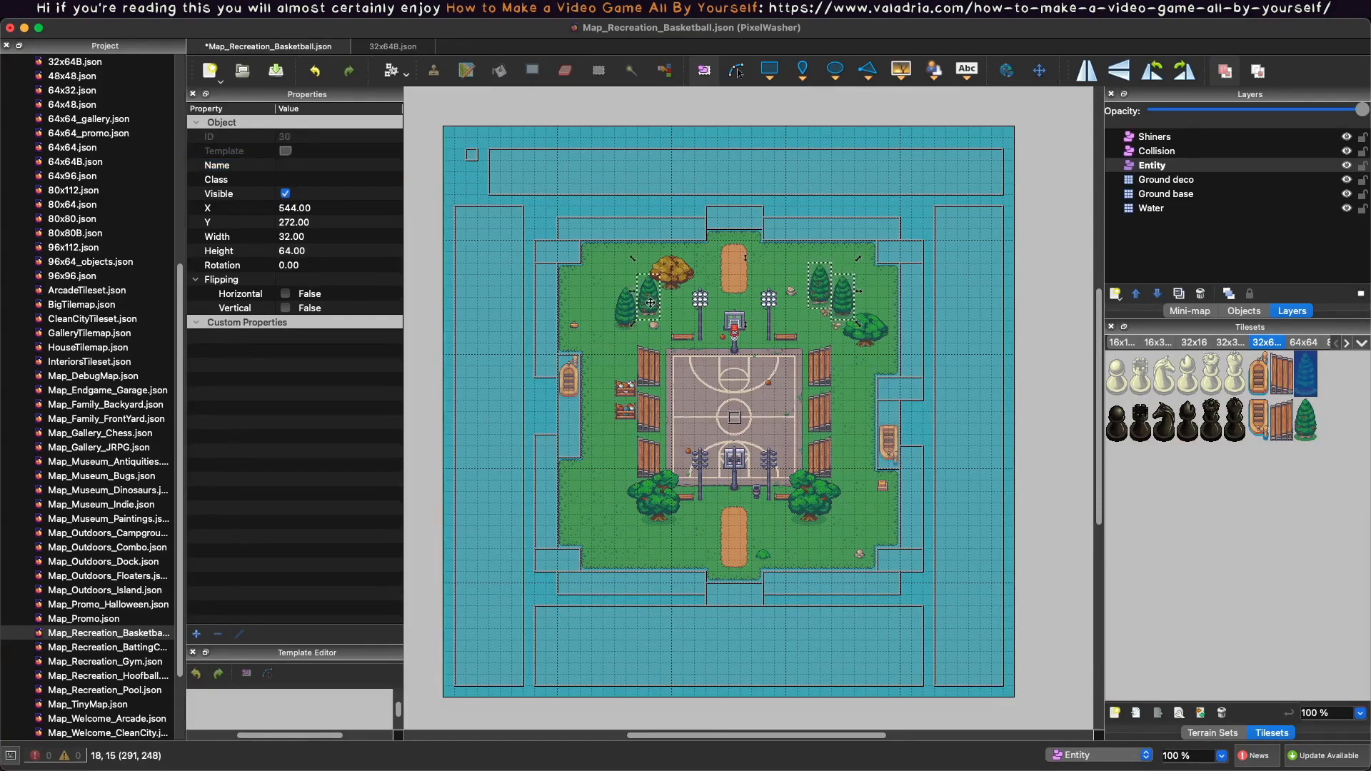
left_click(328, 168)
type("tree")
key("Return")
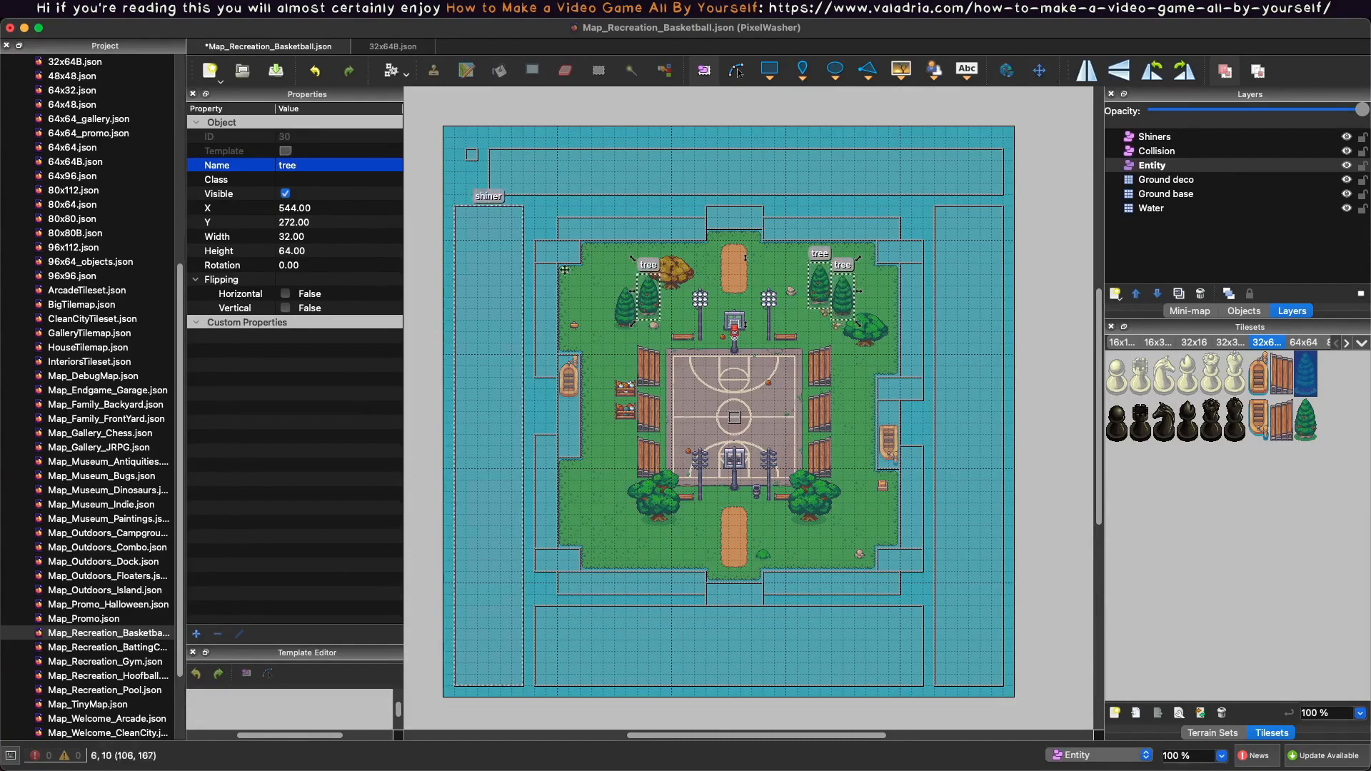
Name the orange tree object tree and check the names of the large trees below the court.
left_click(671, 276)
left_click(346, 165)
type("tree")
key("Return")
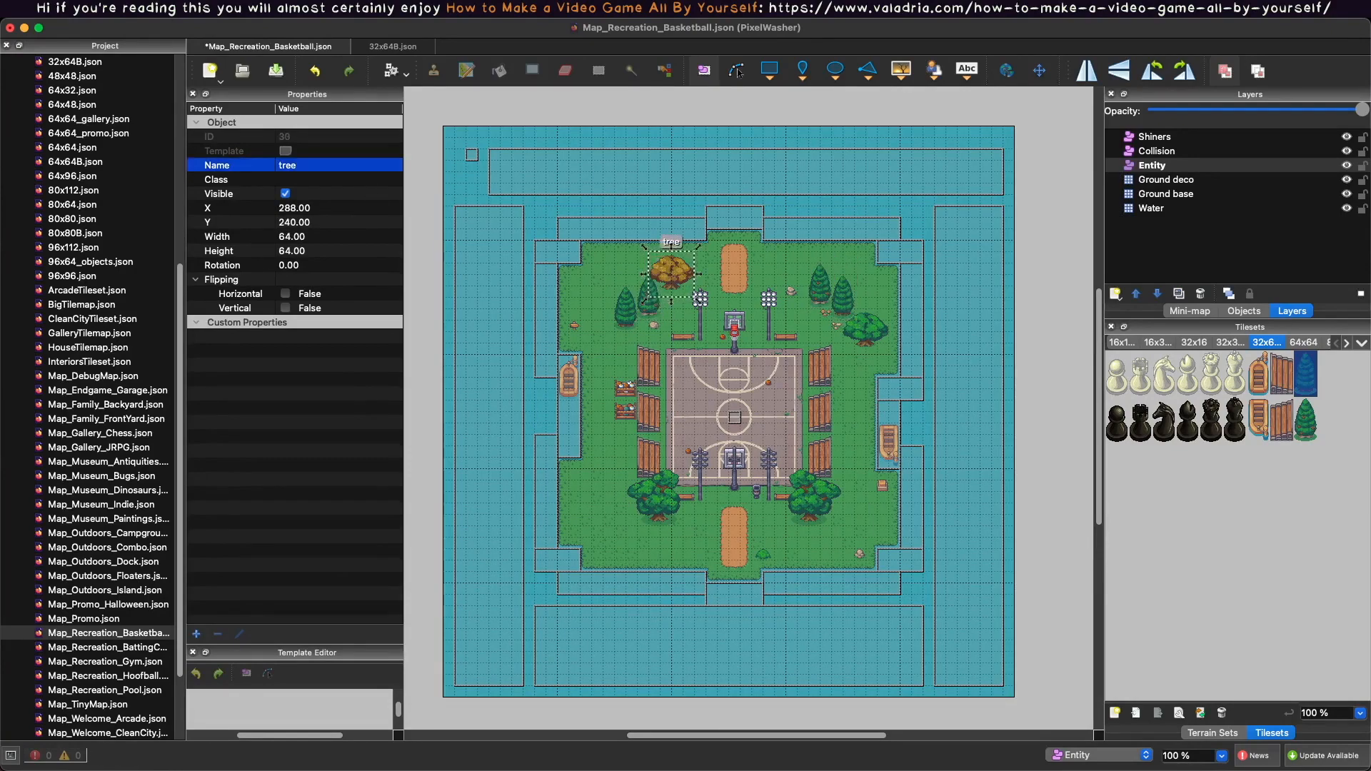
left_click(655, 501)
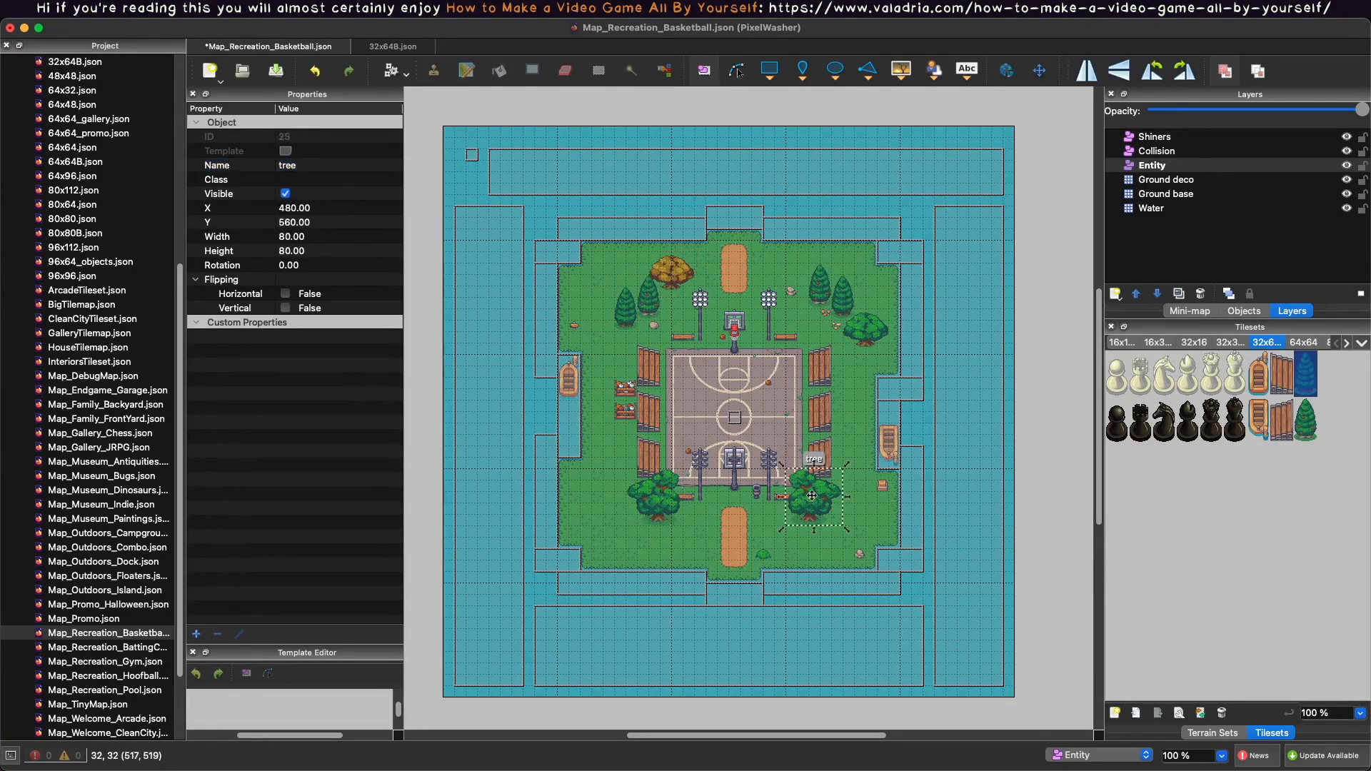
Hide the Shiners and Collision layers and check the name of the boat on the island's east side.
left_click(1347, 138)
left_click(1347, 153)
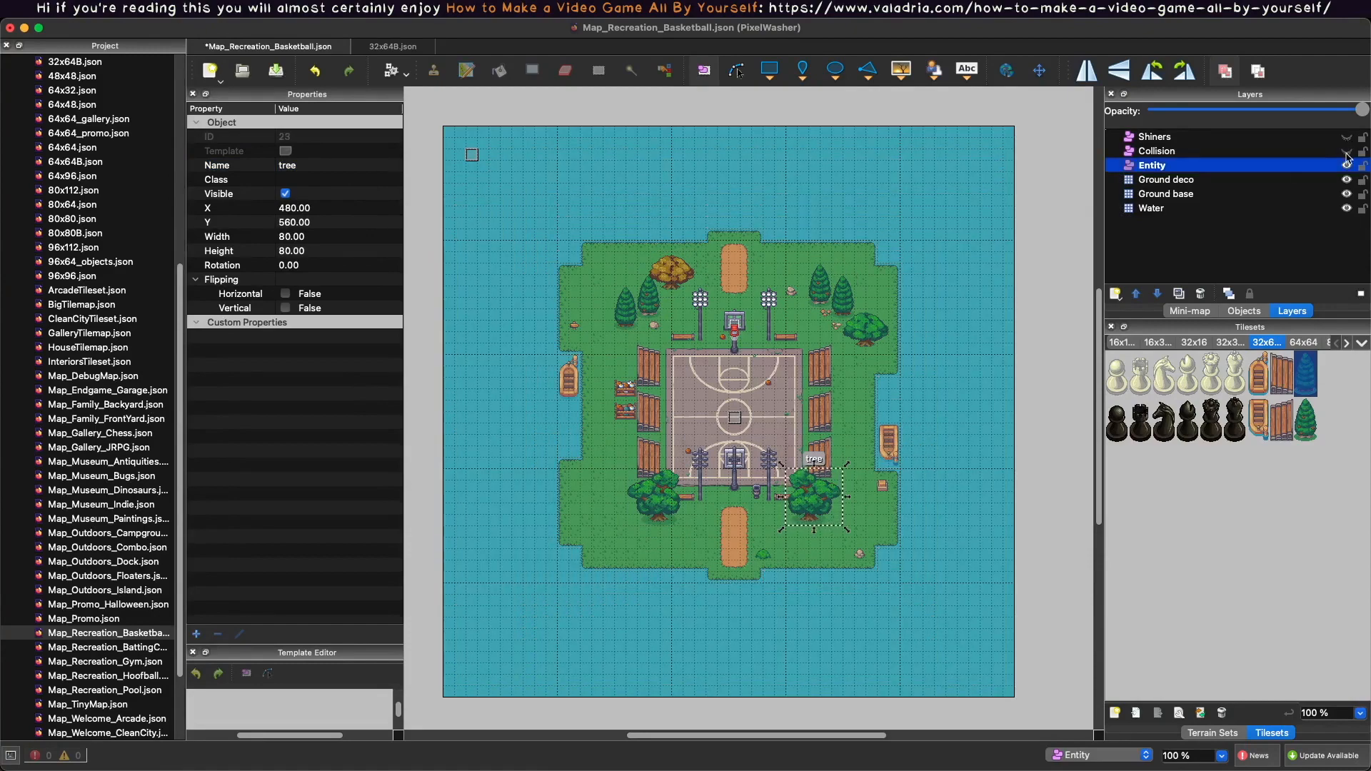
left_click(890, 436)
scroll(890, 435, "up", 2, "ctrl")
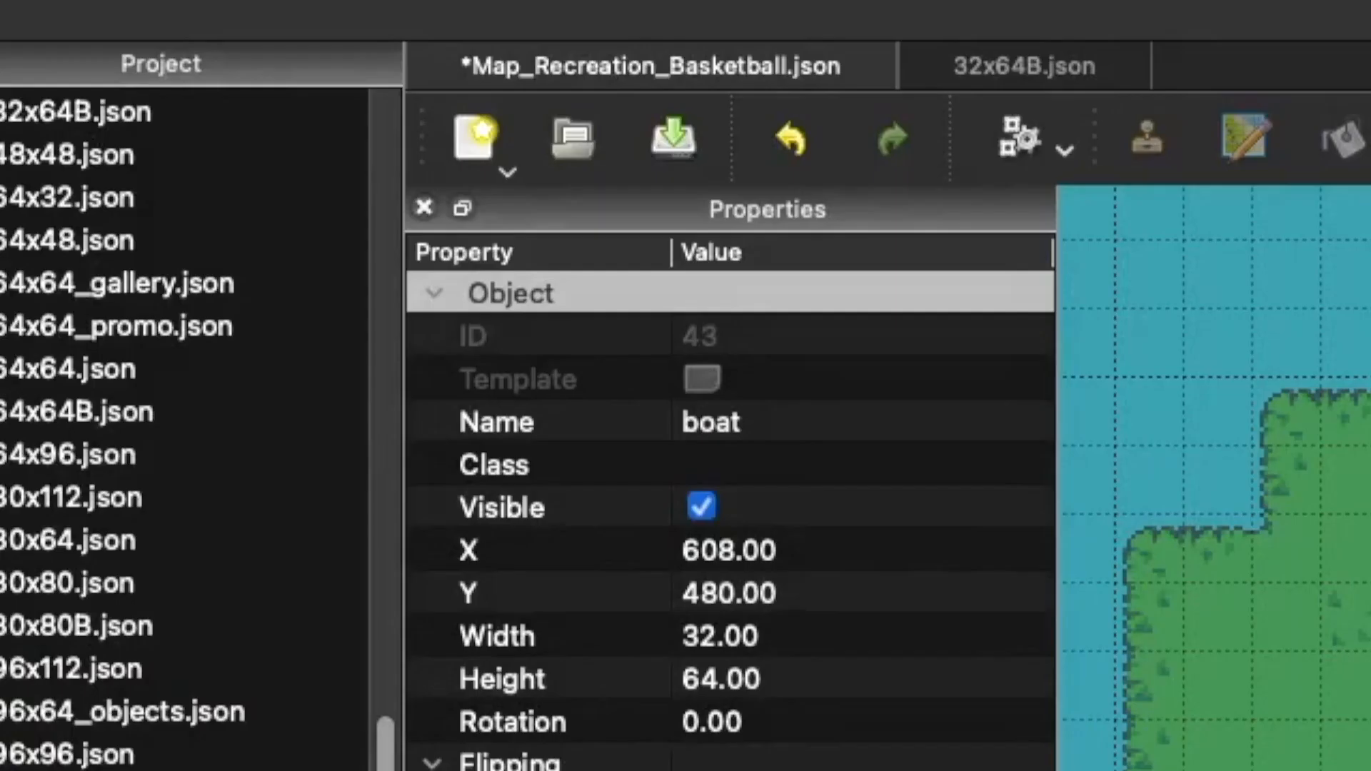
Name the upper ball rack west of the court rackBall.
left_click(560, 450)
double_click(857, 422)
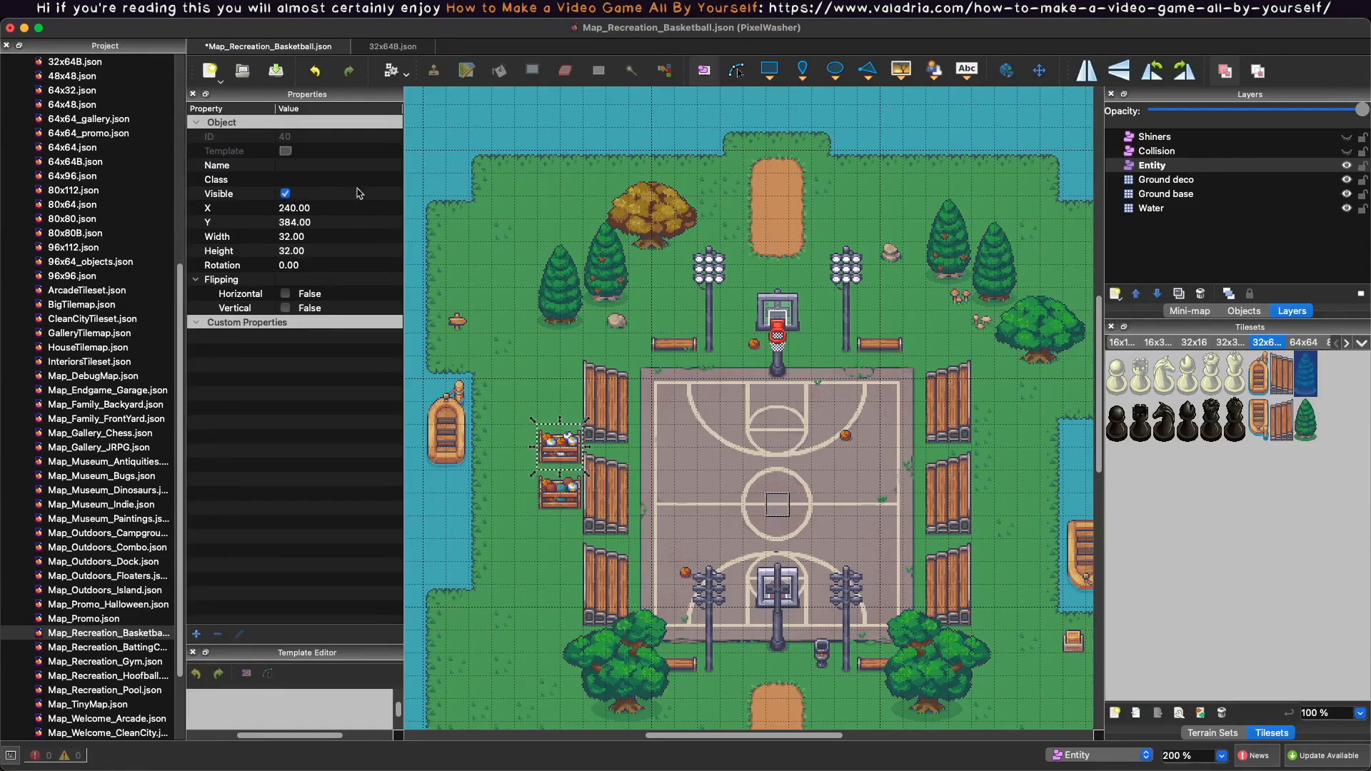
double_click(847, 427)
key("Return")
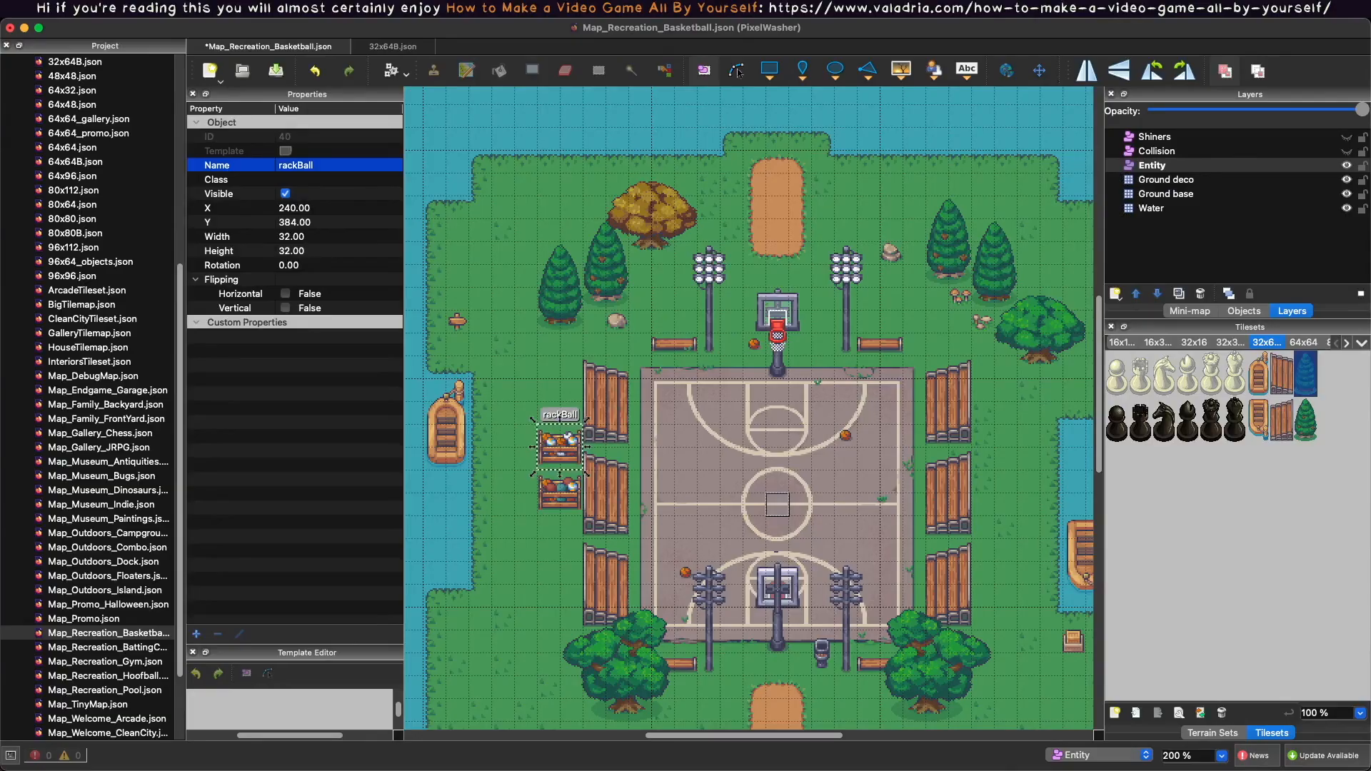
Rename the northernmost stand on the court's west side to bleachers.
left_click(604, 392)
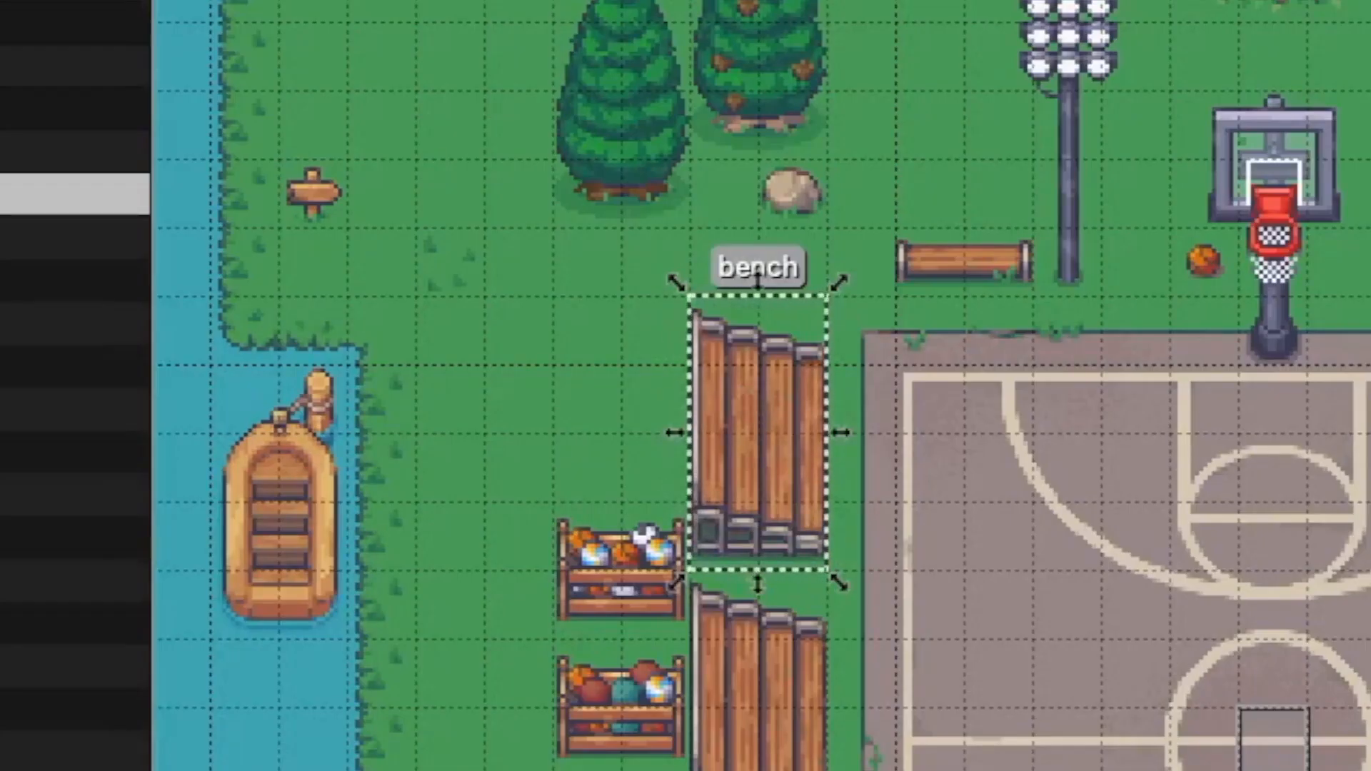
double_click(336, 164)
type("bleach")
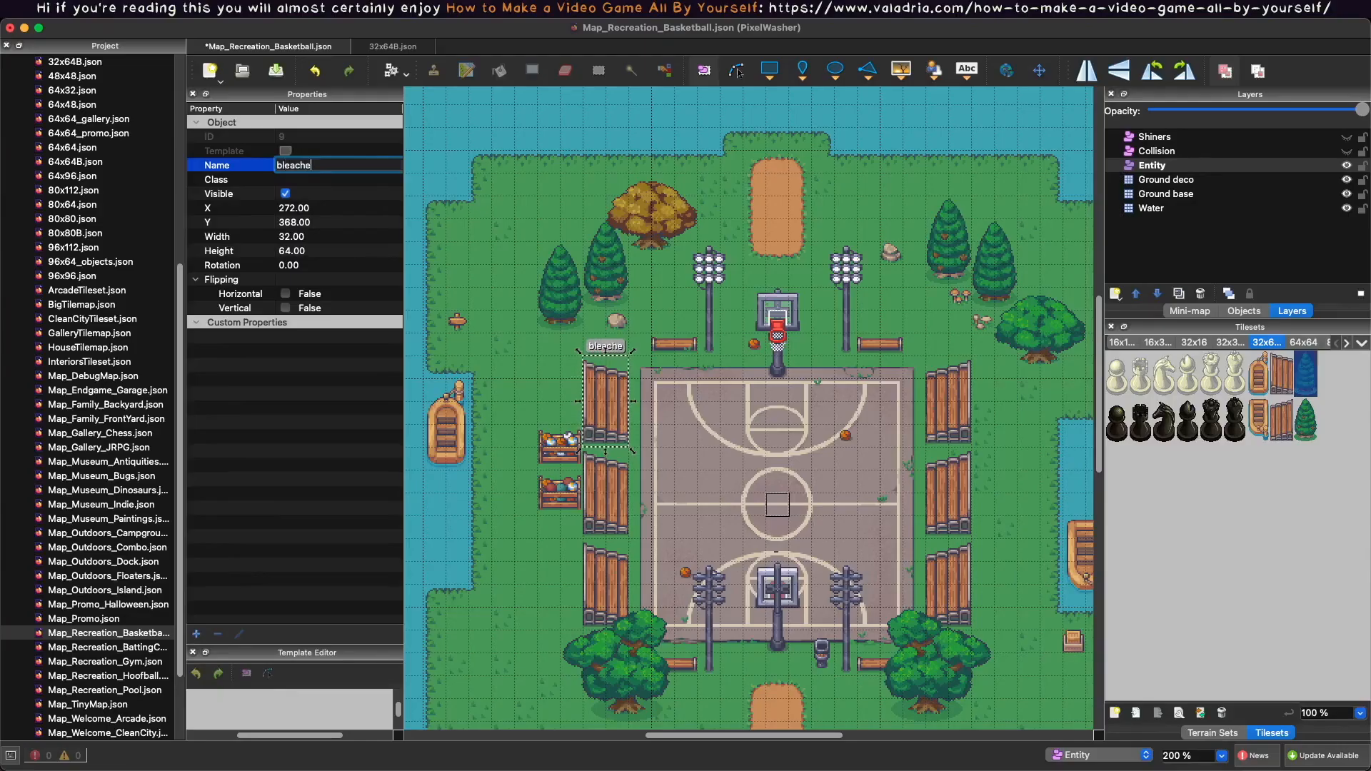
Rename the other five stands along both sides of the court to bleachers and check the bench above the court.
left_click(603, 489)
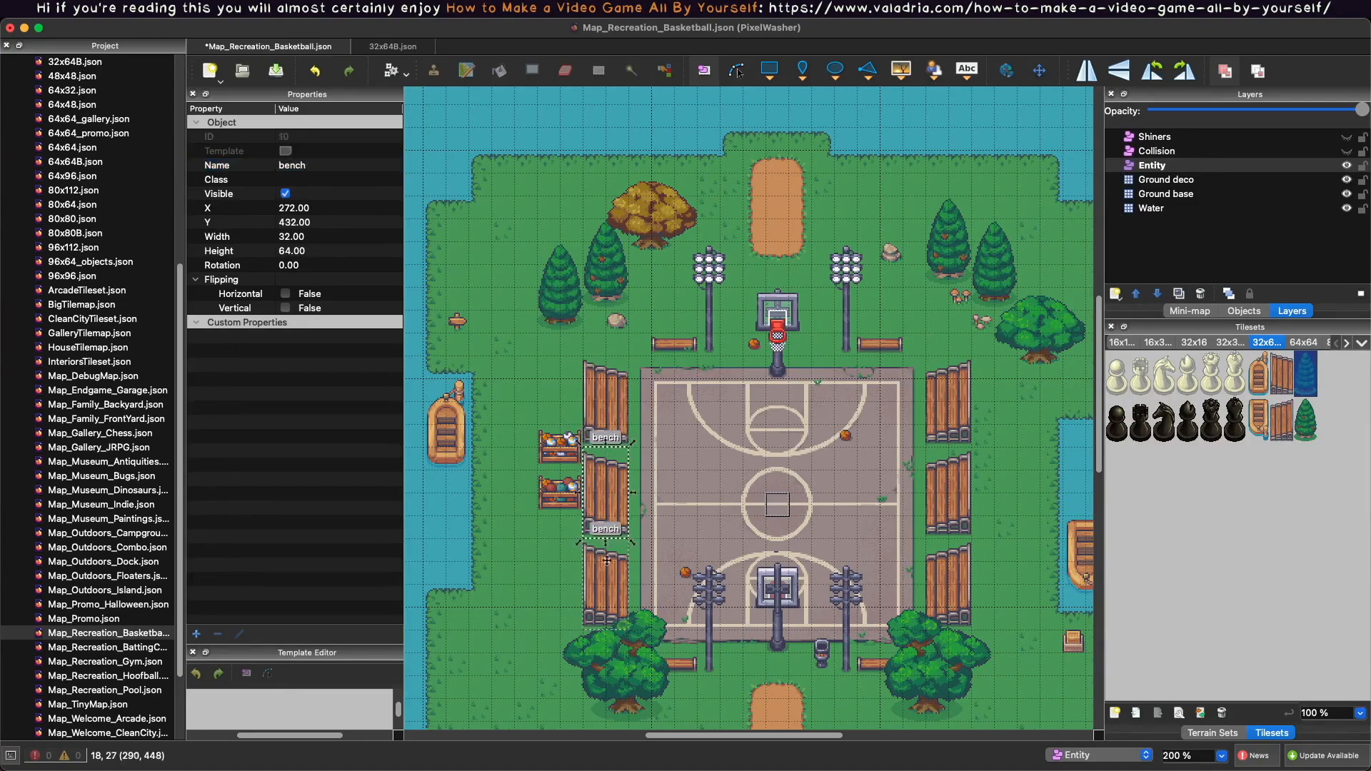
left_click(606, 585, "shift")
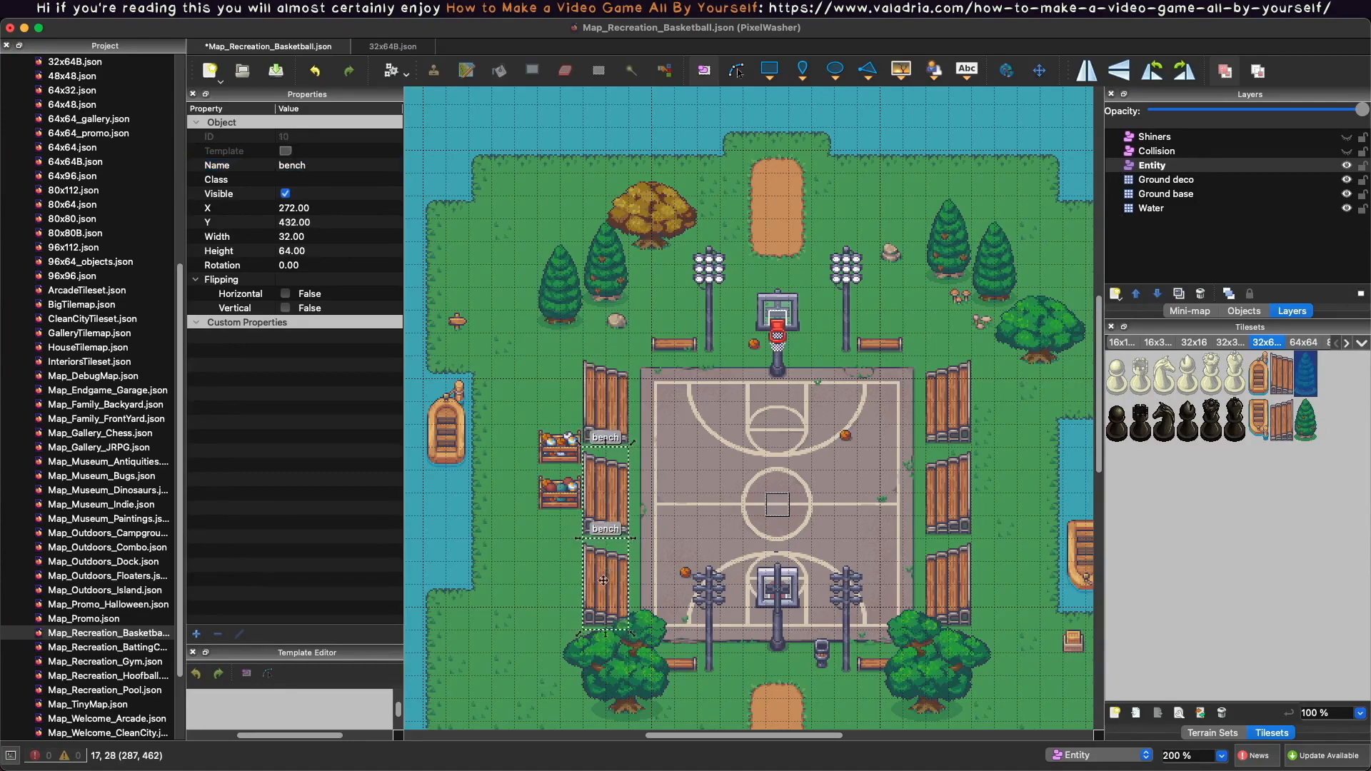
left_click(948, 493, "shift")
left_click(948, 400, "shift")
left_click(949, 586, "shift")
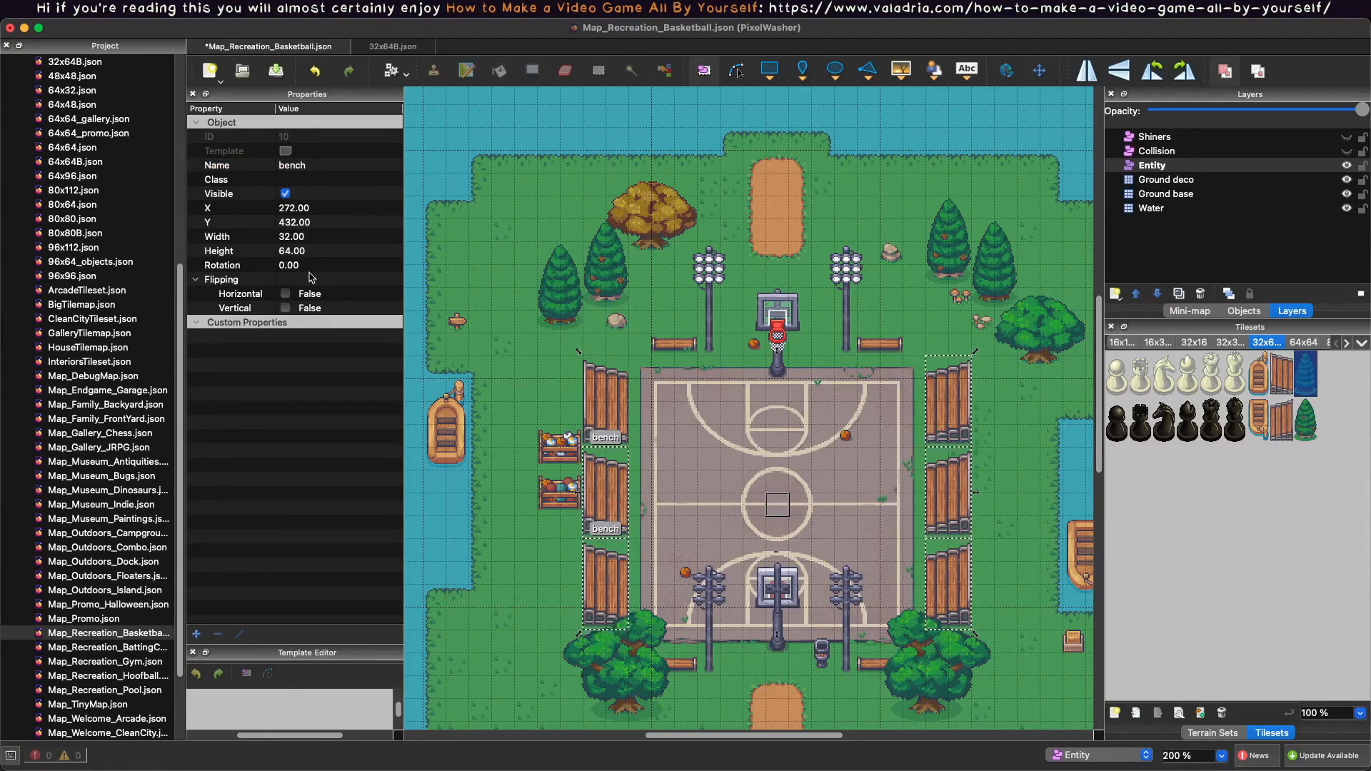
double_click(336, 165)
type("bleachers")
key("Return")
left_click(679, 343)
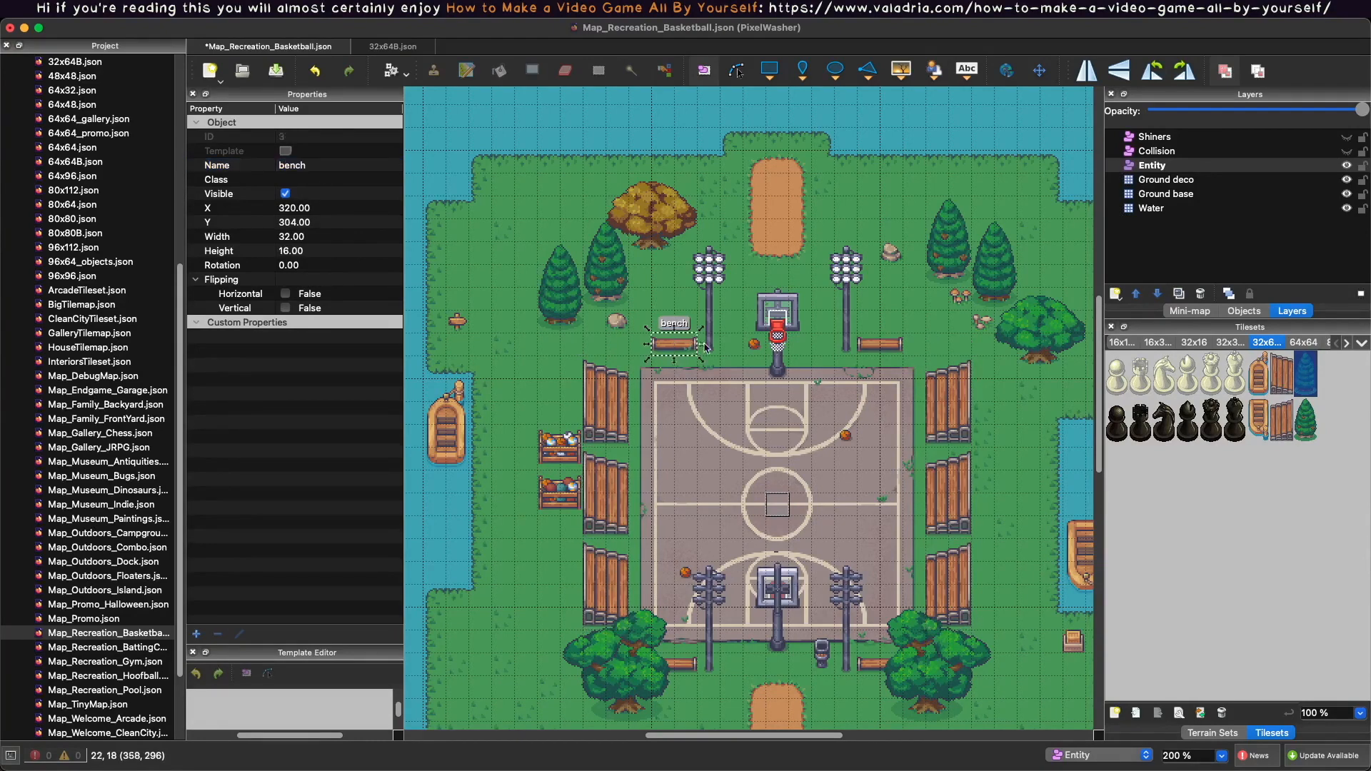
Check the name of the bench northeast of the court, and name the trash can south of the court trashCan.
left_click(882, 345)
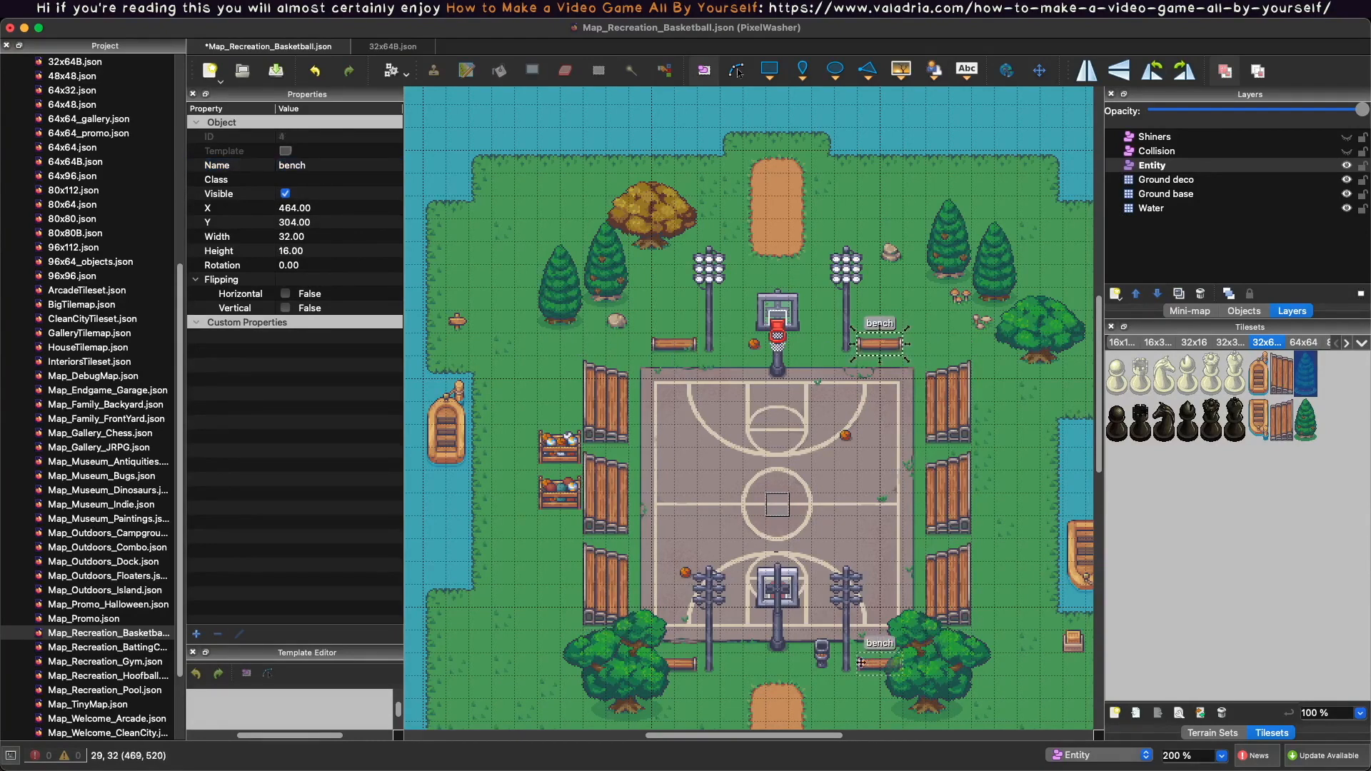
left_click(821, 652)
type("trashC")
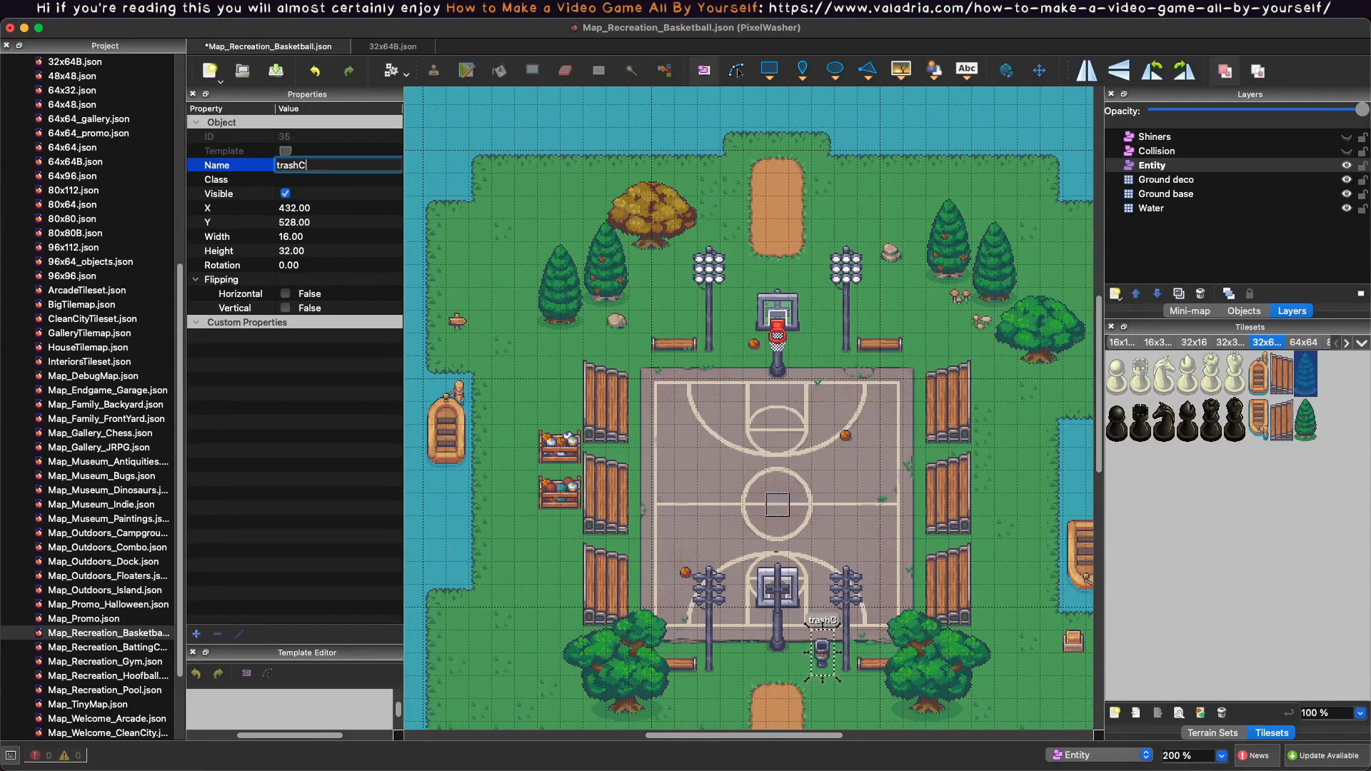
type("an")
key("Return")
Name the basketball hoop at the north end of the court goalBasketball.
scroll(961, 571, "down", 3)
scroll(990, 633, "down", 4)
scroll(990, 634, "right", 2)
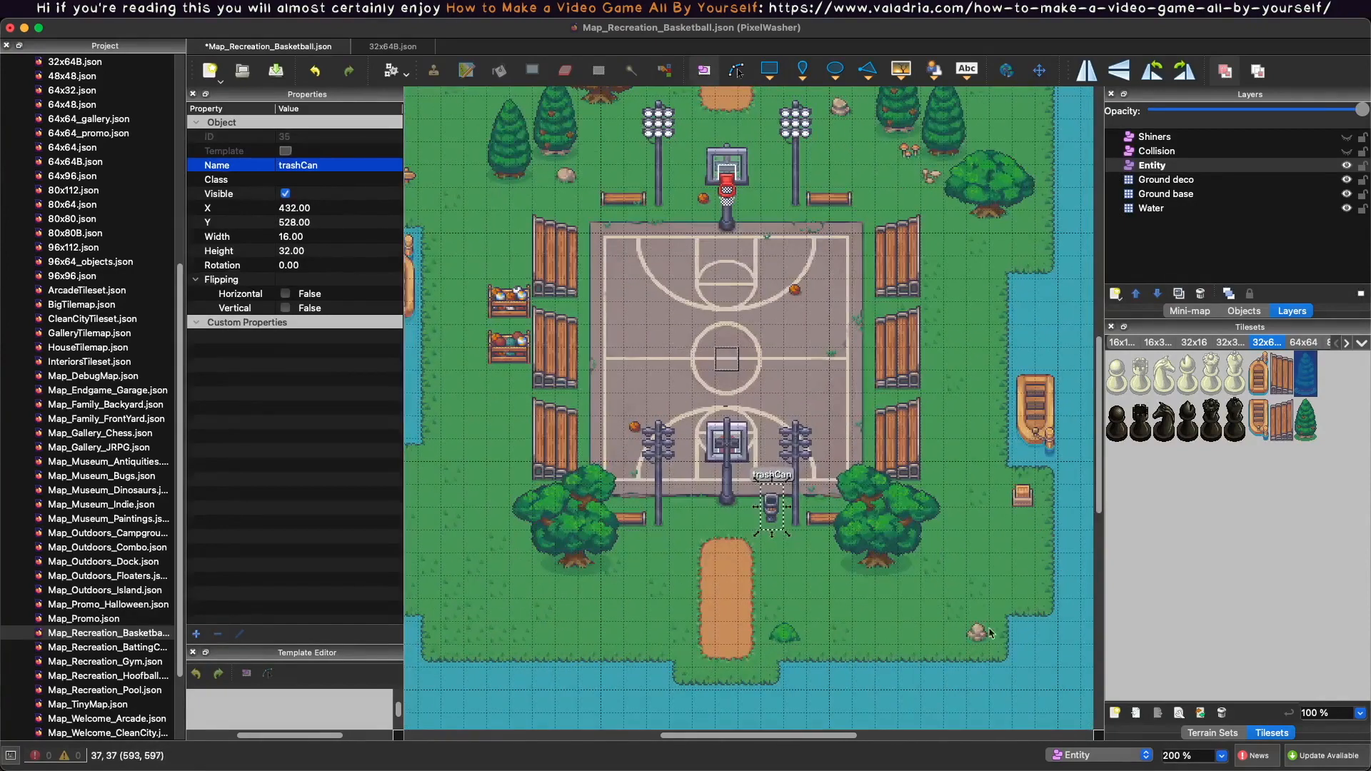
scroll(895, 534, "up", 4)
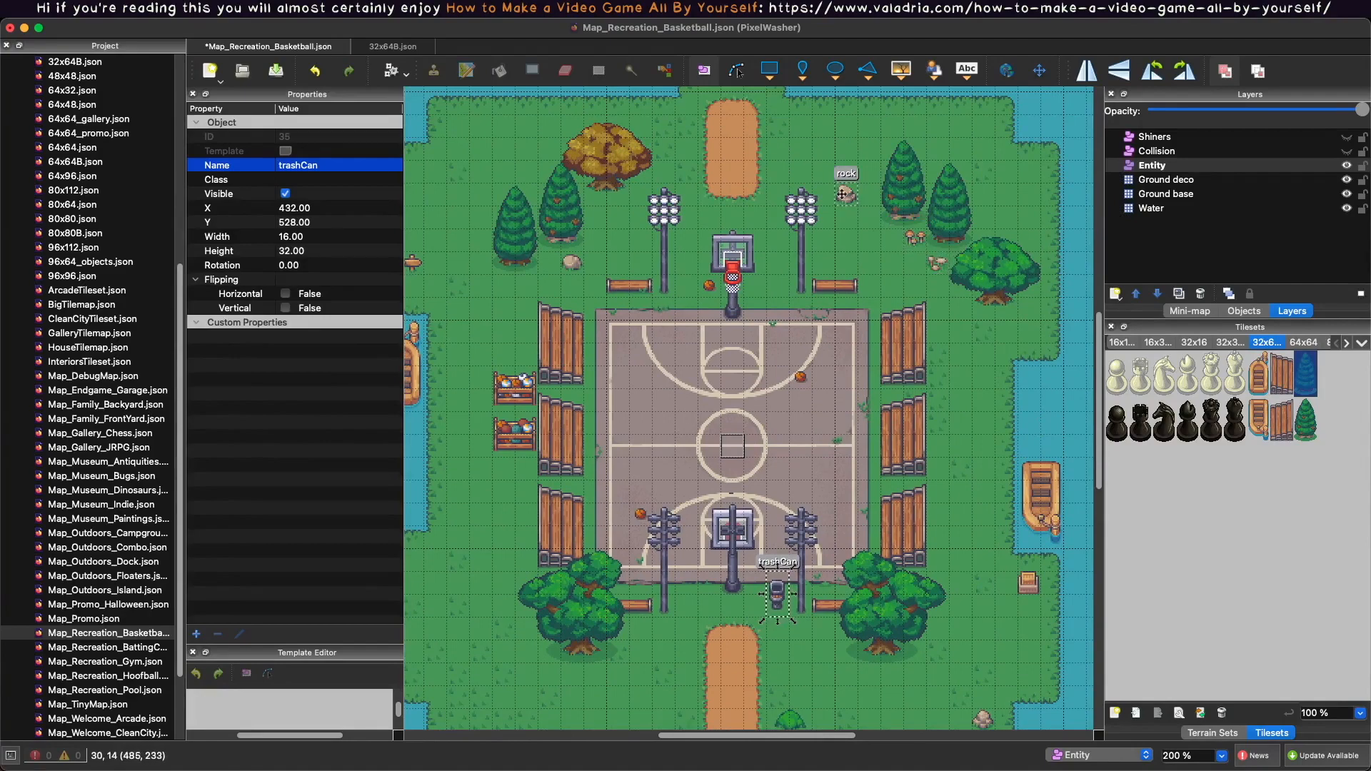
left_click(723, 270)
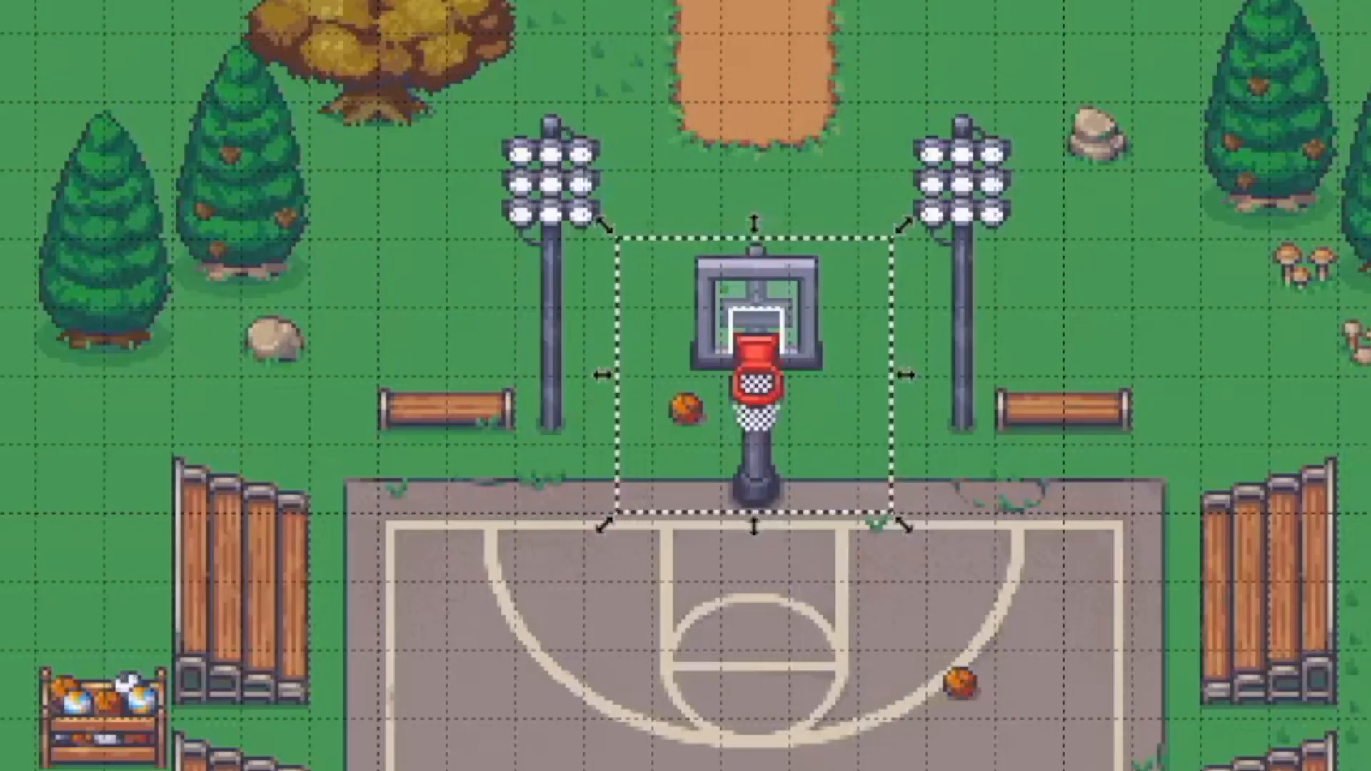
type("goalBasketball")
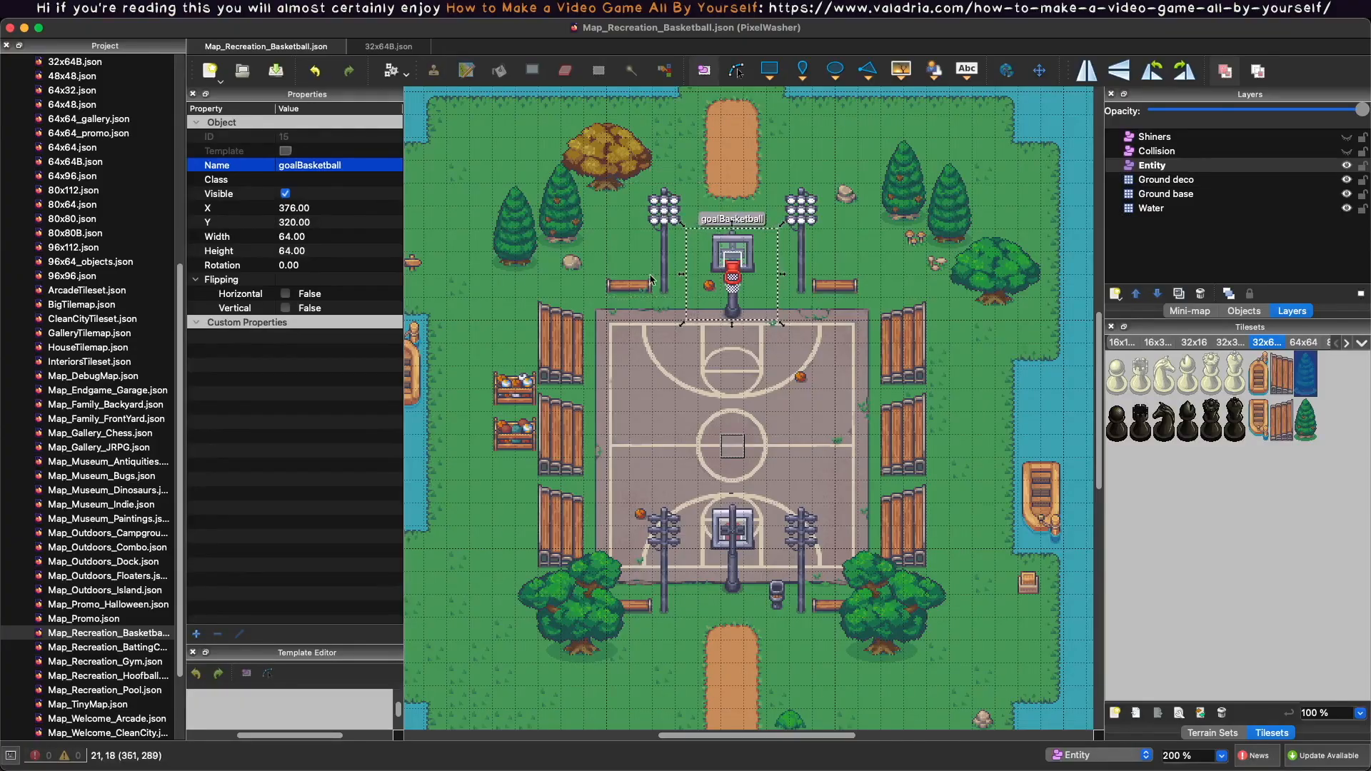
Open Map_Outdoors_Combo, Map_Outdoors_Dock and Map_Outdoors_Floaters from the project for reference.
scroll(563, 264, "up", 2)
scroll(714, 357, "down", 5)
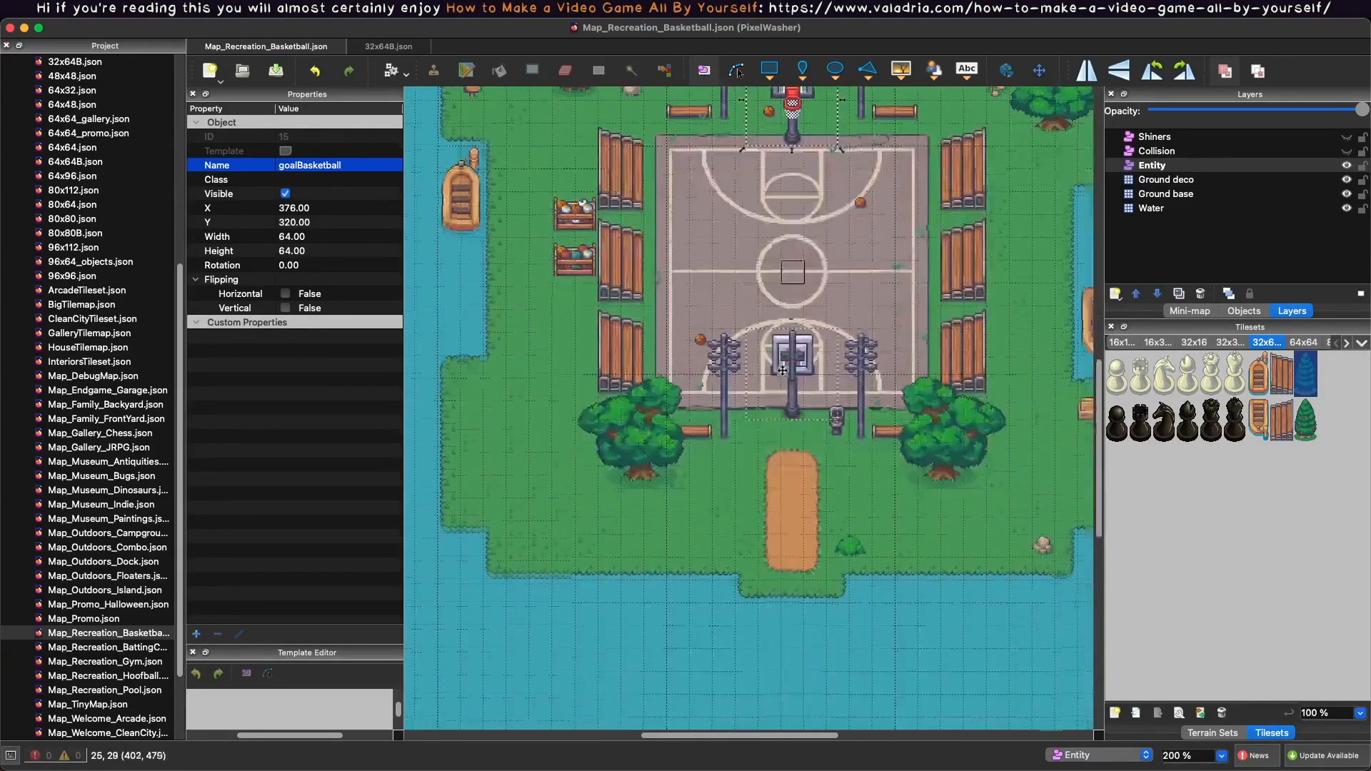
scroll(784, 375, "down", 2, "ctrl")
scroll(889, 332, "up", 2, "ctrl")
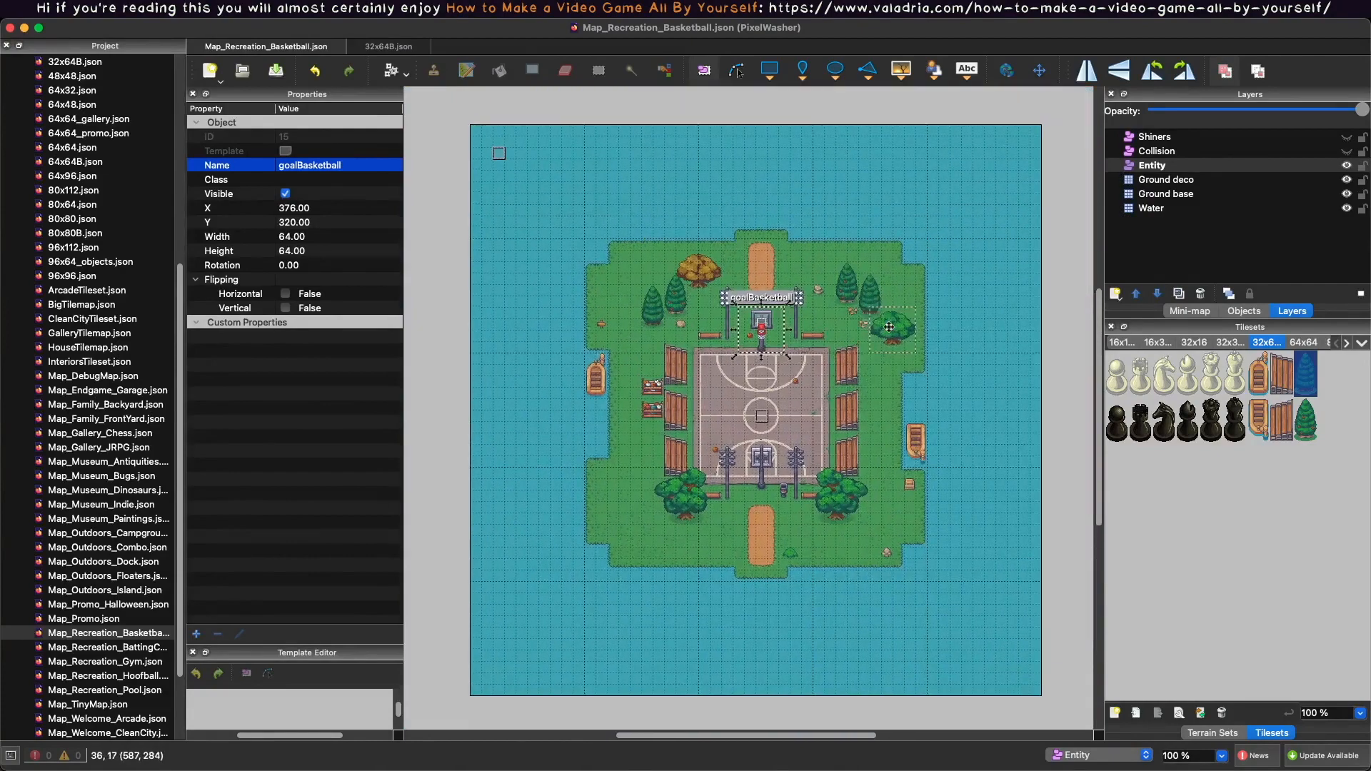
scroll(749, 307, "down", 2, "ctrl")
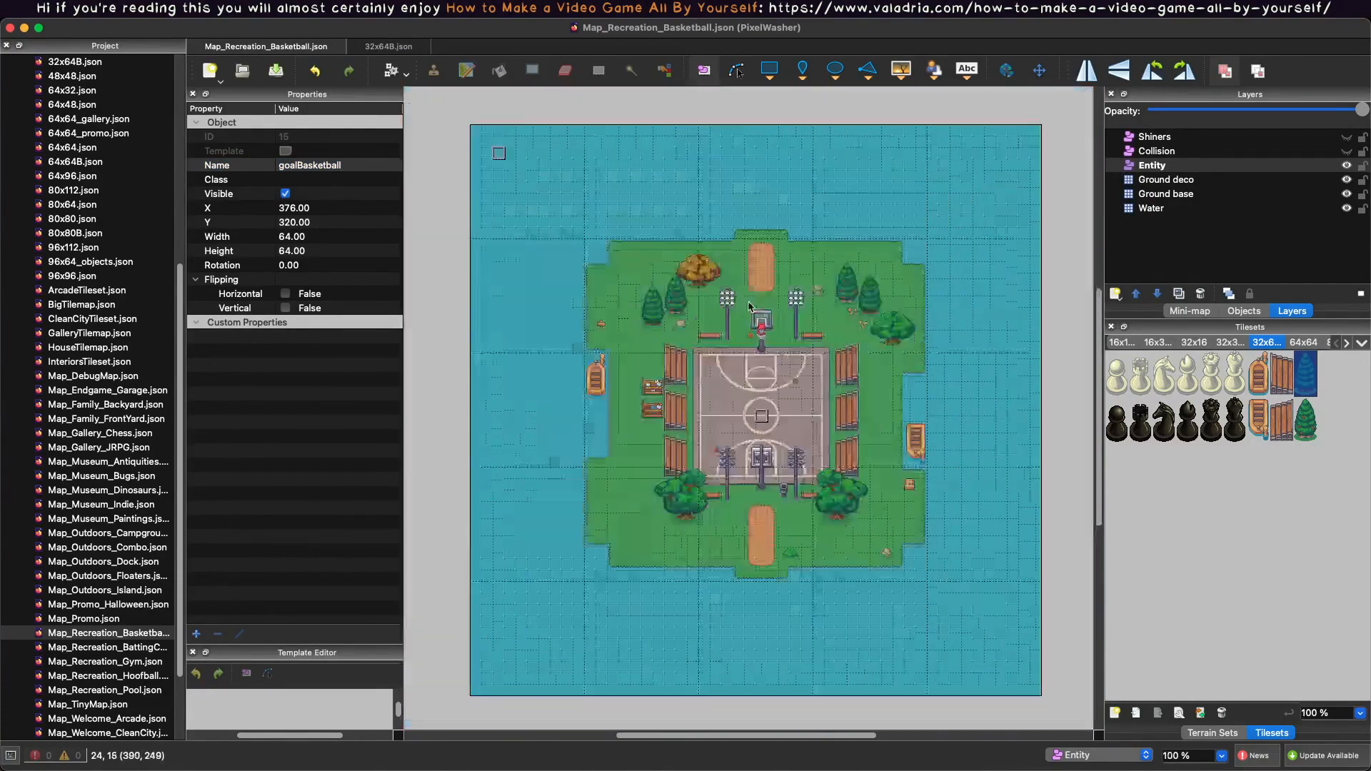
left_click(107, 348)
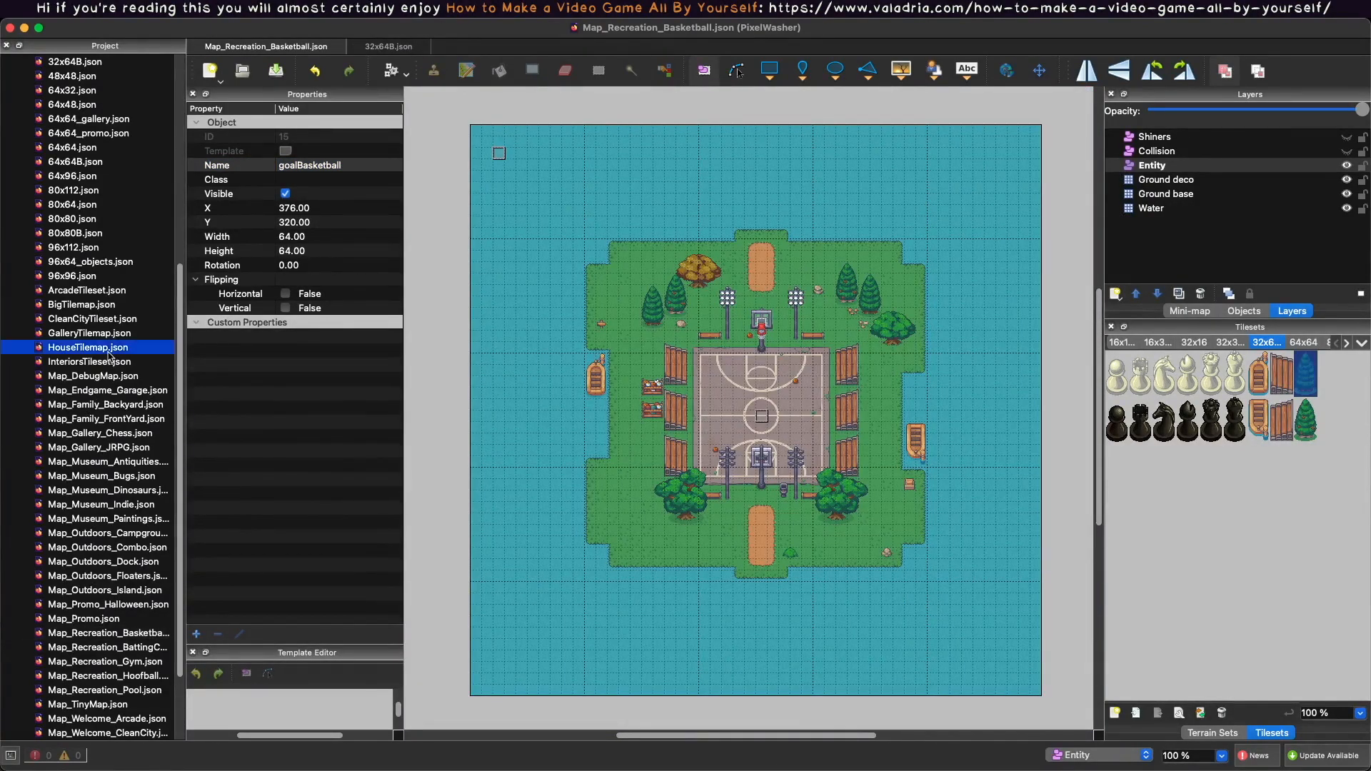
double_click(86, 548)
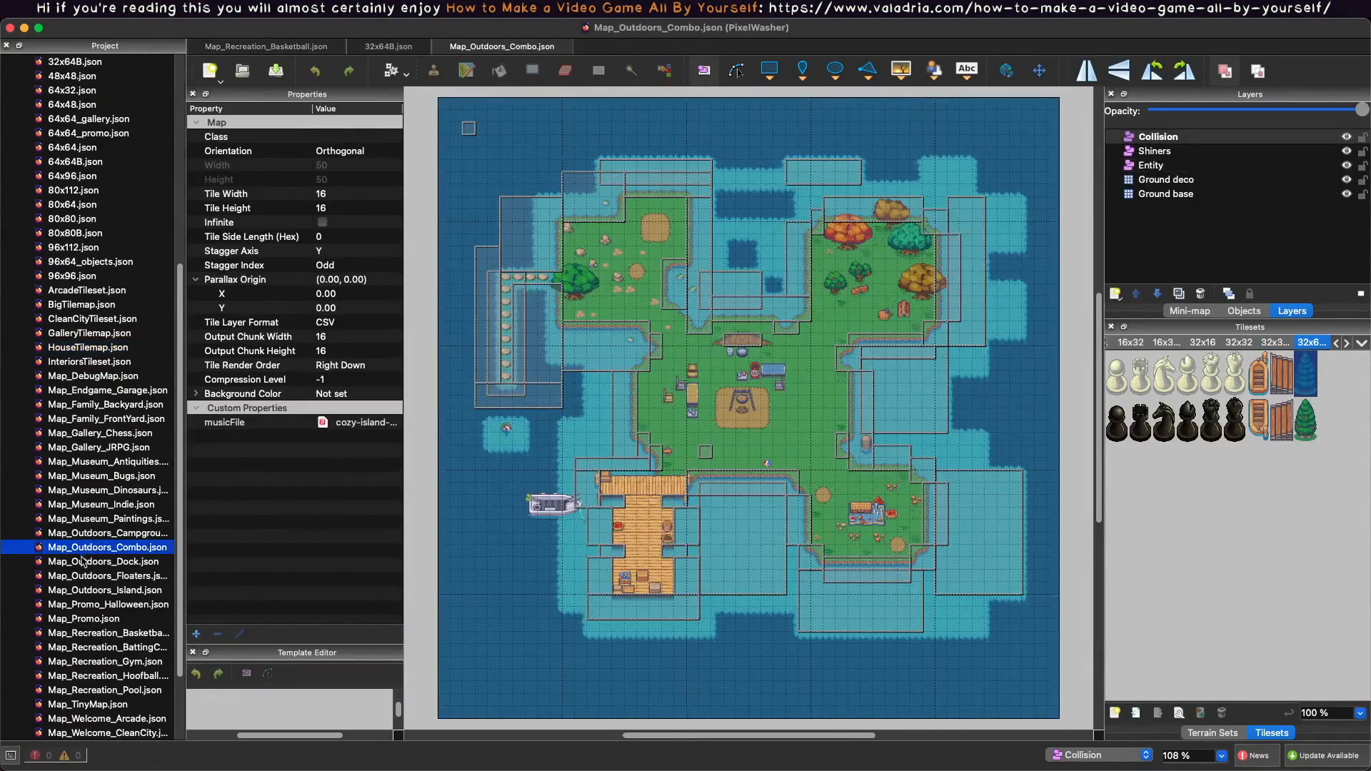
double_click(84, 563)
double_click(86, 576)
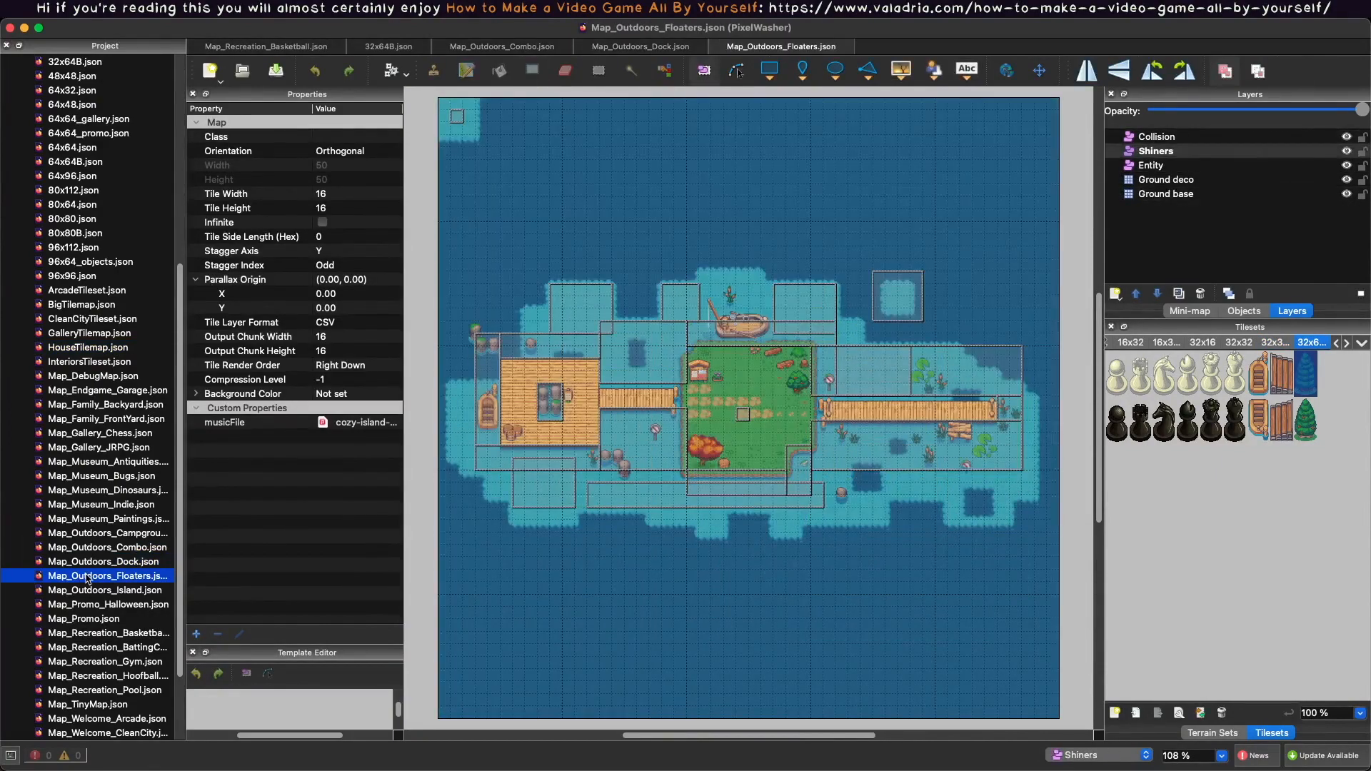
Examine the water and object details around the central island and eastern boardwalk of Map_Outdoors_Floaters.
key("super+equal")
key("super+equal")
key("super+equal")
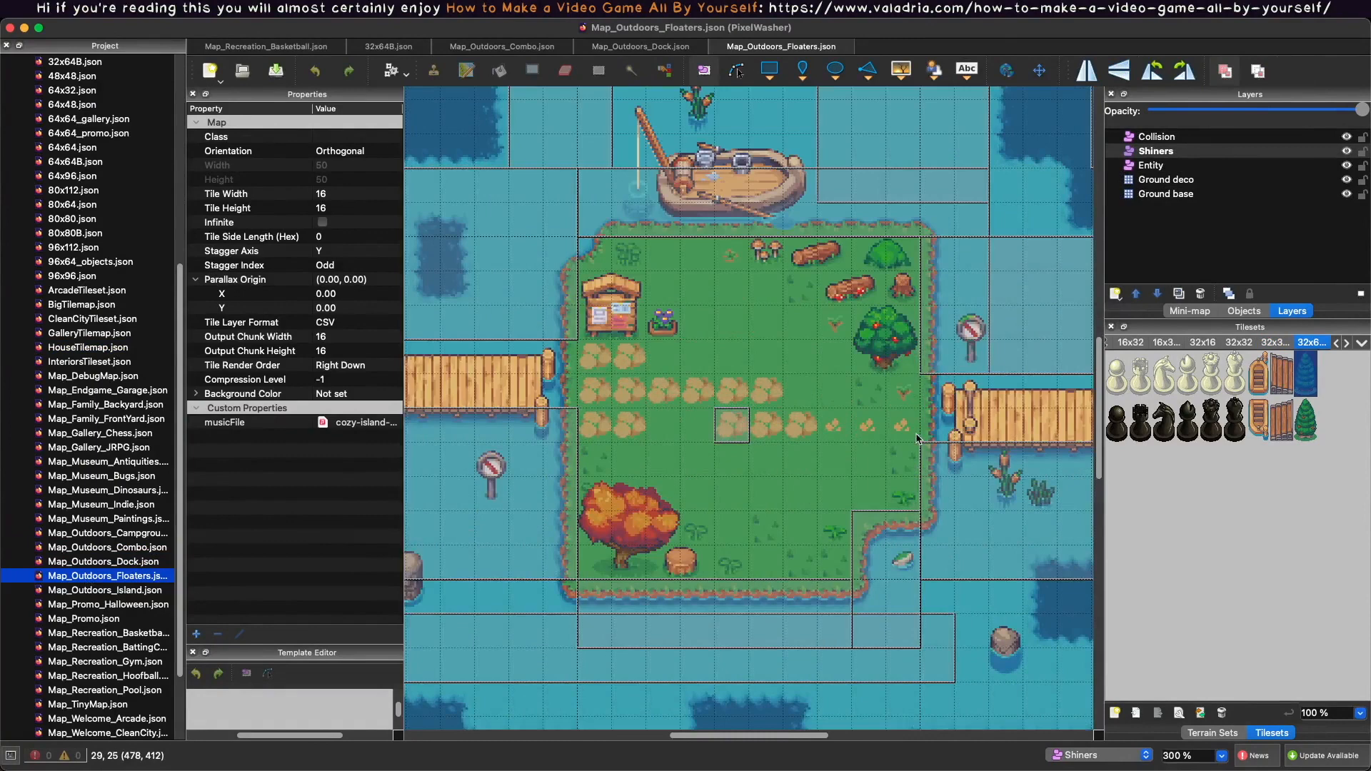
scroll(917, 438, "right", 10)
scroll(917, 438, "down", 2)
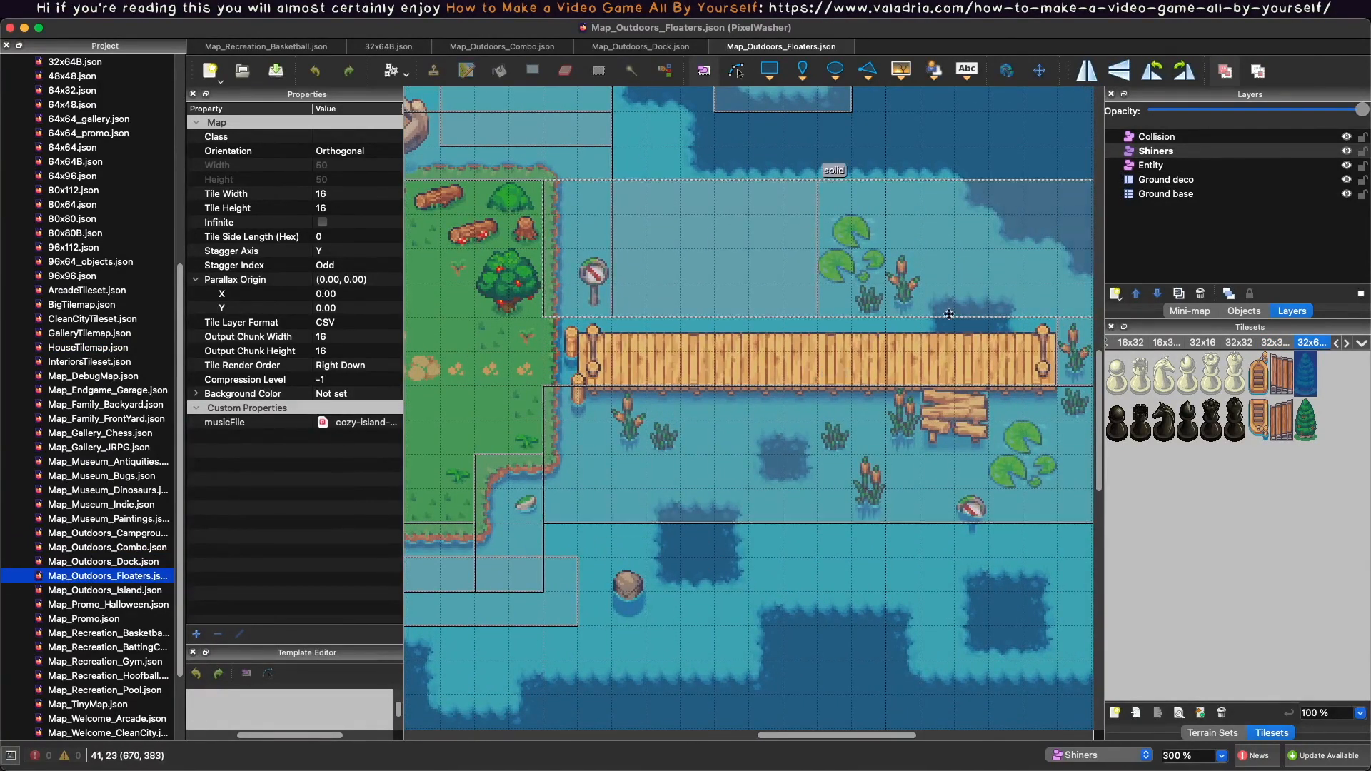
scroll(937, 314, "left", 10)
scroll(937, 314, "up", 5)
Close the three outdoor reference maps and return to Map_Recreation_Basketball.
left_click(718, 48)
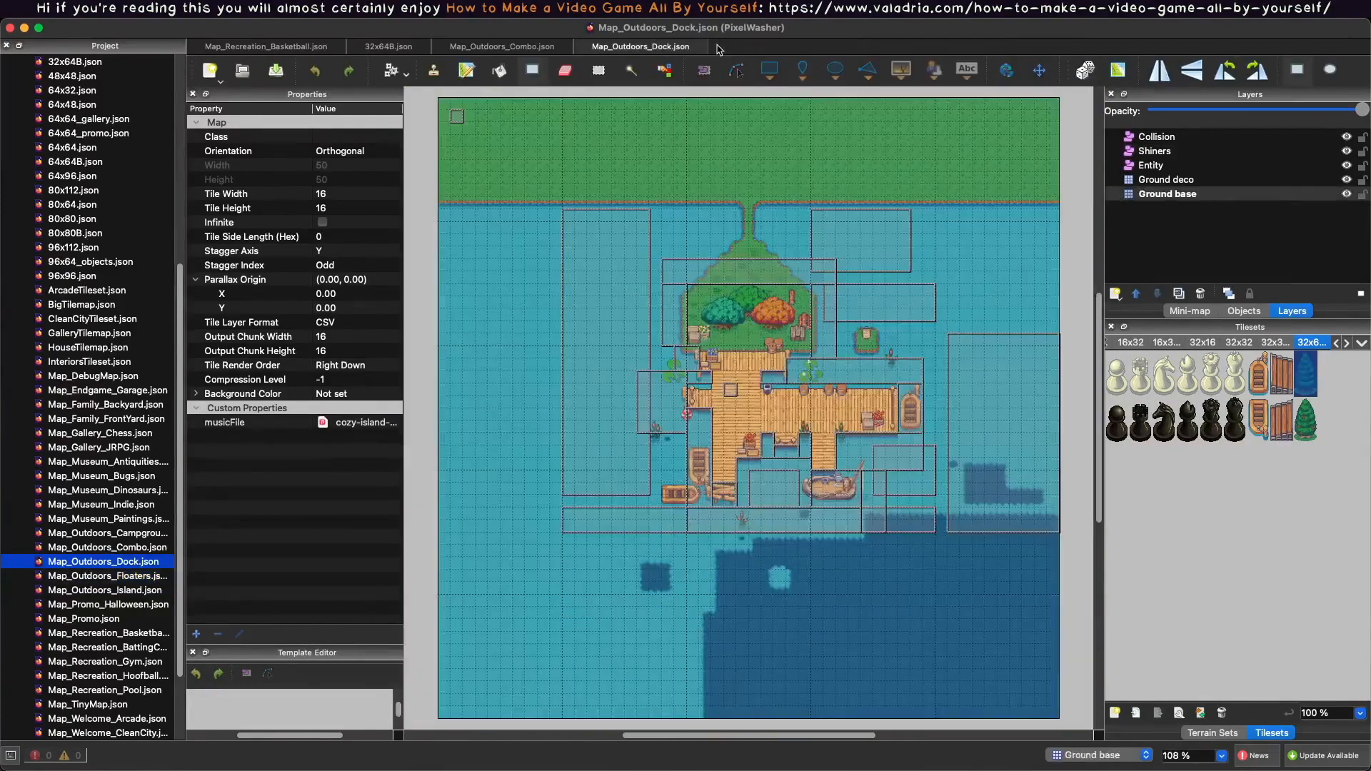
left_click(717, 47)
left_click(441, 46)
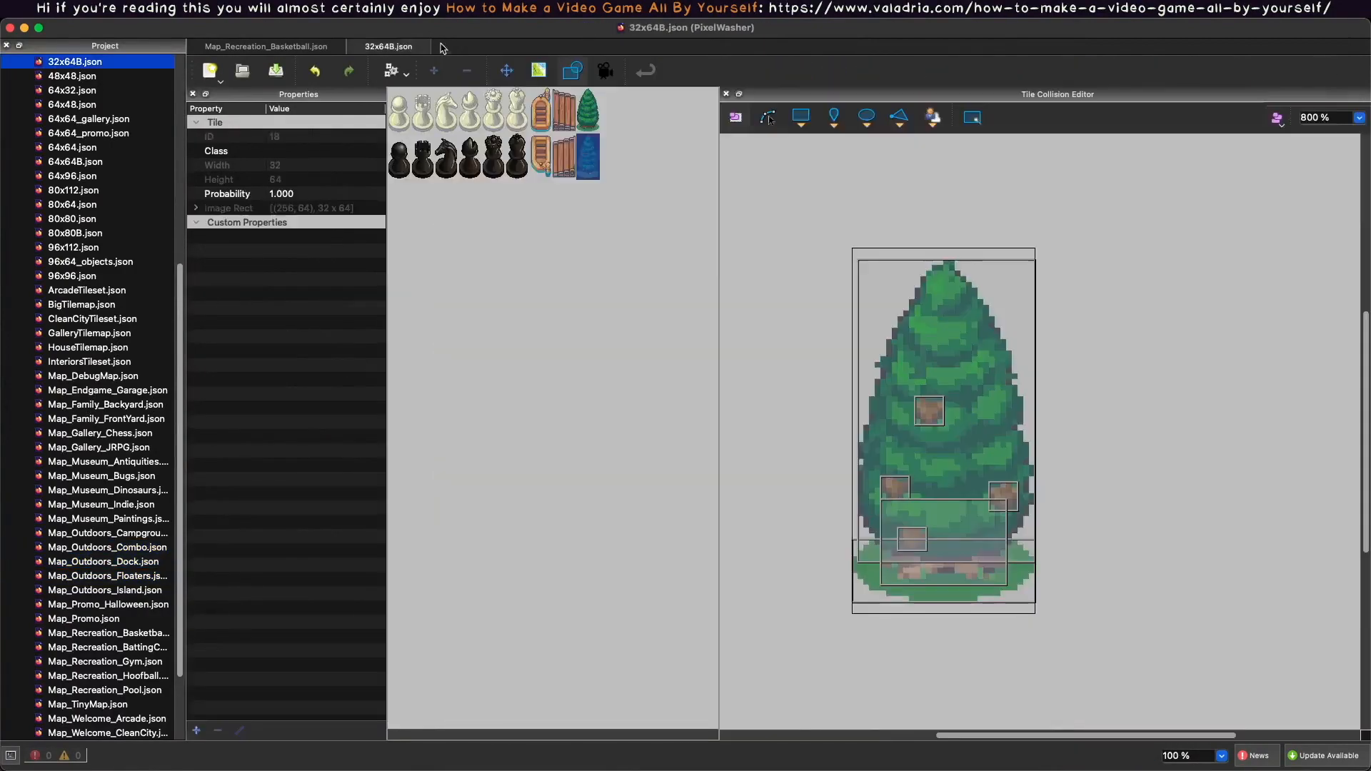
left_click(338, 47)
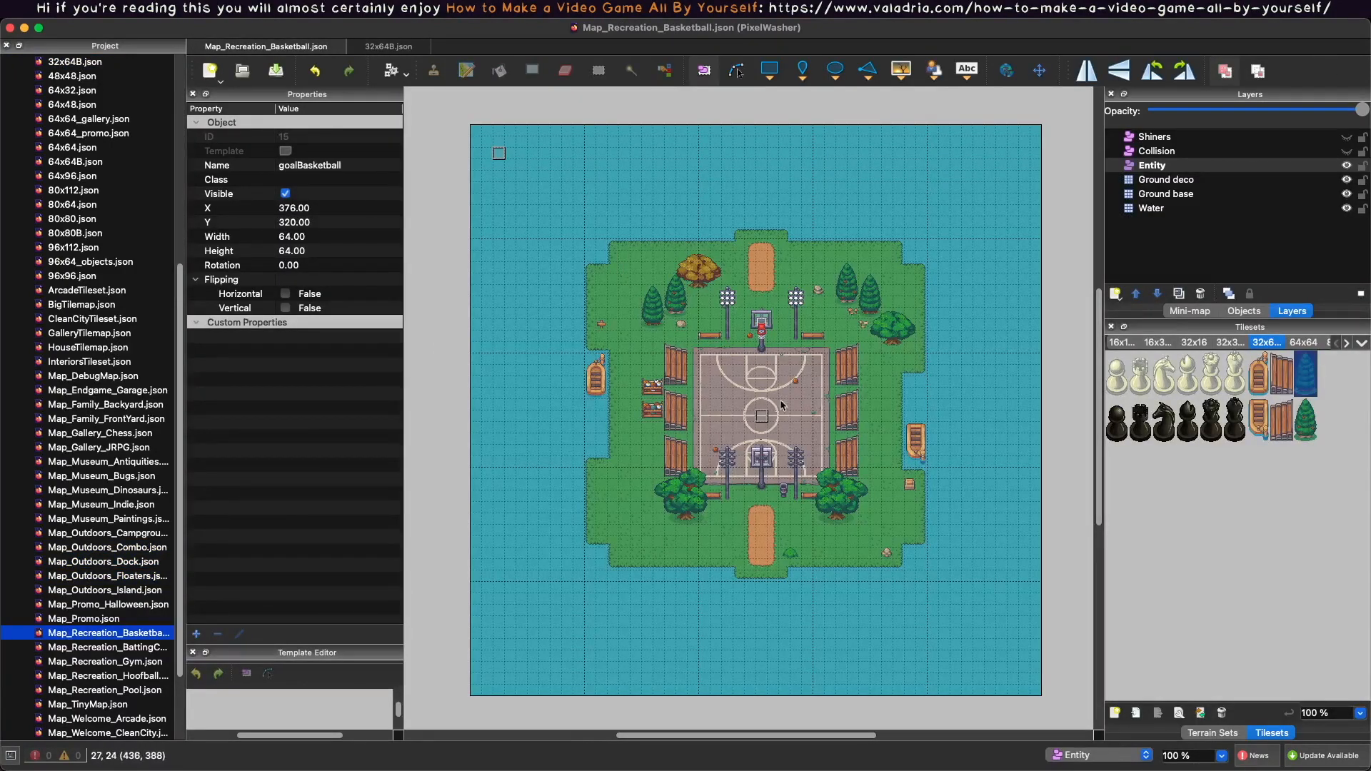
scroll(892, 331, "up", 2)
scroll(892, 331, "right", 3)
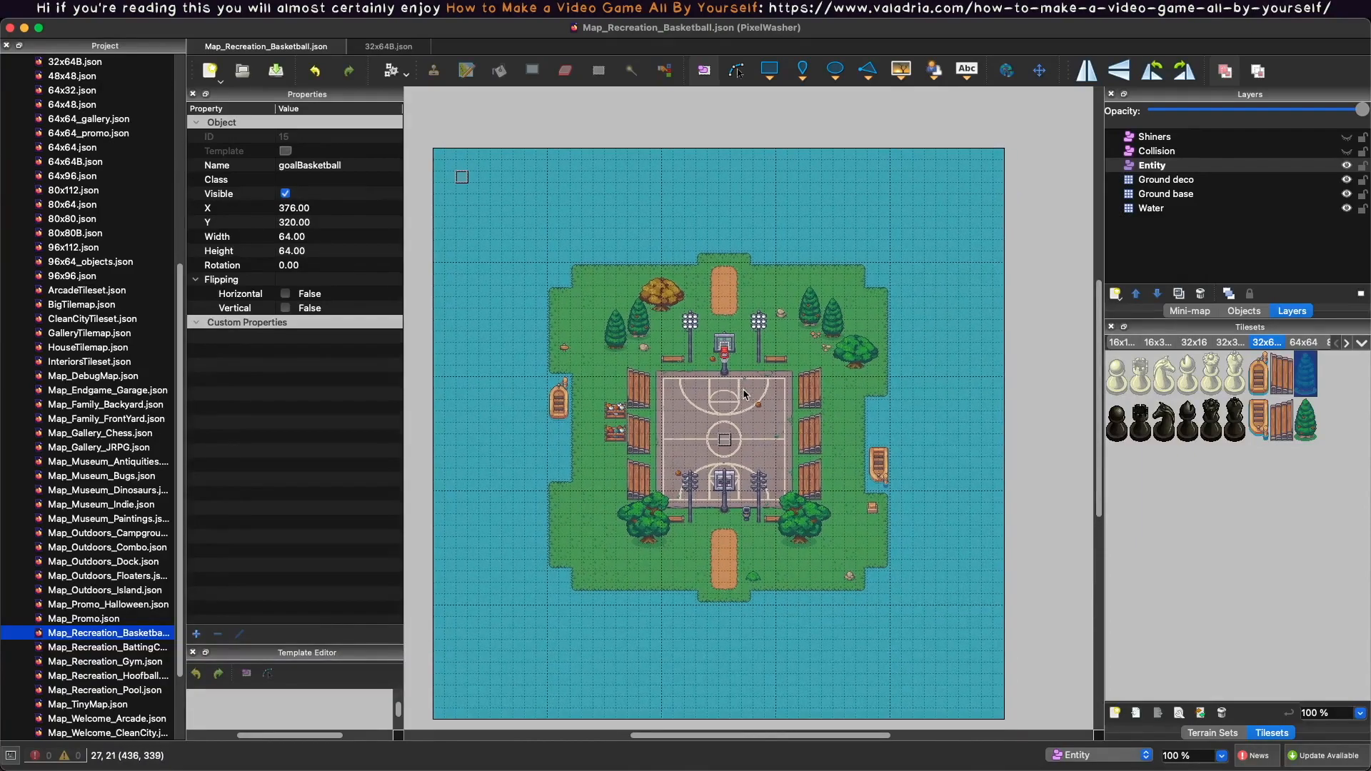
Switch to the browser, reload Pixel Washer and playtest a Recreation level by walking around and washing.
key("super+Tab")
key("super+r")
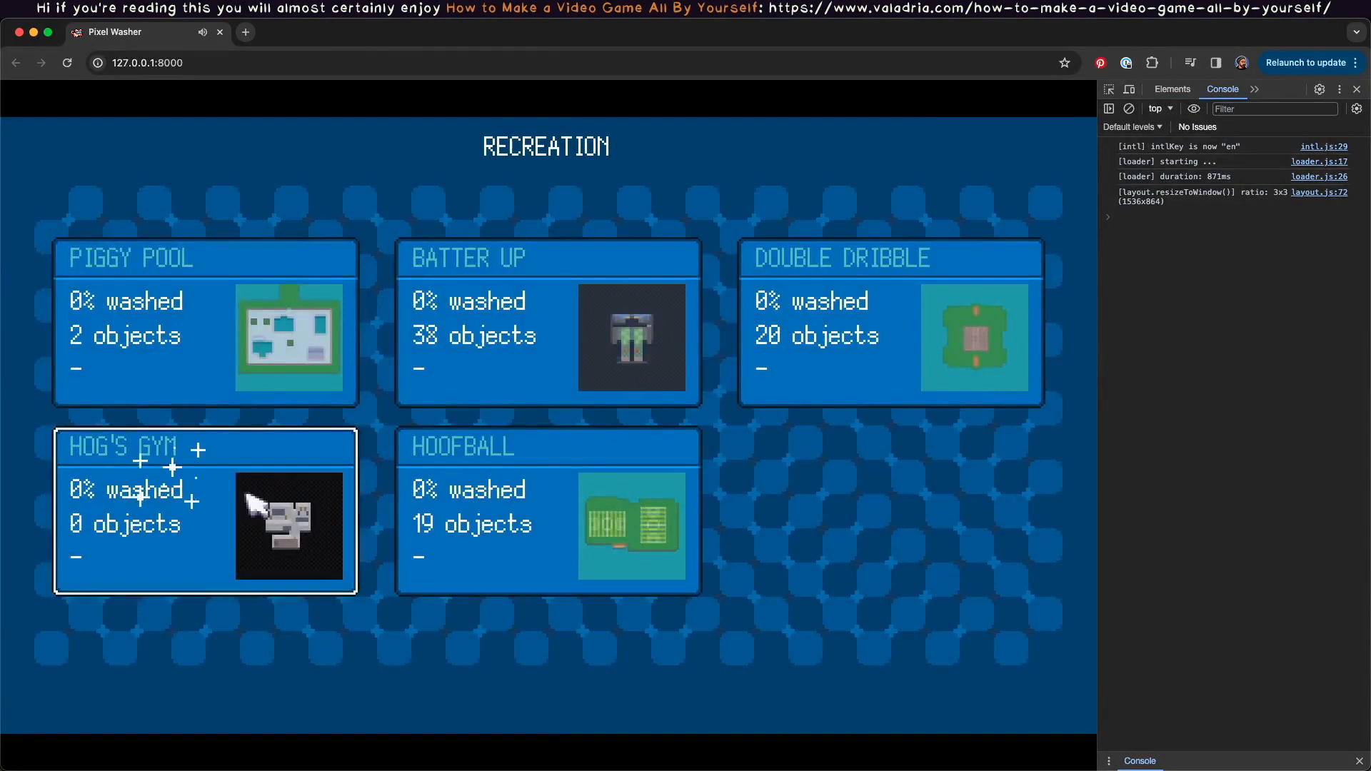
left_click(526, 474)
key("a")
key("s")
key("w")
mouse_move(525, 456)
left_mouse_down()
mouse_move(516, 442)
mouse_move(587, 479)
left_mouse_up()
key("w")
key("d")
mouse_move(623, 428)
left_mouse_down()
mouse_move(612, 413)
mouse_move(593, 499)
mouse_move(617, 430)
mouse_move(620, 524)
mouse_move(628, 437)
mouse_move(620, 515)
mouse_move(637, 516)
left_mouse_up()
key("s")
key("d")
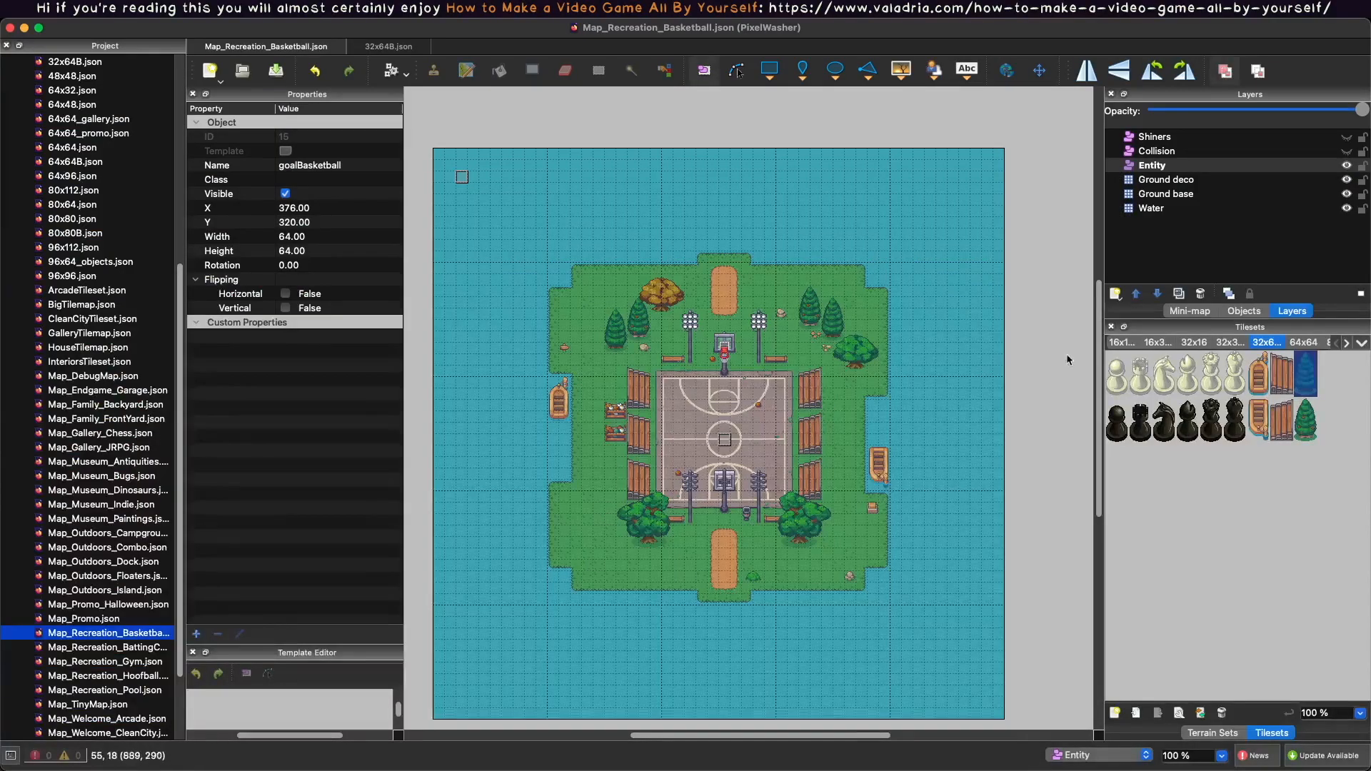
Switch back to Tiled, select the grassy bench tile in the 32x16 tileset and open that tileset for editing.
left_click(1195, 343)
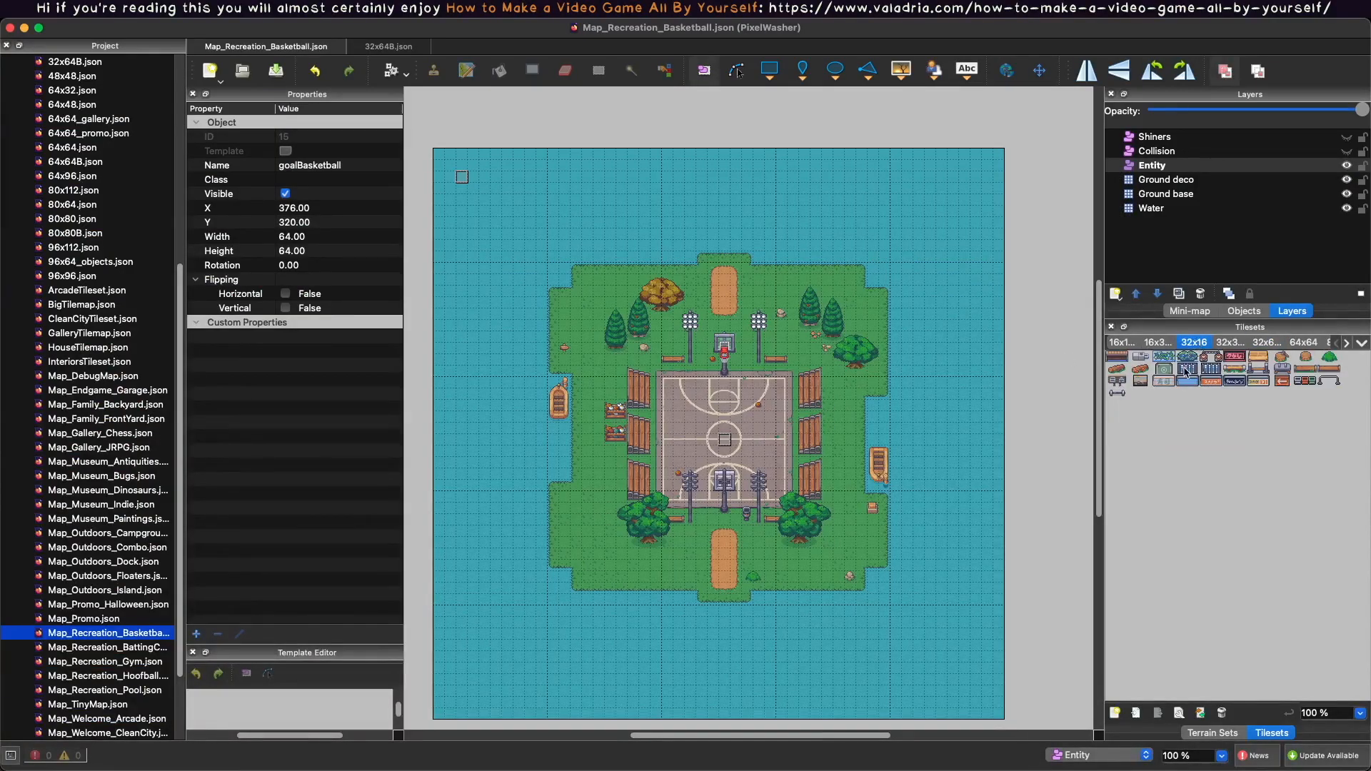
left_click(1305, 369)
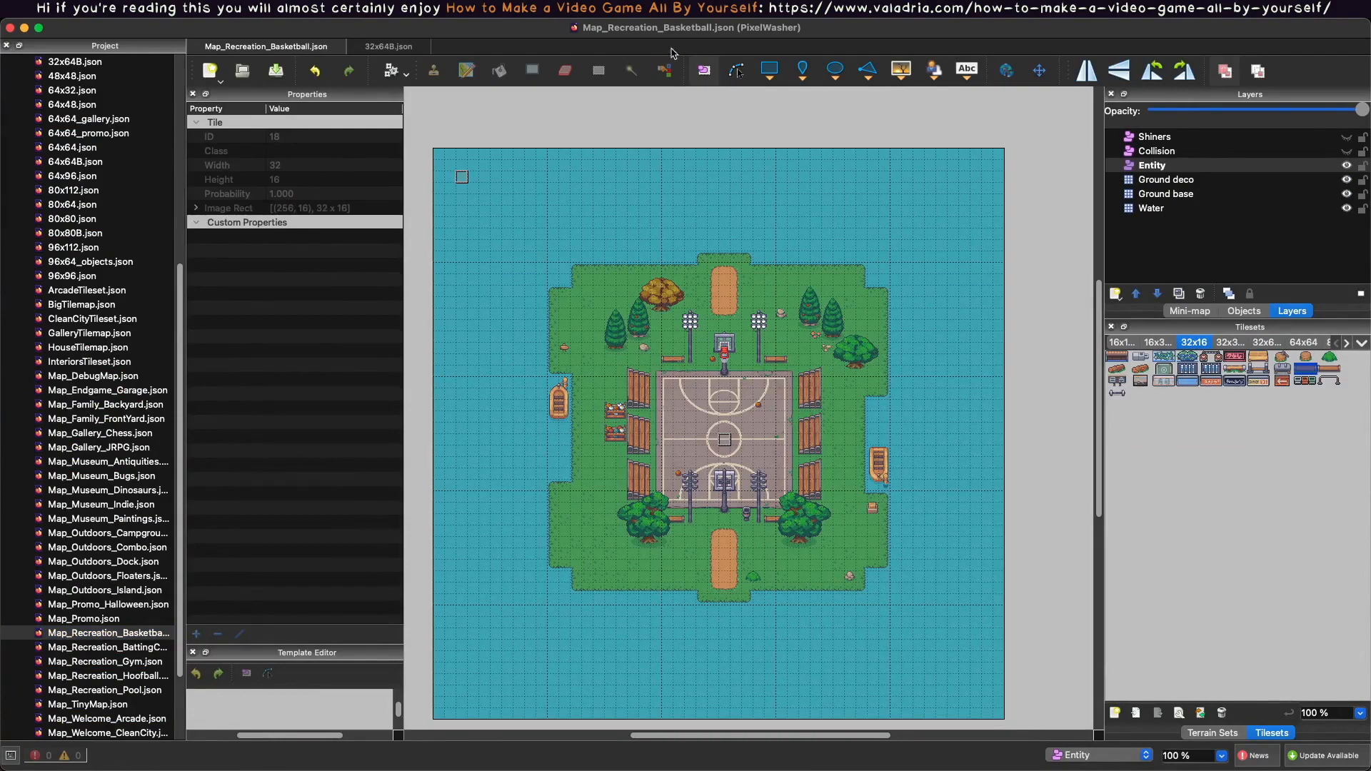
key("super+equal")
key("super+equal")
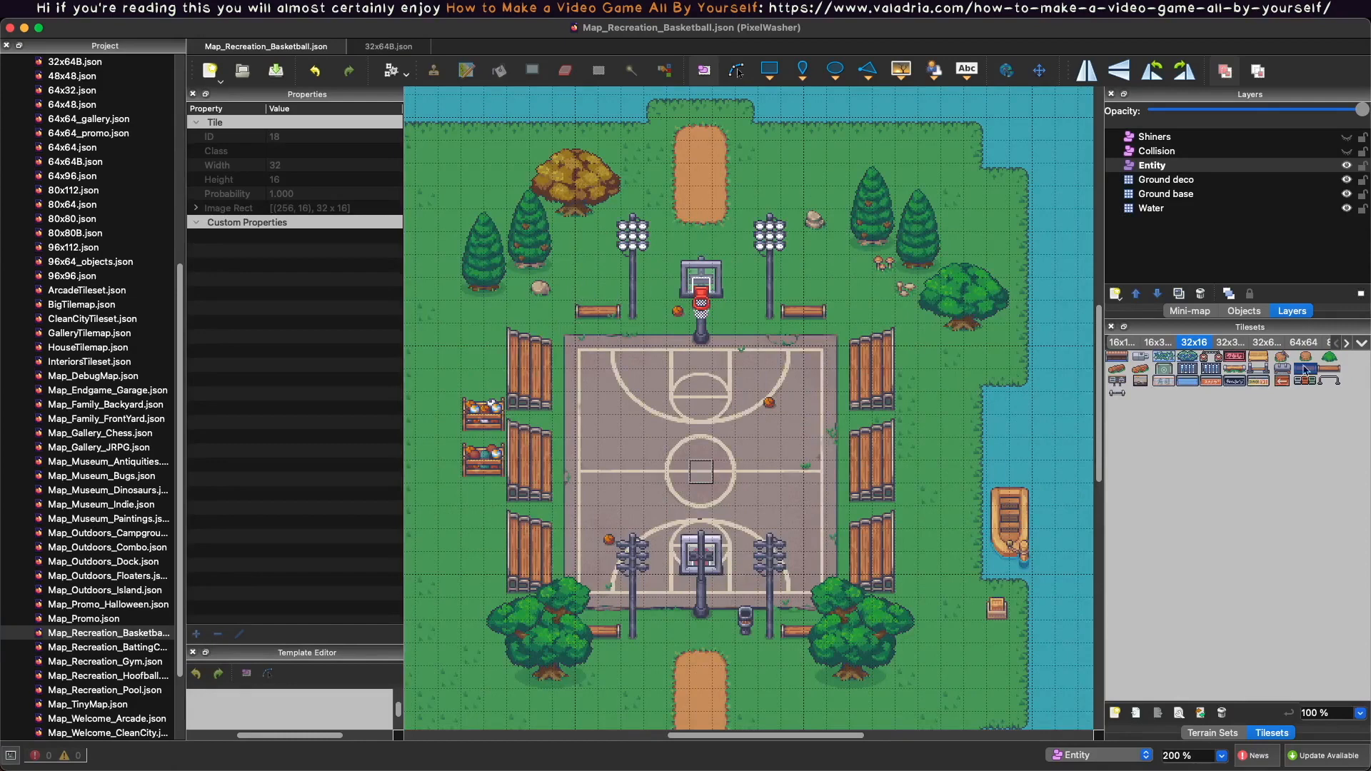
scroll(1305, 369, "up", 2, "ctrl")
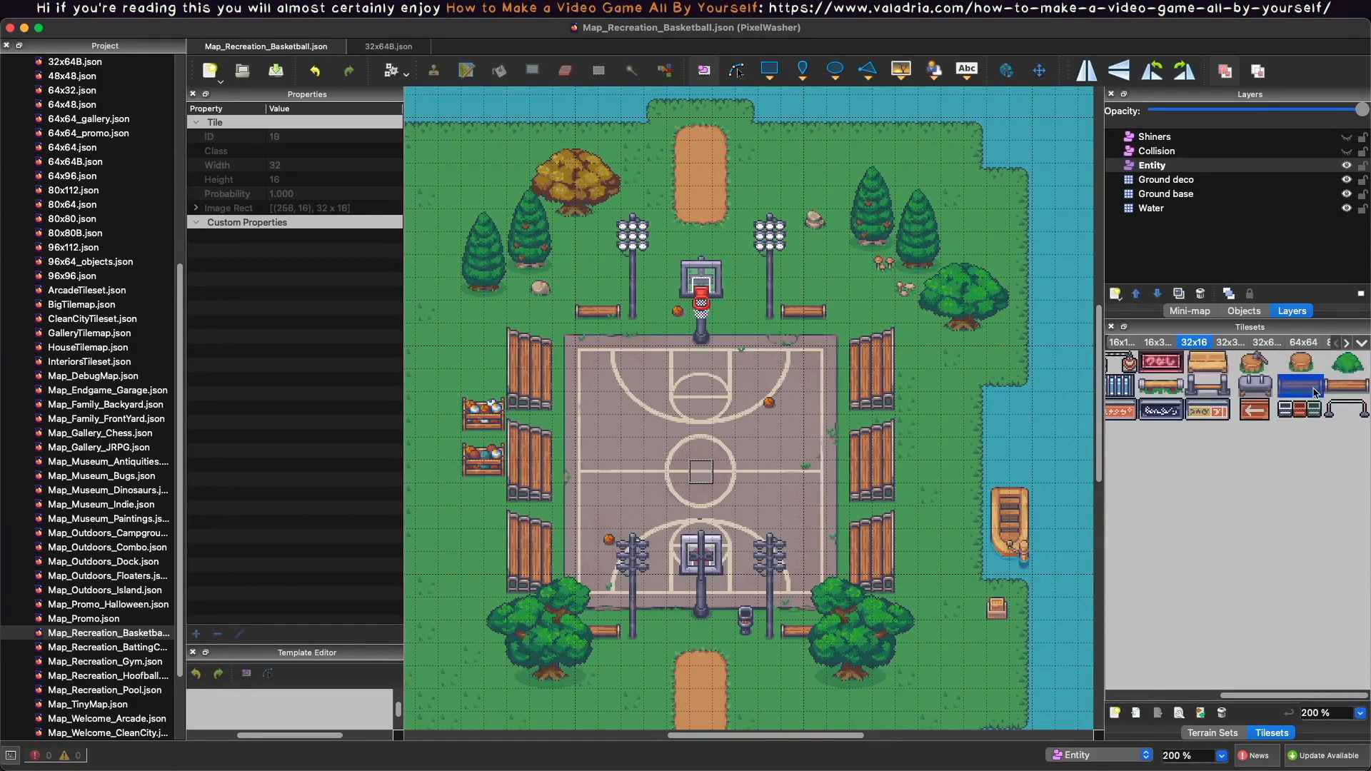
left_click(1179, 713)
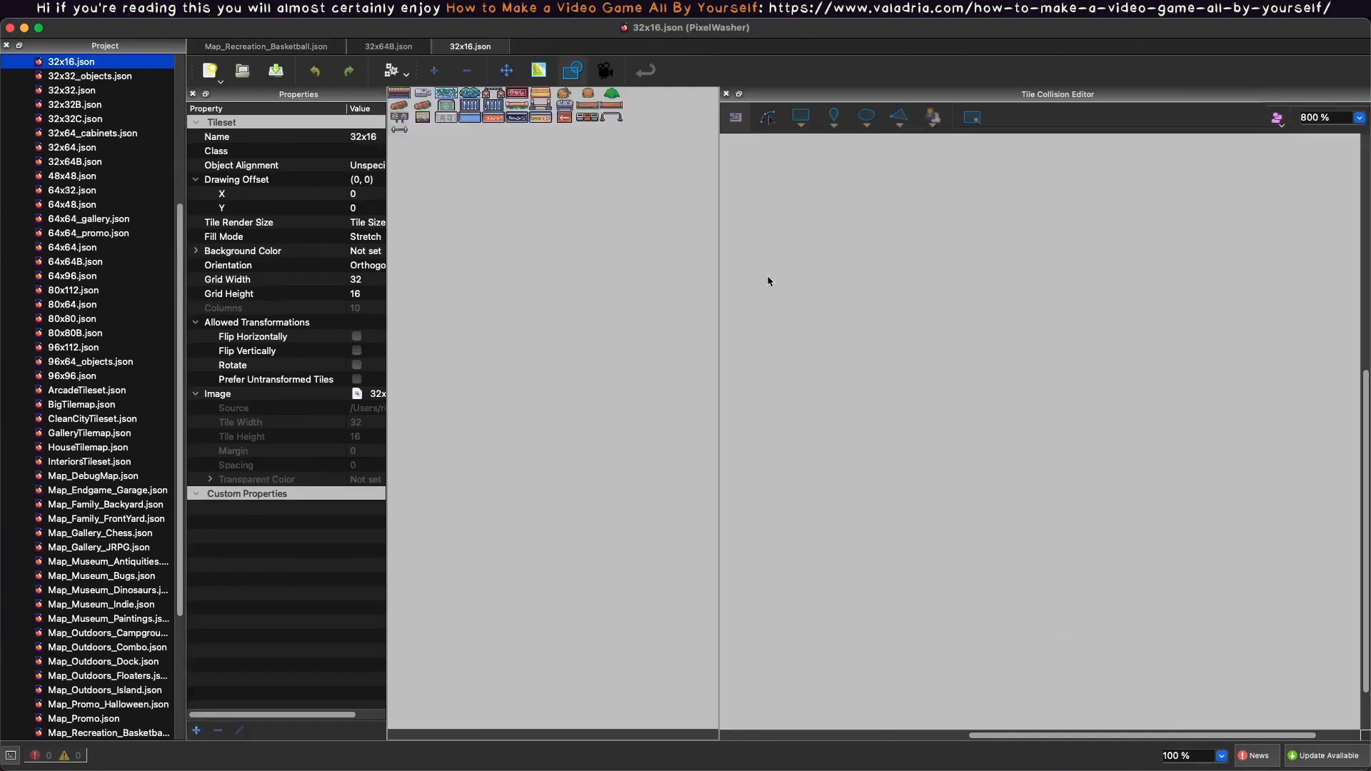
Copy the green bush tile's grime area and collider, and paste them in place on the bench tile.
left_click(565, 105)
left_click(611, 94)
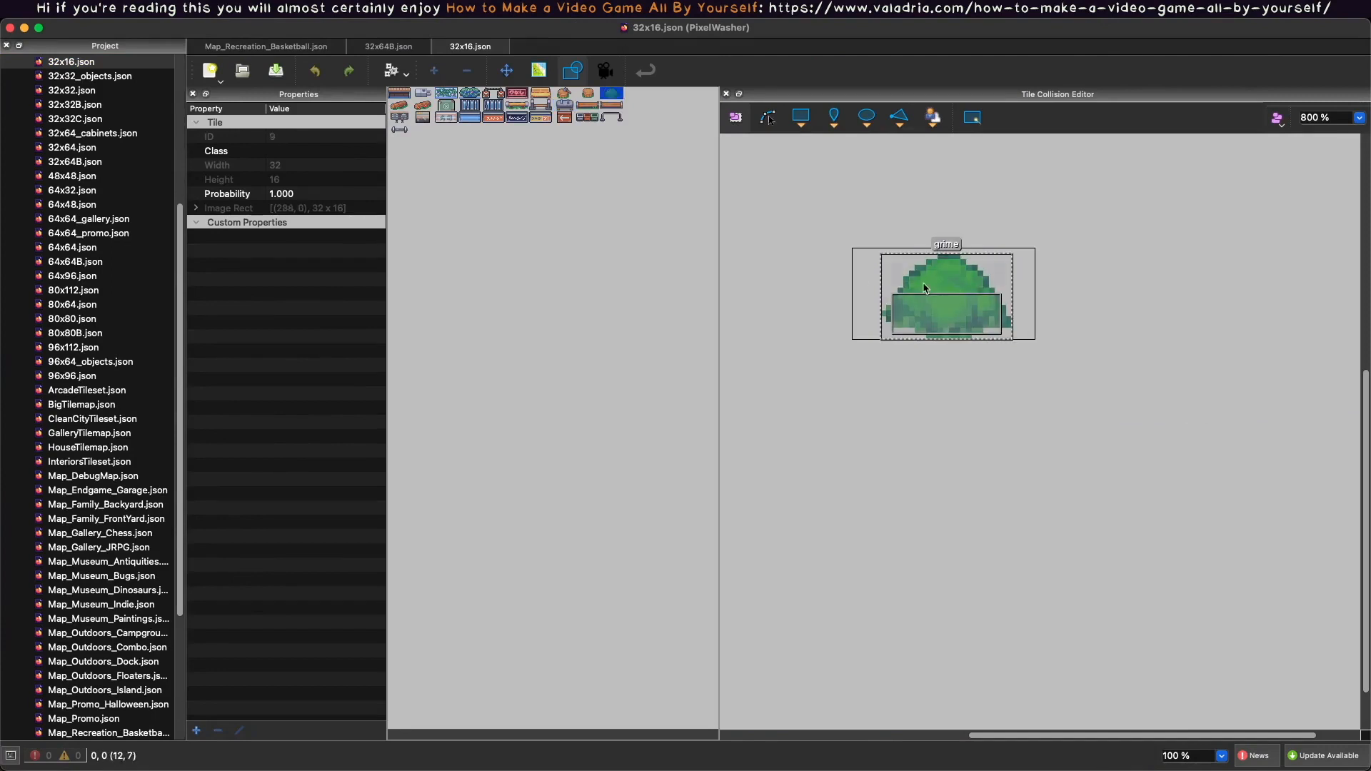
left_click_drag(829, 207, 995, 344)
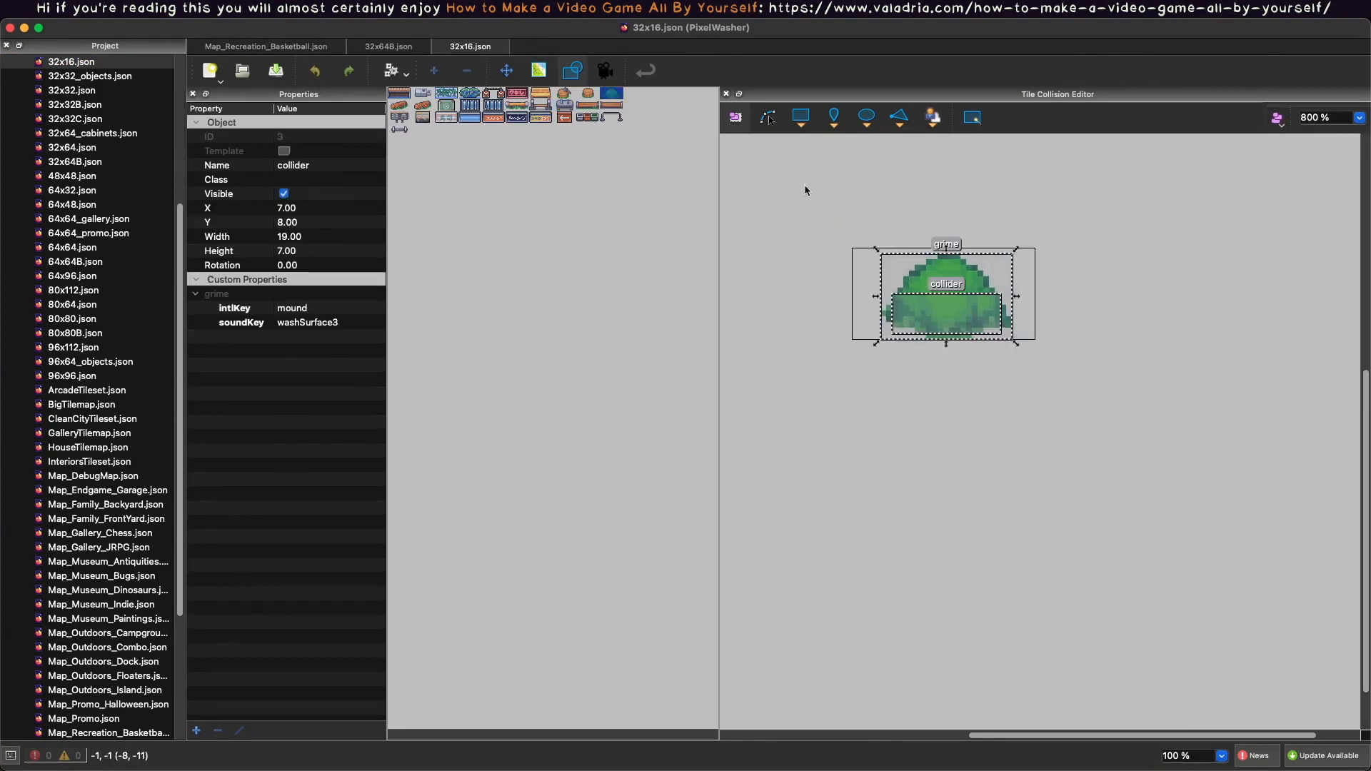
left_click(618, 106)
key("super+shift+v")
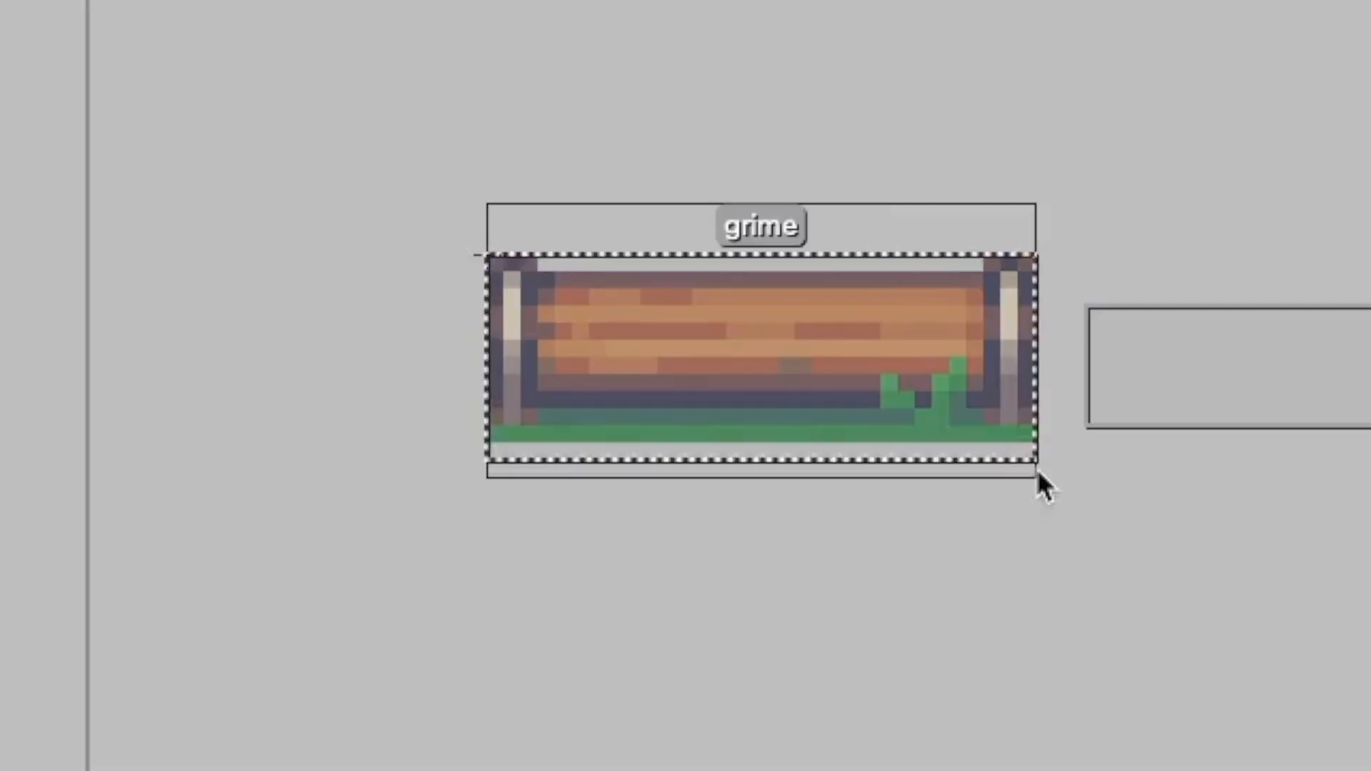
Fit the grime area over the grassy bench at X 0, Y 3 with size 32 × 11, and rename it bench.
left_click_drag(1035, 336, 1037, 329)
left_click_drag(1044, 447, 1045, 449)
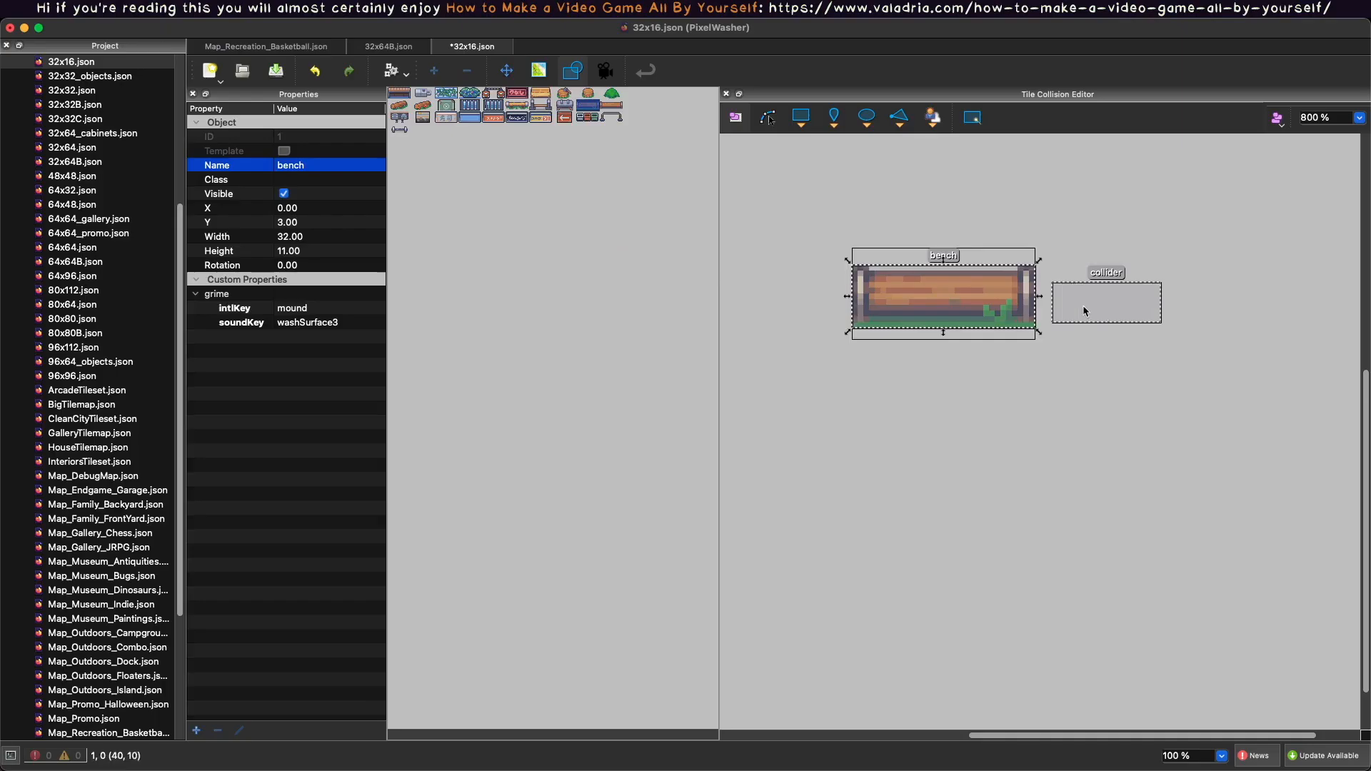
left_click(1288, 401)
Move the collider onto the grassy bench, widen it to almost the bench's full width and lower it over the legs.
left_click_drag(1103, 301, 895, 291)
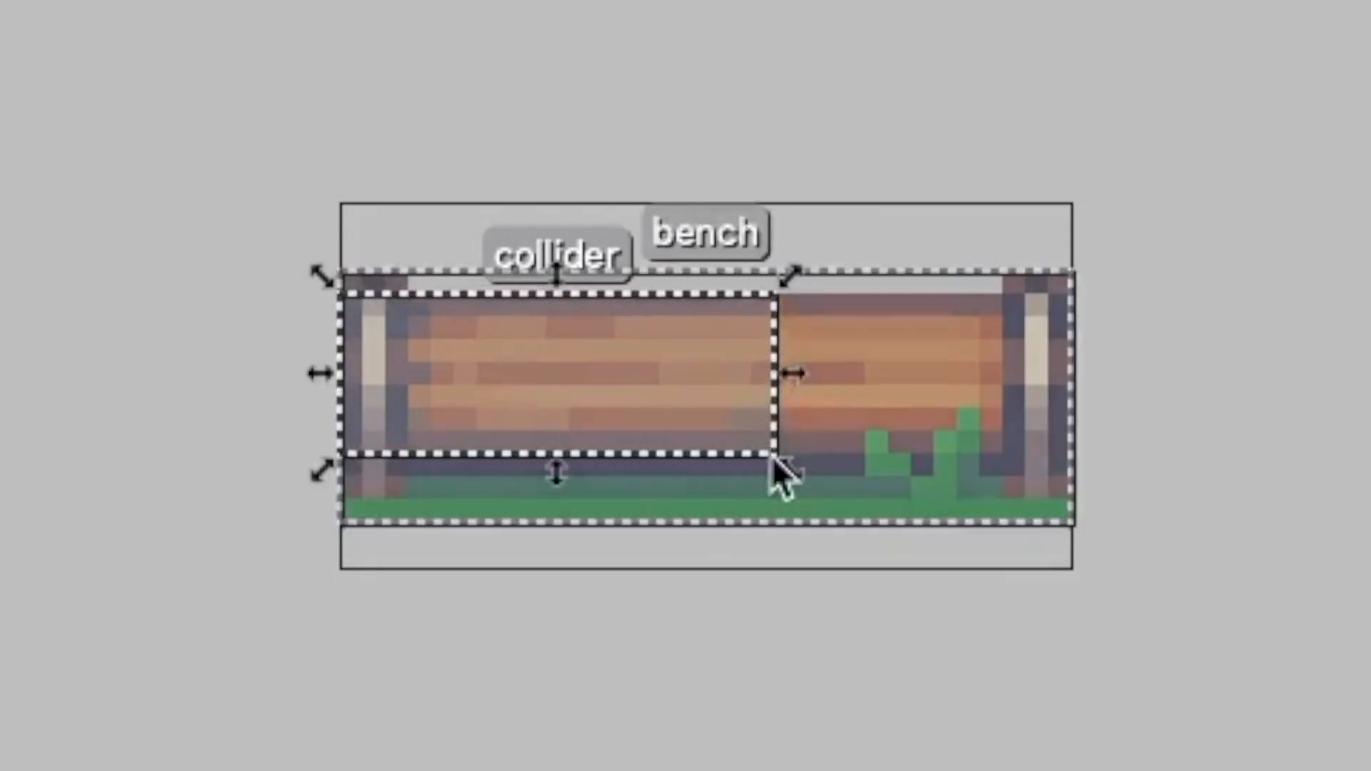
left_click_drag(790, 465, 1060, 463)
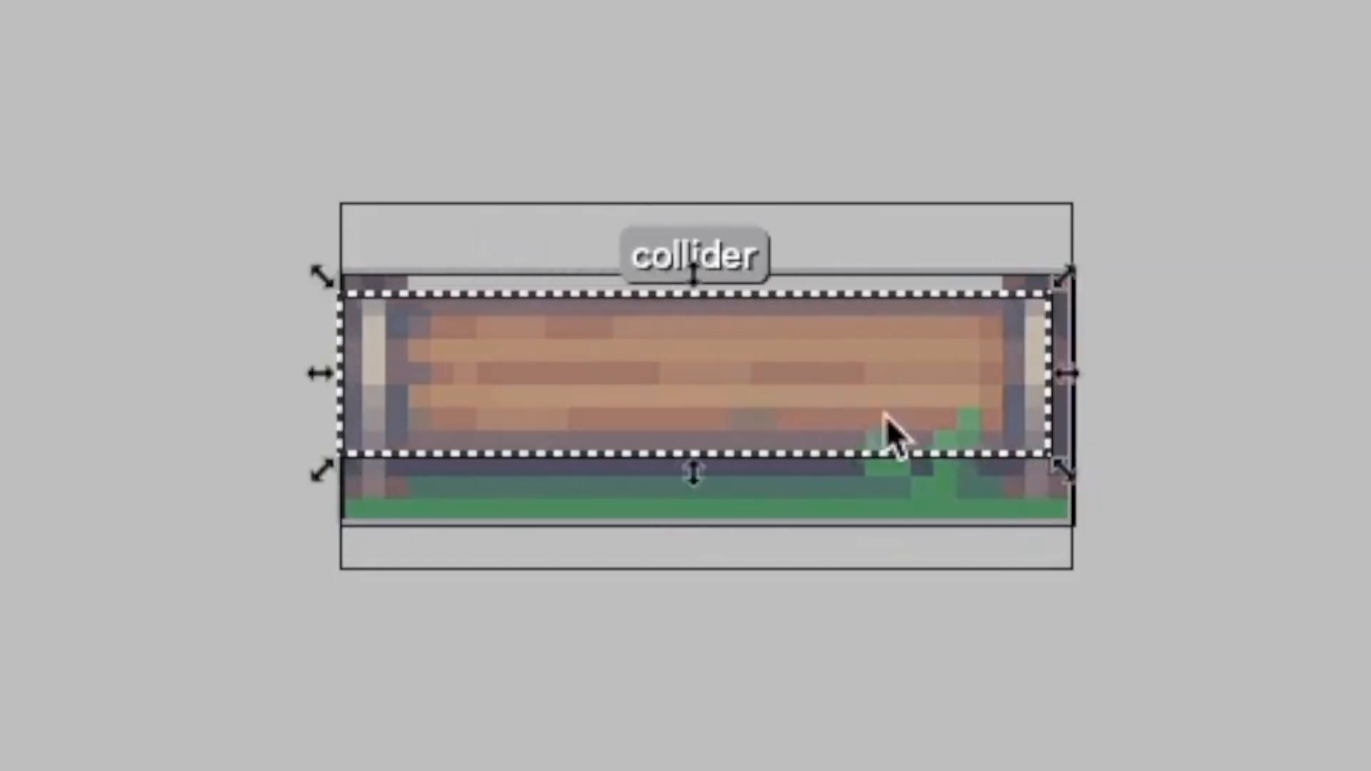
left_click_drag(790, 360, 790, 417)
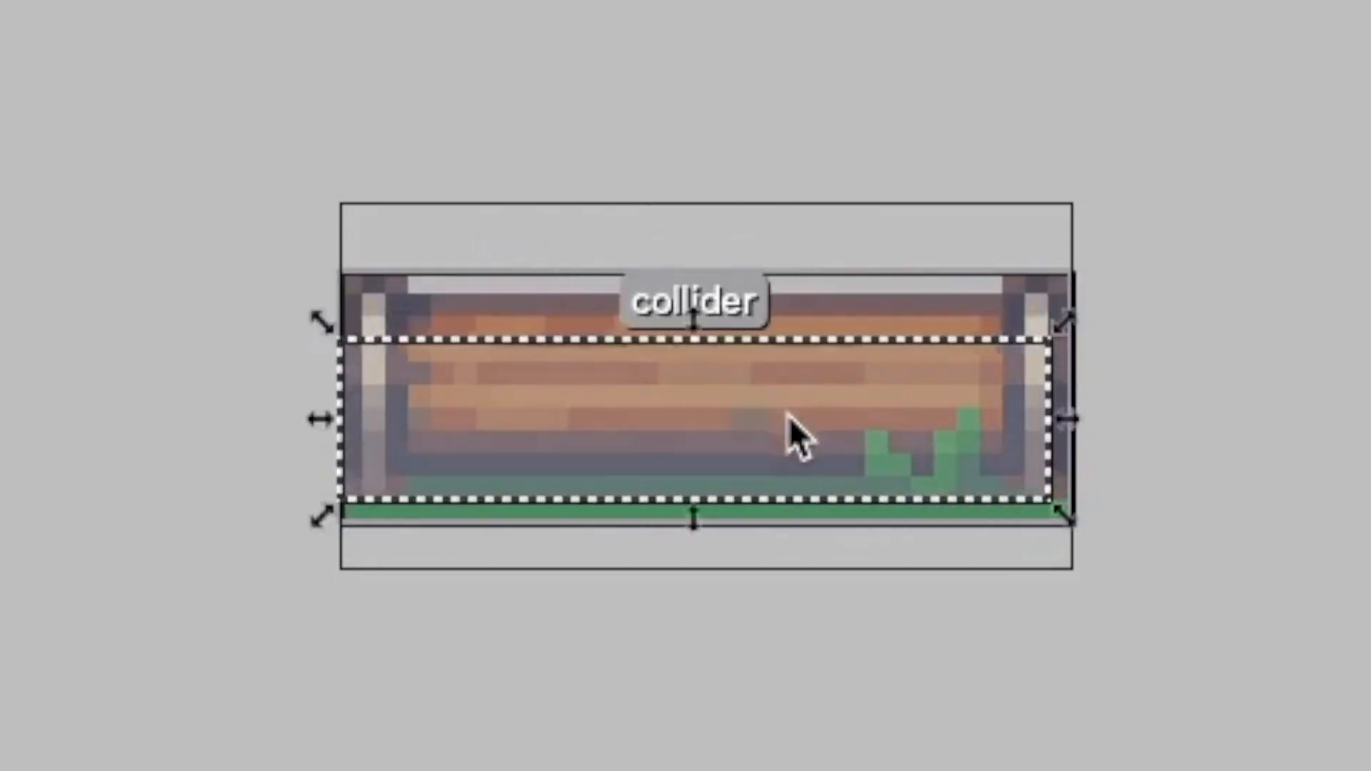
left_click(1349, 457)
left_click(932, 397)
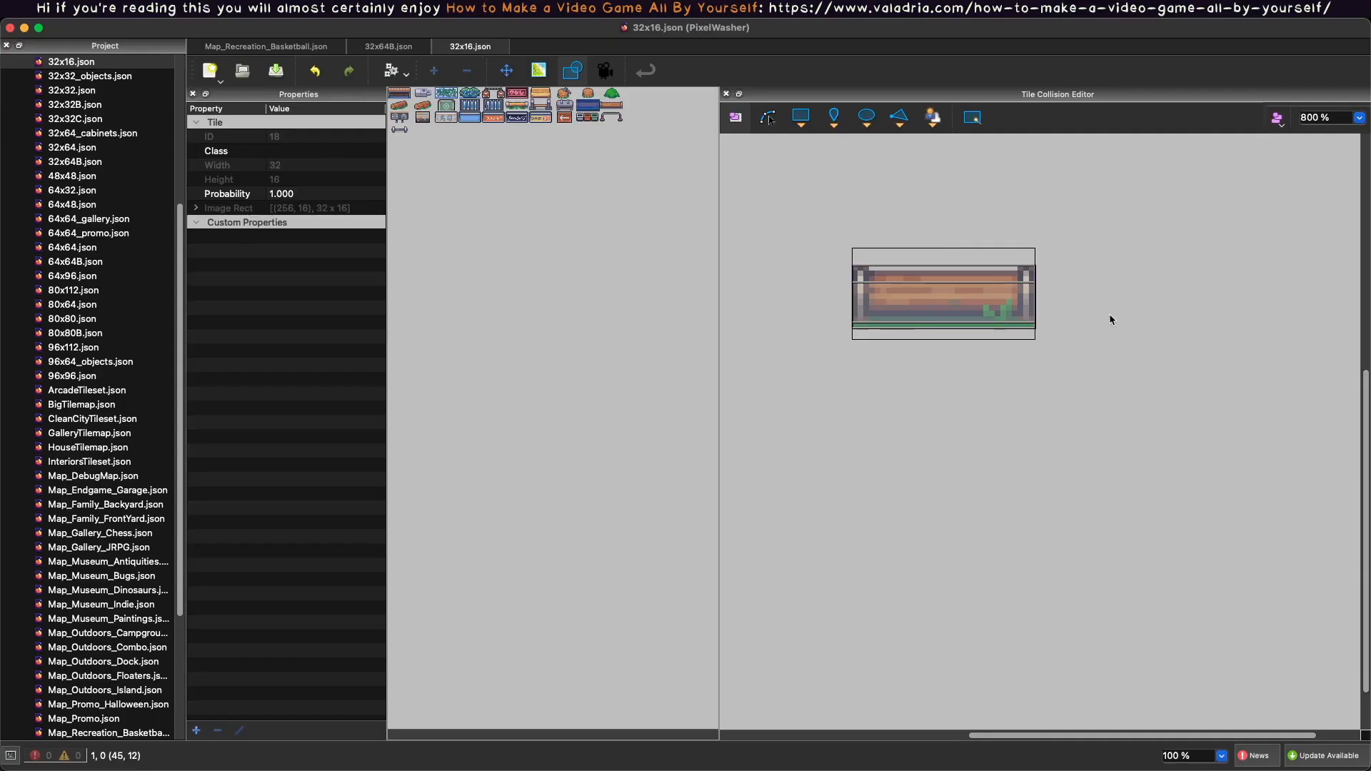
Copy the grassy bench's grime area and collider to the plain bench tile and save the 32x16 tileset.
left_click_drag(798, 235, 1126, 367)
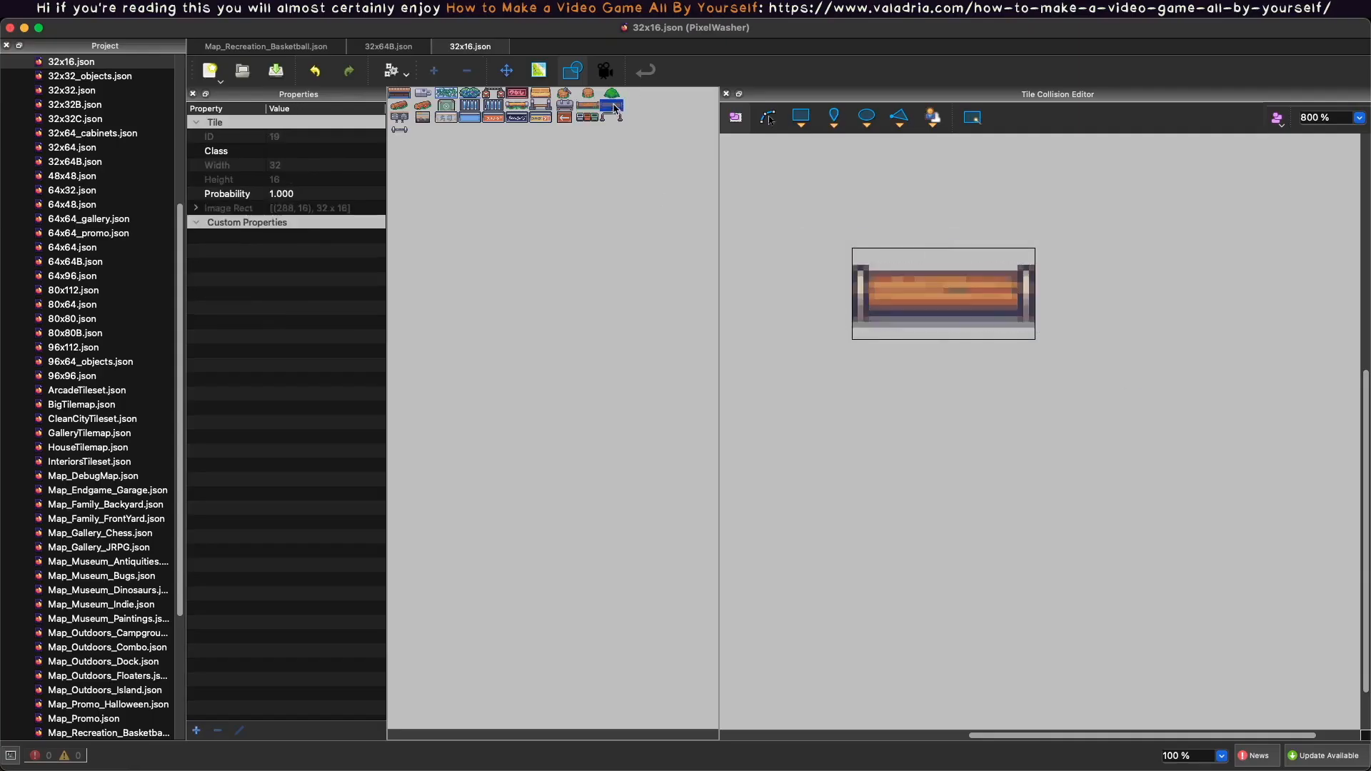
left_click(854, 190)
key("super+s")
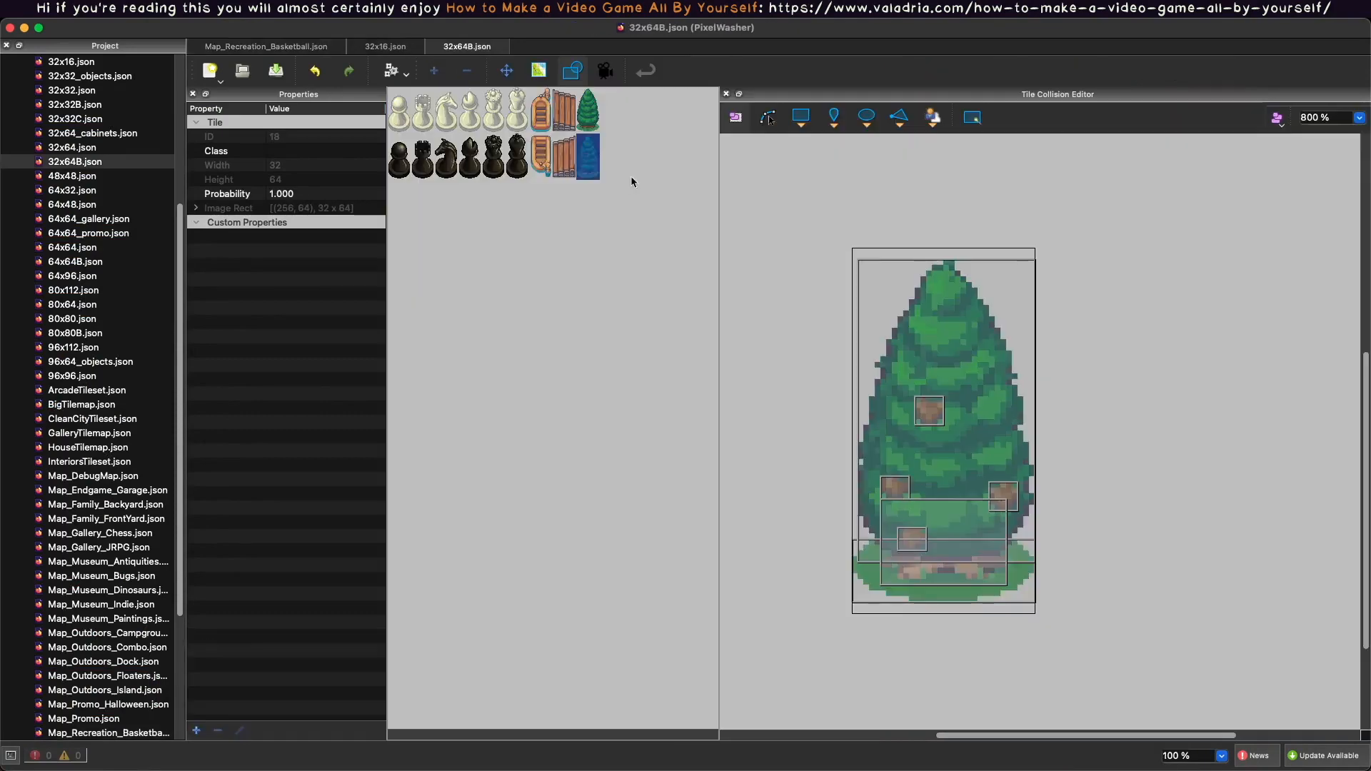
Copy all grime areas and the collider from the upper pine tree tile and paste them in place on the upper bleacher tile.
left_click(543, 152)
left_click(578, 157)
left_click(592, 117)
left_click_drag(815, 248, 1099, 697)
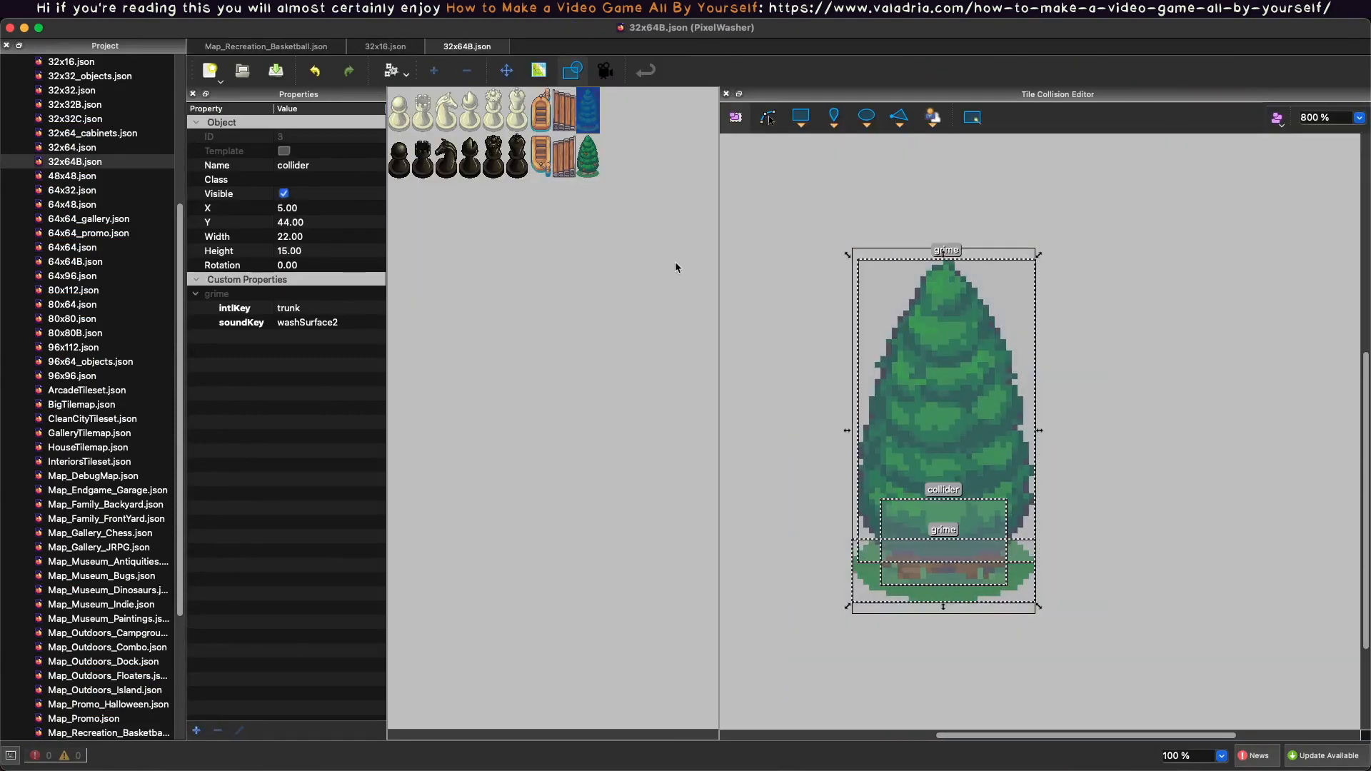
left_click(564, 111)
key("super+shift+v")
Clear the pasted shapes off the bleacher and fit the leaves grime area over its first section at X 0, Y 3, size 9 × 59.
left_click(1134, 314)
left_click(941, 370)
left_click_drag(943, 371, 1186, 370)
left_click_drag(870, 560, 1102, 628)
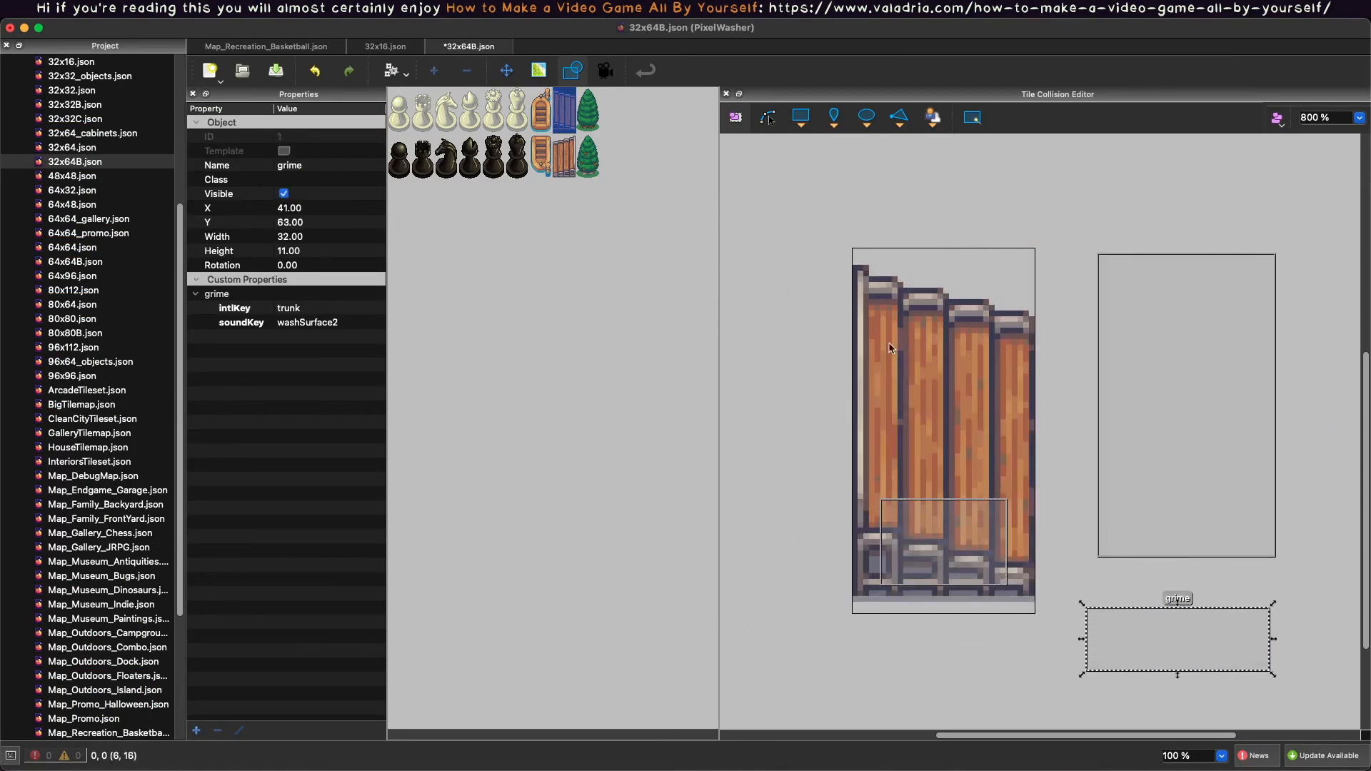
left_click_drag(940, 542, 782, 394)
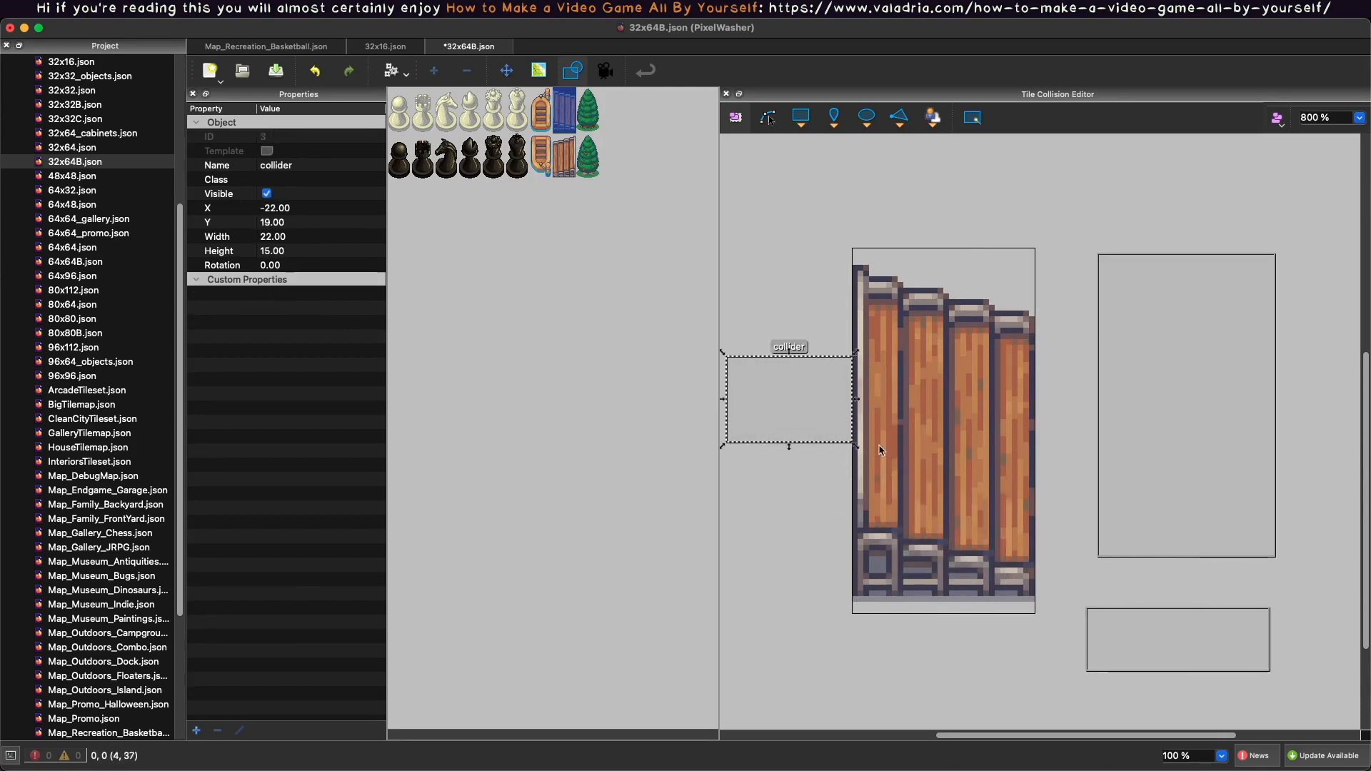
left_click_drag(808, 383, 1048, 177)
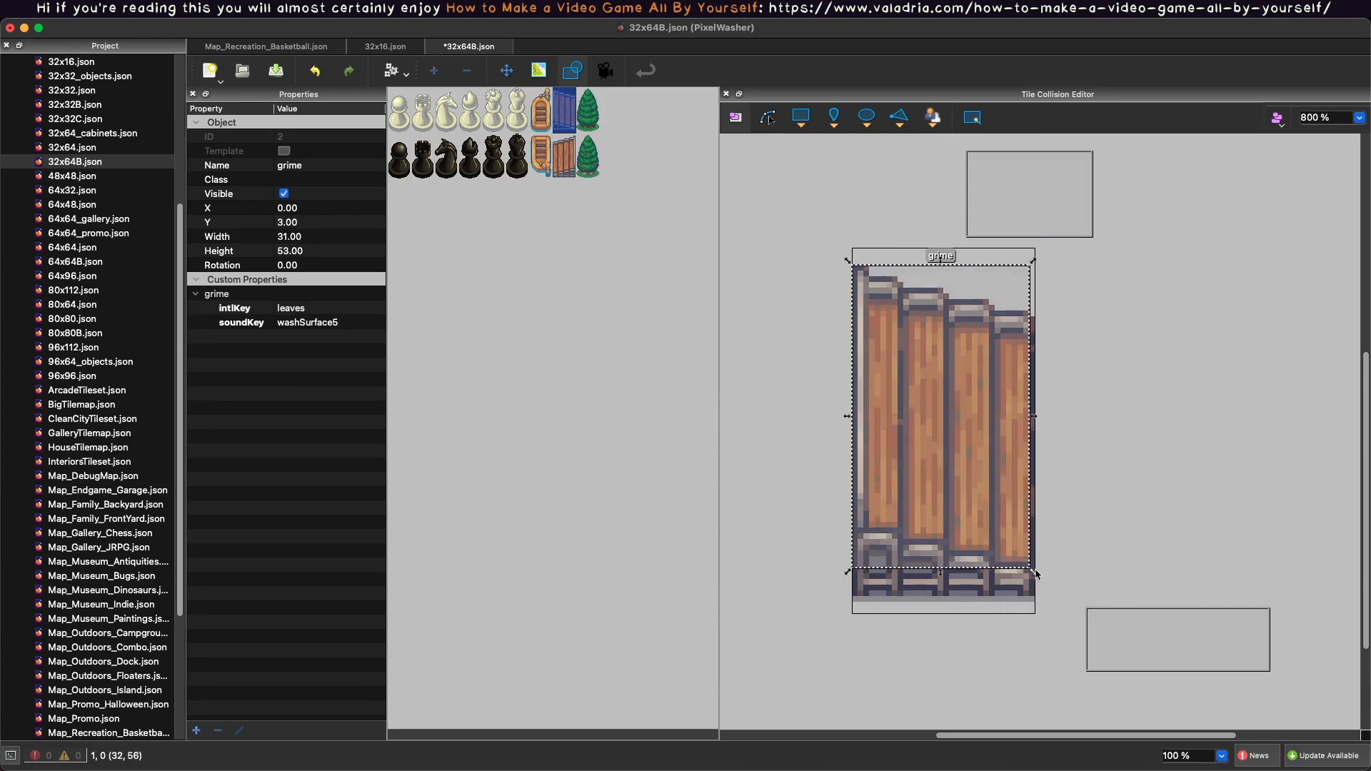
left_click_drag(1034, 575, 909, 607)
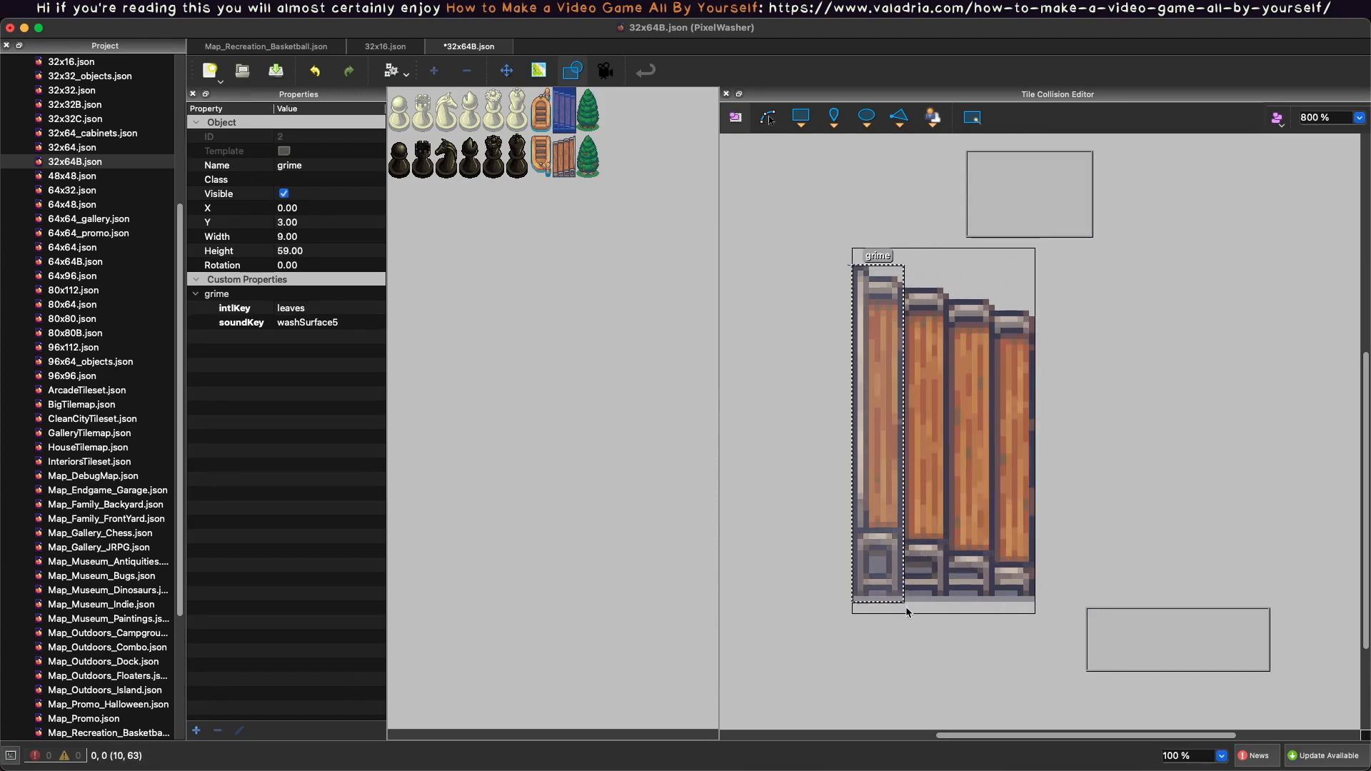
Keep the first section's area named grime, and set its intlKey to bench and soundKey to washSurface4.
double_click(307, 174)
type("b")
left_click(294, 166)
type("grime")
left_click(294, 307)
type("bench")
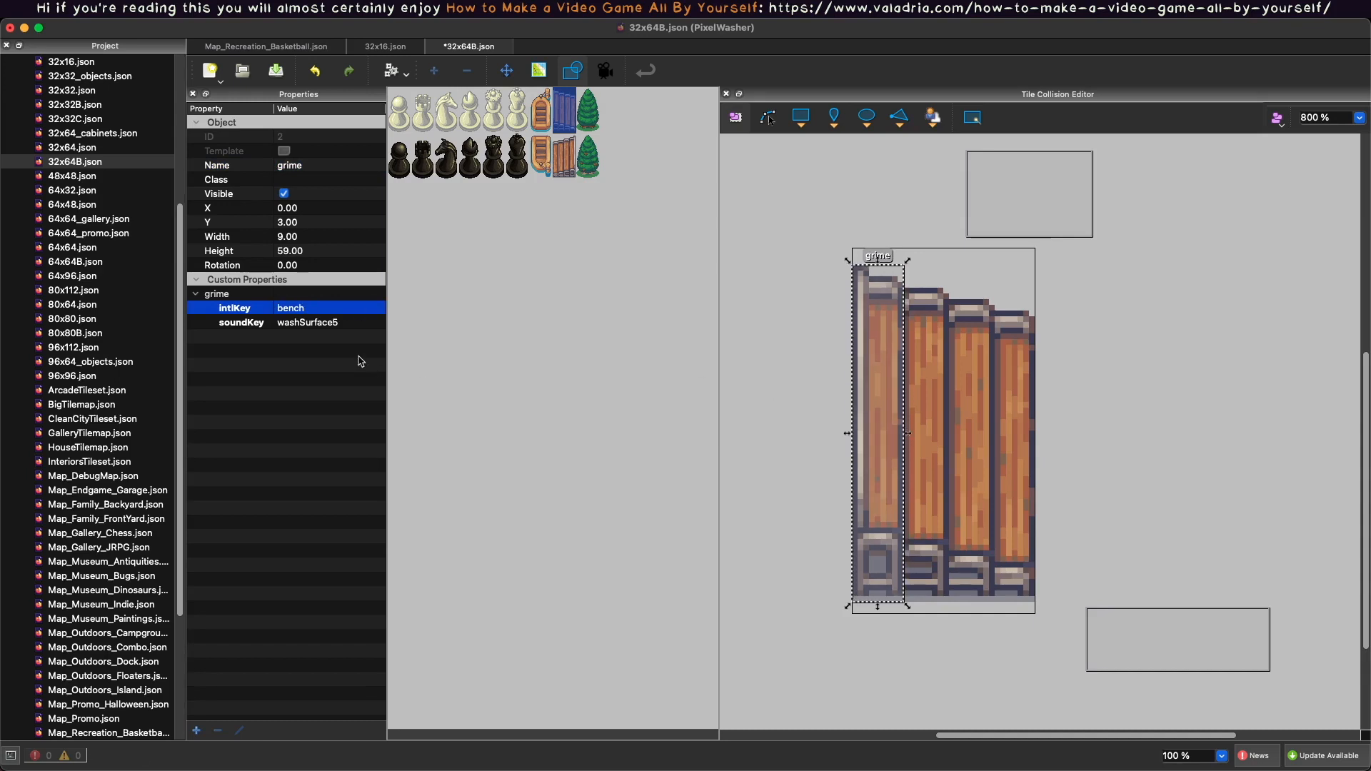
left_click(329, 322)
Duplicate the grime area onto the second bleacher section at X 9, Y 7, size 8 × 55, with soundKey washSurface3.
left_click_drag(904, 289, 954, 606)
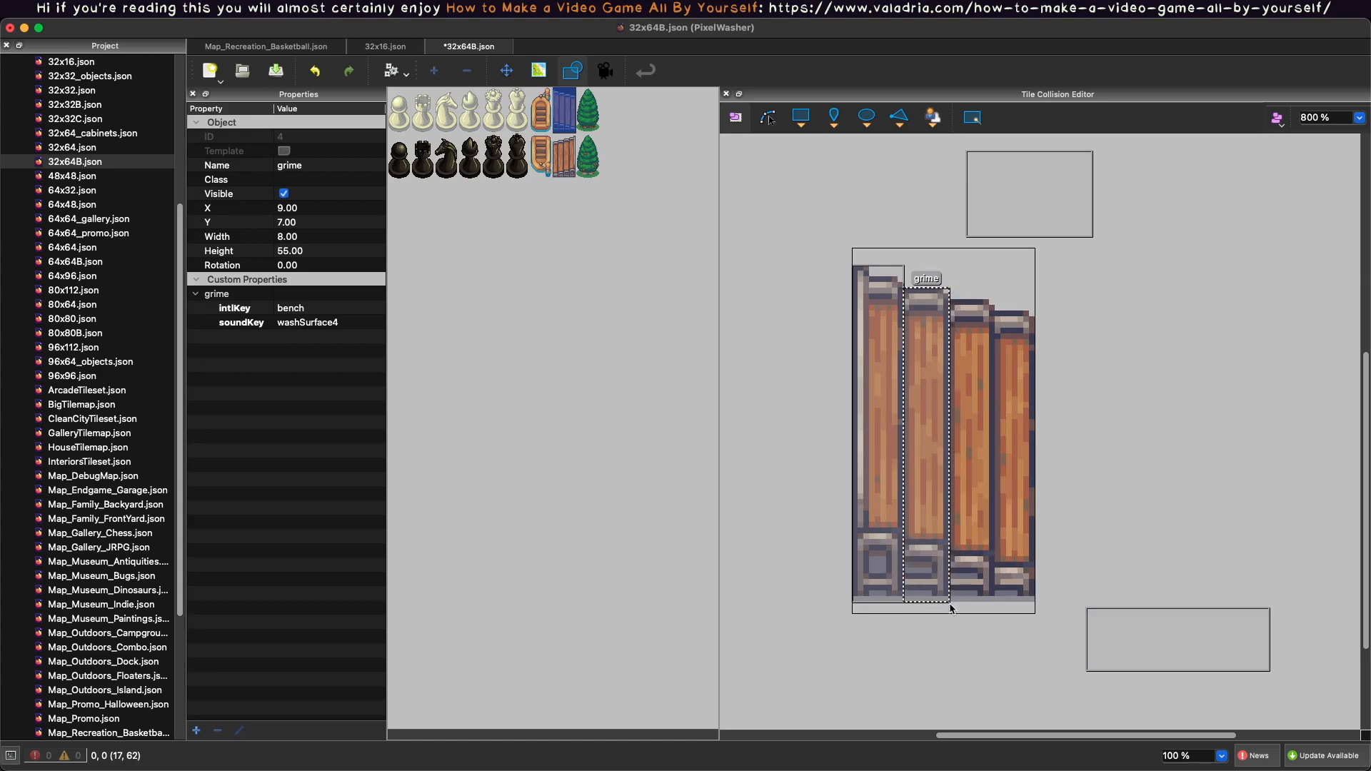
left_click(329, 322)
key("BackSpace")
type("3")
key("Return")
Duplicate the grime area onto the third bleacher section at X 17, Y 9, size 8 × 53, with soundKey washSurface2.
key("super+d")
left_click_drag(922, 352, 969, 351)
left_click_drag(971, 284, 972, 295)
left_click(344, 323)
key("Right")
key("BackSpace")
type("2")
key("Return")
Duplicate the grime area onto the fourth section at X 25, Y 11, size 7 × 51, with soundKey washSurface1, and check each section's properties.
key("super+d")
left_click_drag(969, 356, 1018, 350)
left_click_drag(1045, 295, 1038, 306)
left_click(345, 321)
key("Right")
key("BackSpace")
type("1")
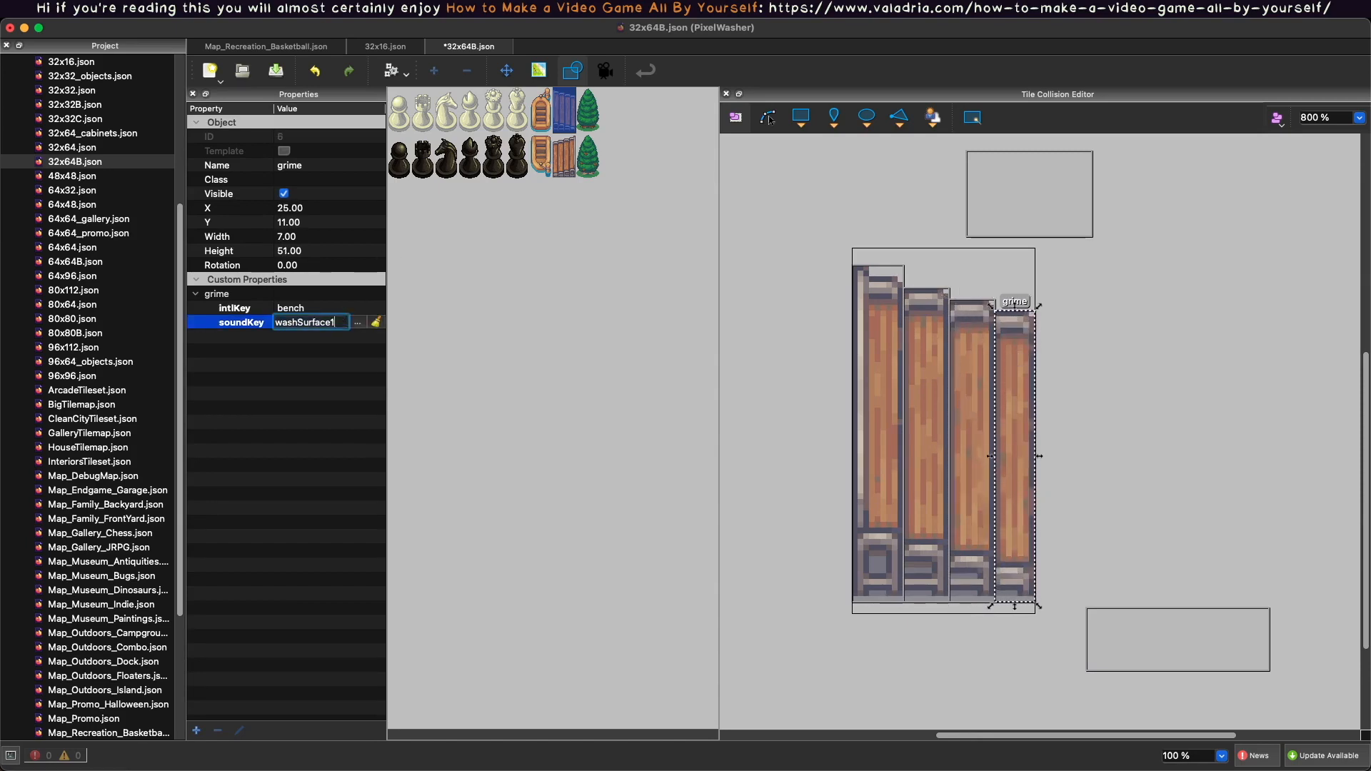
left_click(878, 242)
left_click(889, 323)
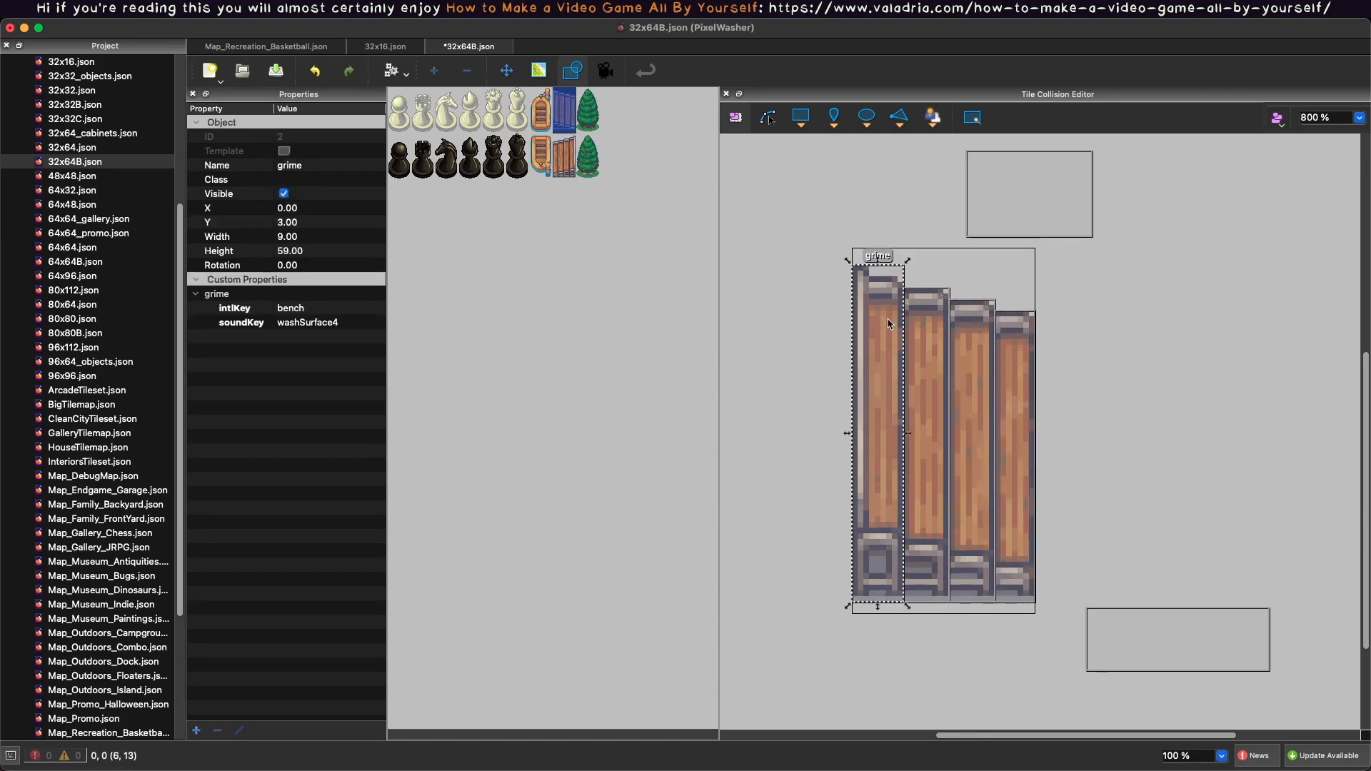
left_click(928, 340)
left_click(969, 354)
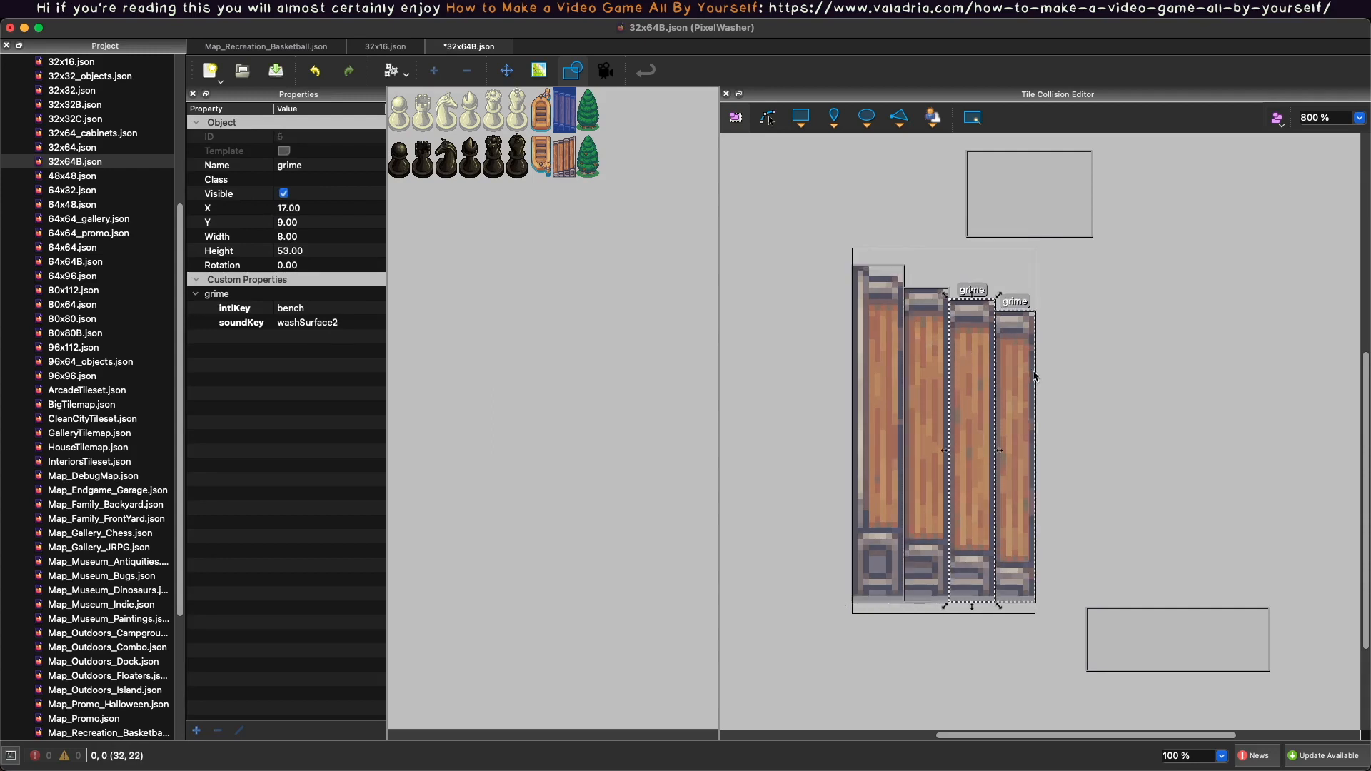
left_click(1072, 364)
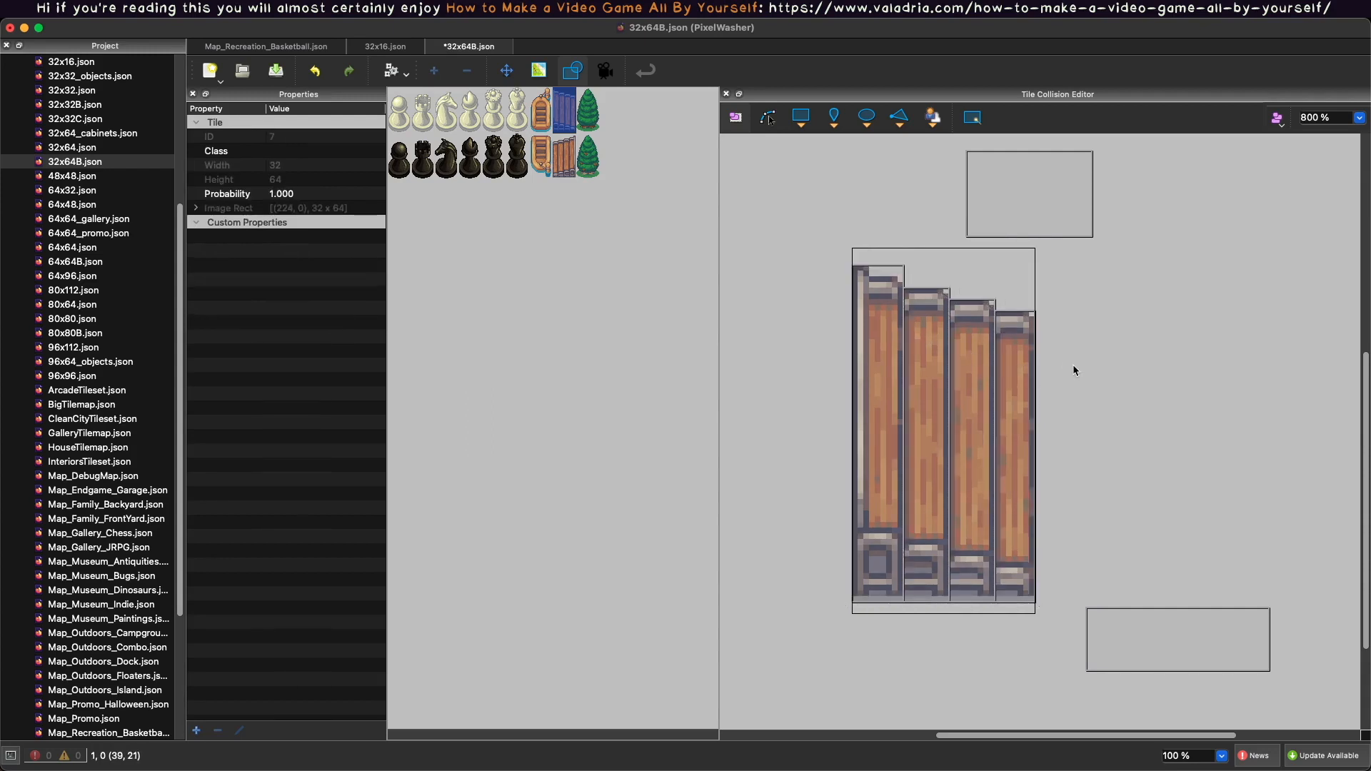
Delete the spare trunk grime area and fit the collider across the bleacher at X 0, Y 16 with size 32 × 44.
left_click(1147, 640)
left_click_drag(1205, 634, 972, 541)
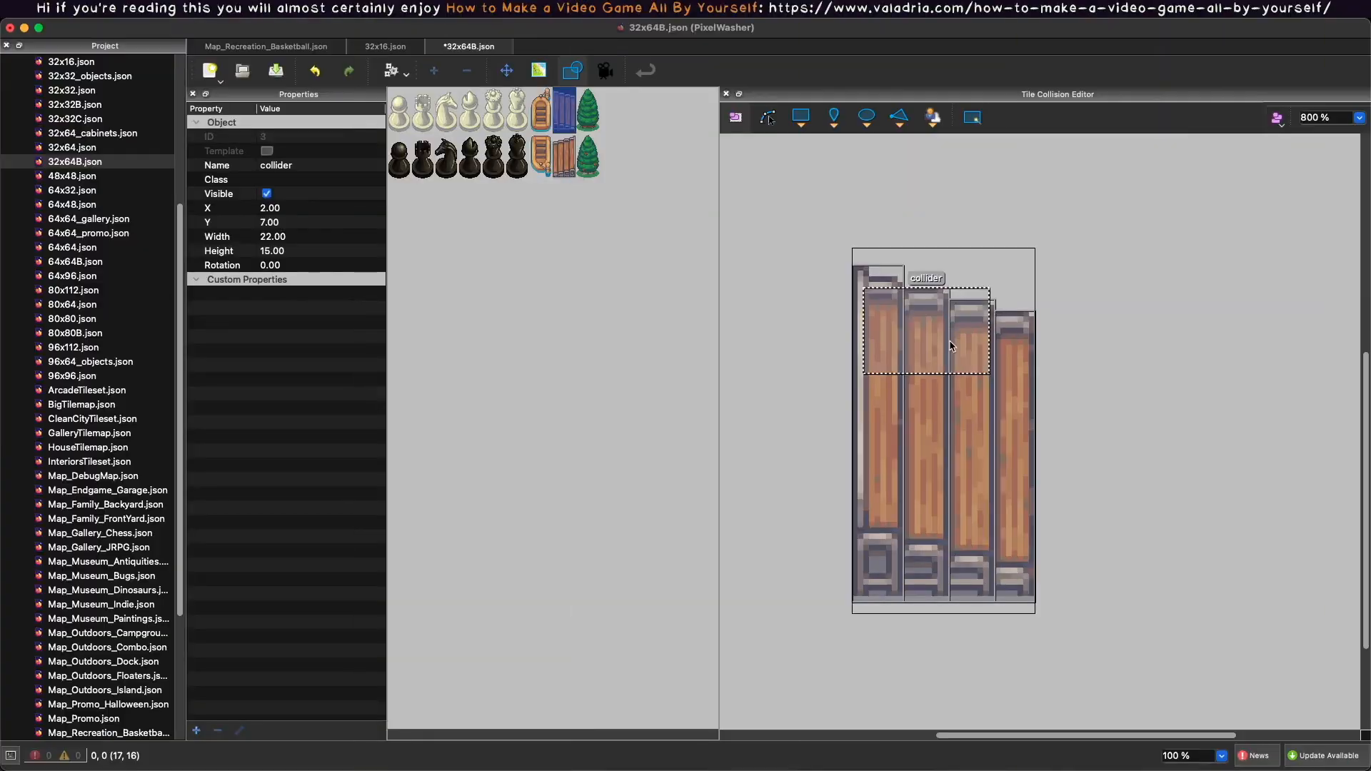
left_click_drag(953, 350, 1040, 329)
left_click_drag(944, 369, 947, 546)
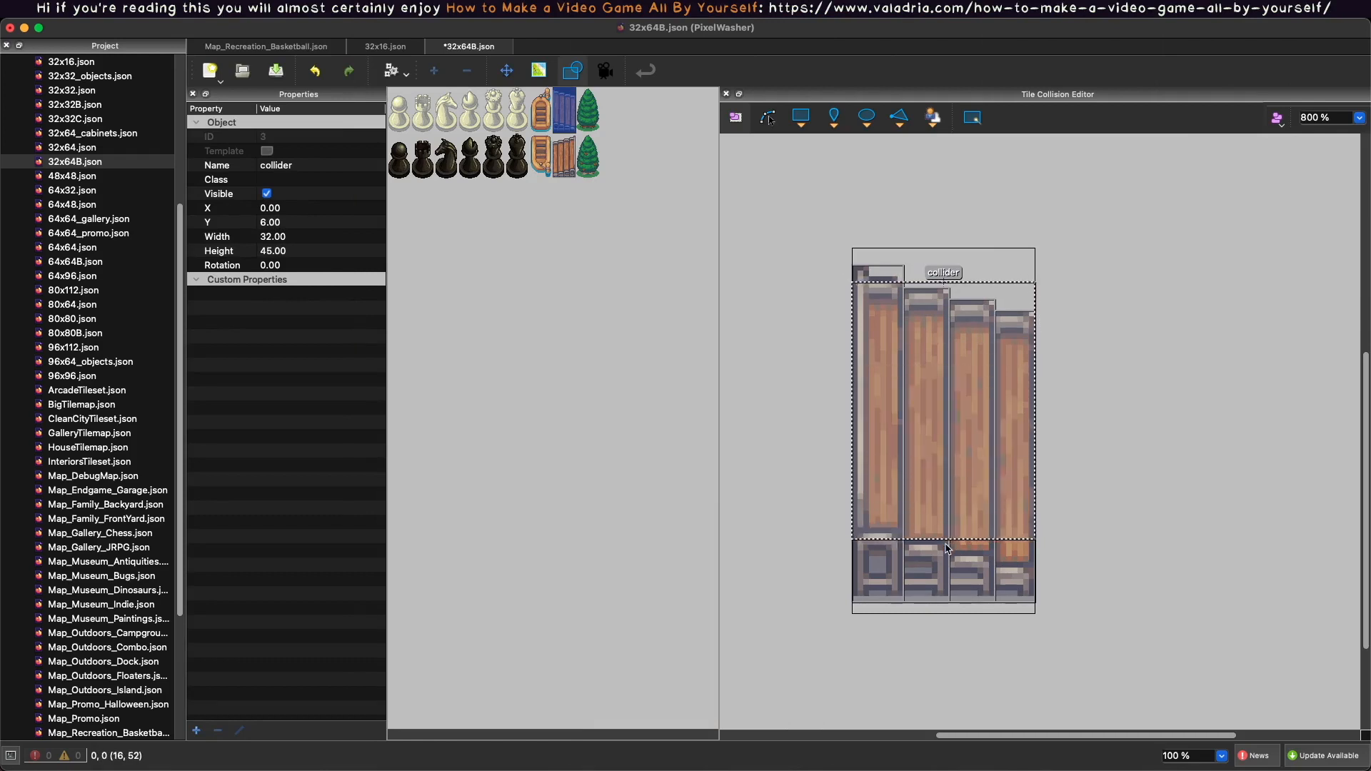
left_click_drag(1006, 298, 1017, 347)
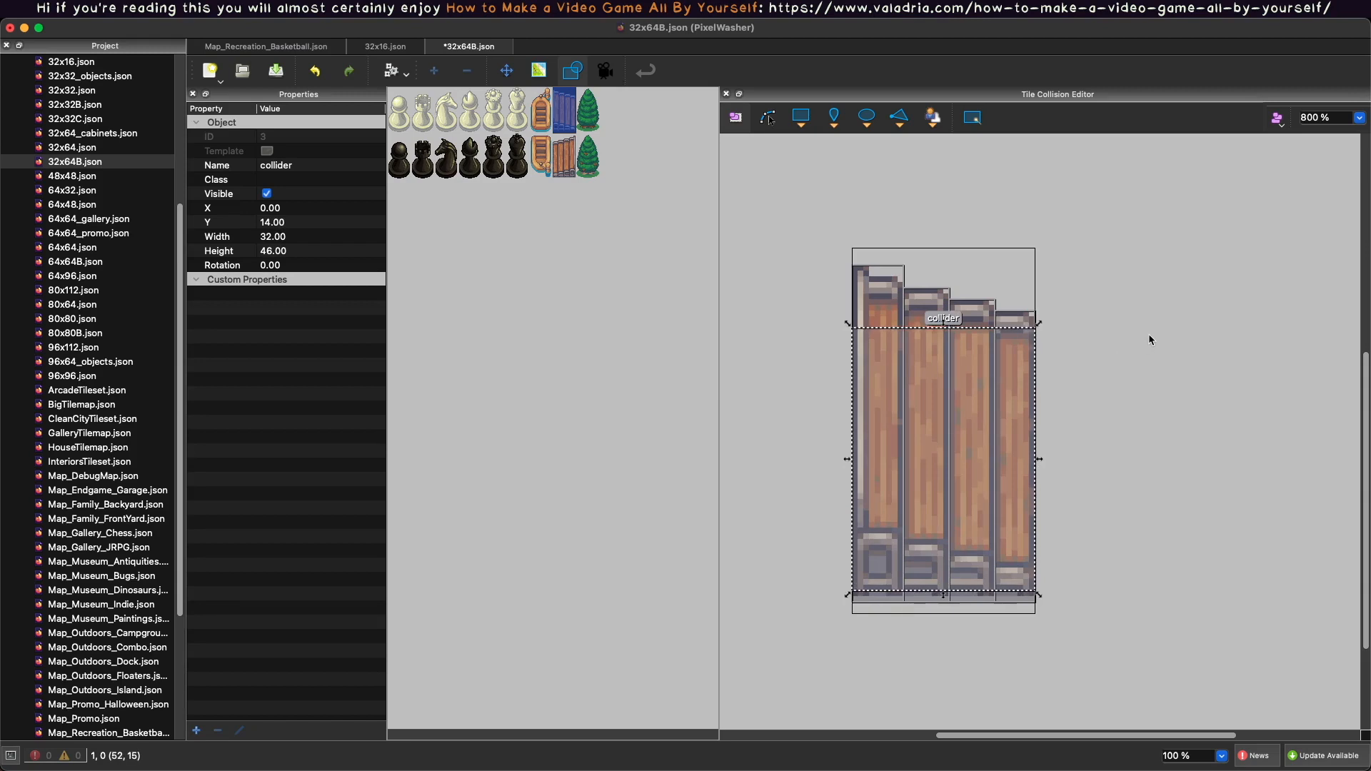
left_click_drag(944, 326, 944, 337)
left_click(1100, 307)
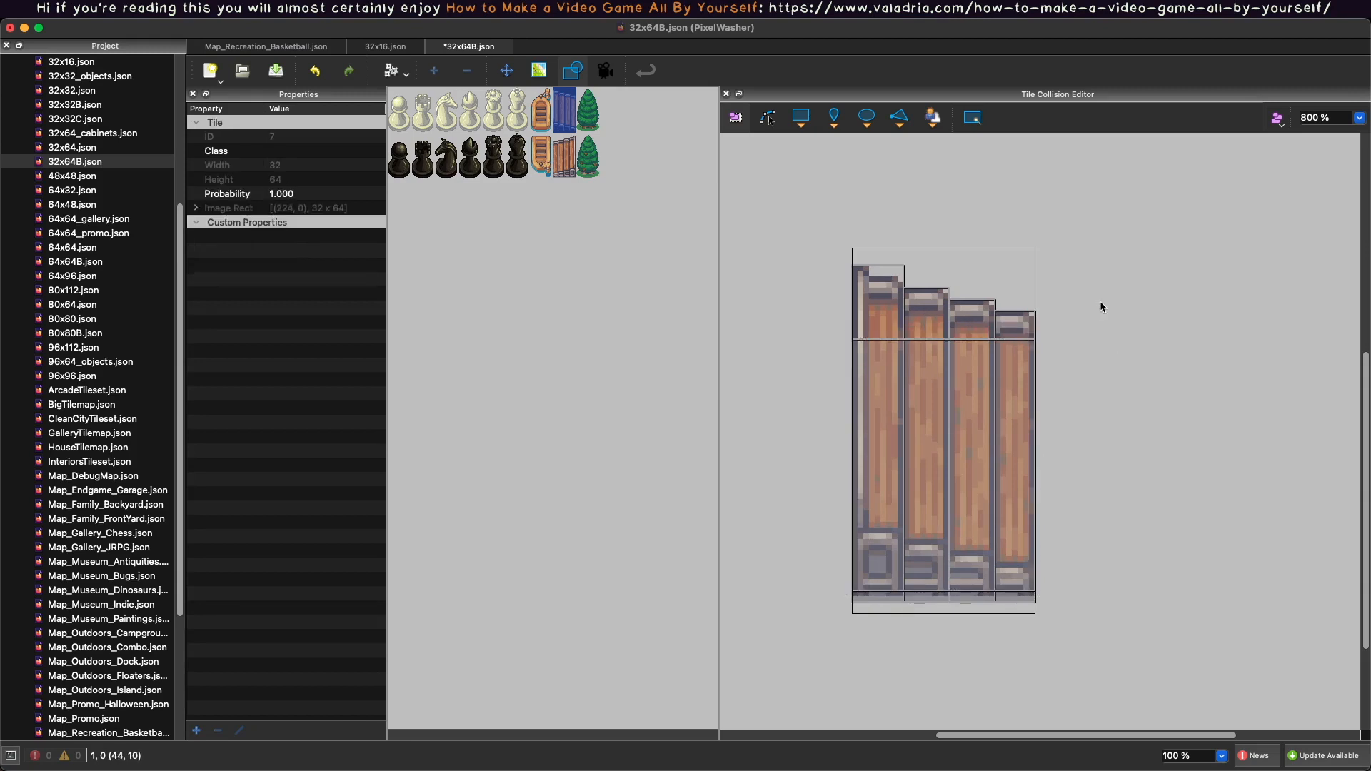
Save the tileset, then copy the bleacher's four grime areas and collider in place onto the mirrored bleacher tile.
left_click_drag(809, 234, 1131, 652)
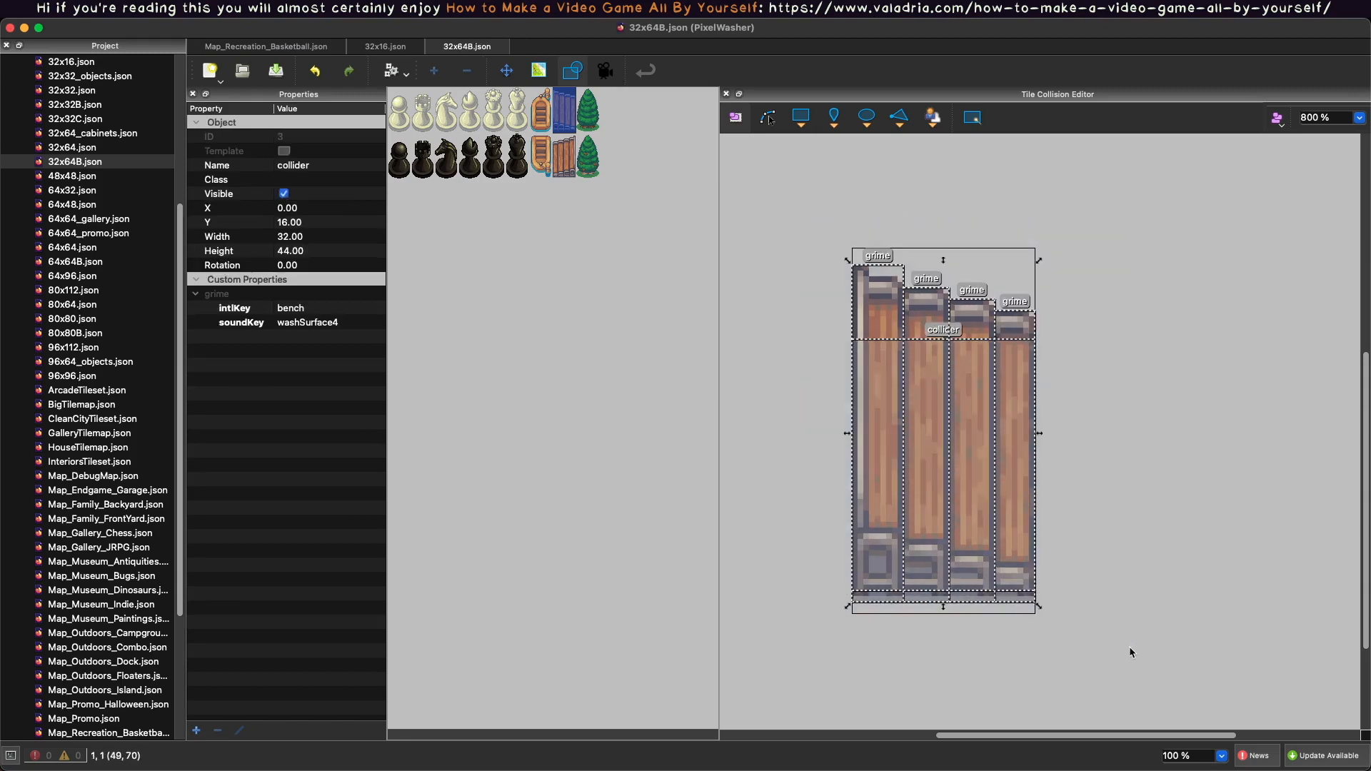
left_click(564, 157)
key("ctrl+v")
left_click(1157, 330)
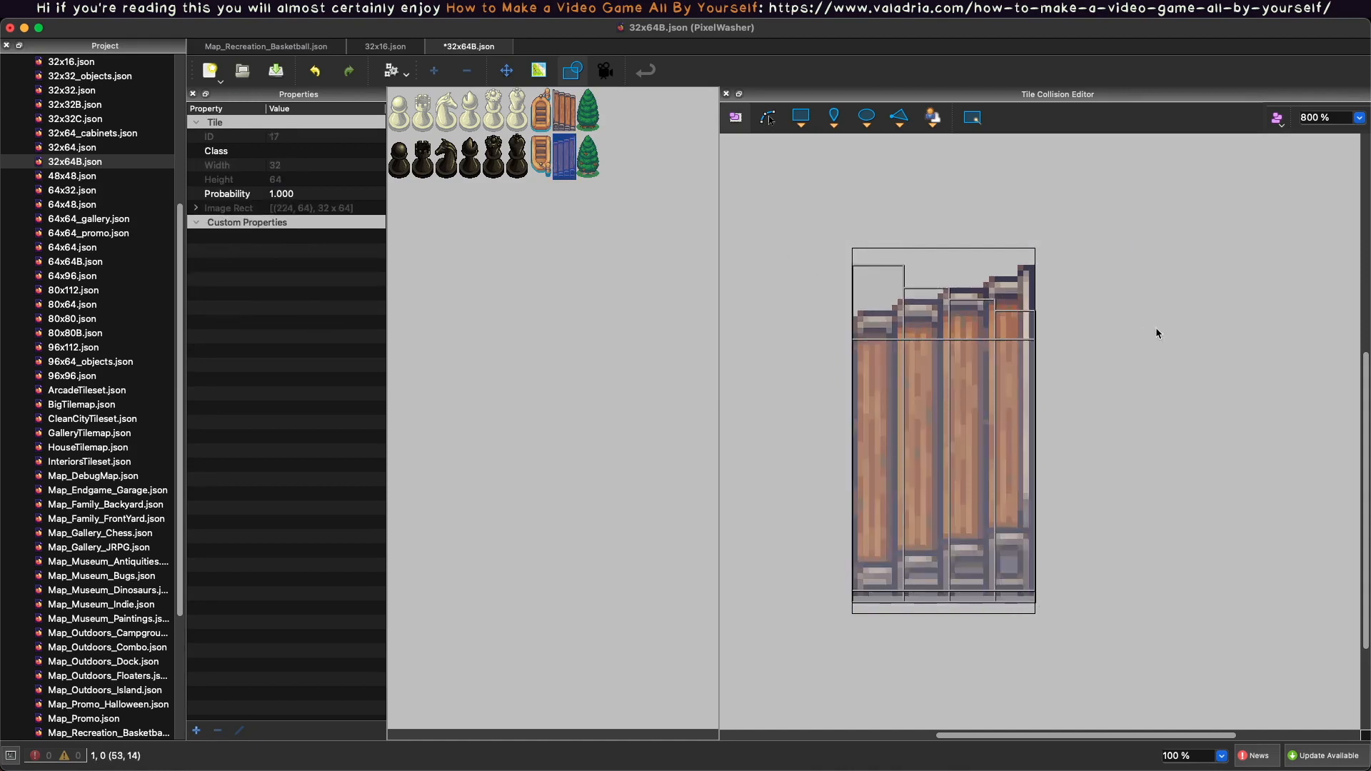
Rearrange the grime areas in reverse order to match the mirrored bleacher's sections and save the 32x64B tileset.
left_click_drag(880, 295, 1019, 327)
key("ctrl+z")
left_click_drag(969, 322, 823, 295)
left_click_drag(930, 302, 967, 300)
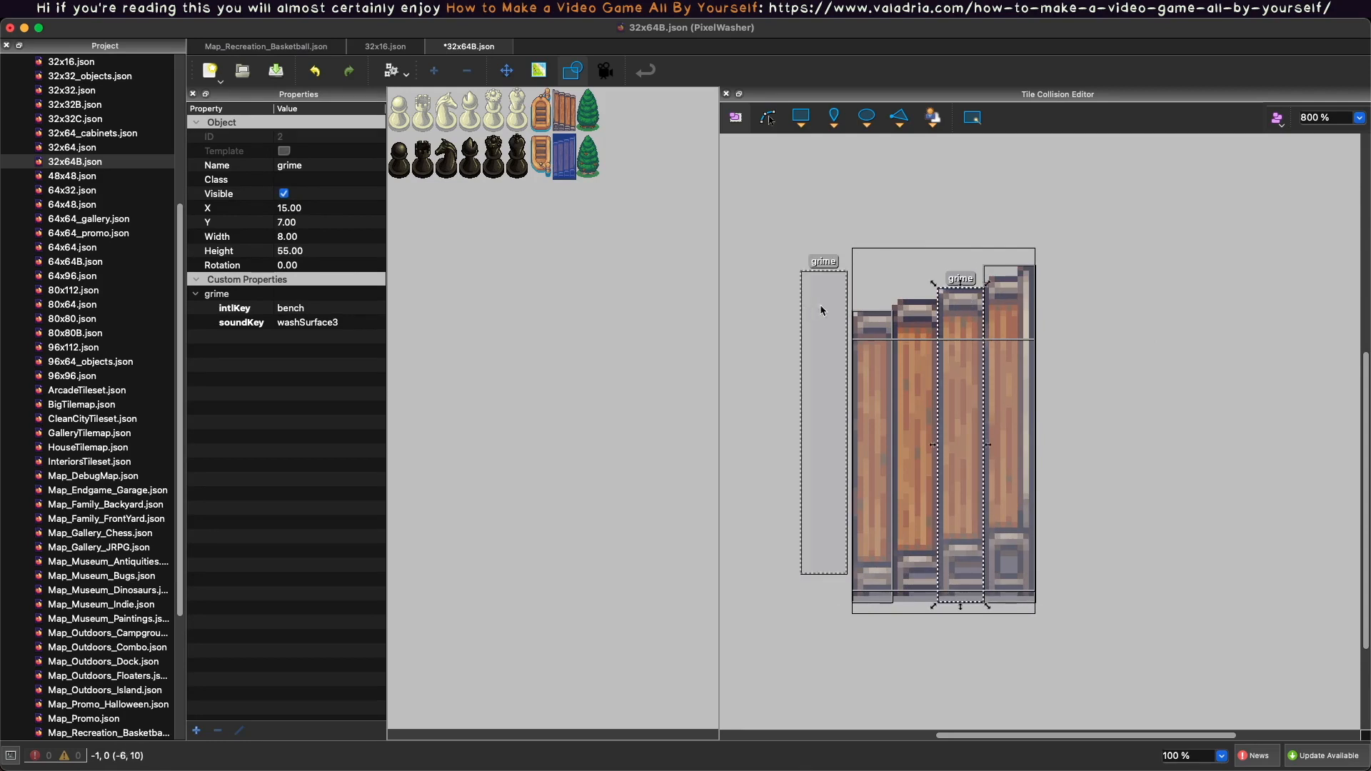
left_click(1142, 297)
key("super+s")
Switch to the browser, reload Pixel Washer, and open the Double Dribble level under Recreation to test washing the bleachers.
key("super+Tab")
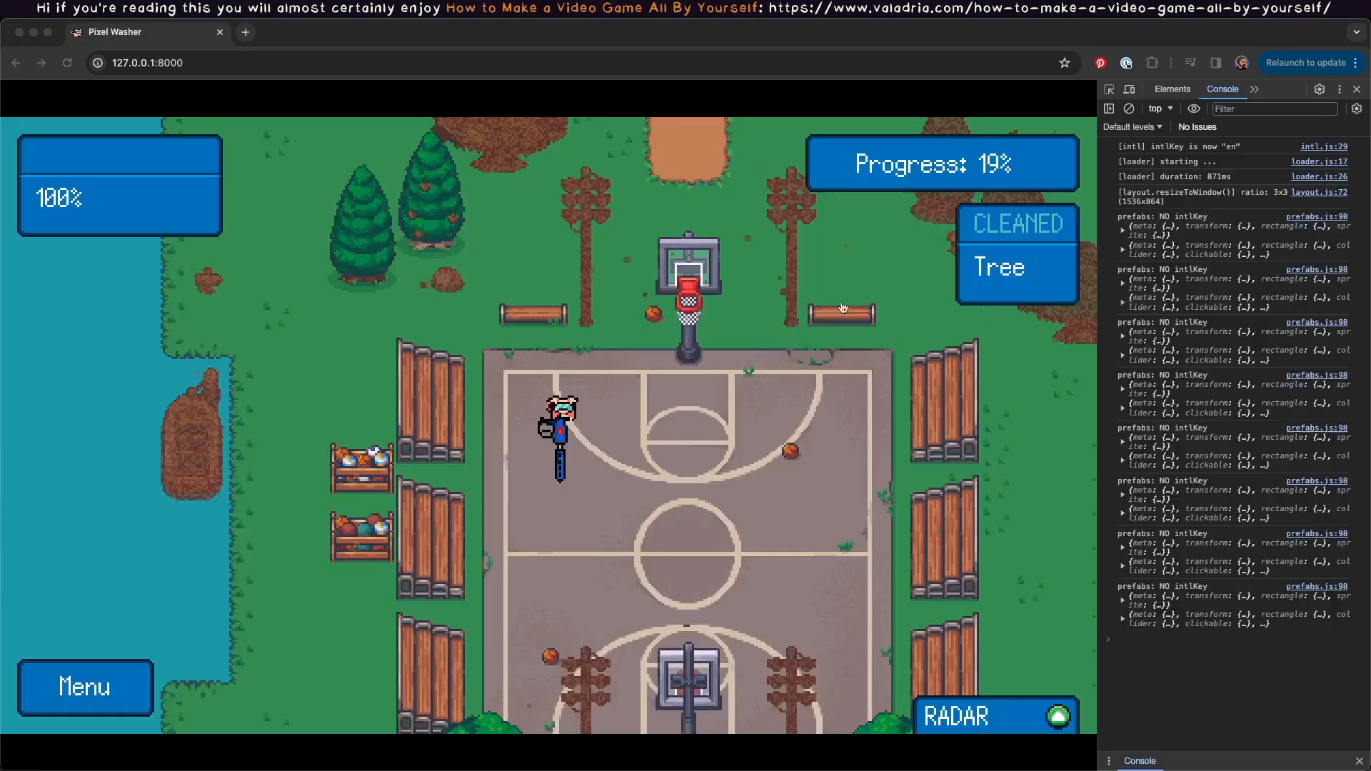
key("super+r")
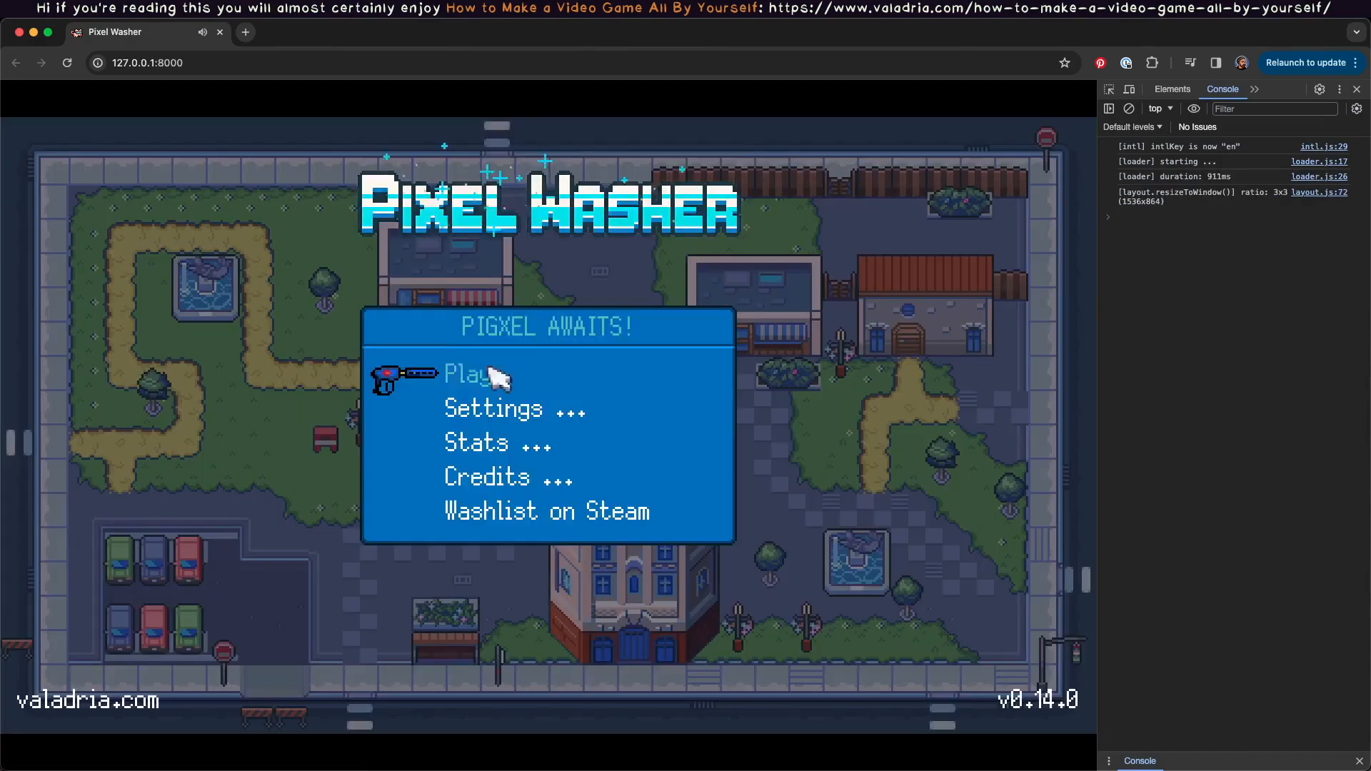
left_click(486, 374)
key("Escape")
left_click(461, 549)
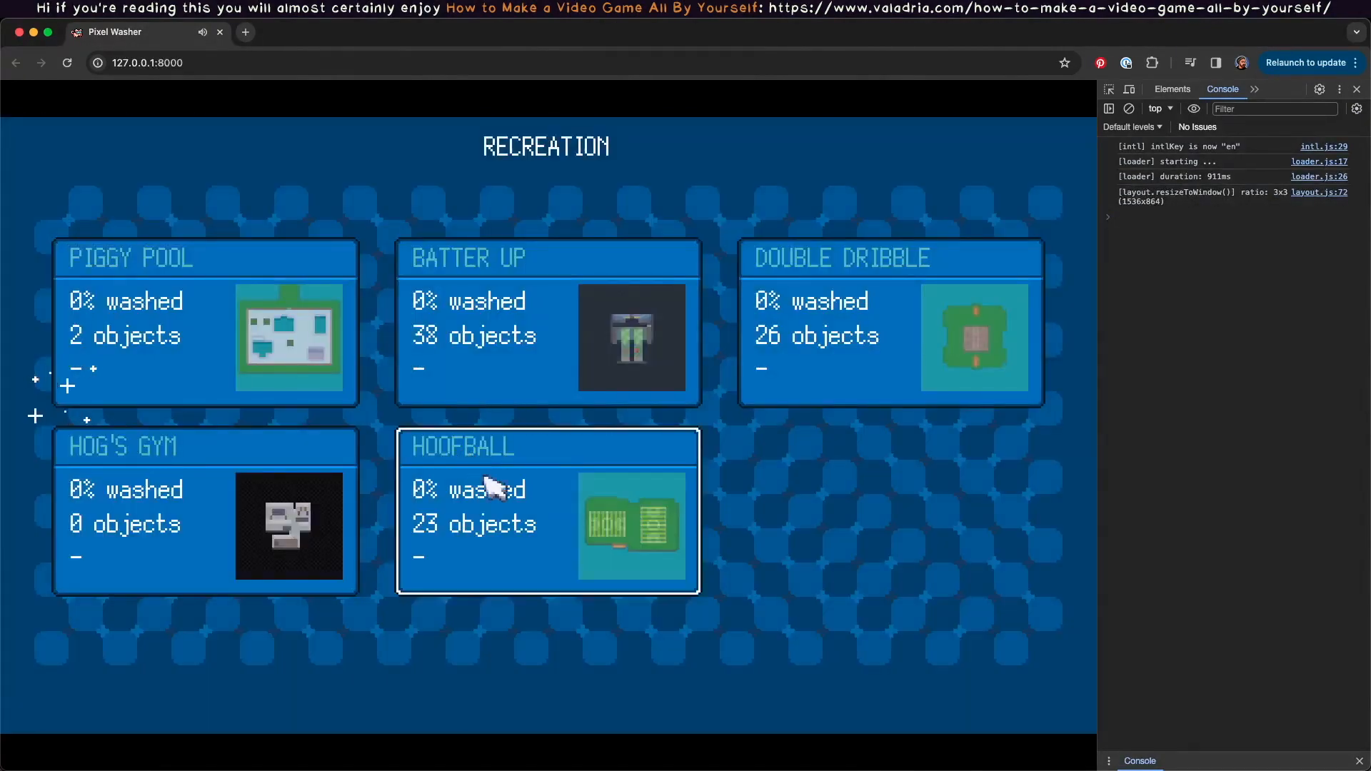
left_click(958, 307)
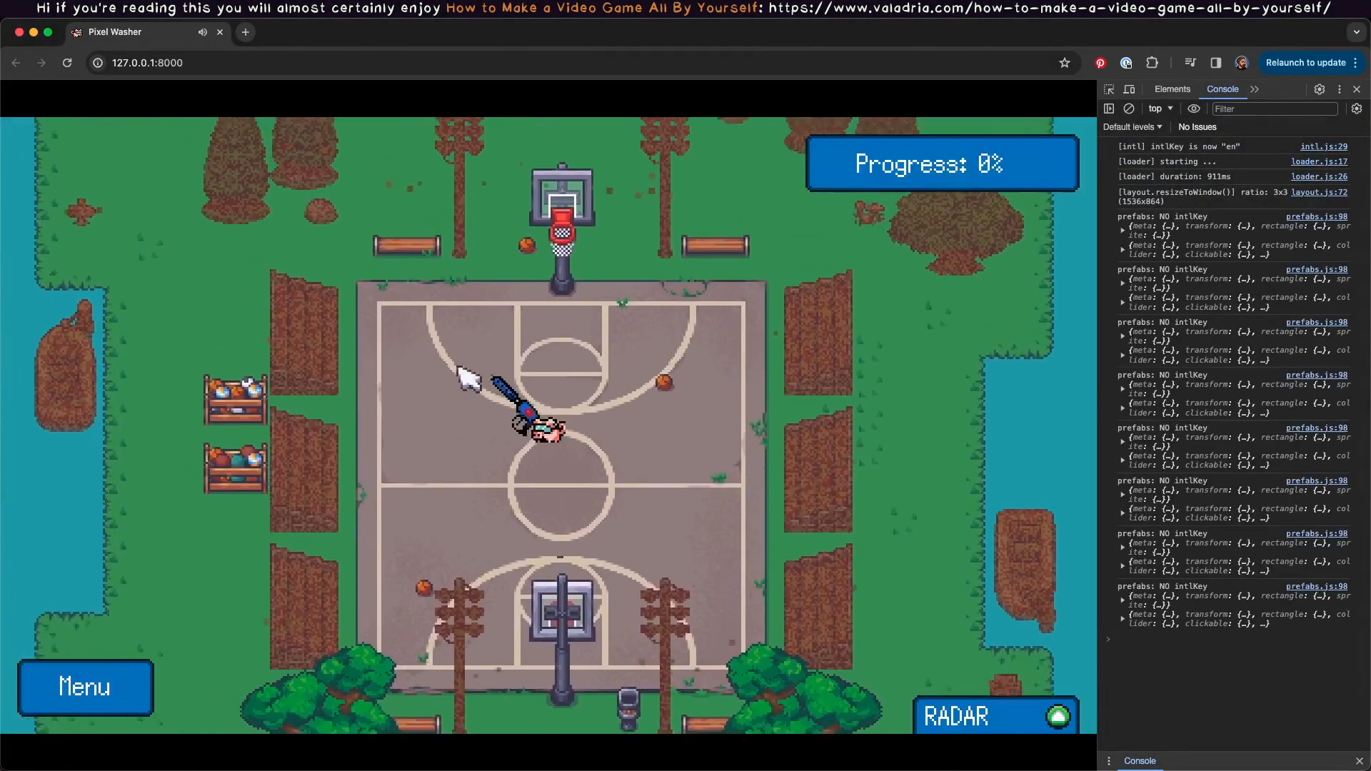
left_click_drag(396, 410, 367, 429)
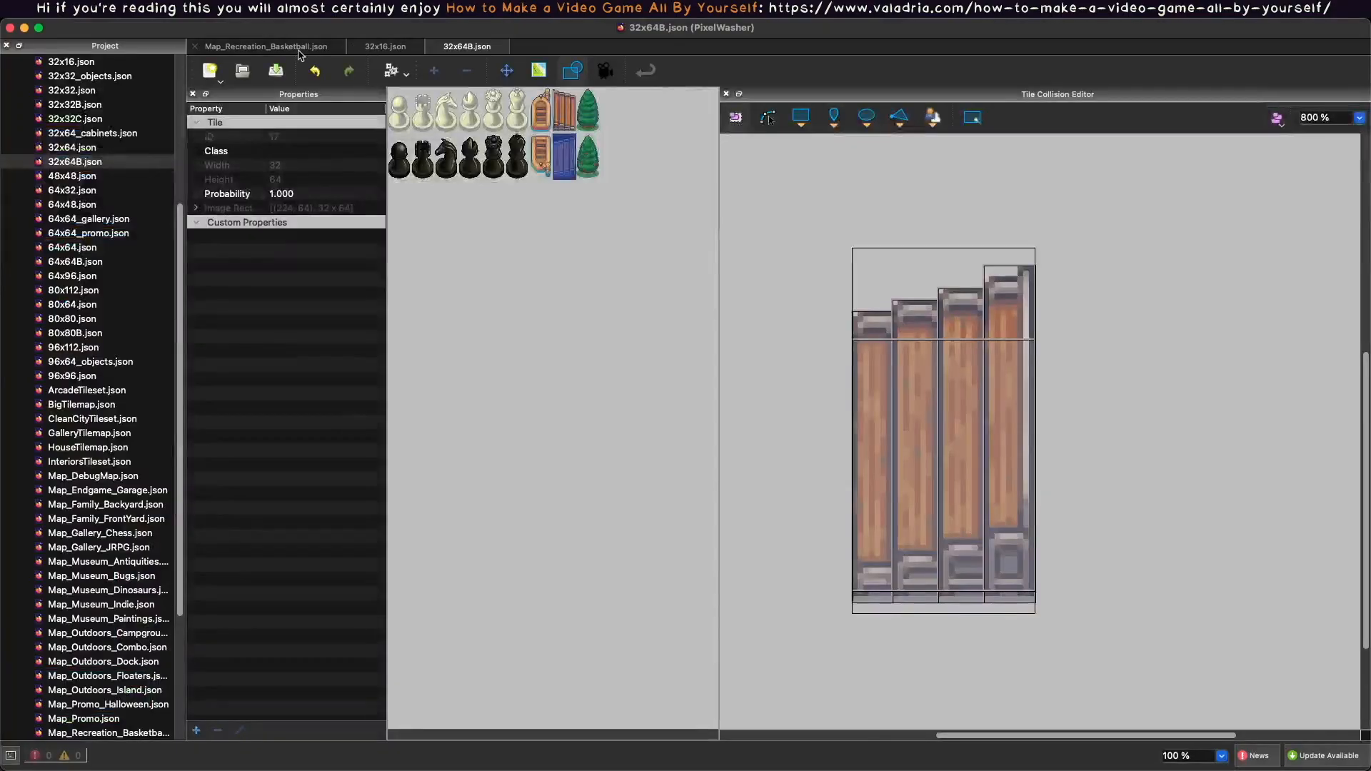
Check the basketball map in Tiled, then return to the game, reopen Double Dribble and wash the plain bench beside the hoop.
left_click(299, 48)
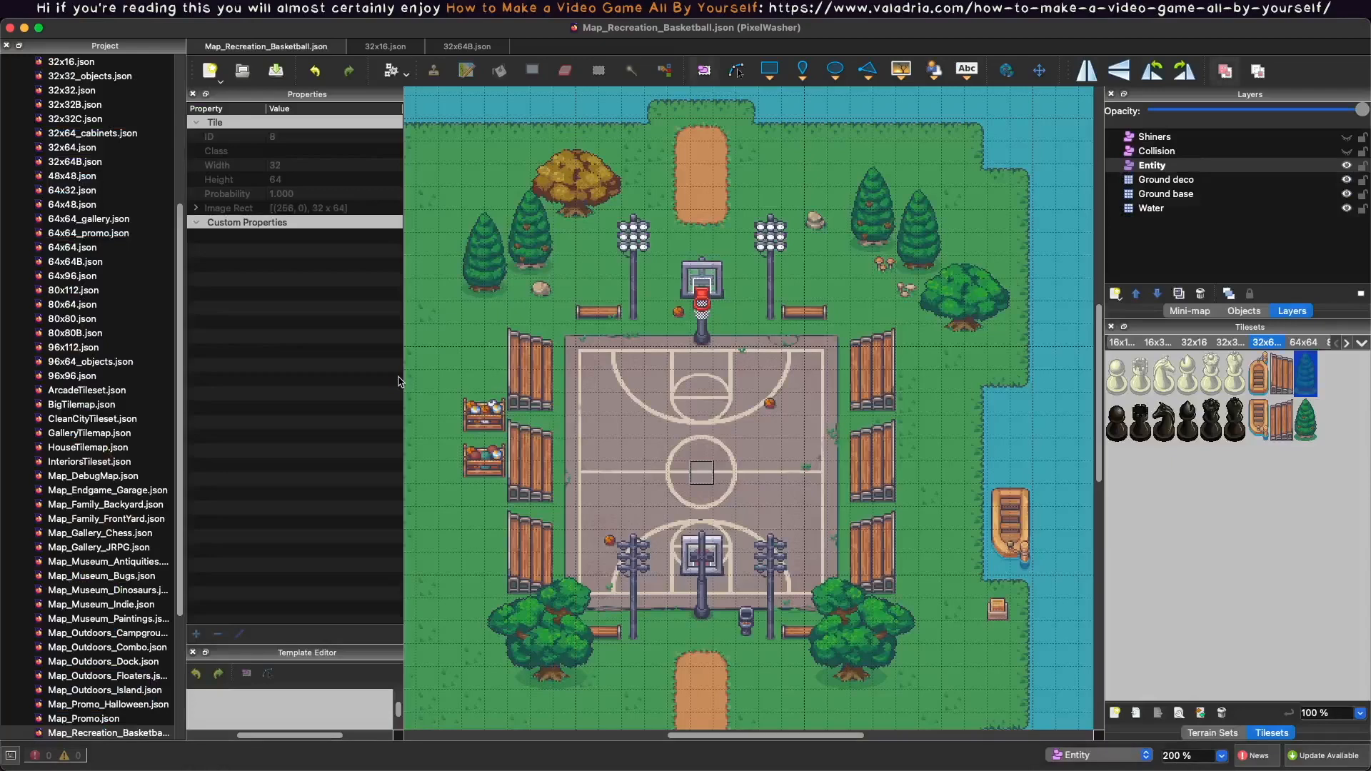
left_click(417, 46)
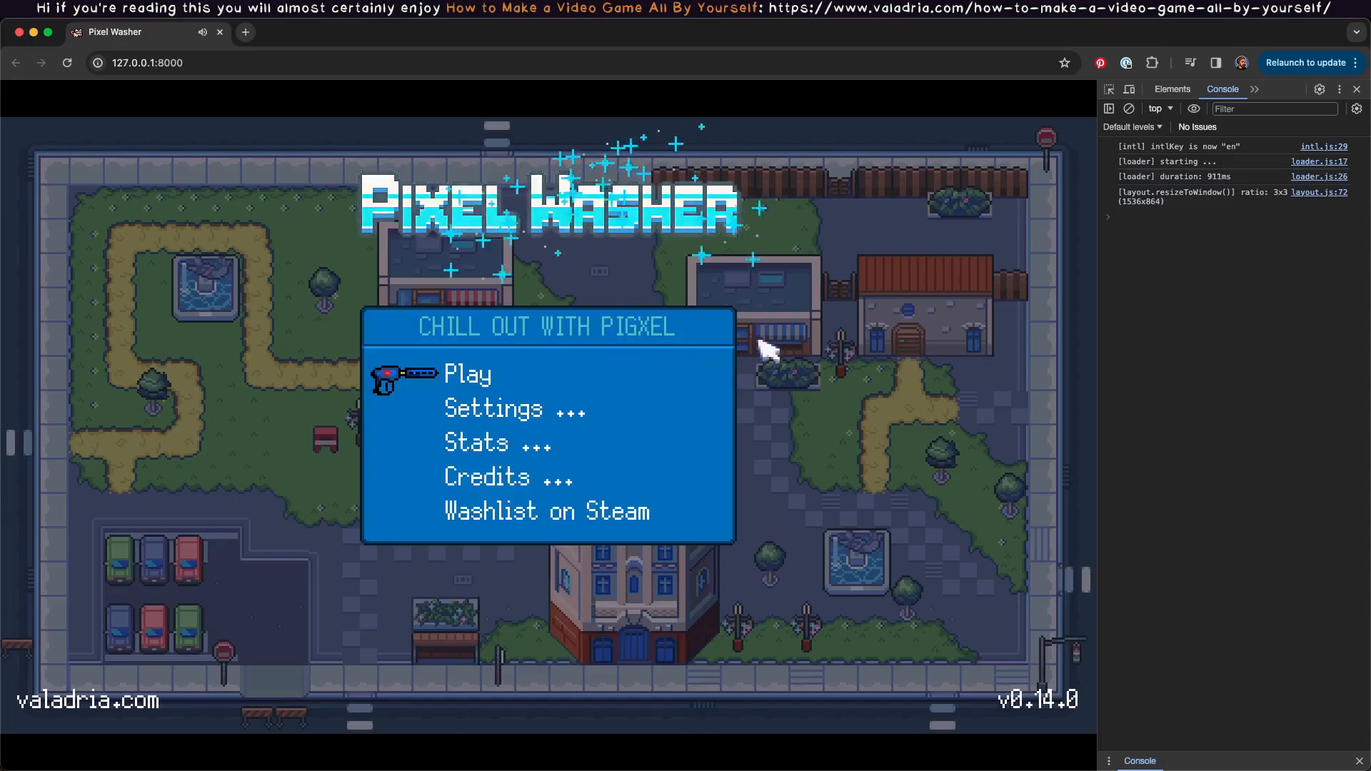
key("Return")
left_click(811, 281)
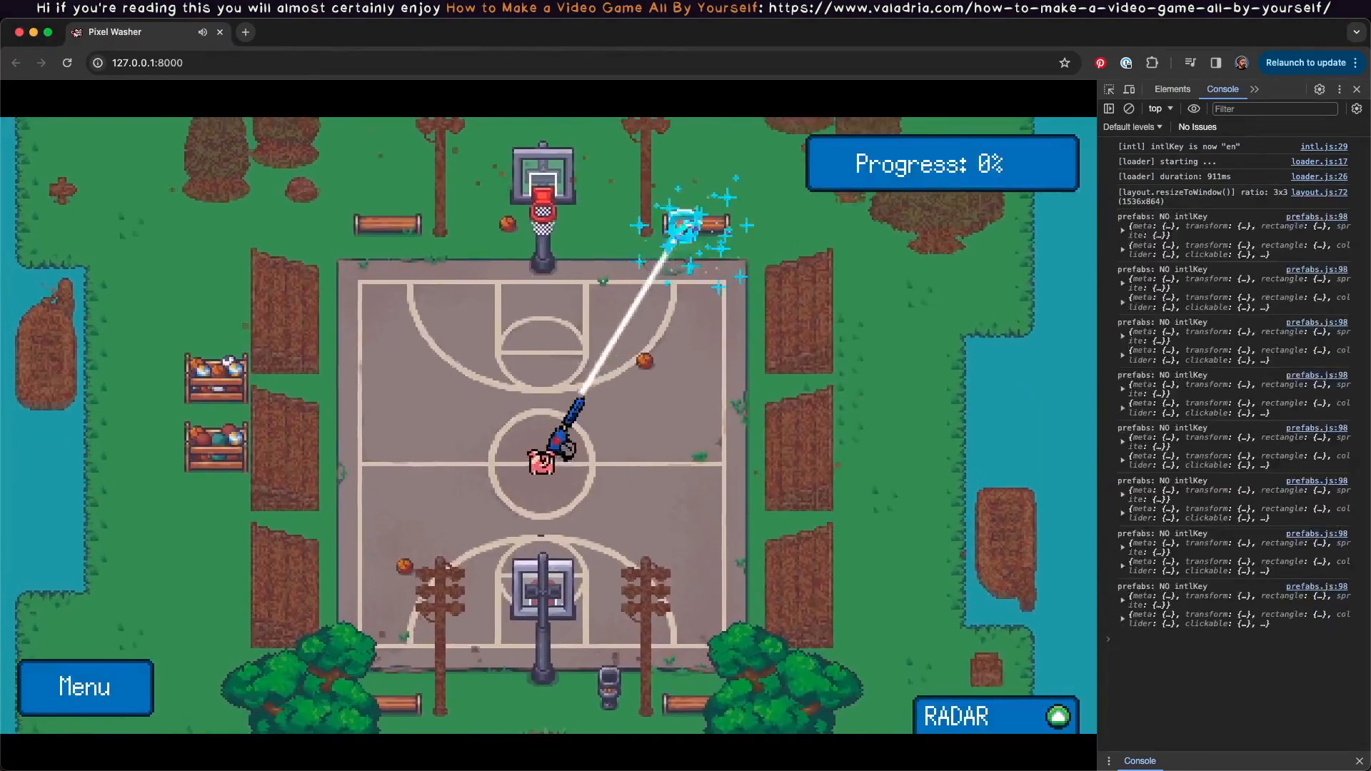
key("w")
mouse_move(684, 227)
left_mouse_down()
mouse_move(658, 224)
mouse_move(735, 269)
left_mouse_up()
Examine the "NO intlKey" console entries by expanding their parent and grime objects to identify which prefabs lack keys.
left_click(1124, 249)
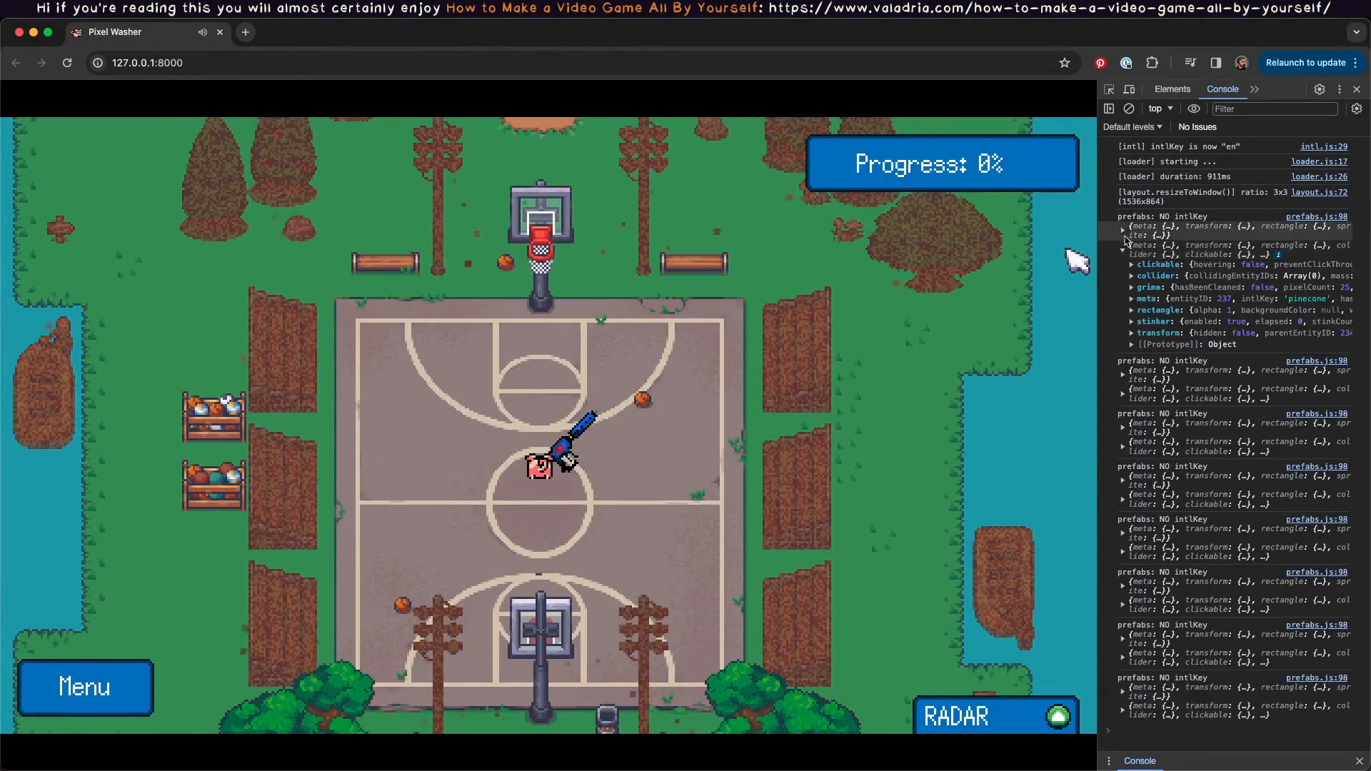
left_click(1123, 230)
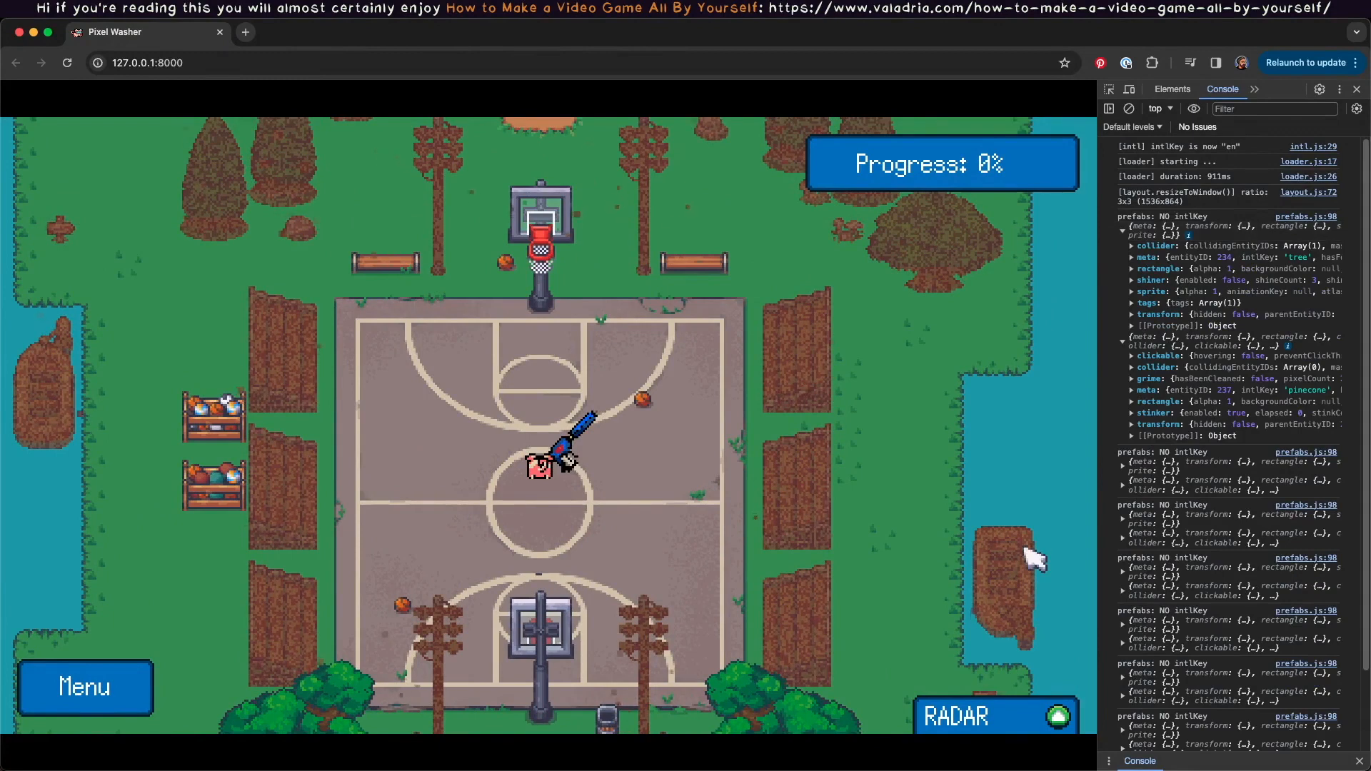
left_click(1123, 486)
left_click(1123, 467)
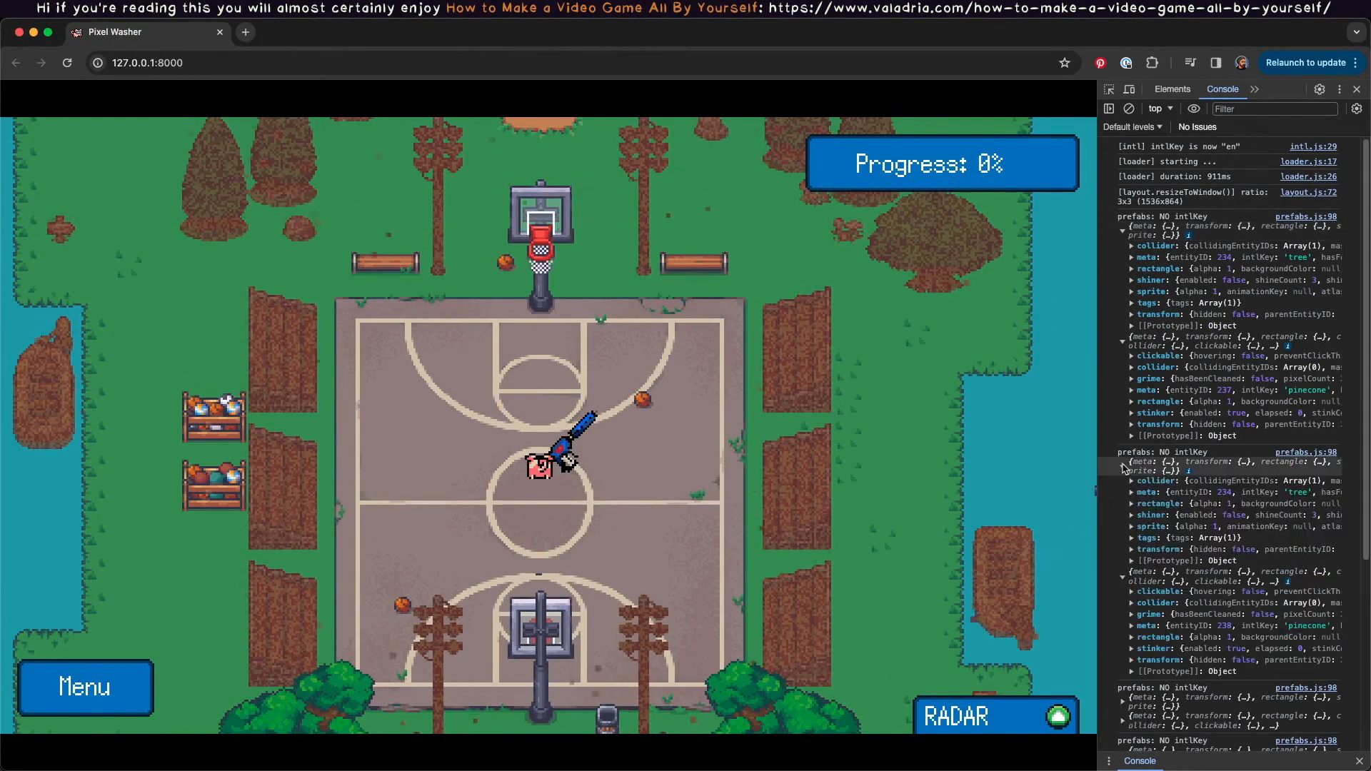
scroll(1129, 537, "down", 4)
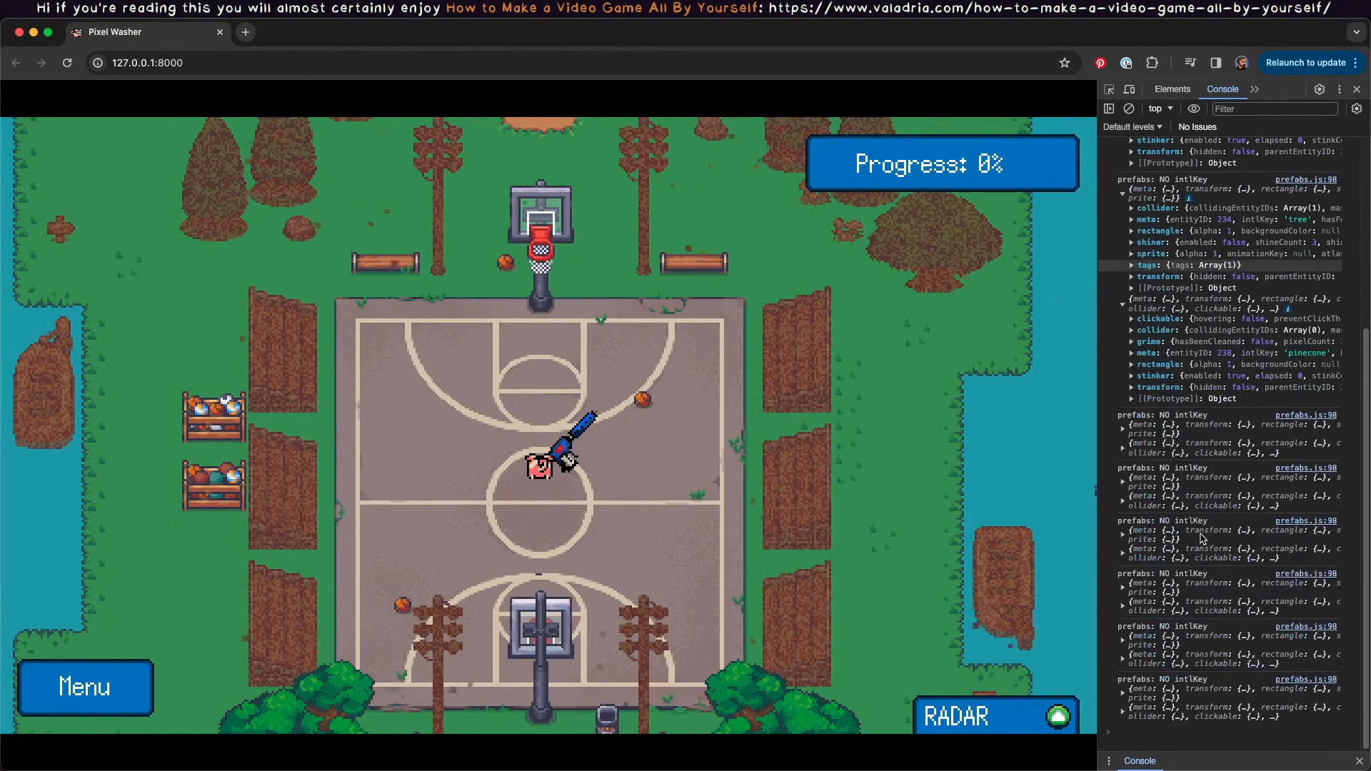
left_click(1124, 607)
left_click(1123, 587)
scroll(1169, 552, "down", 3)
left_click(1123, 711)
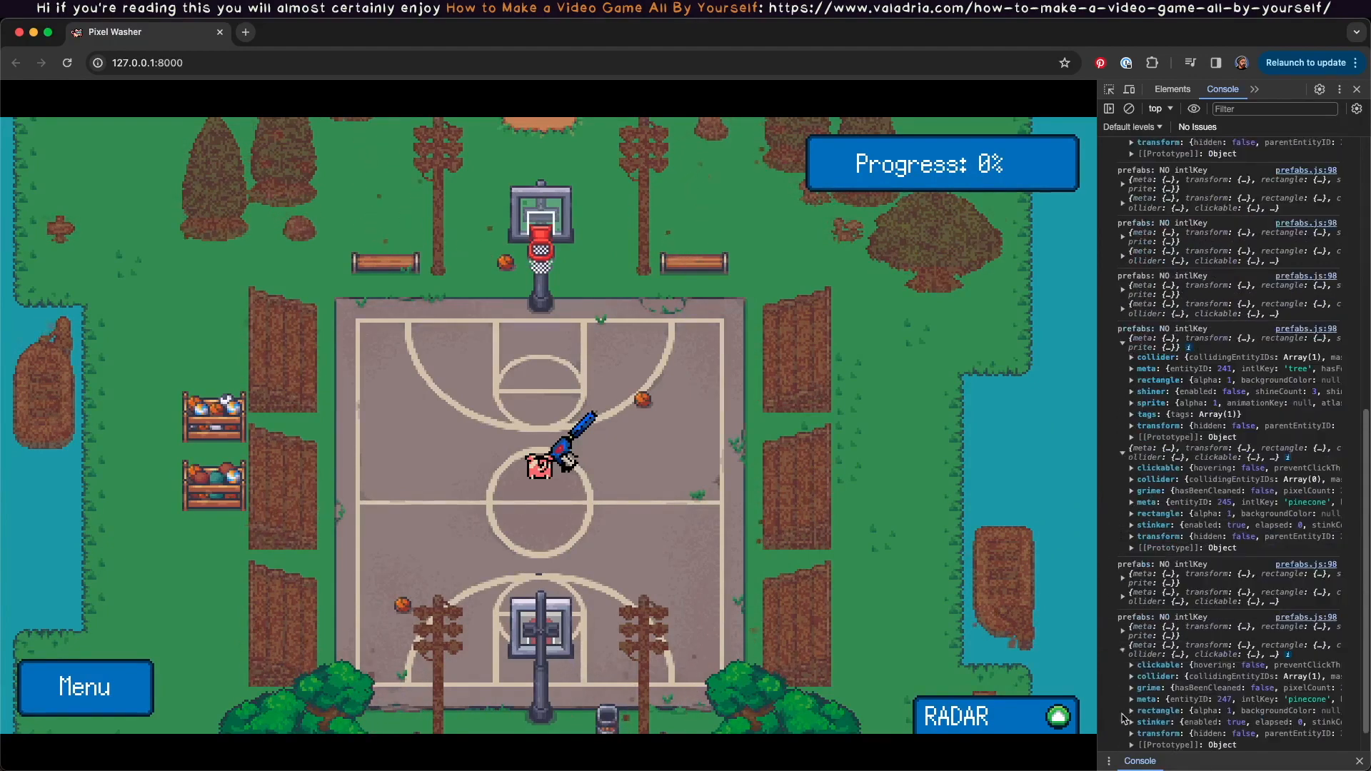
left_click(1124, 692)
left_click(1123, 483)
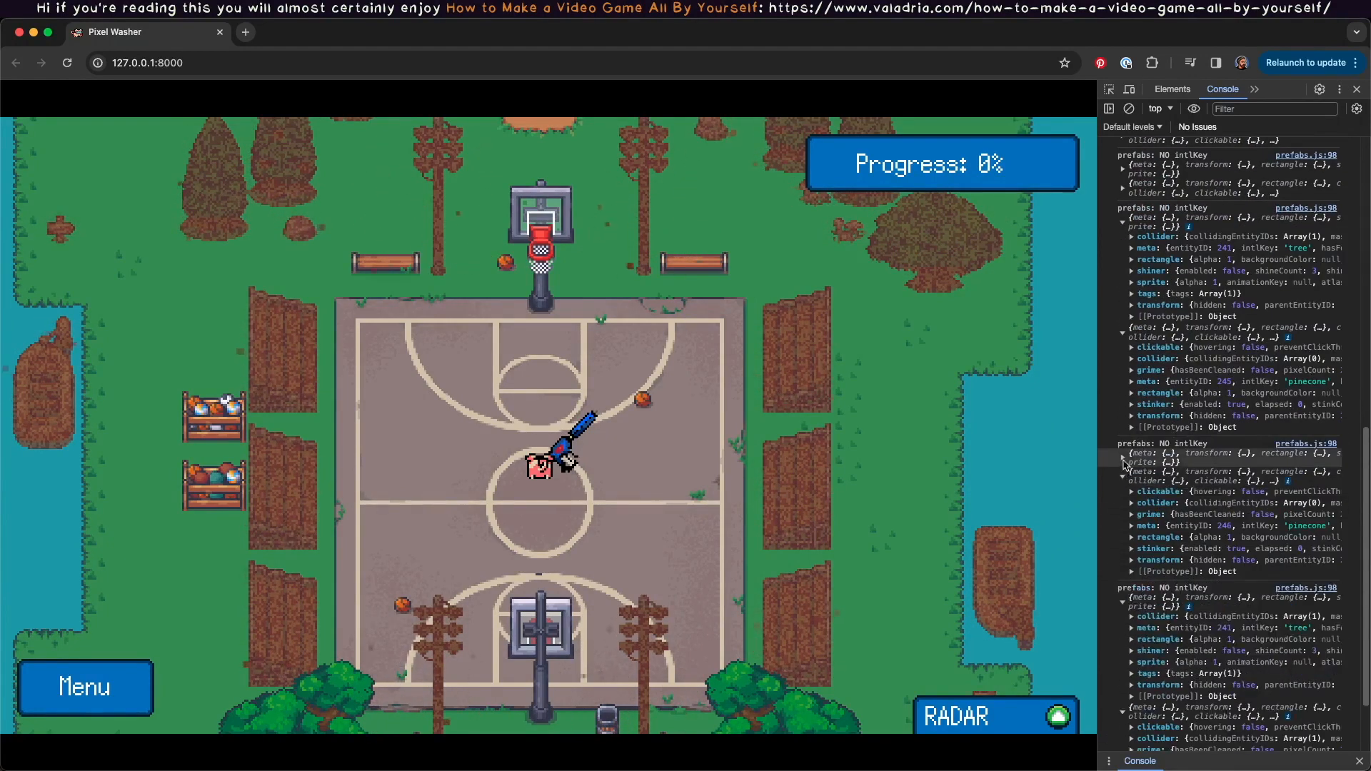
left_click(1123, 465)
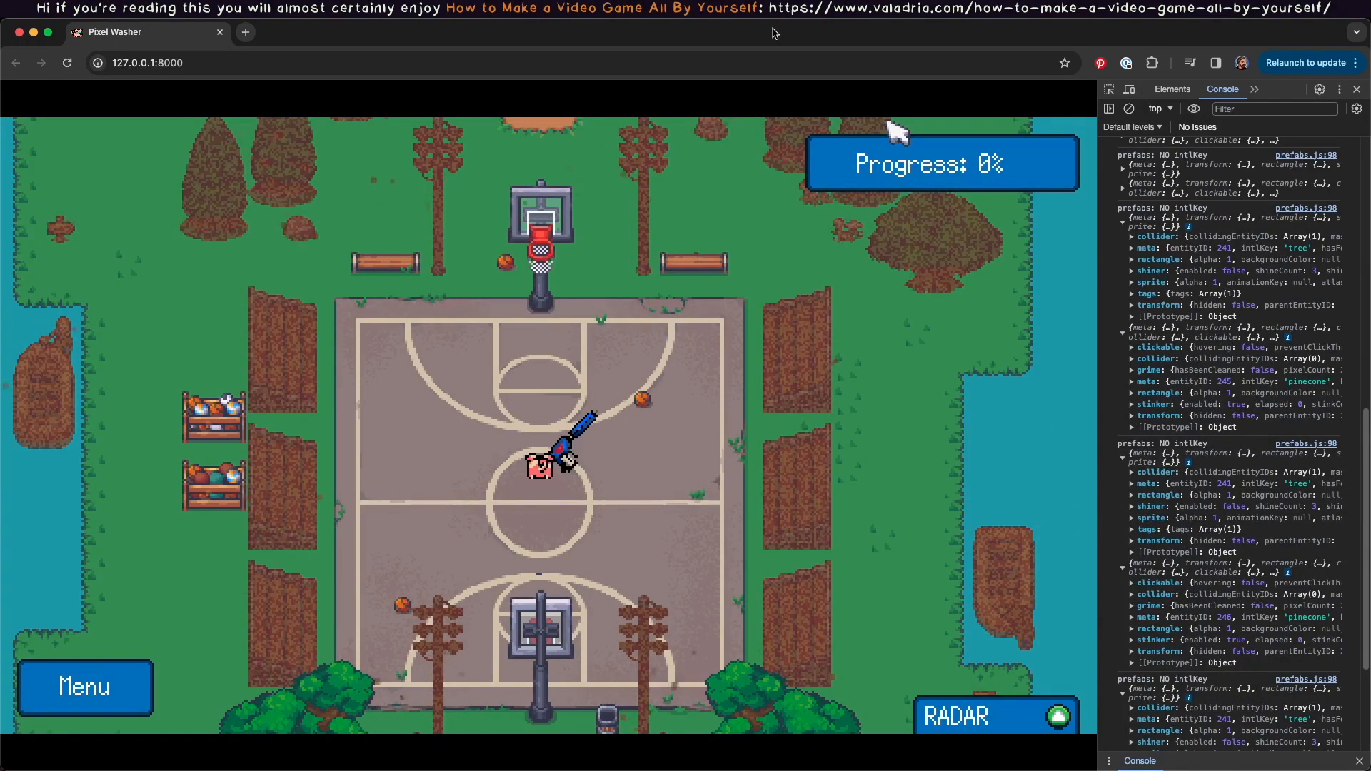
Switch to Tiled's 32x16 tileset, set the plain bench object's intlKey to bench and rename the object grime.
key("w")
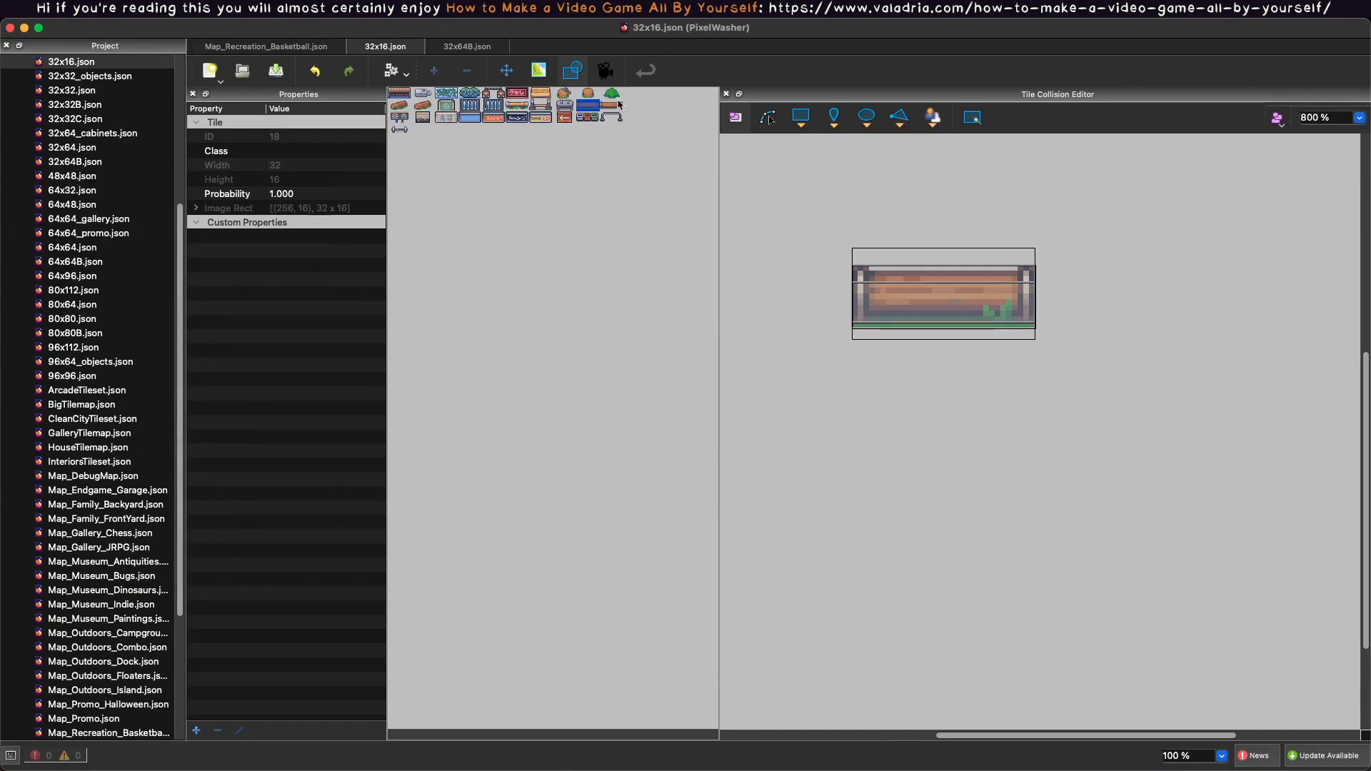
left_click(619, 107)
left_click(937, 306)
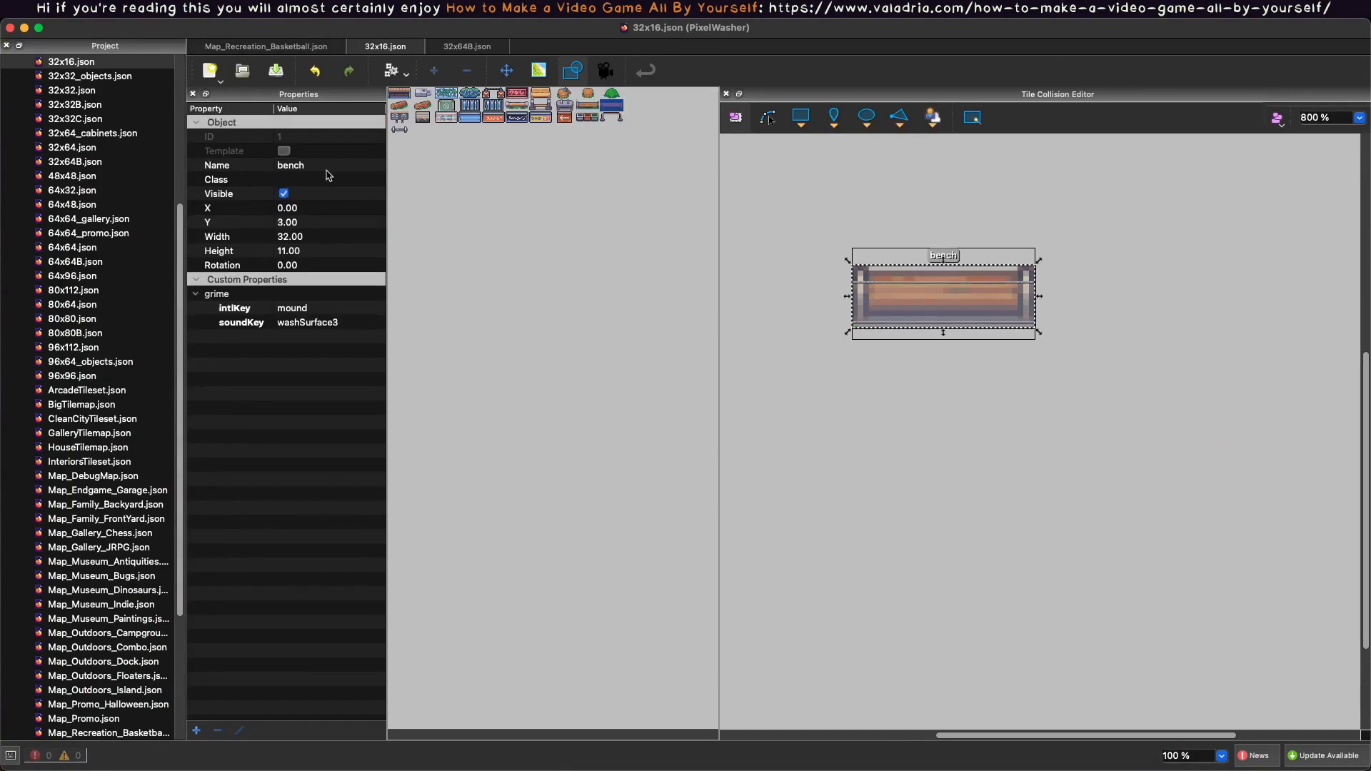
double_click(309, 165)
key("super+c")
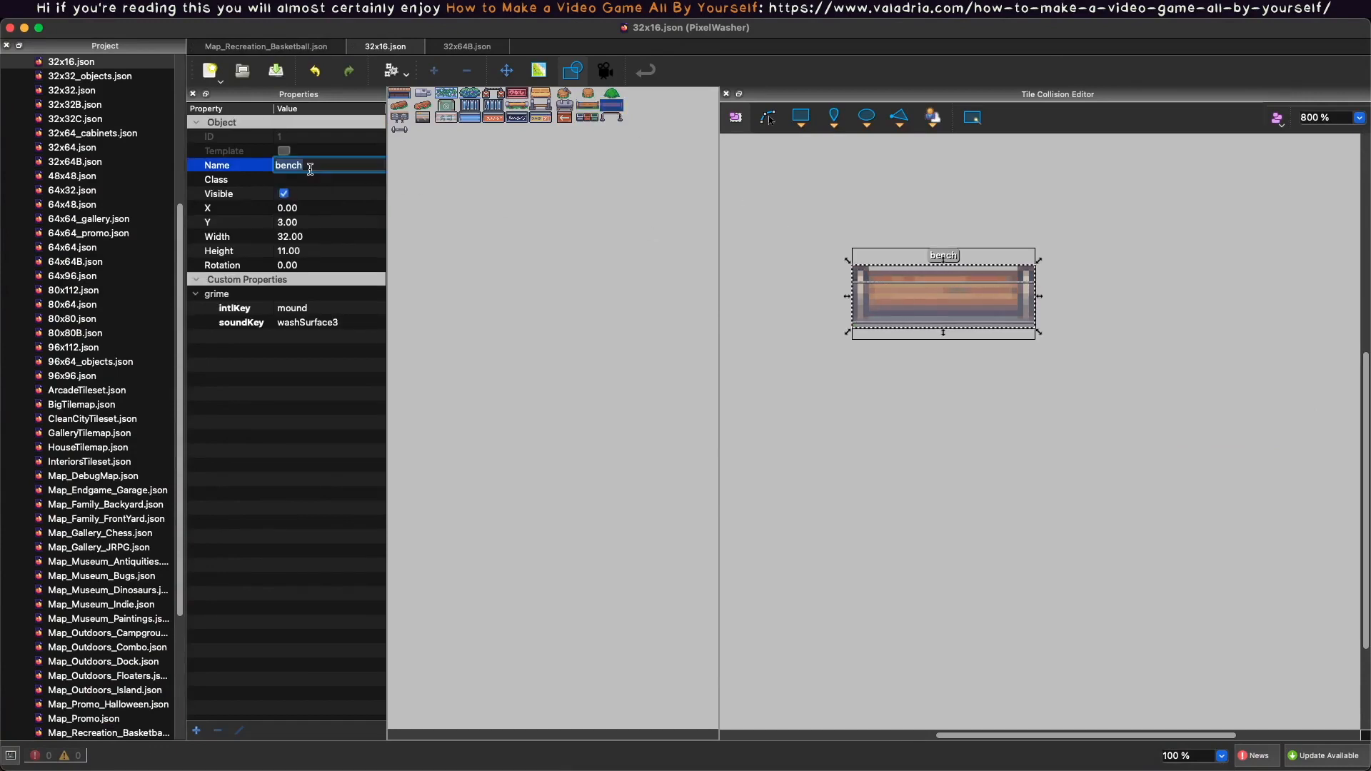
double_click(295, 322)
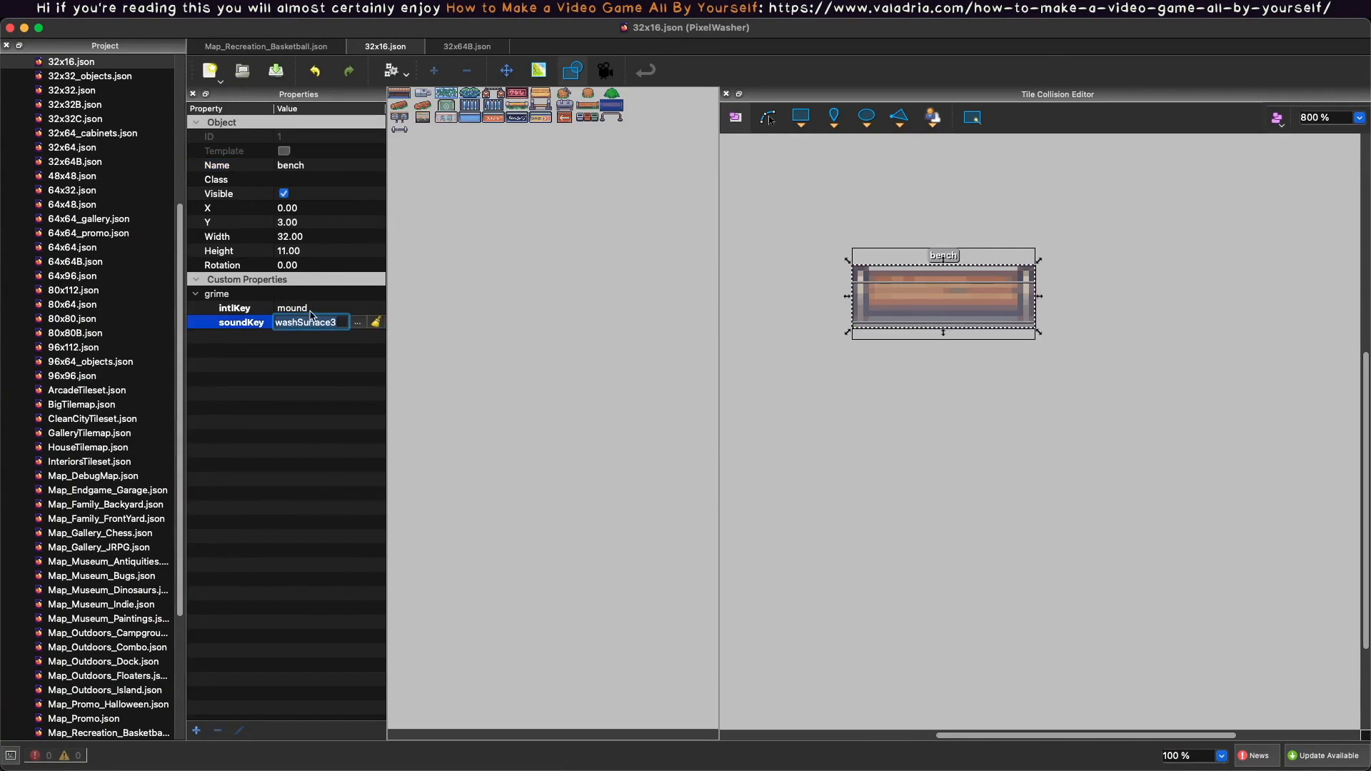
left_click(308, 310)
key("super+v")
key("Return")
left_click(306, 167)
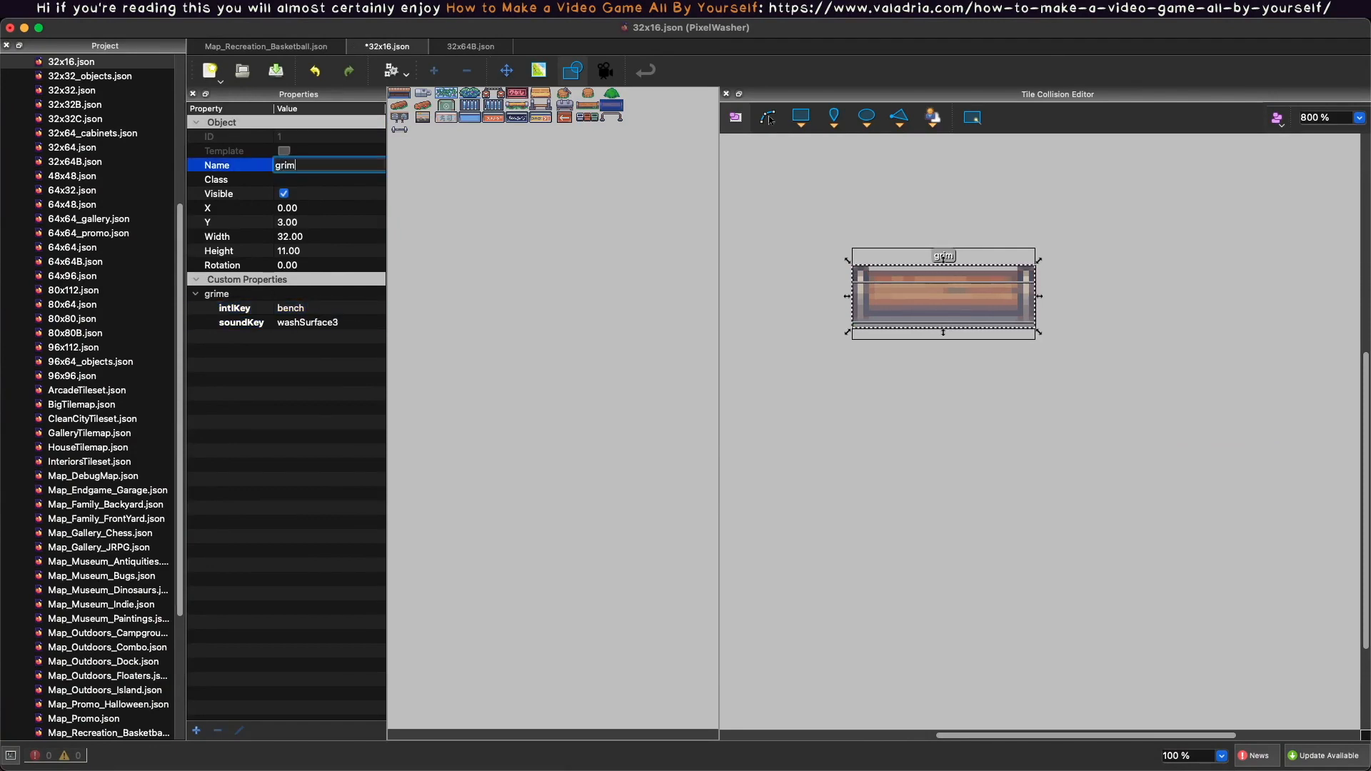
left_click(1105, 251)
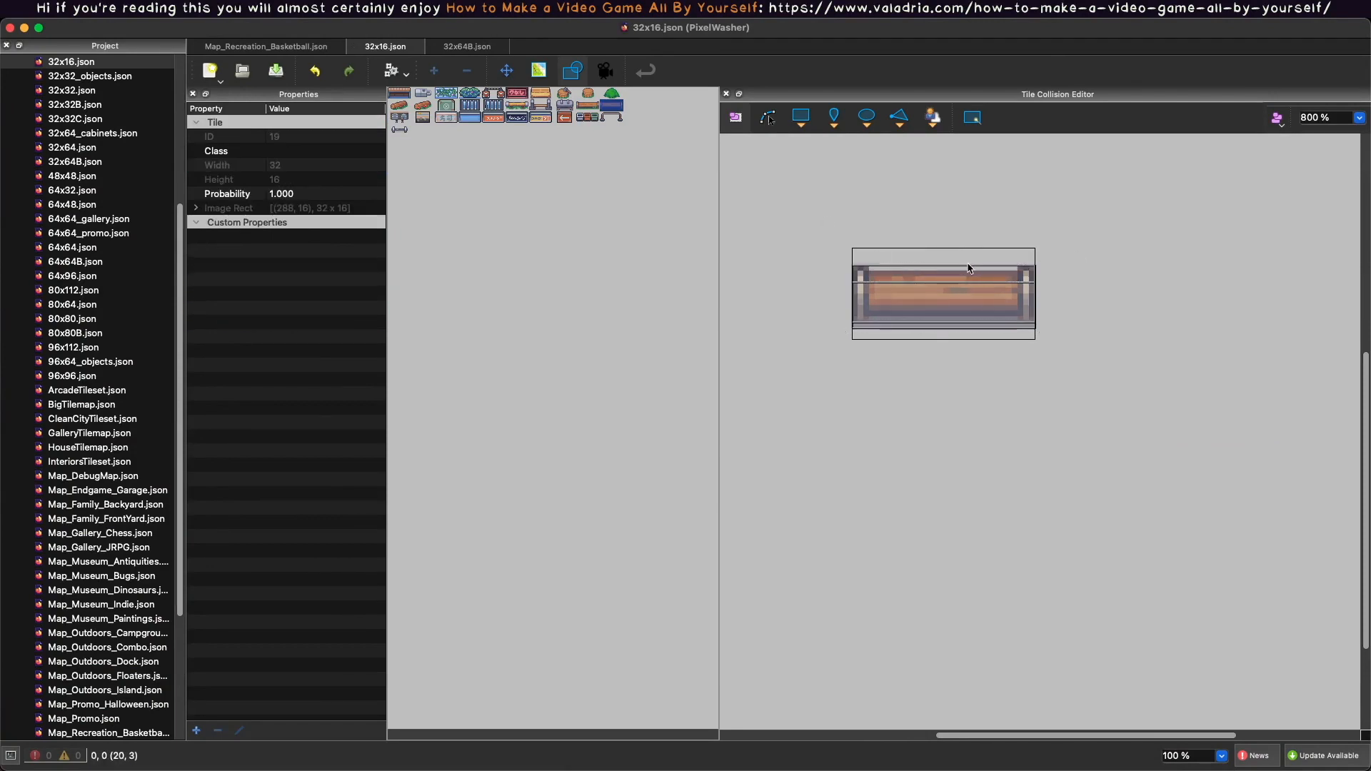
Copy the plain bench's corrected grime and collider shapes onto the grassy bench tile, replacing its old ones.
key("super+c")
left_click(612, 105)
key("super+shift+v")
left_click(787, 241)
left_click_drag(870, 264, 1033, 352)
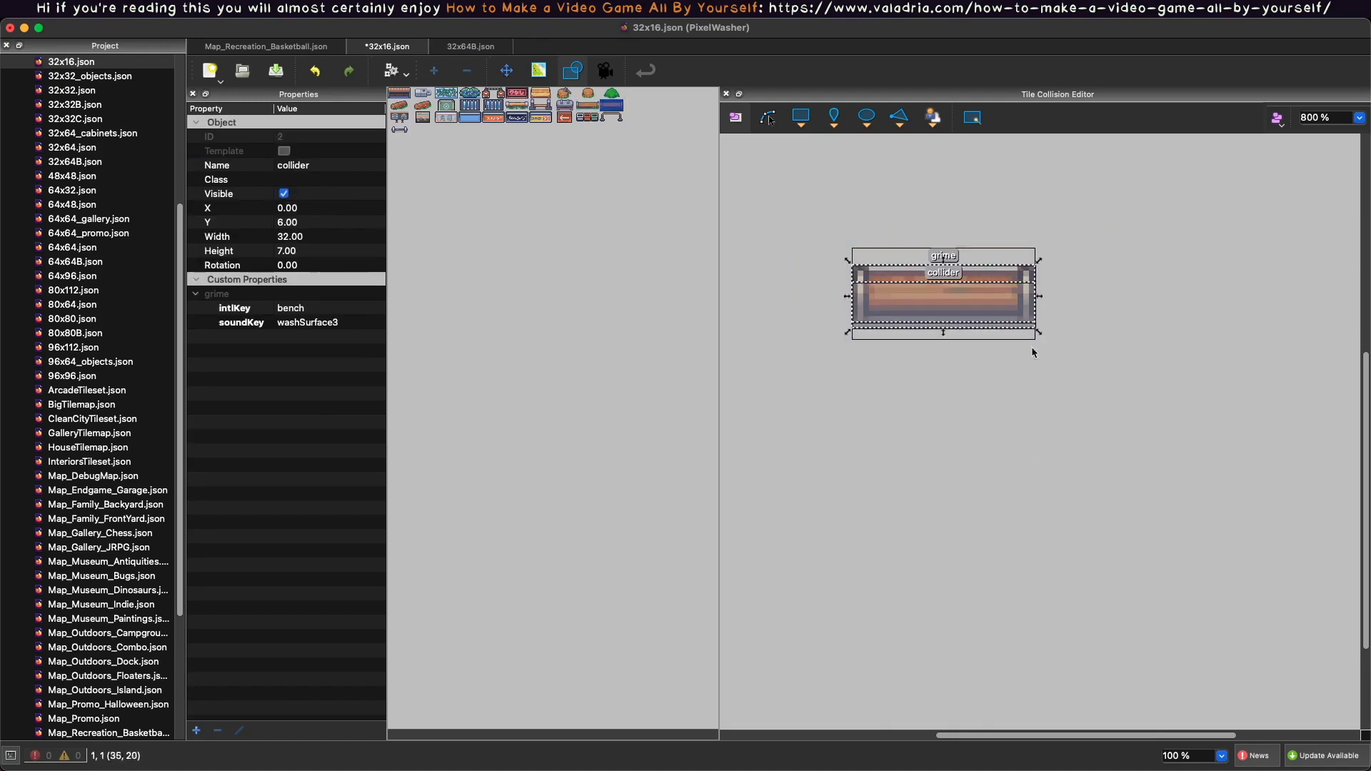
left_click(588, 108)
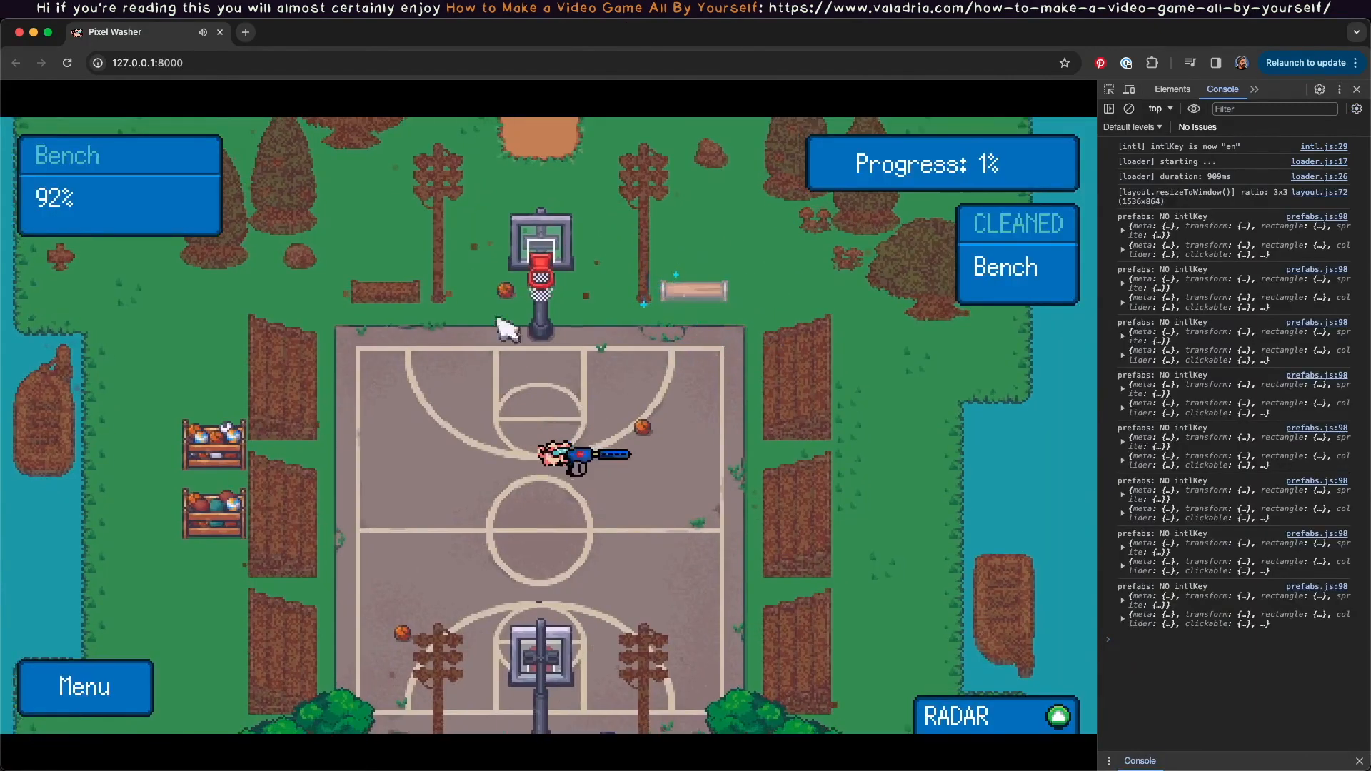
Switch to the browser and playtest the basketball level by washing the remaining dirty bench beside the hoop.
key("a")
key("w")
left_click_drag(439, 290, 357, 315)
key("d")
key("s")
key("a")
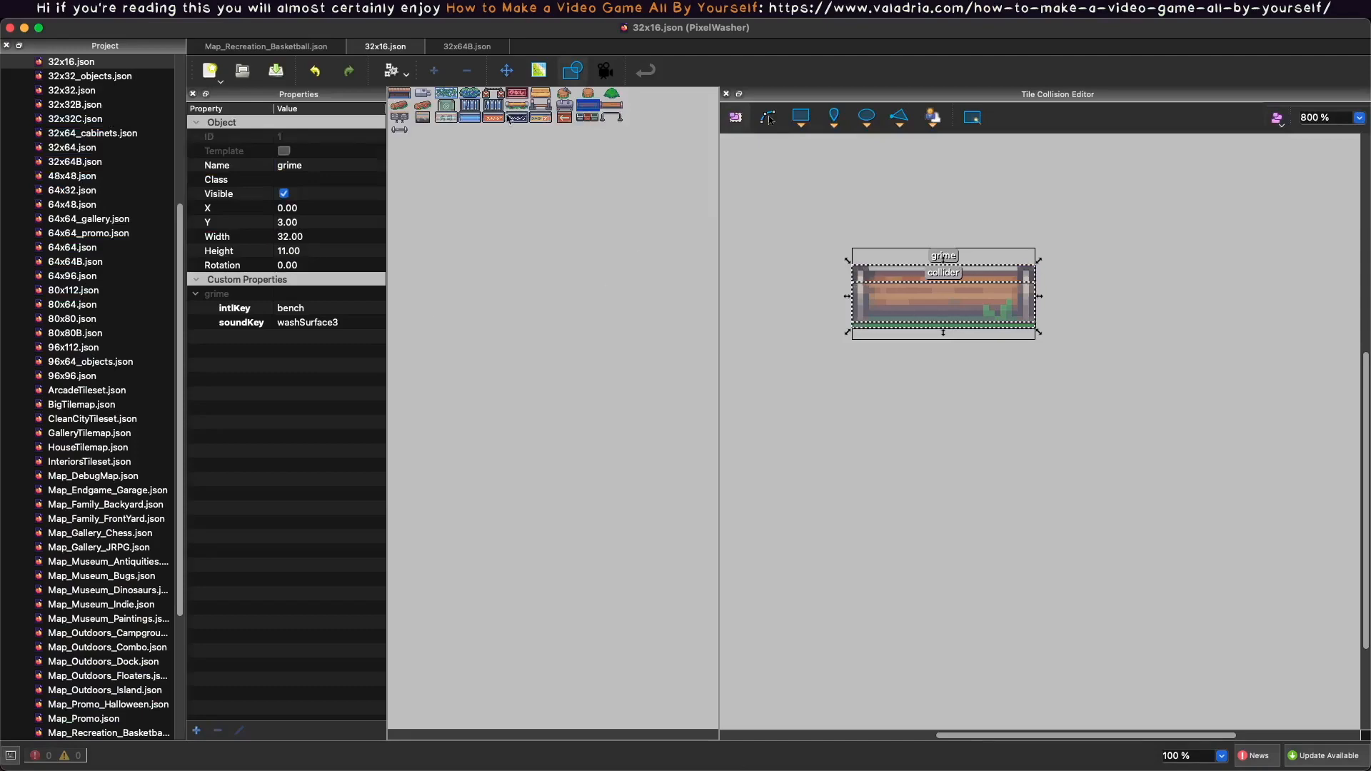
Return to the basketball map in Tiled and open the 64x64 tileset containing the basketball hoops for editing.
left_click(474, 50)
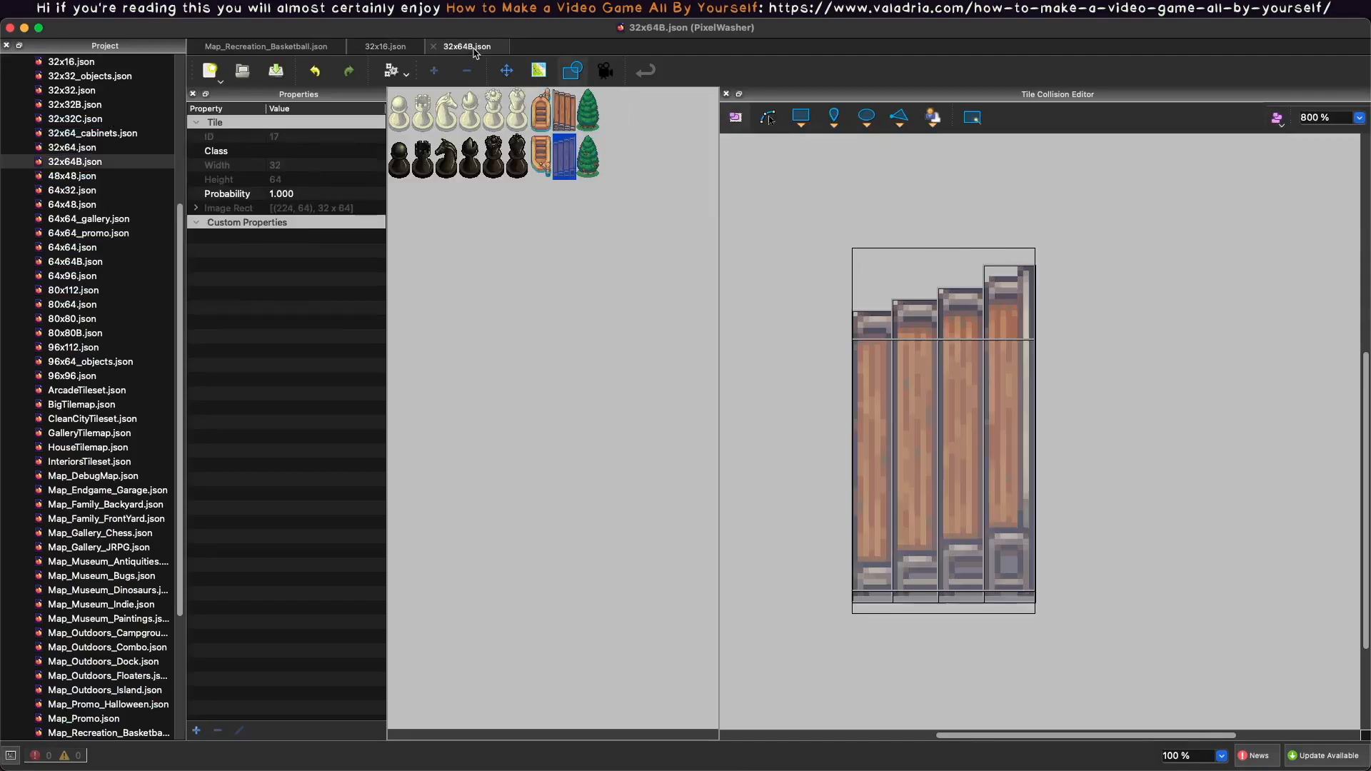
left_click(312, 47)
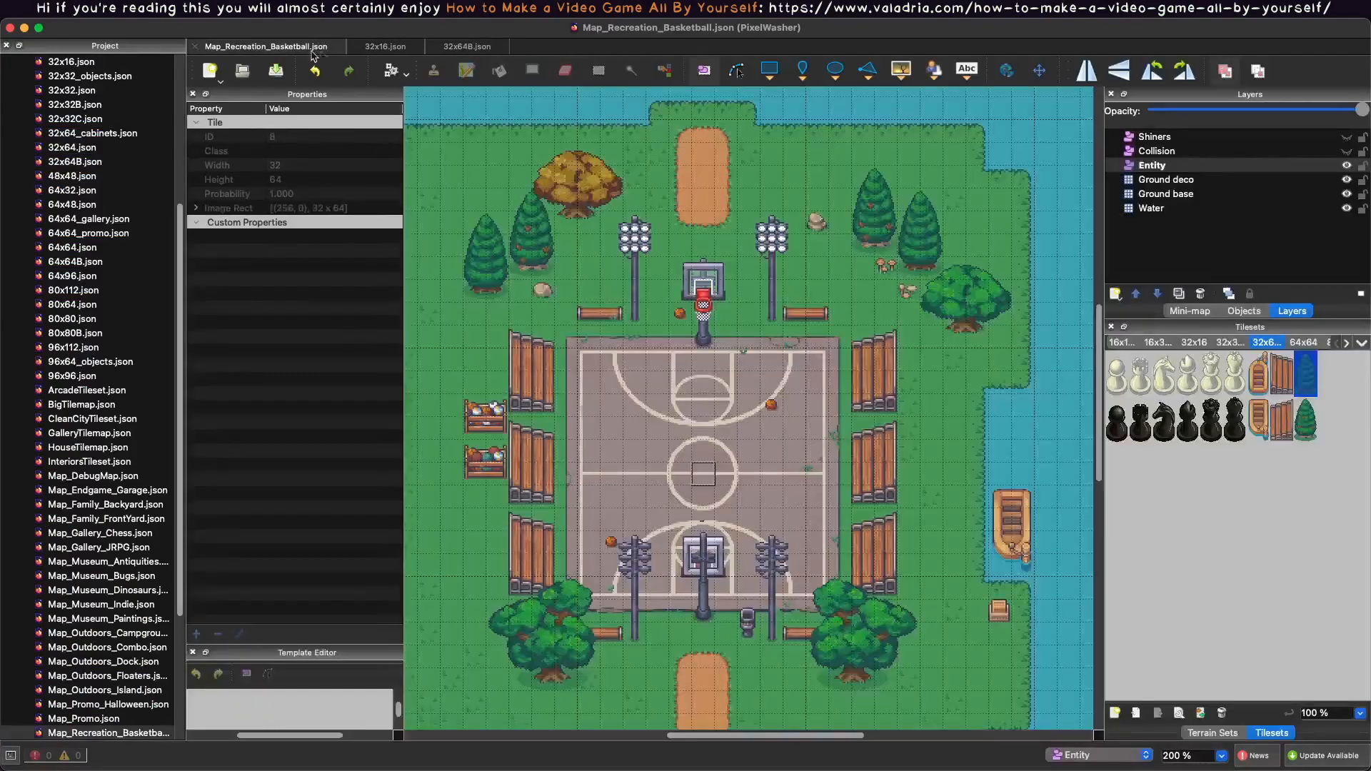
left_click(1303, 344)
left_click(1228, 514)
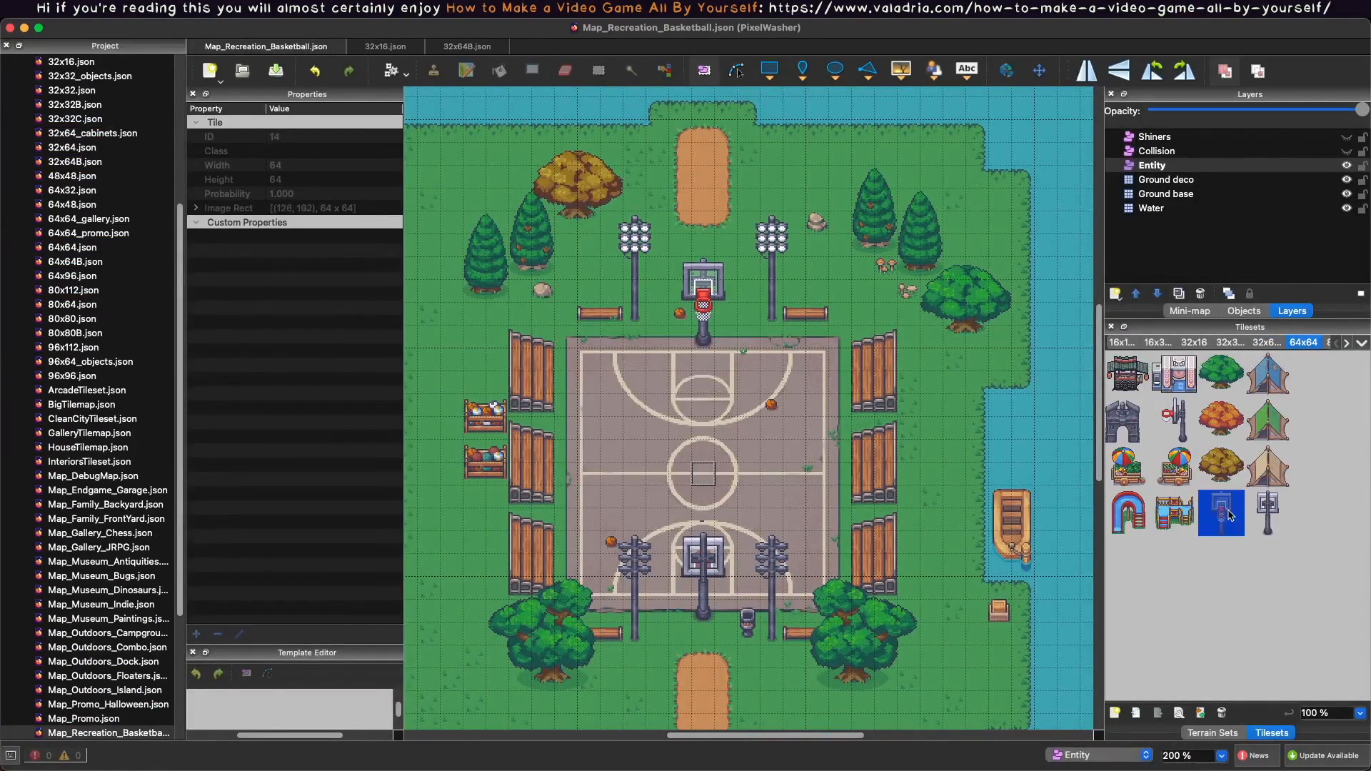
left_click(1179, 713)
Look through the 64x64 tiles for reusable shapes and copy the stone arch's grime areas onto the front-facing hoop tile.
left_click(455, 261)
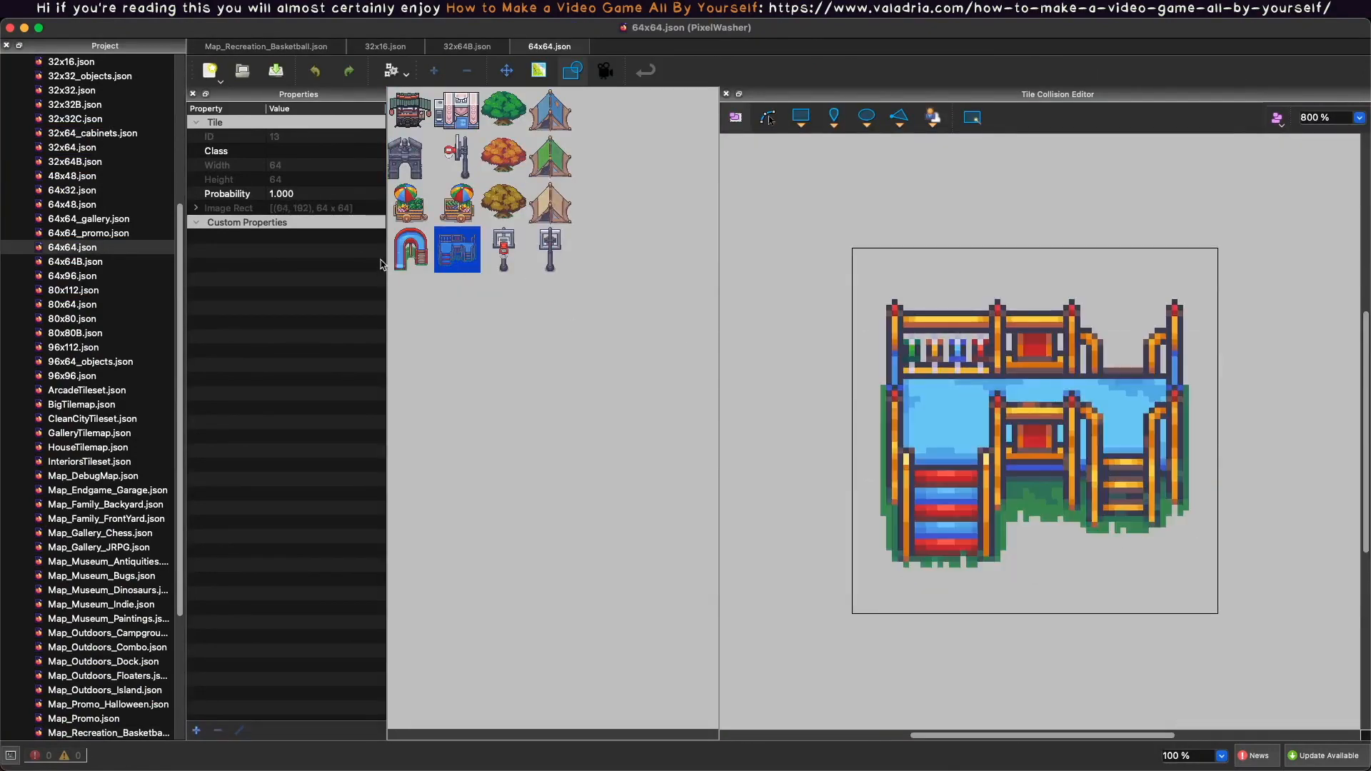
left_click(410, 250)
left_click(457, 203)
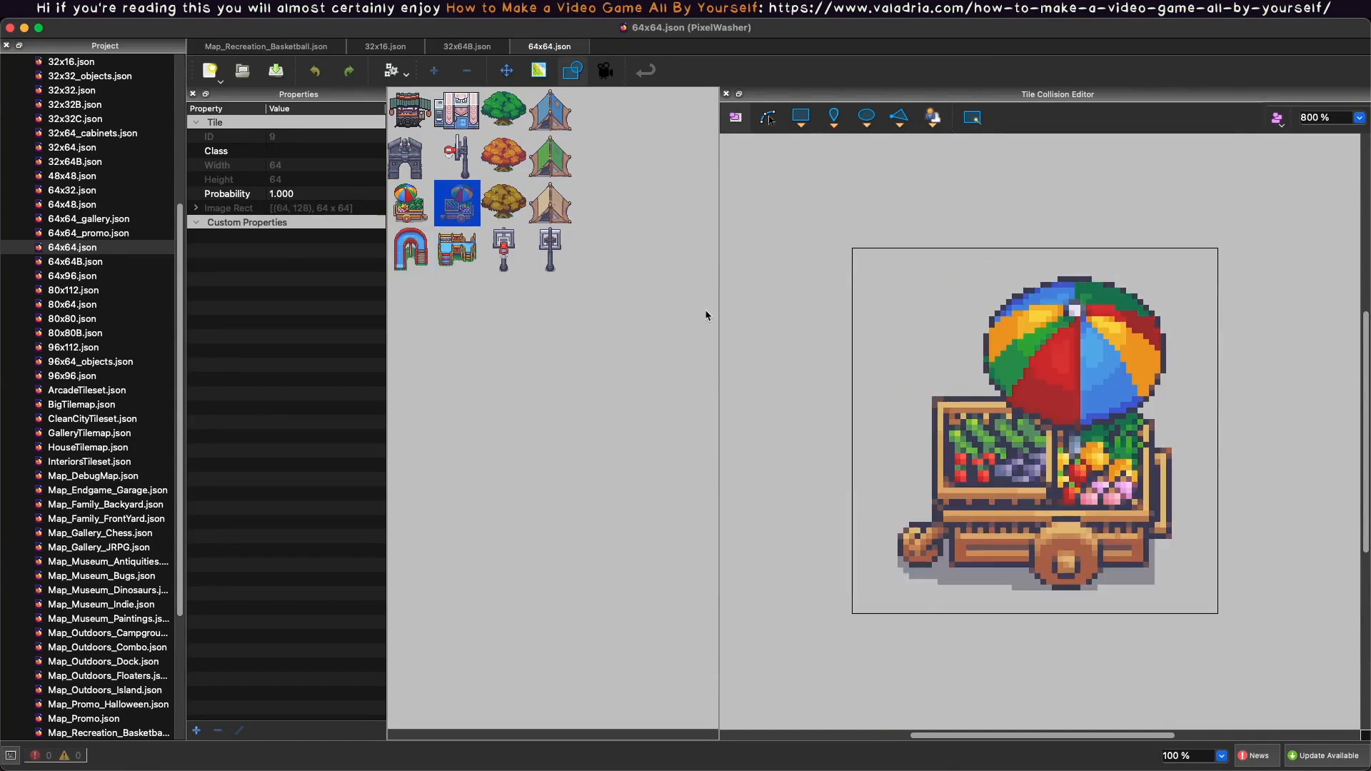
left_click(411, 209)
left_click(410, 158)
left_click_drag(795, 214, 1207, 692)
left_click(492, 251)
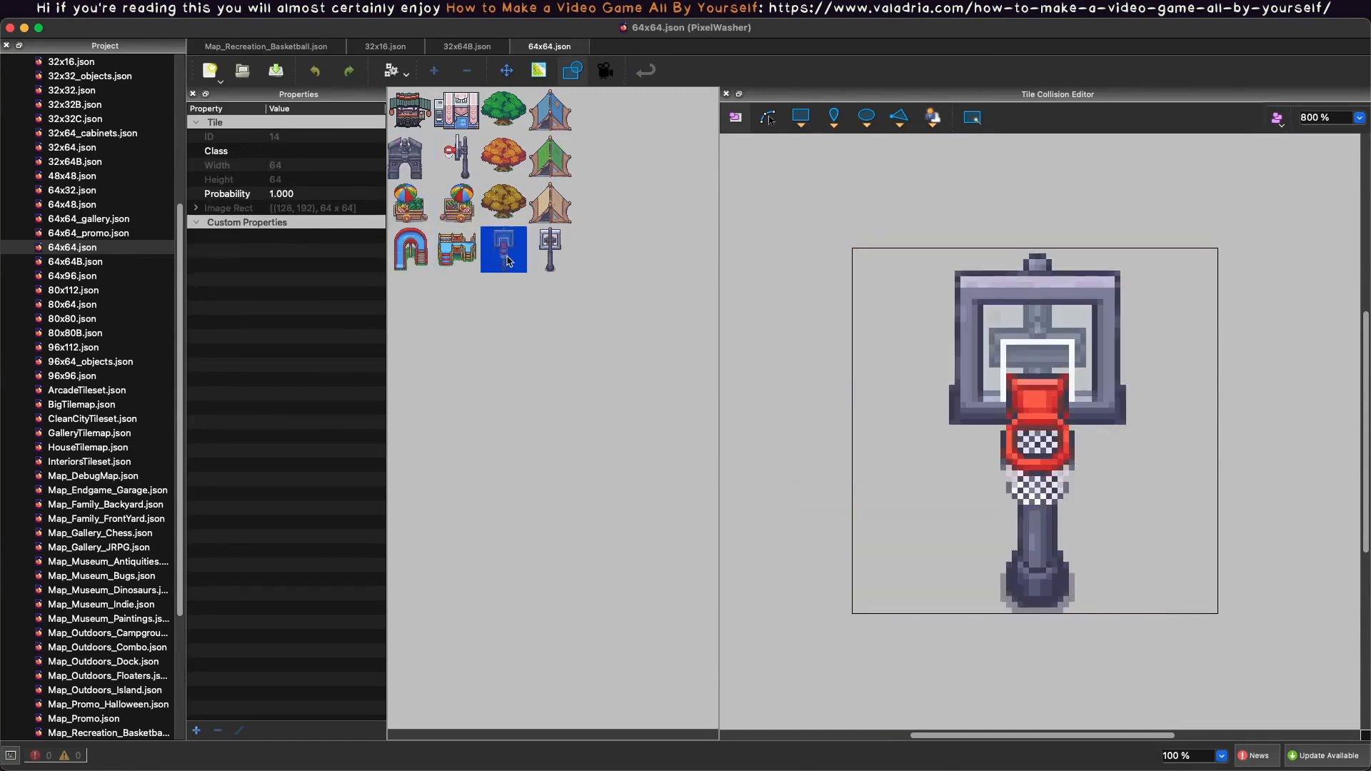
key("super+shift+v")
left_click(817, 232)
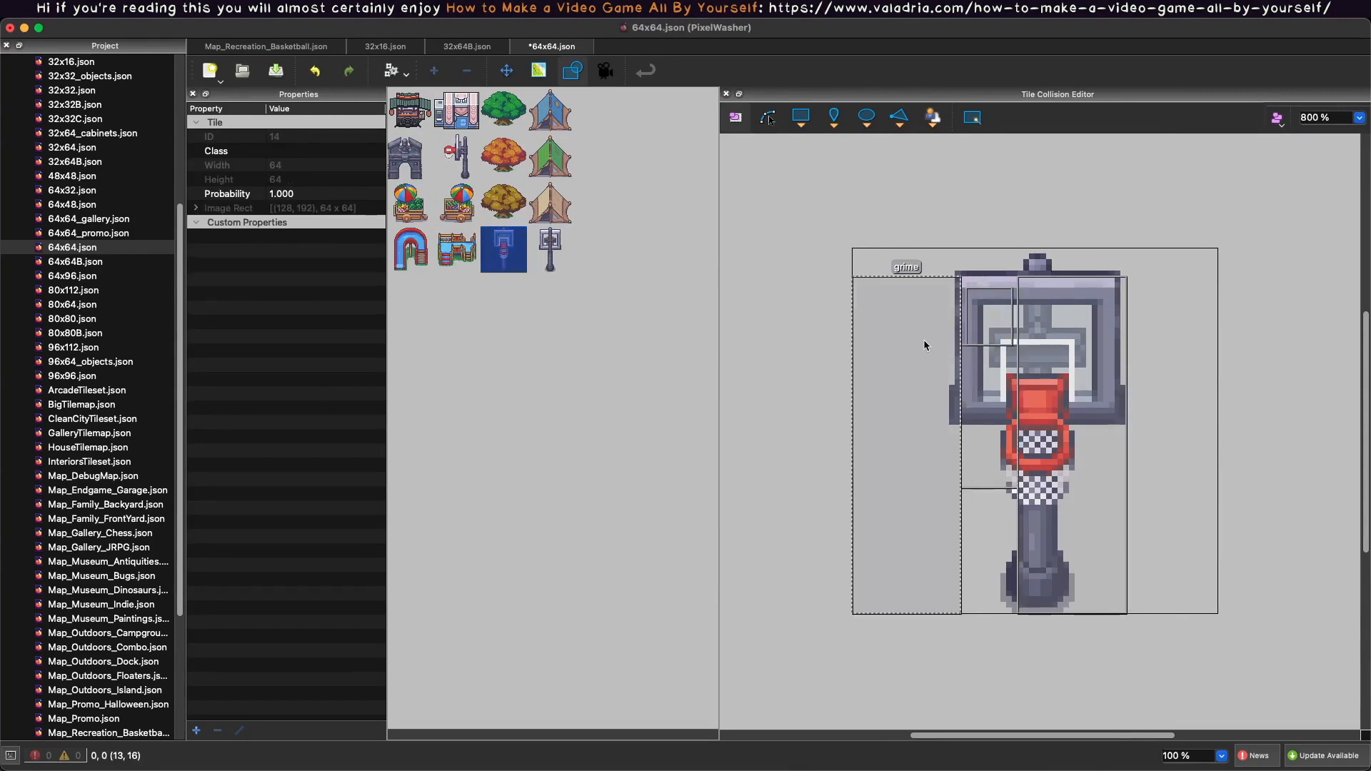
Set two of the pasted grime areas aside beside the hoop and delete the other two.
left_click_drag(924, 349, 827, 304)
left_click_drag(999, 390, 1278, 391)
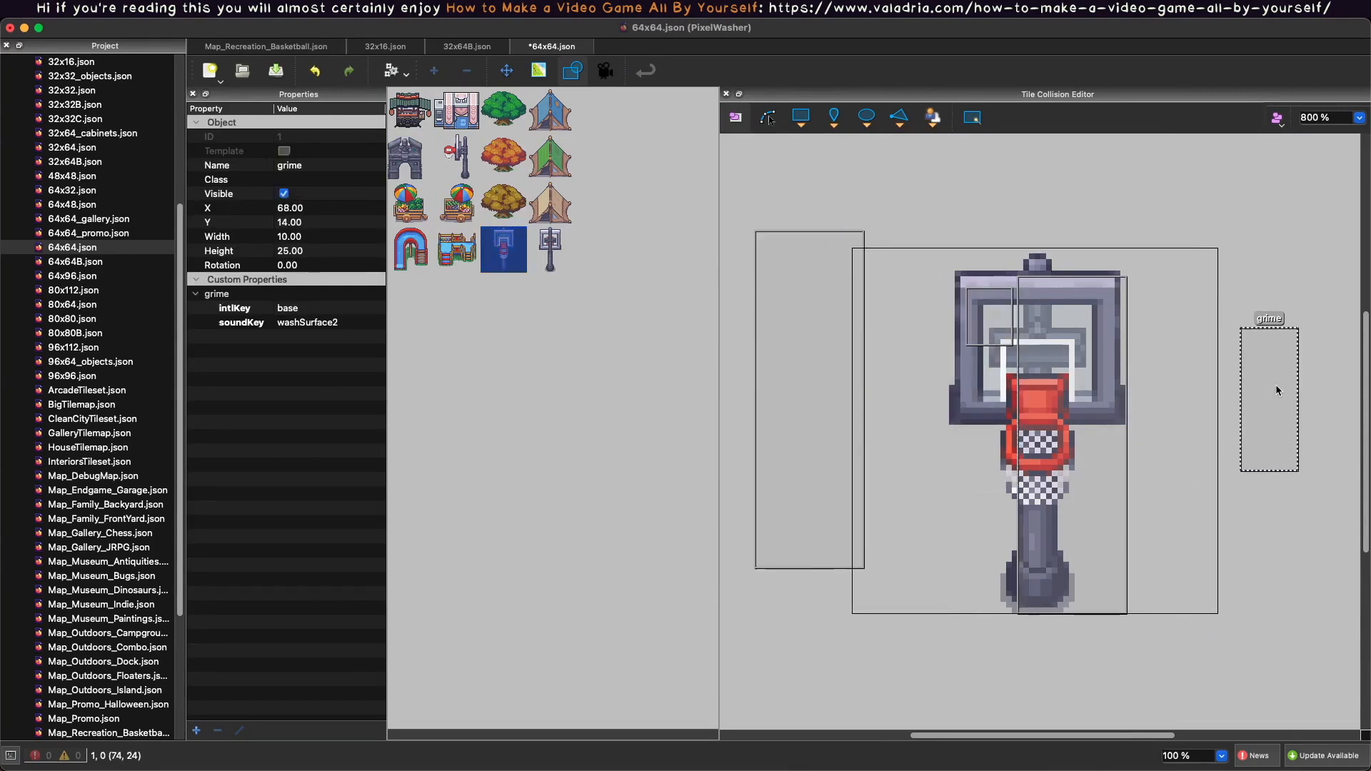
left_click_drag(997, 319, 1238, 245)
key("Delete")
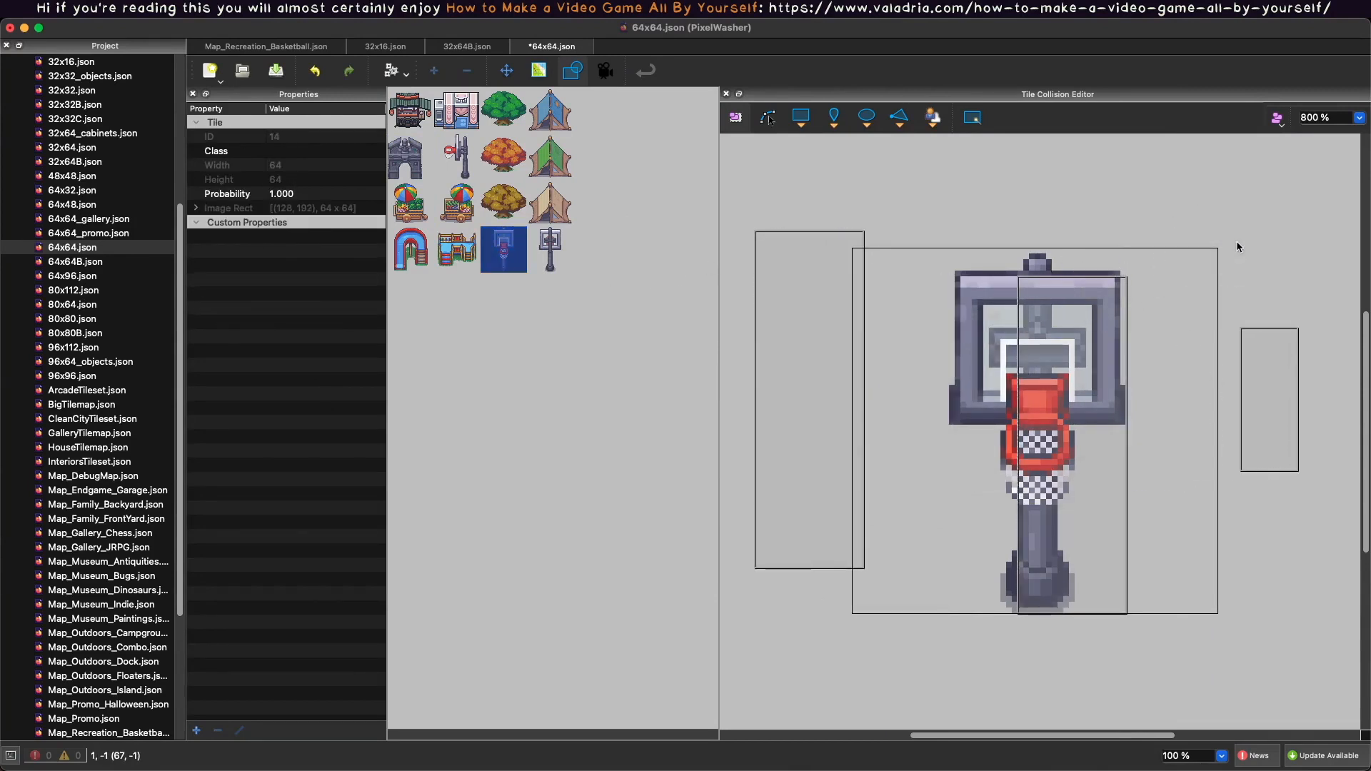
left_click(1075, 289)
key("Delete")
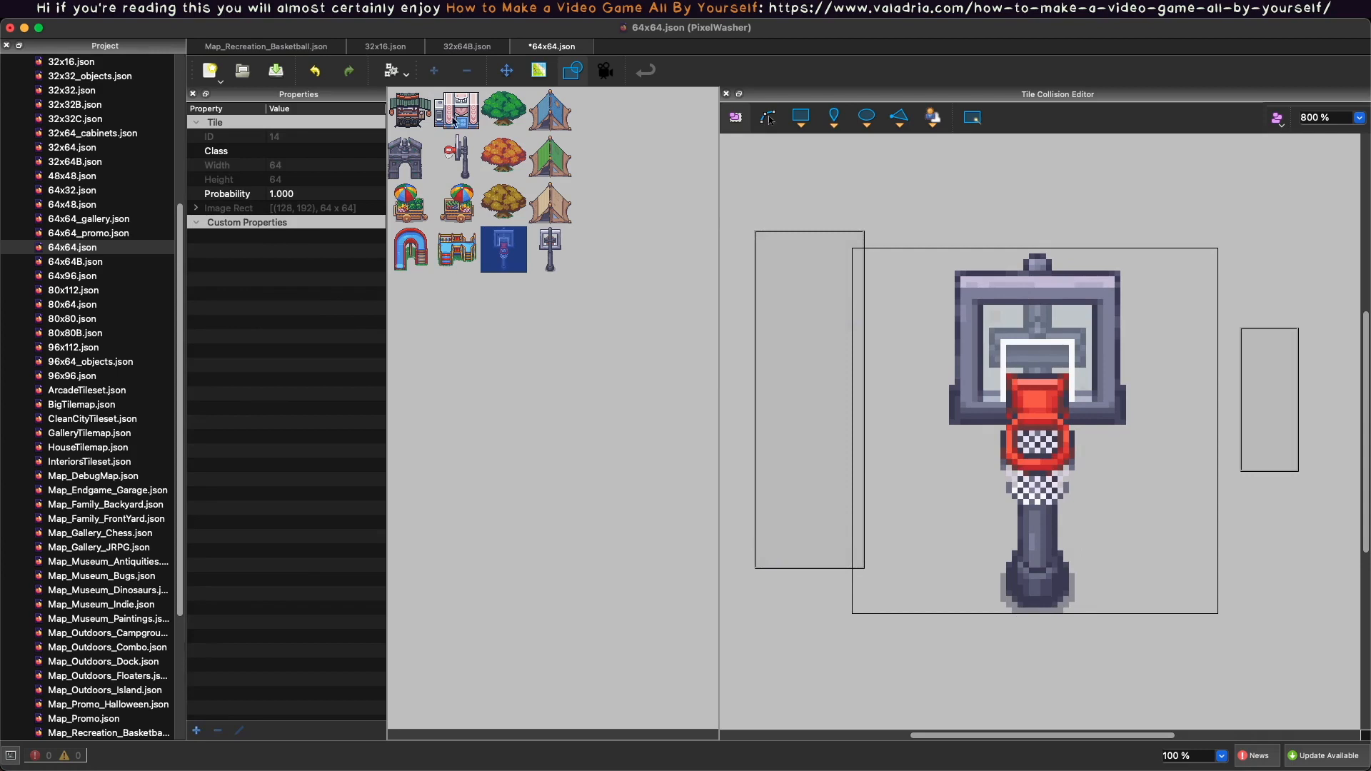
Copy the collider from the food stall tile onto the front-facing hoop tile and move it out of the way.
left_click(409, 111)
left_click(967, 469)
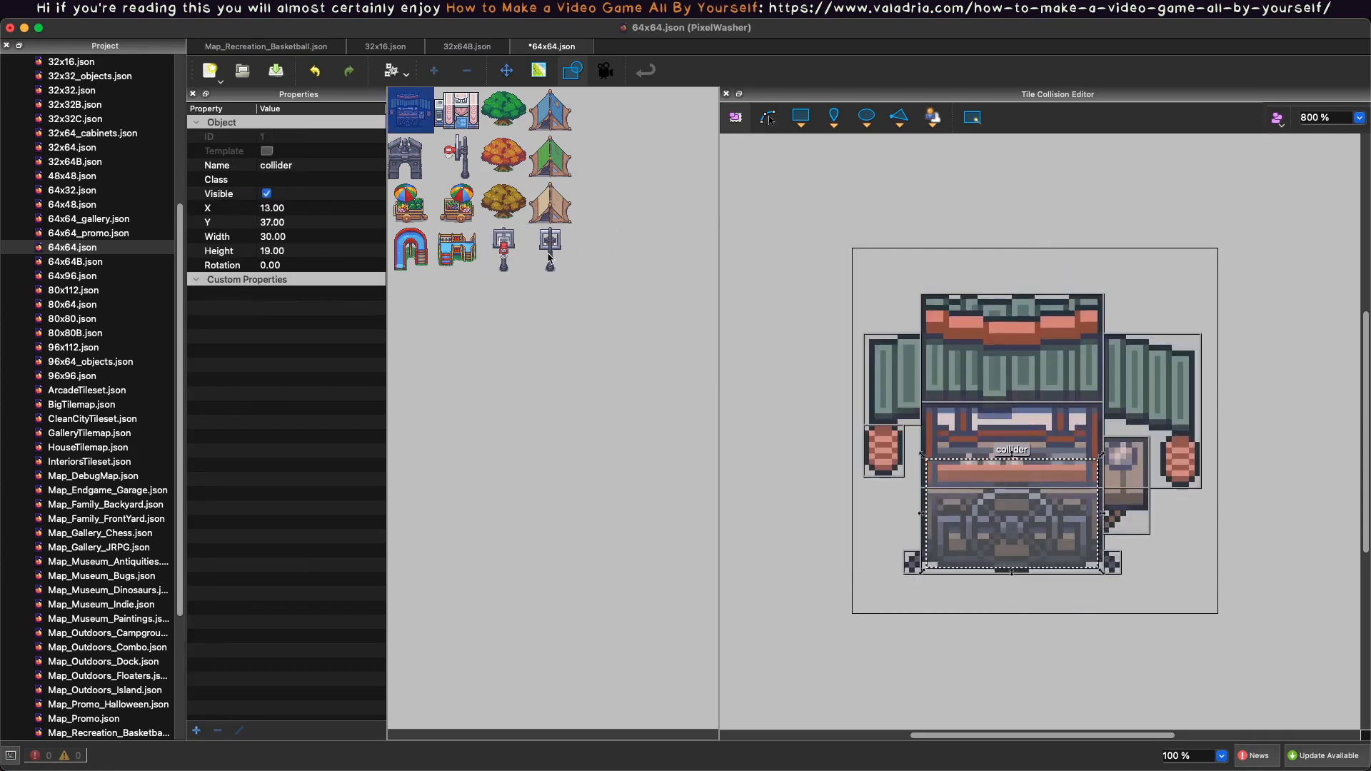
left_click(504, 250)
left_click(985, 433)
left_click_drag(976, 420, 1086, 534)
left_click_drag(976, 520, 989, 770)
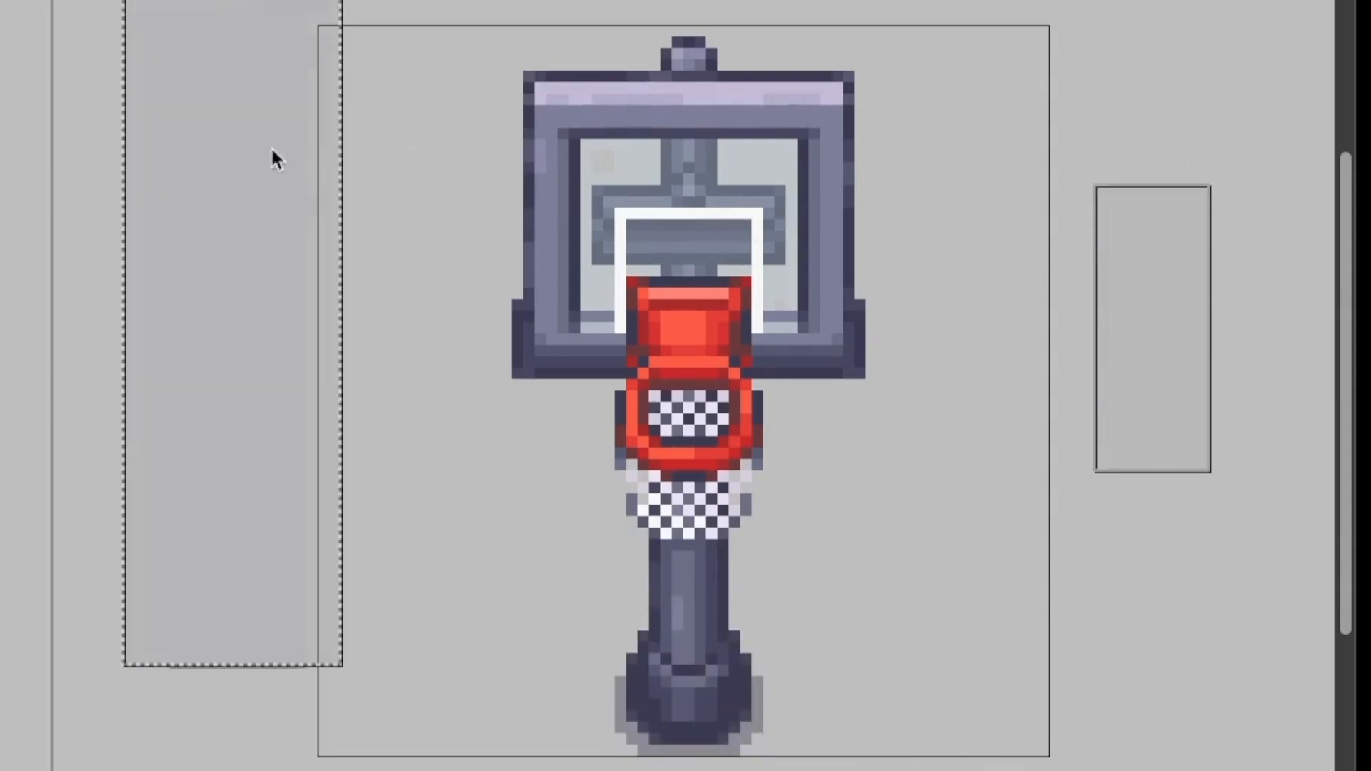
Fit one grime area around the hoop's pole below the backboard and the other around the rim and net.
left_click_drag(1167, 251, 666, 538)
left_click_drag(733, 458, 770, 370)
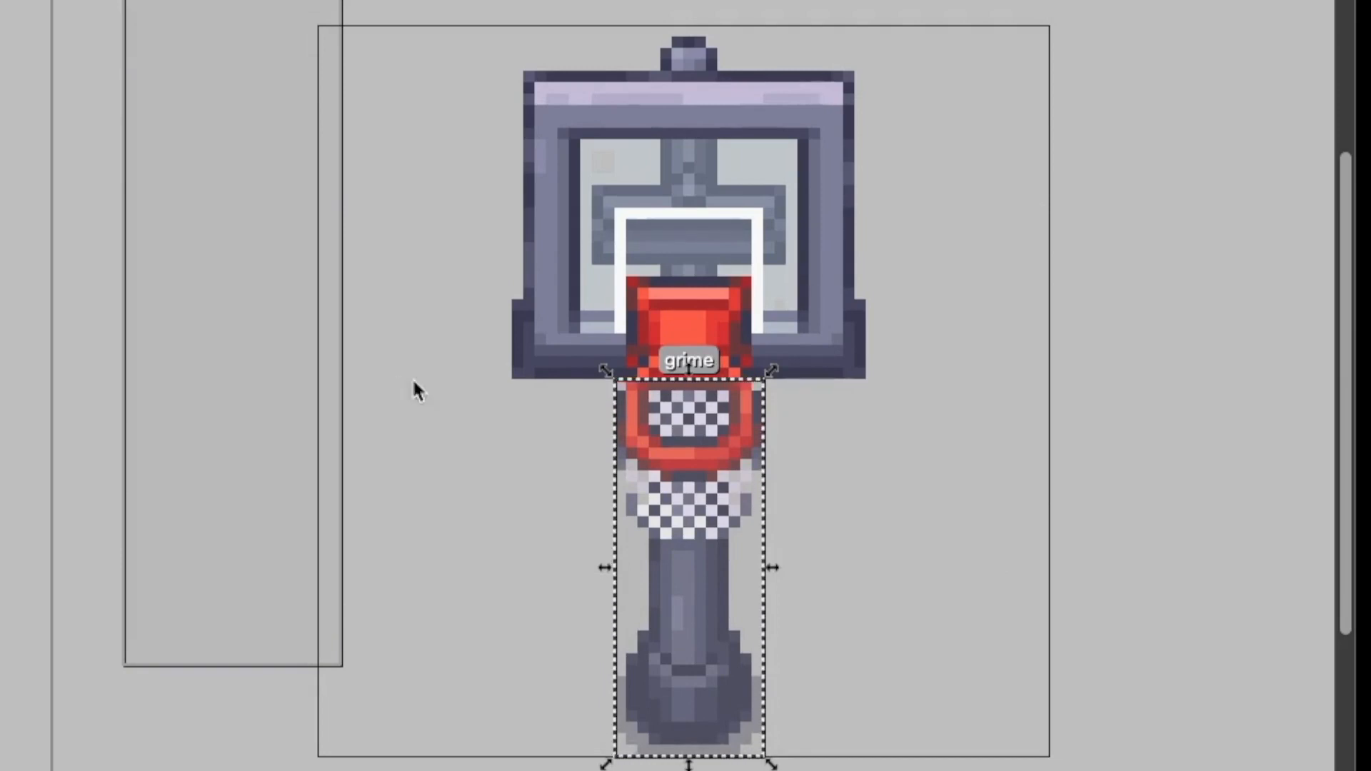
left_click_drag(207, 216, 692, 405)
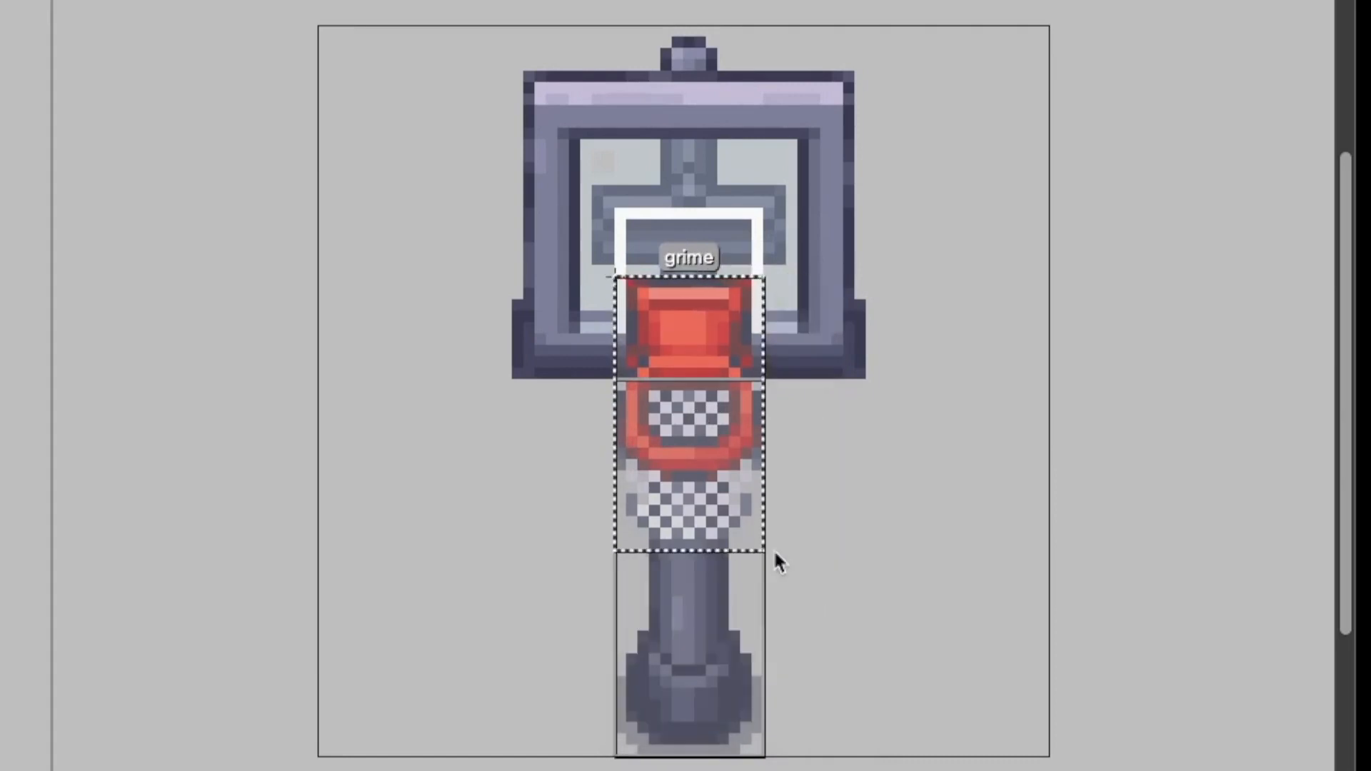
left_click_drag(775, 551, 773, 547)
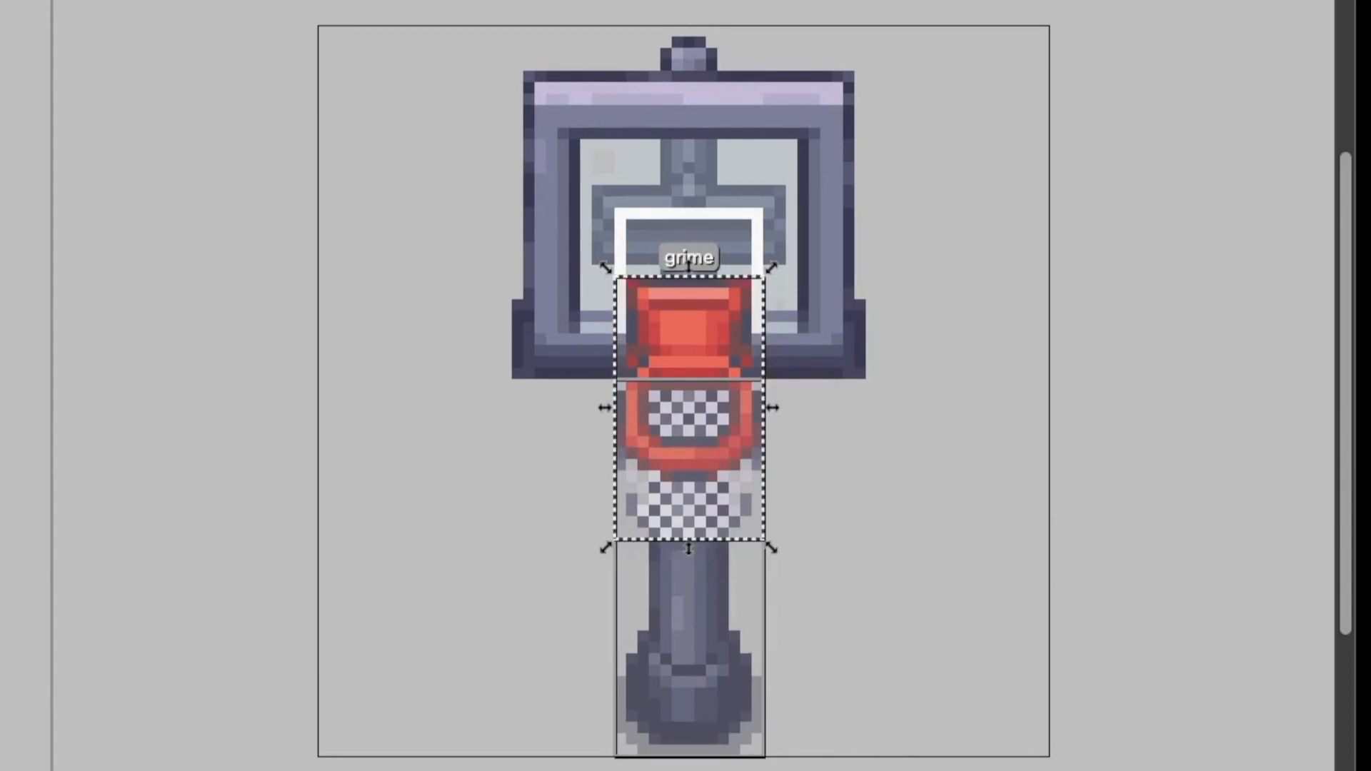
Enlarge the rim's grime area to cover the whole backboard and place a duplicate of it beside the hoop.
left_click_drag(673, 314, 569, 81)
left_click_drag(670, 309, 876, 384)
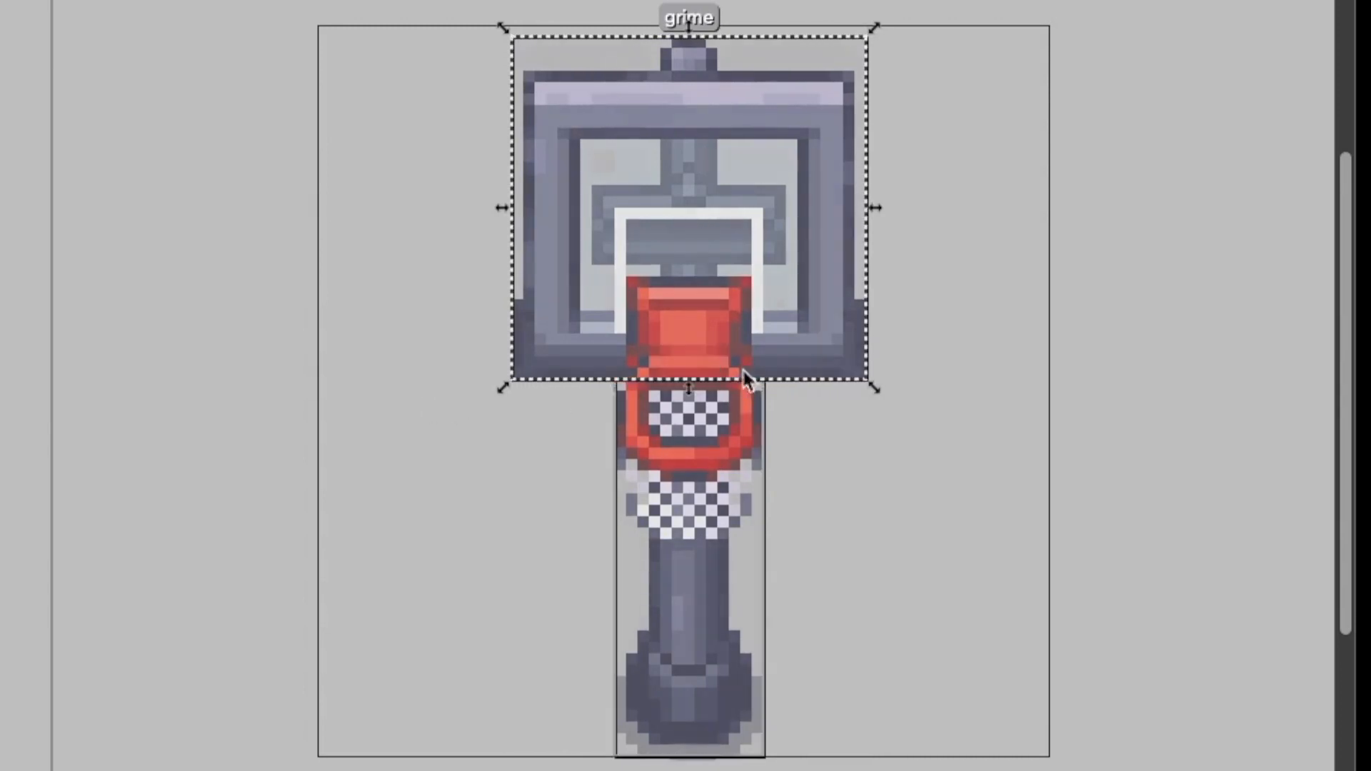
left_click(688, 613)
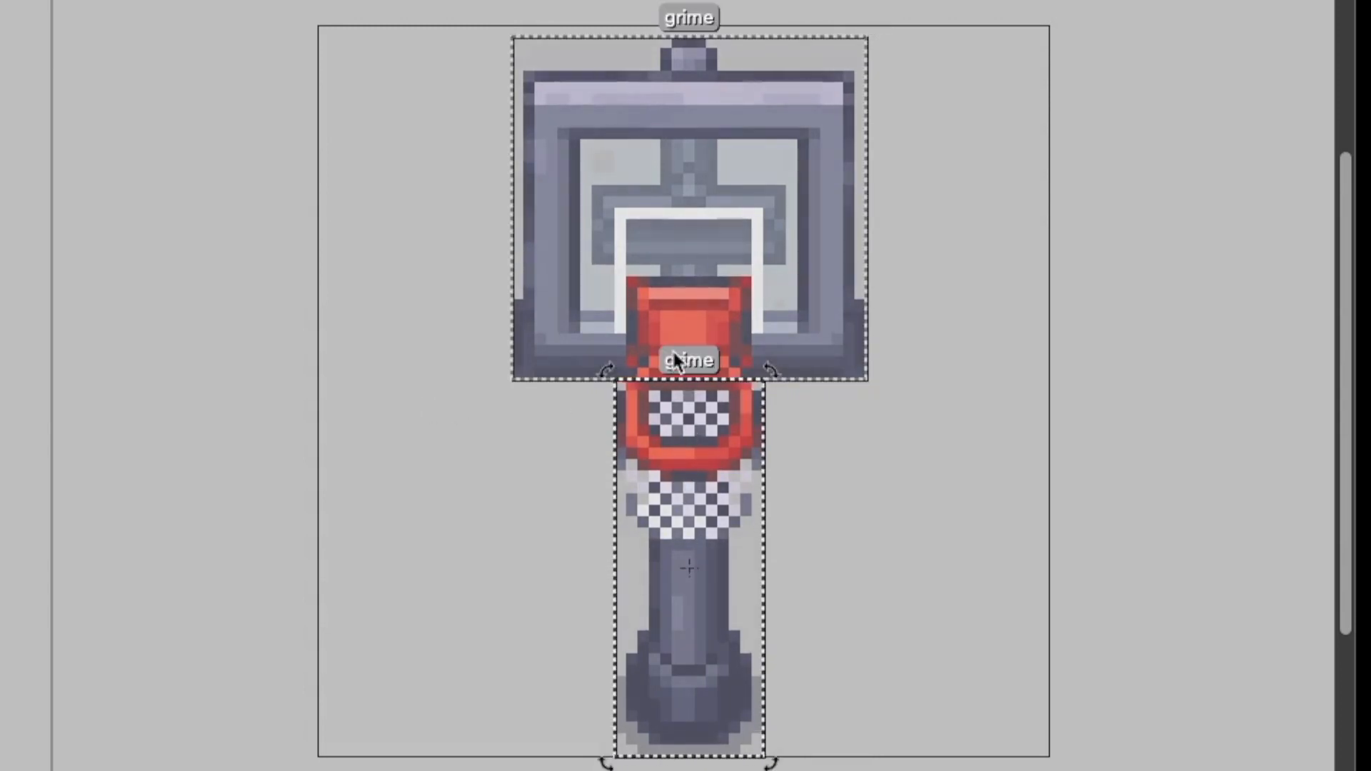
left_click(744, 178)
left_click_drag(740, 174, 358, 208)
left_click(671, 455)
left_click(307, 307)
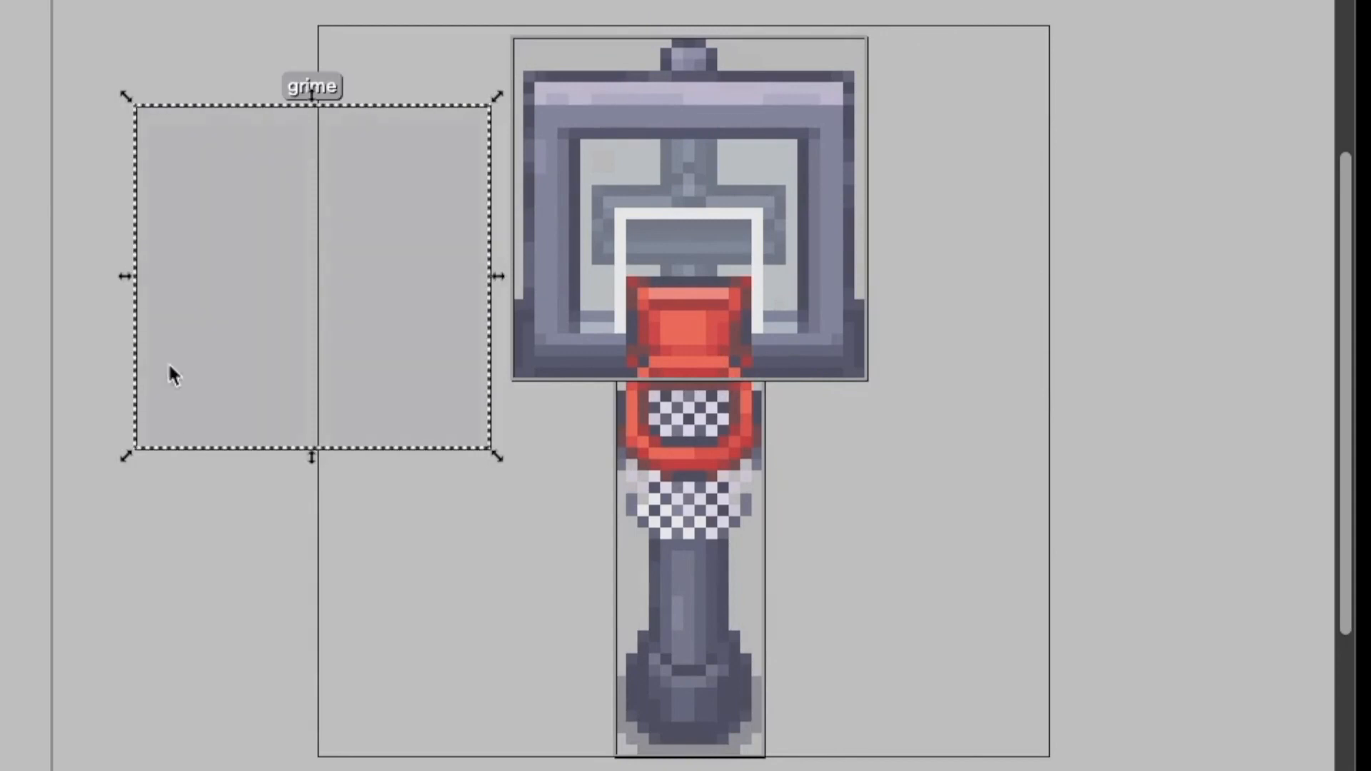
Fit the duplicated grime area around the rim and net, and place the collider over the pole's base.
left_click_drag(227, 223, 711, 391)
left_click_drag(982, 632, 777, 558)
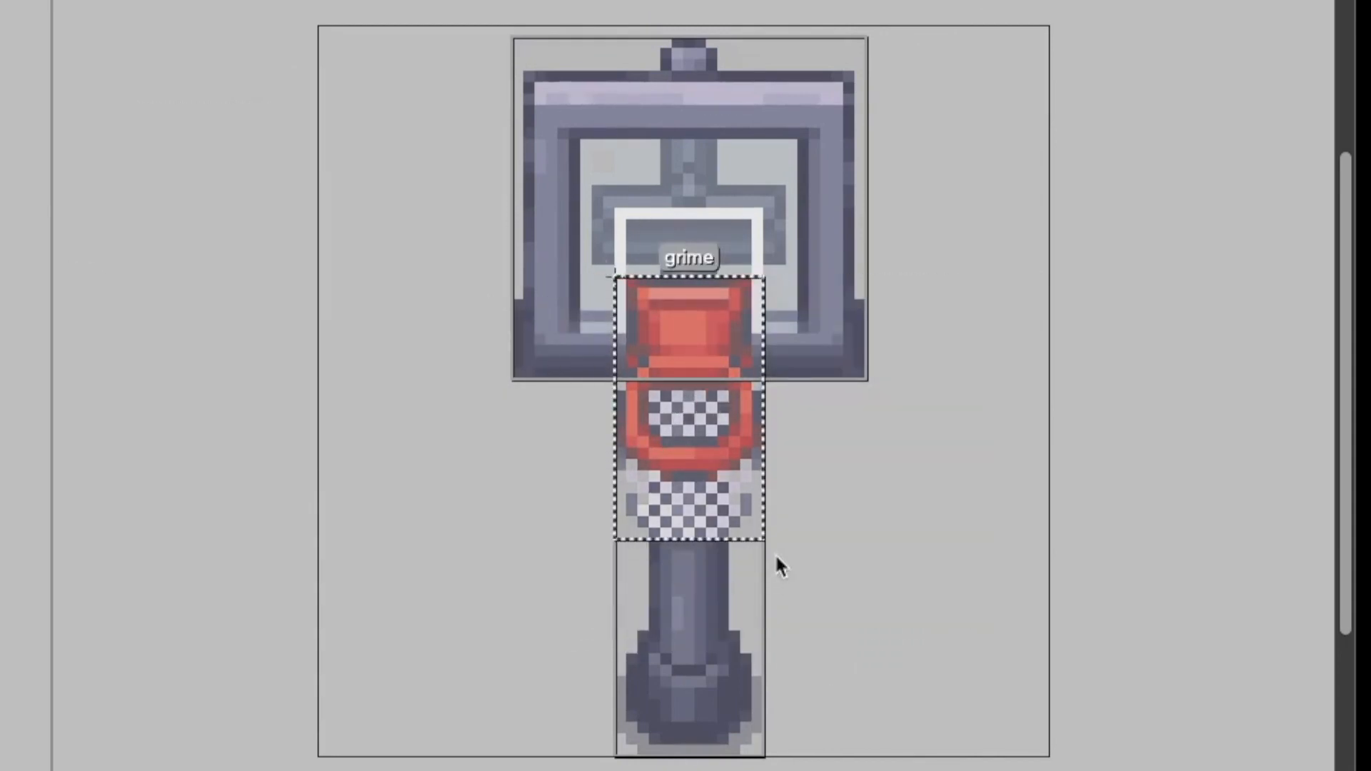
left_click(701, 657)
left_click(703, 652)
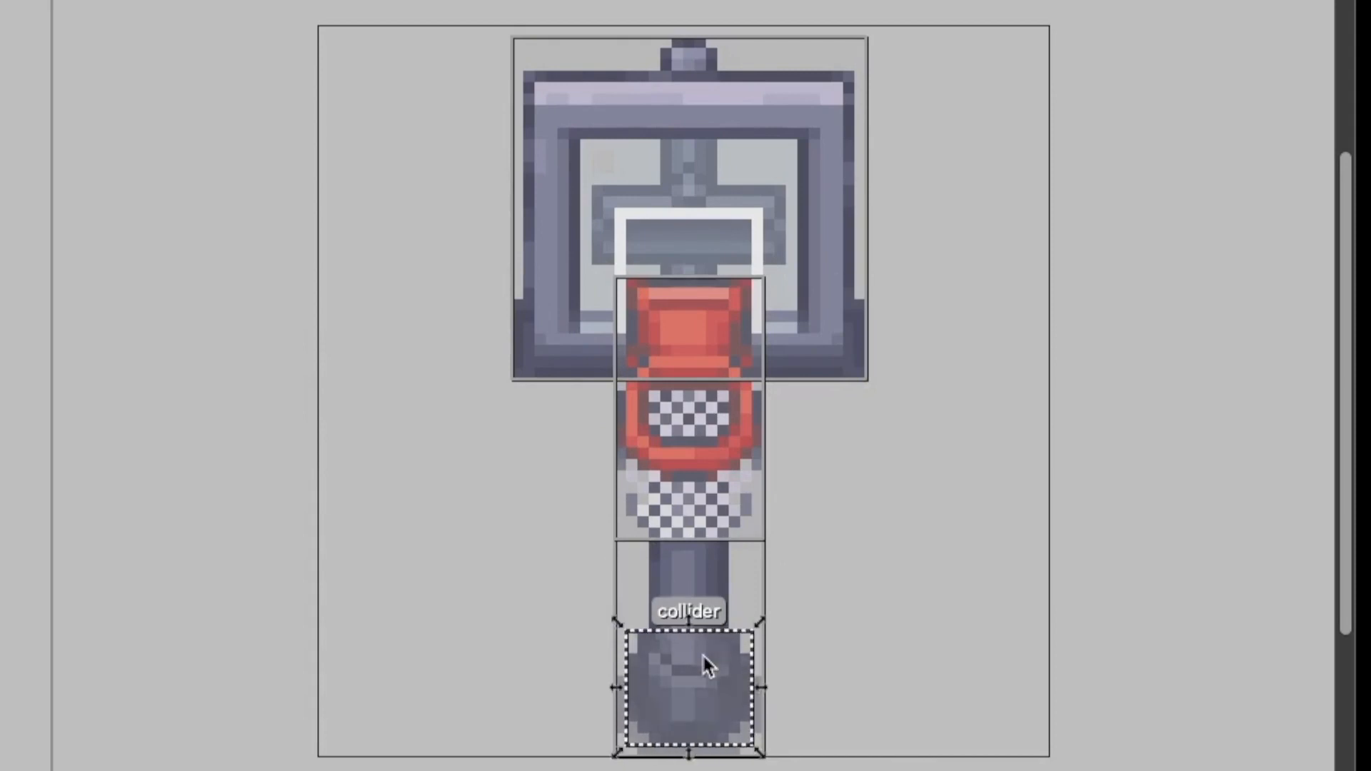
Copy all the hoop's shapes onto the back-facing hoop tile and extend its backboard grime area to the board's lower edge.
left_click_drag(246, 0, 783, 532)
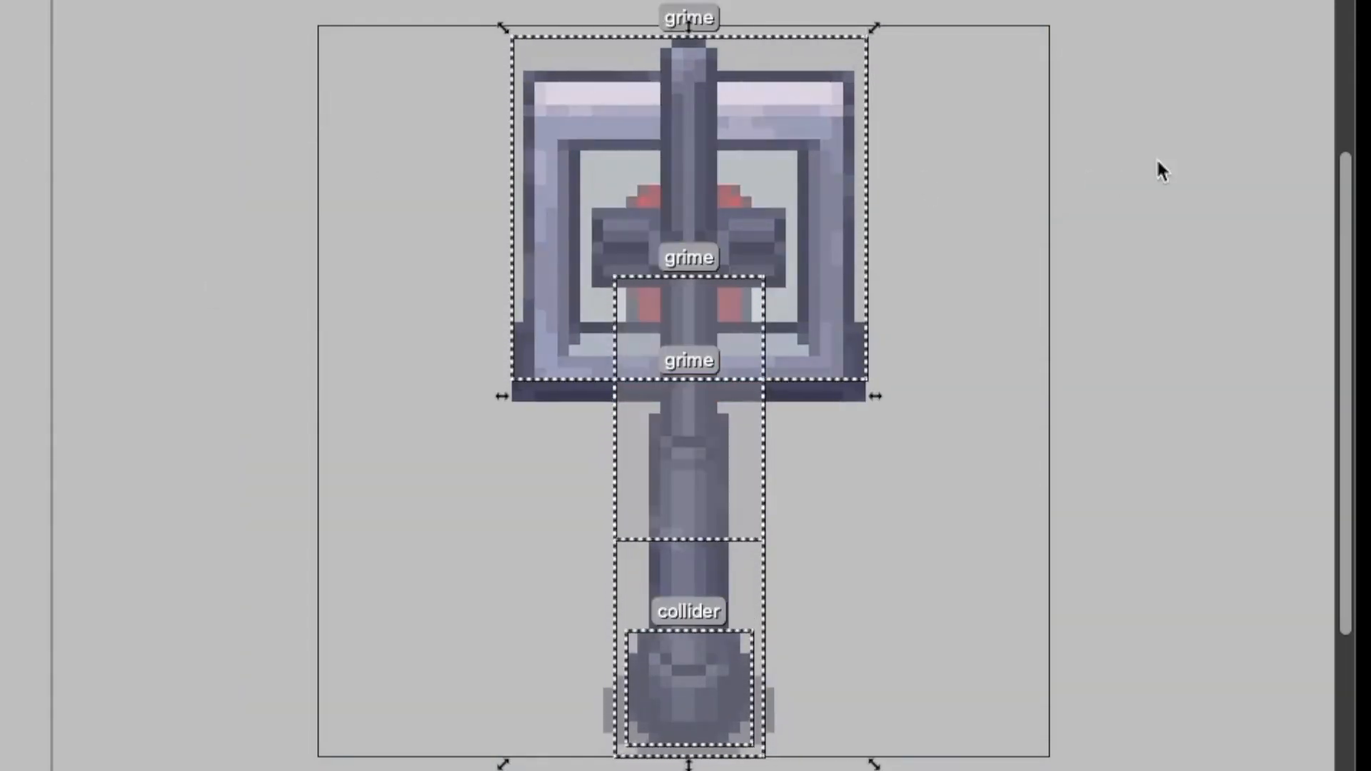
left_click(709, 431)
left_click(624, 100)
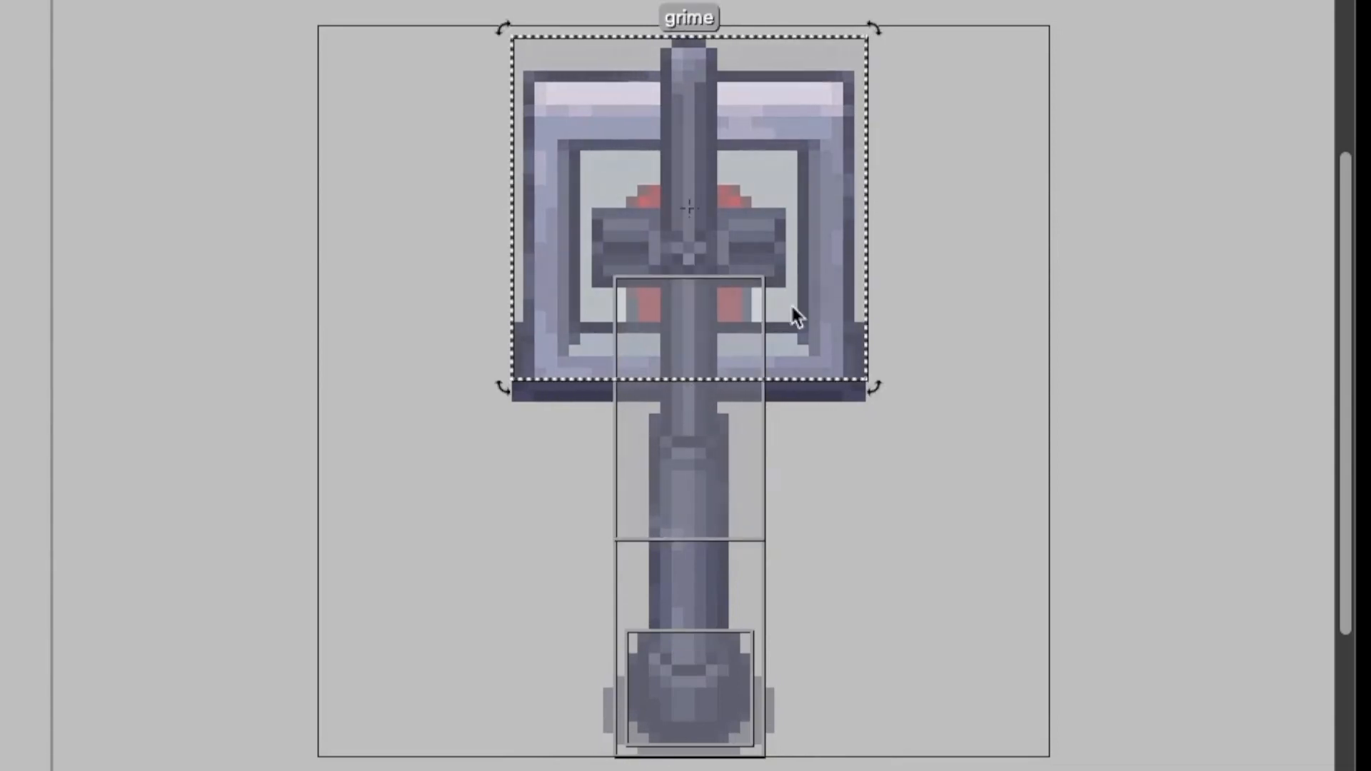
left_click_drag(688, 388, 691, 412)
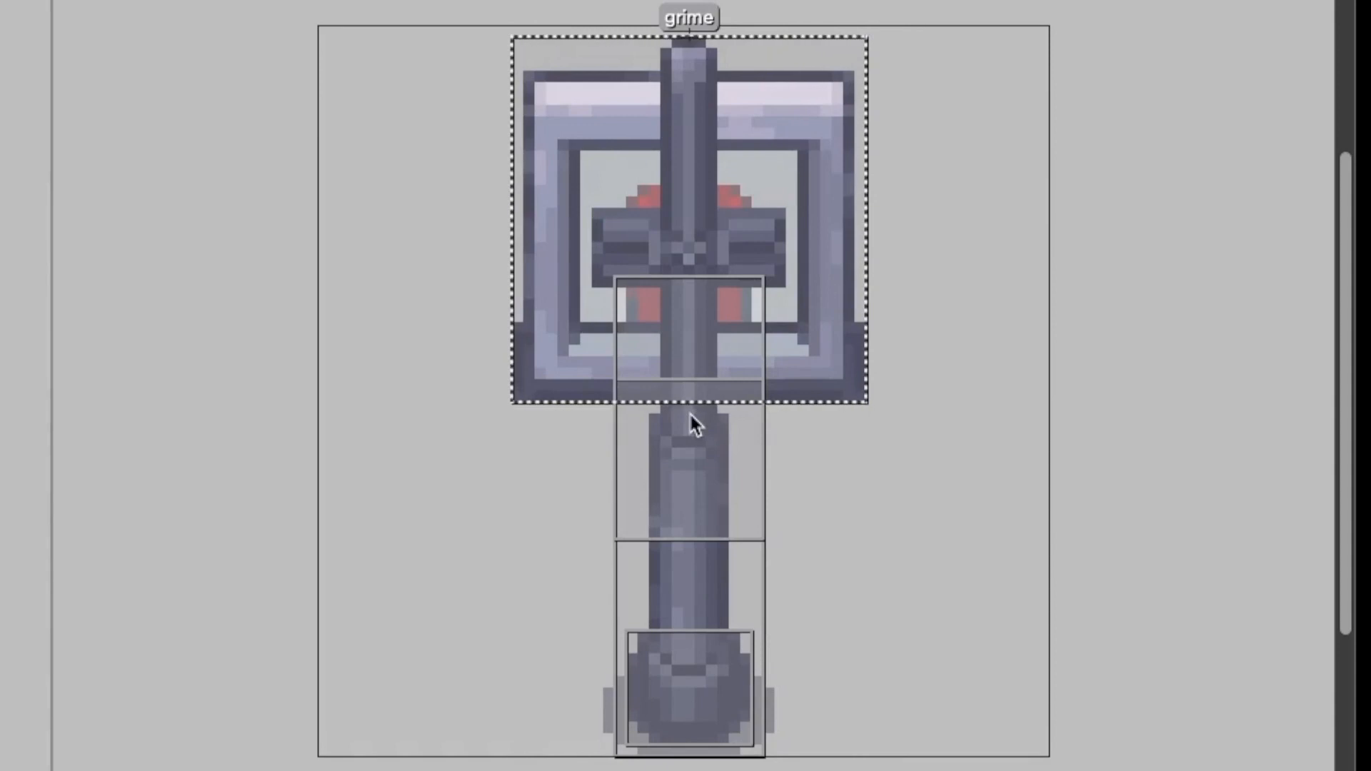
Fit the rim grime area around the rim behind the backboard, and shorten the pole's area to start just below the board.
left_click(684, 498)
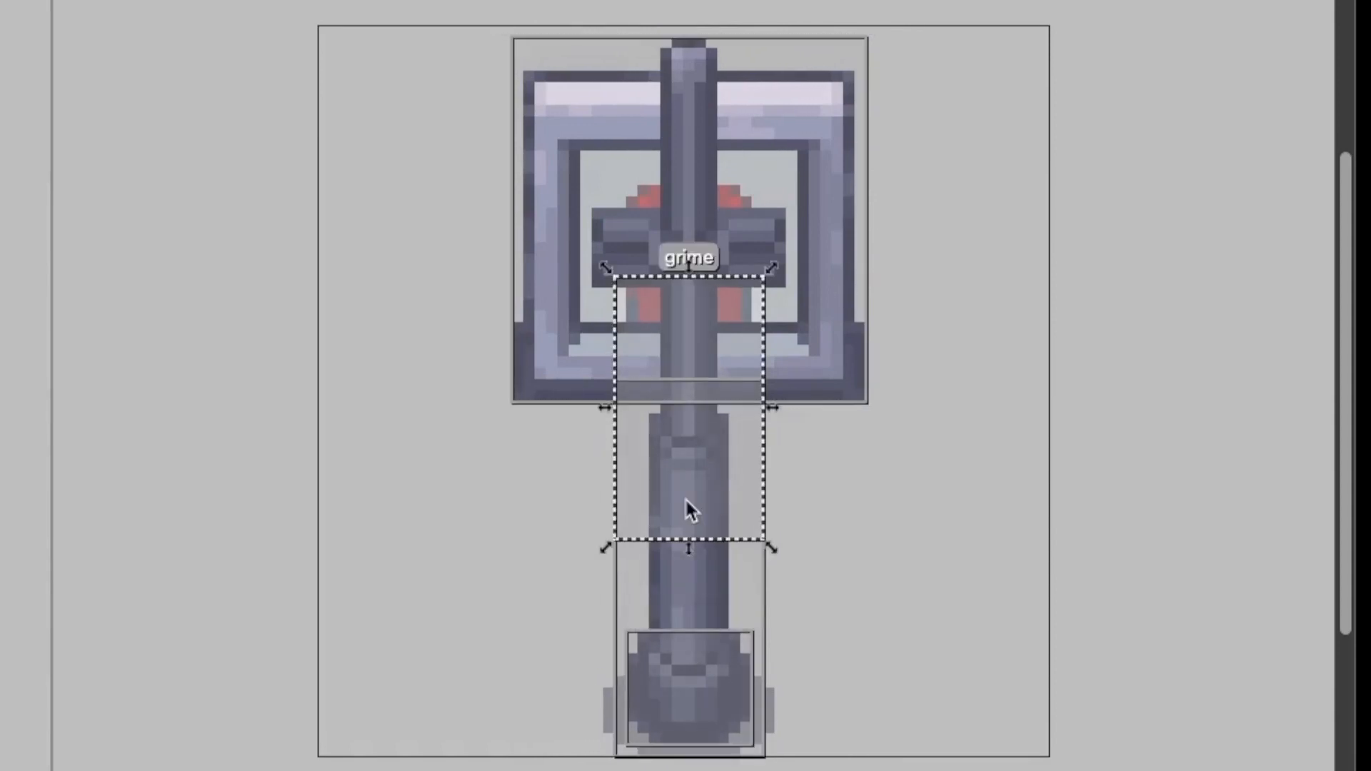
left_click_drag(684, 325, 688, 226)
left_click_drag(690, 454, 690, 325)
left_click(818, 355)
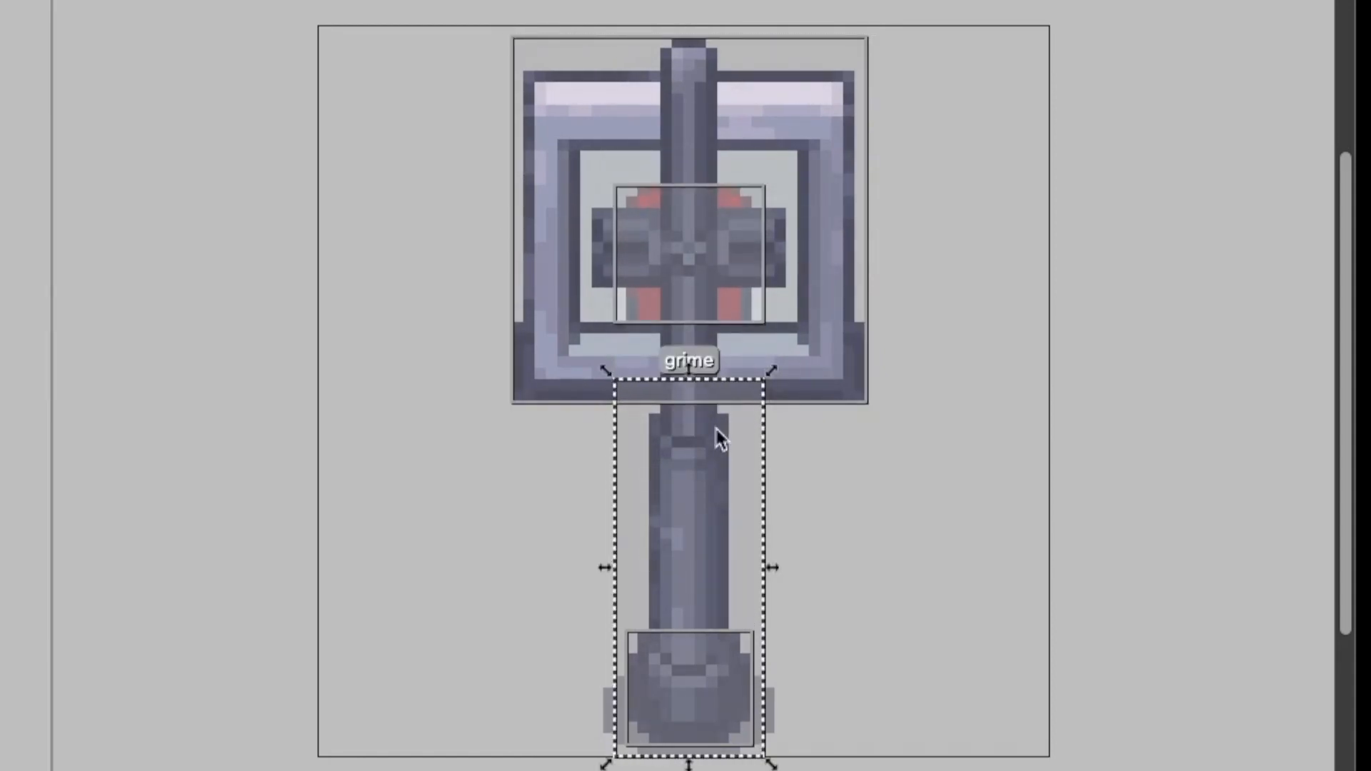
left_click_drag(687, 371, 687, 396)
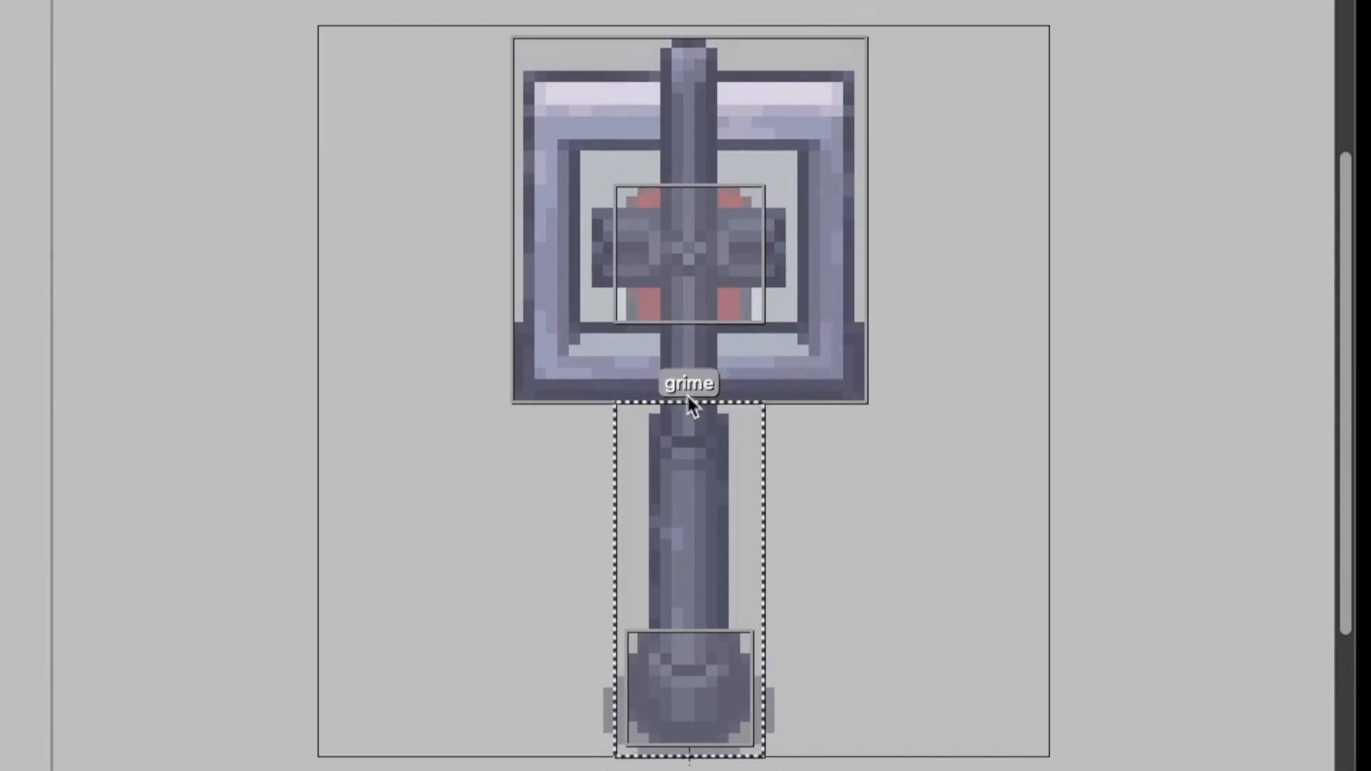
Widen the pole's grime area on both sides to cover the full width of the pole's base.
left_click_drag(599, 579, 593, 577)
left_click_drag(772, 578, 783, 578)
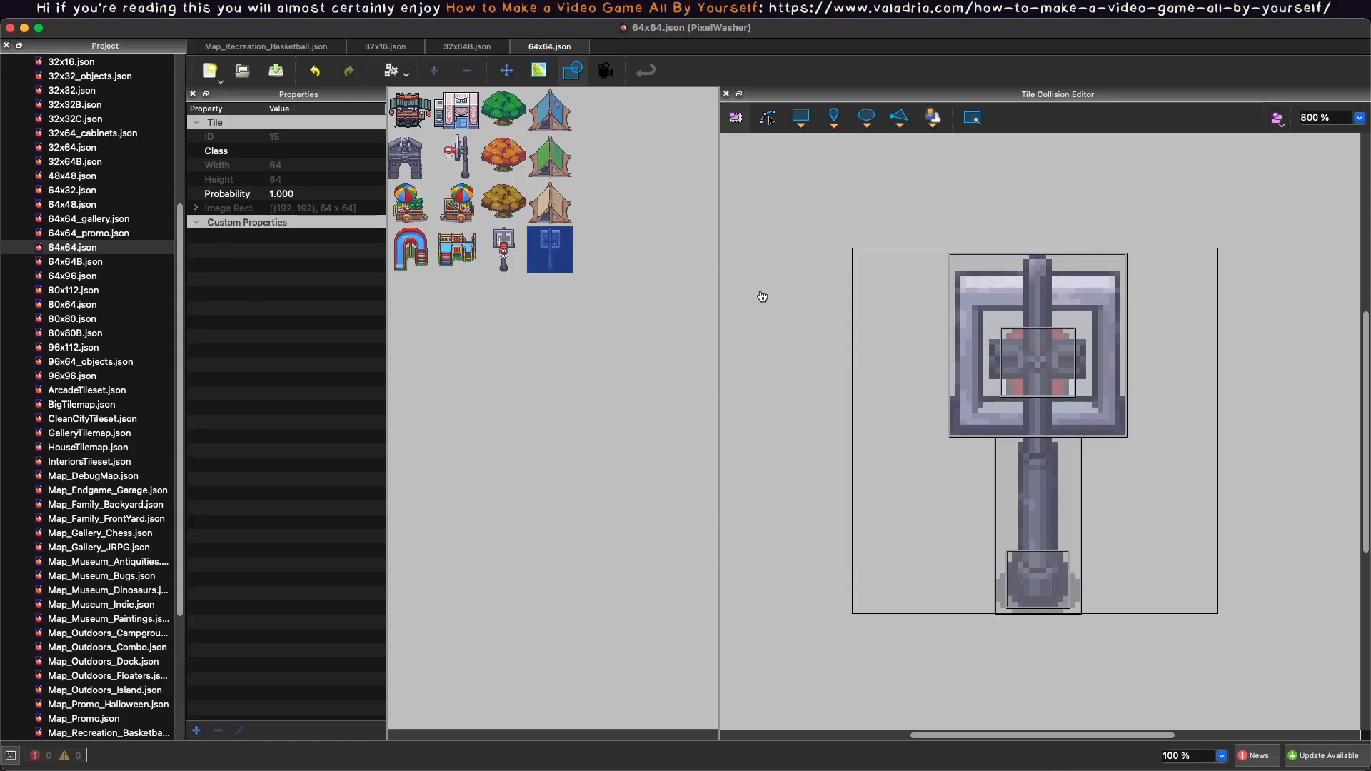
Switch to the Pixel Washer game in the browser, reload it and start the Double Dribble recreation level.
key("super+Tab")
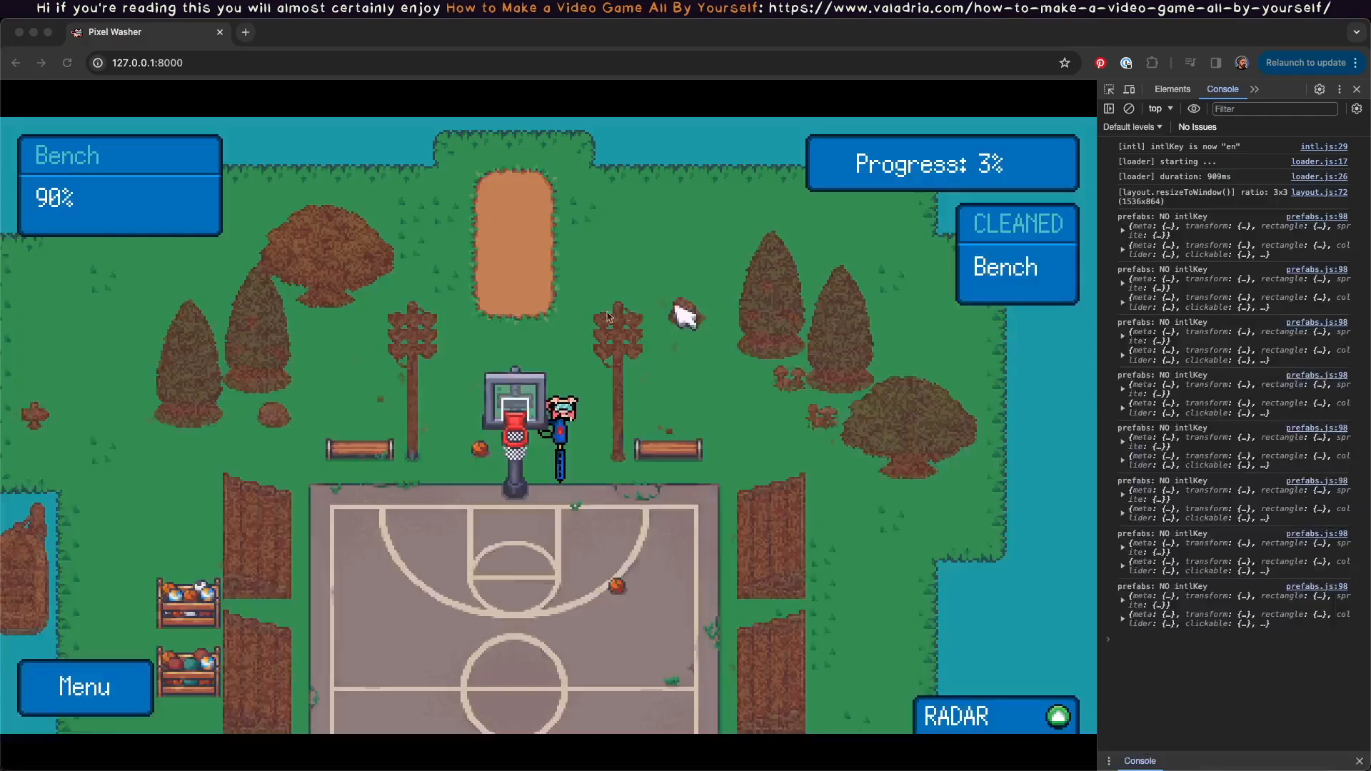
key("super+r")
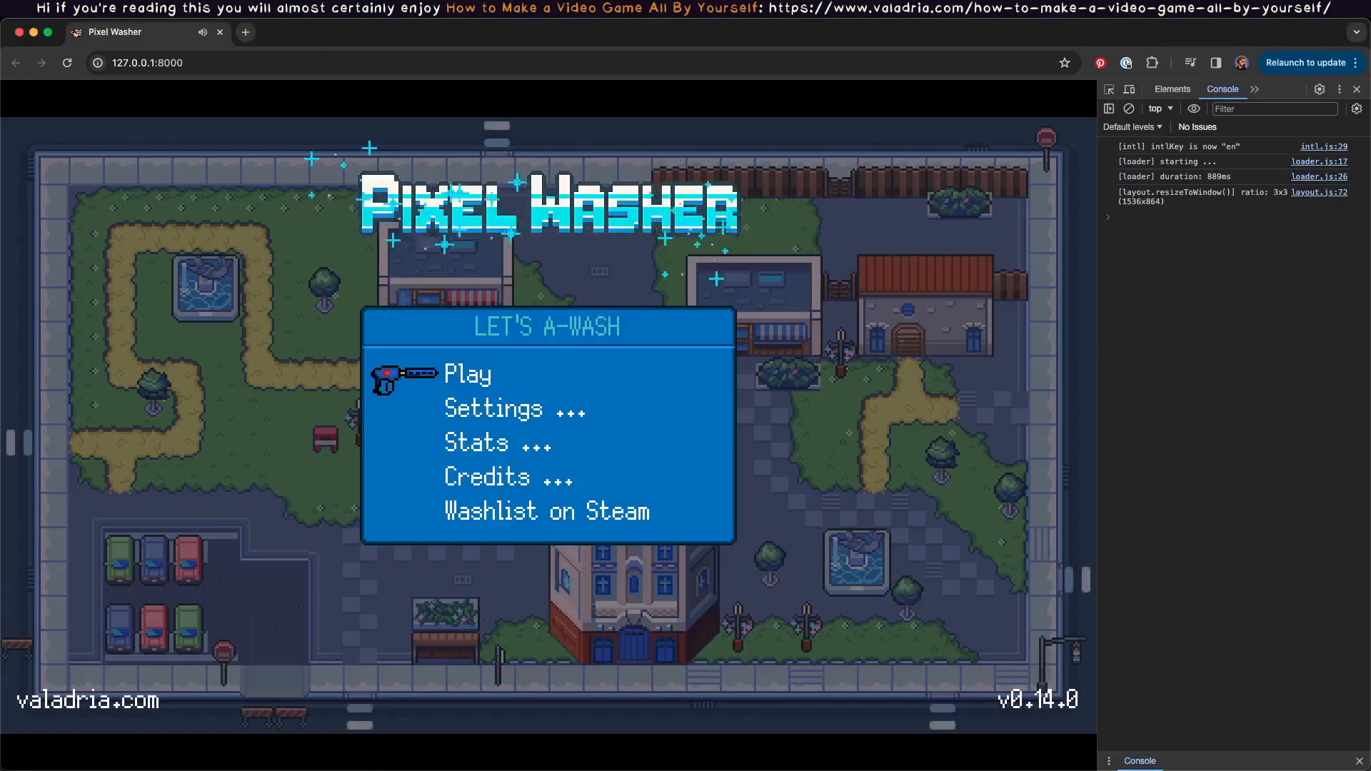
left_click(468, 383)
left_click(309, 414)
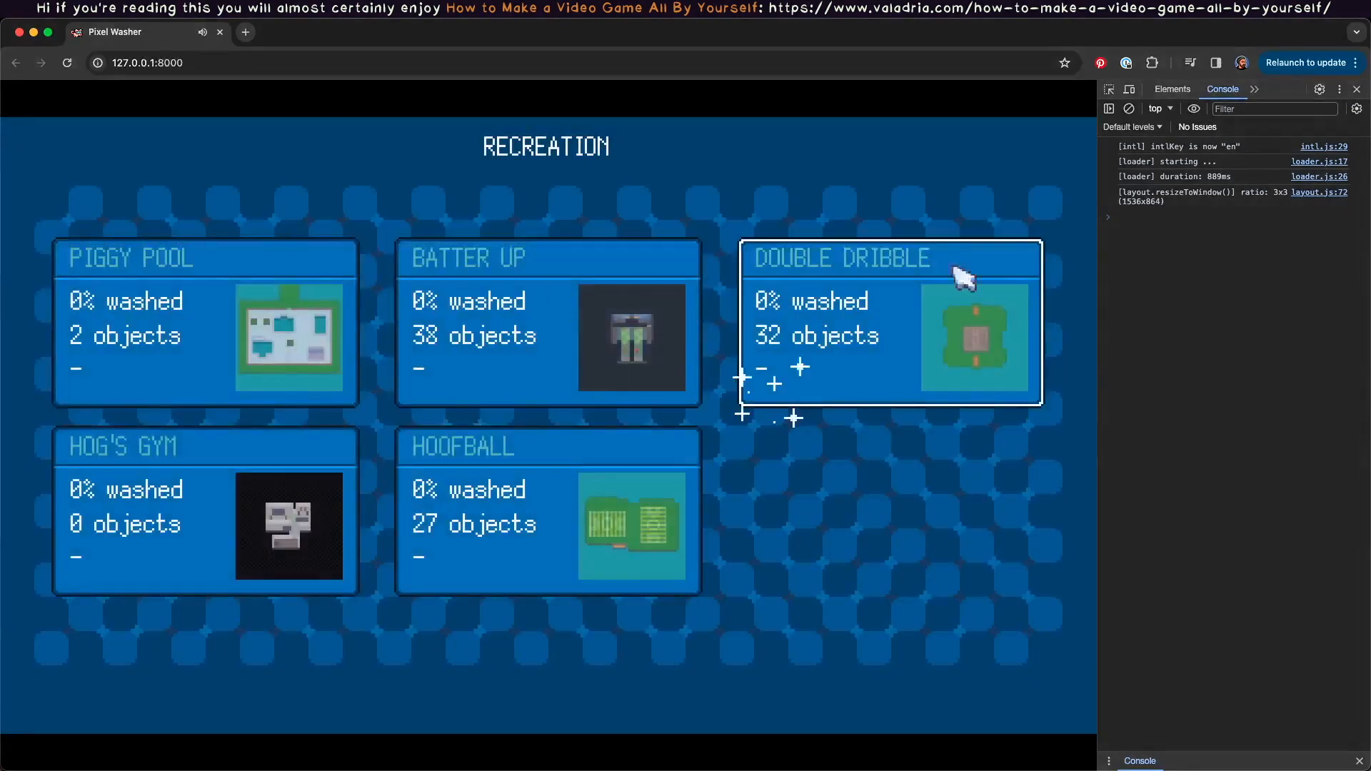
left_click(1000, 309)
Playtest the front-facing hoop by moving around the court and washing its backboard, rim and pole.
key("s")
key("a")
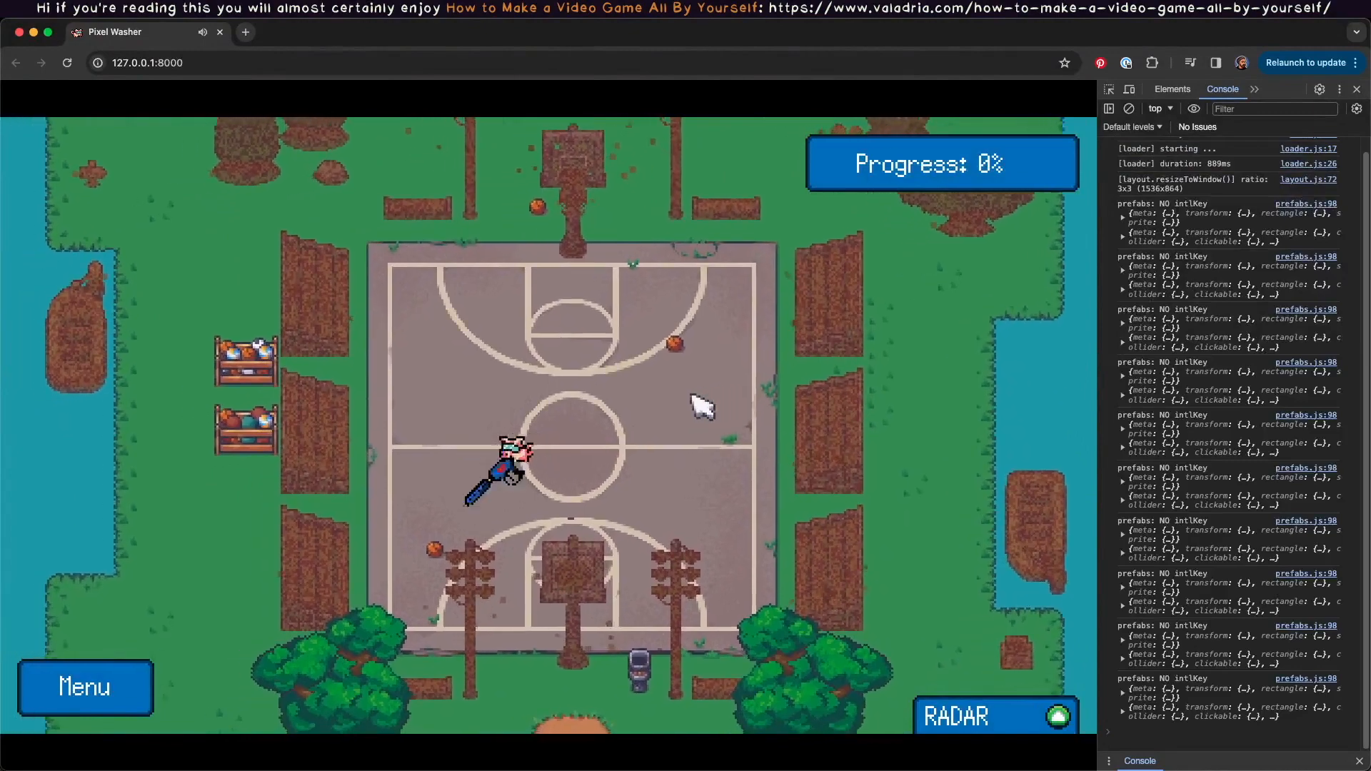
key("w")
key("a")
key("d")
mouse_move(682, 408)
left_mouse_down()
mouse_move(697, 398)
mouse_move(667, 361)
mouse_move(697, 407)
mouse_move(683, 600)
mouse_move(682, 539)
mouse_move(703, 532)
left_mouse_up()
key("s")
key("w")
key("d")
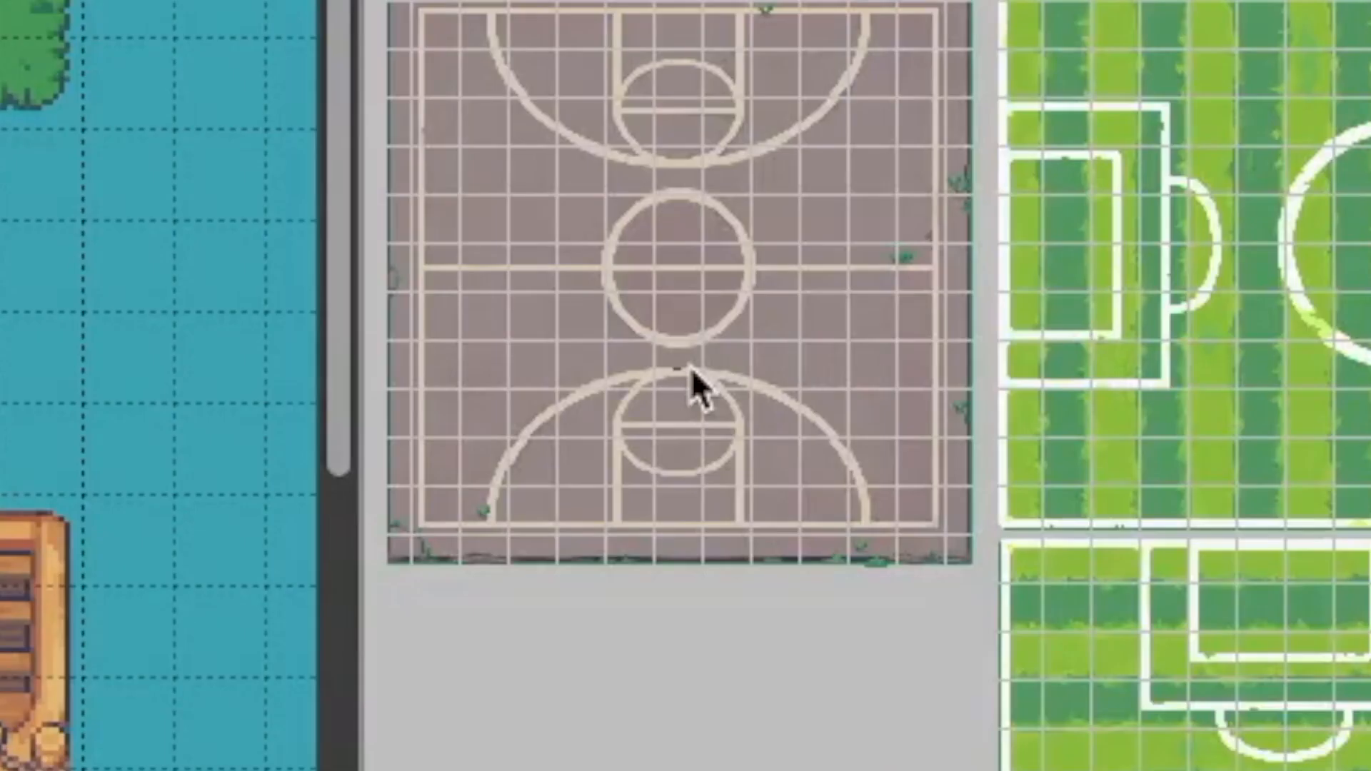
Playtest the back-facing hoop by washing its backboard, pole and base.
scroll(1199, 454, "up", 1, "ctrl")
scroll(1200, 453, "down", 1, "ctrl")
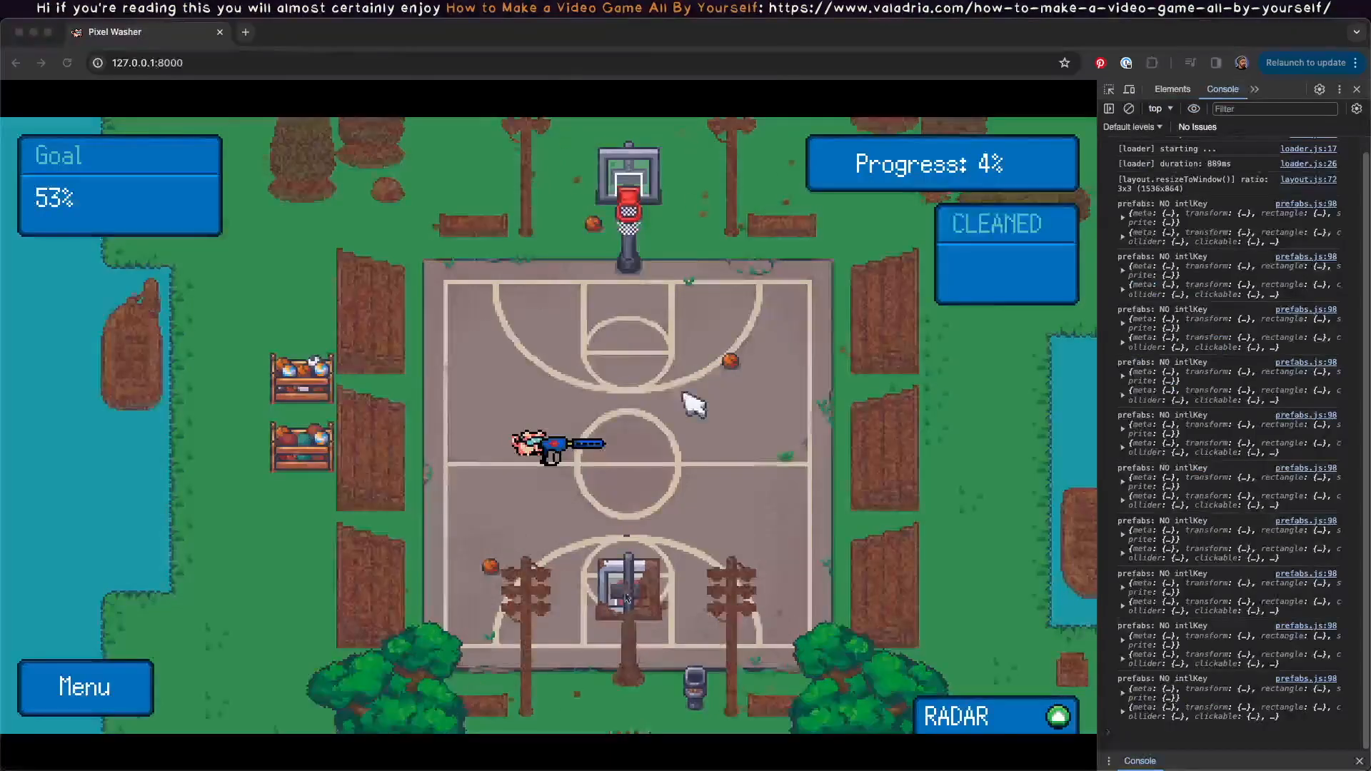
left_click(646, 564)
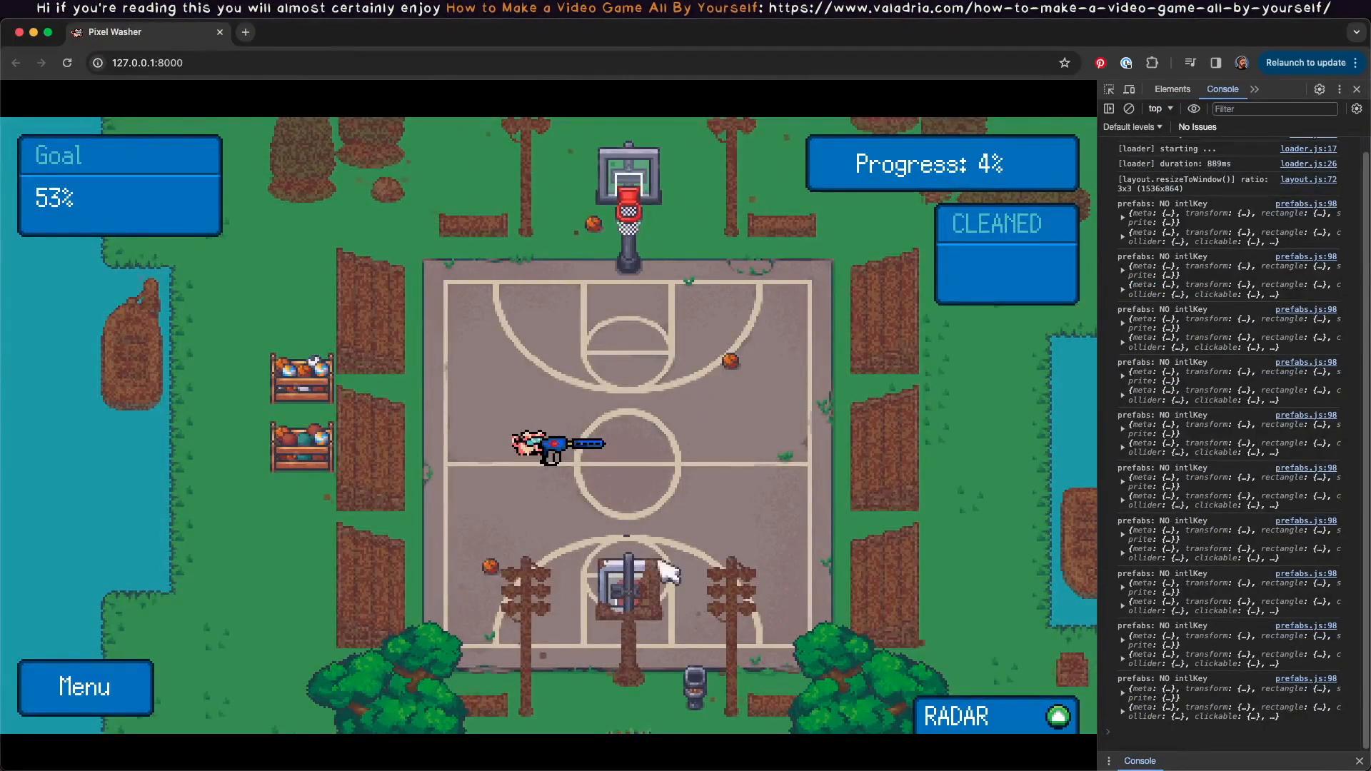
mouse_move(637, 549)
left_mouse_down()
mouse_move(653, 573)
mouse_move(606, 607)
mouse_move(650, 603)
left_mouse_up()
key("d")
key("s")
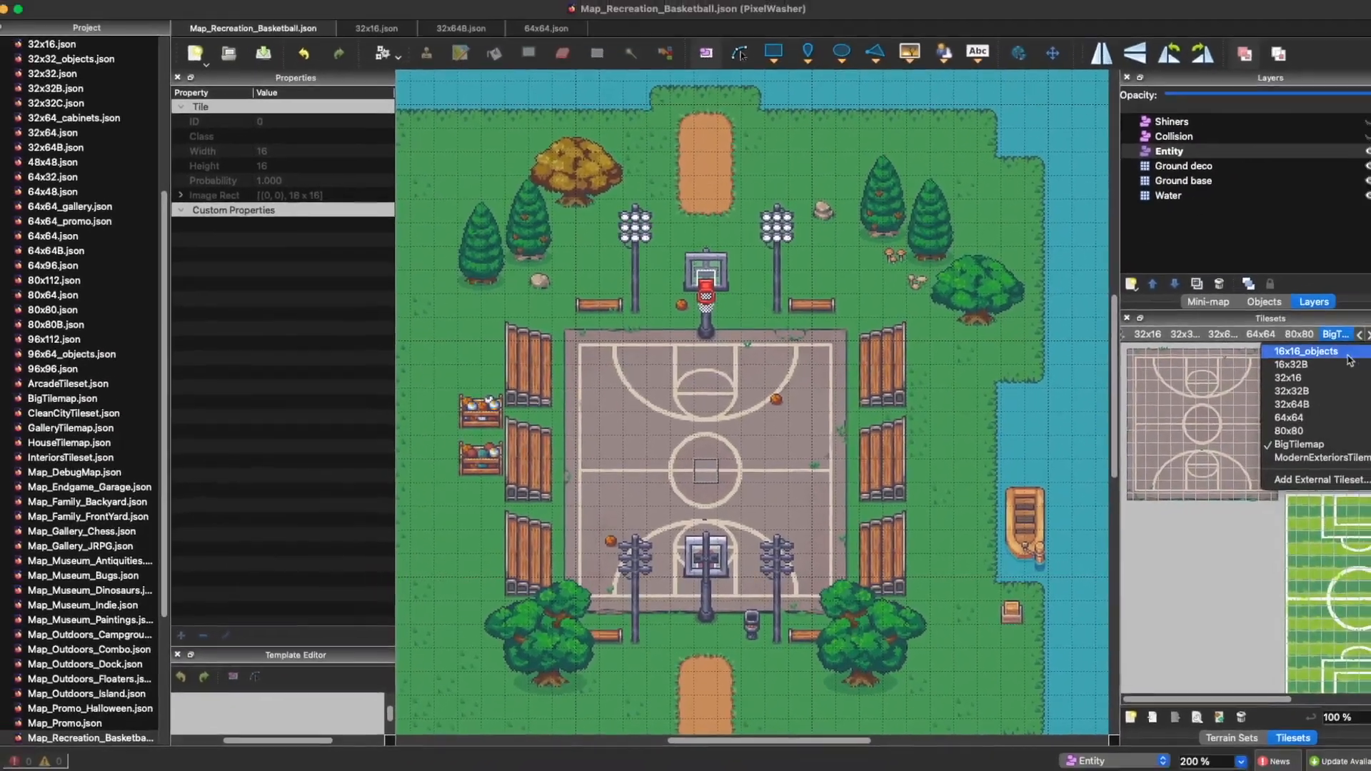
Open the 16x16_objects tileset for editing in Tiled and show the basketball tile's collision shapes.
left_click(1347, 354)
scroll(1233, 420, "down", 10)
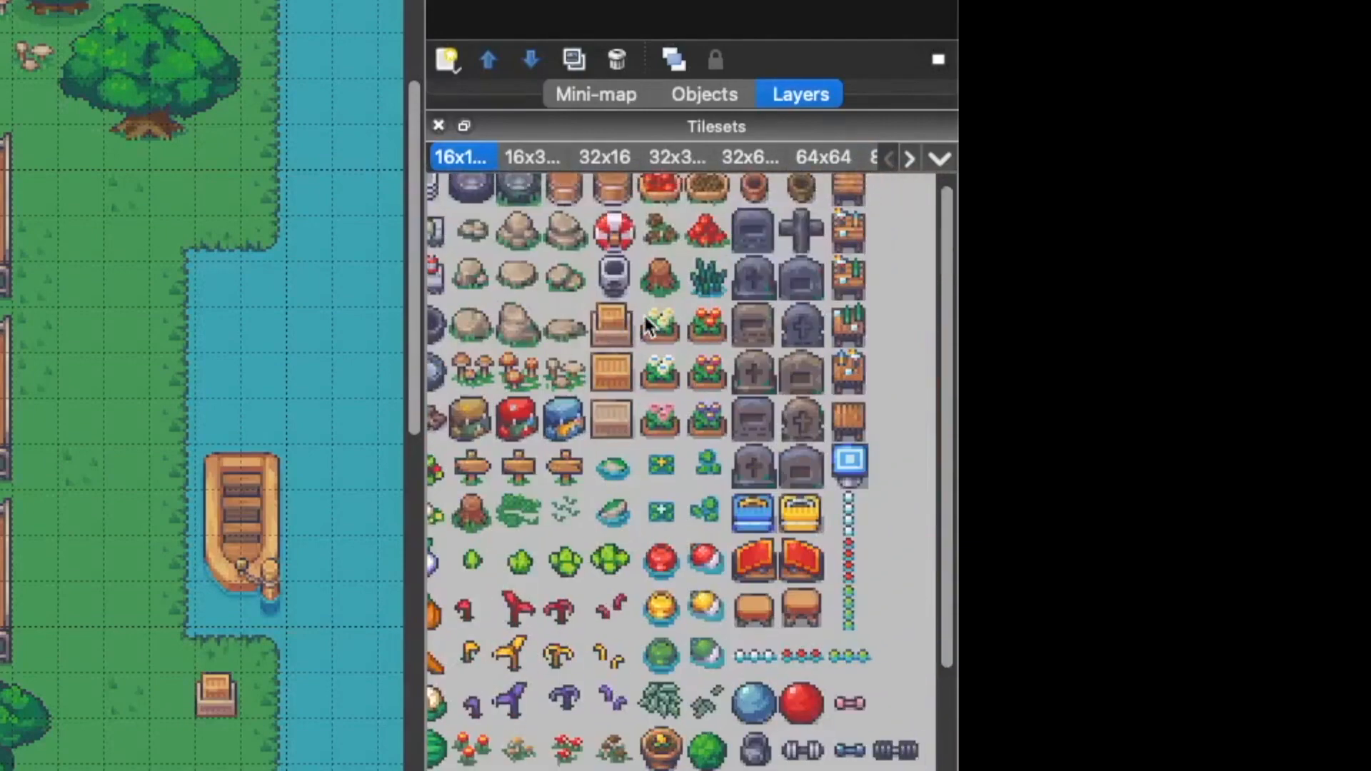
scroll(646, 323, "up", 10)
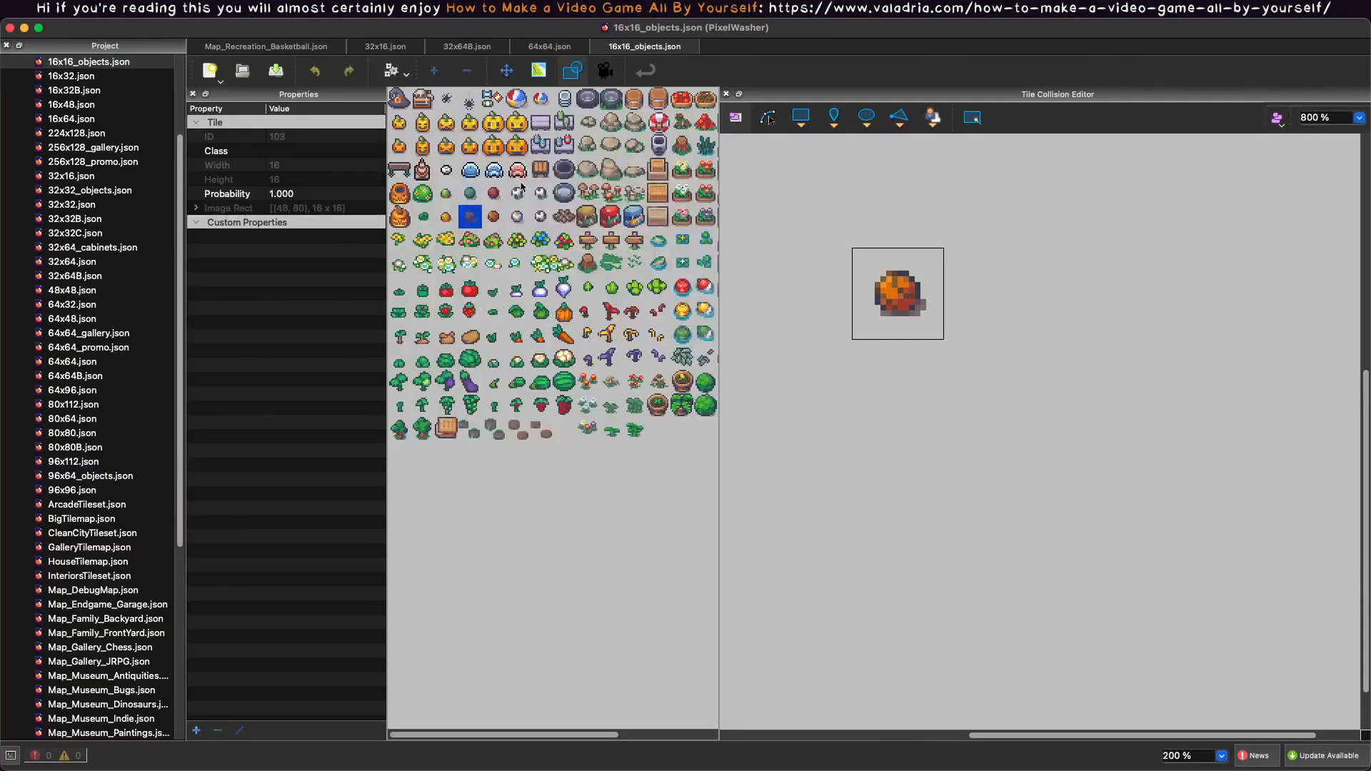
Inspect the other ball tiles, including the beach ball and baseball, for existing grime areas to reuse.
left_click(493, 194)
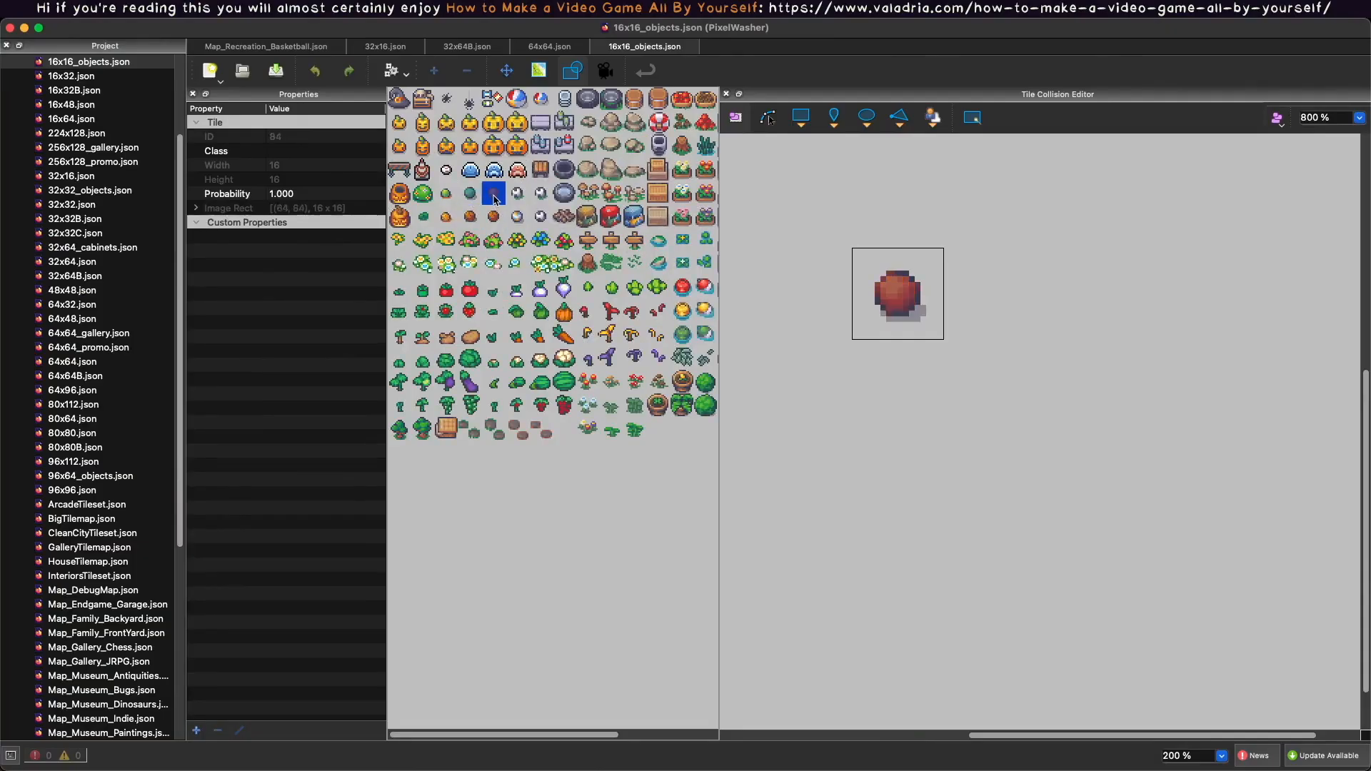
left_click(518, 193)
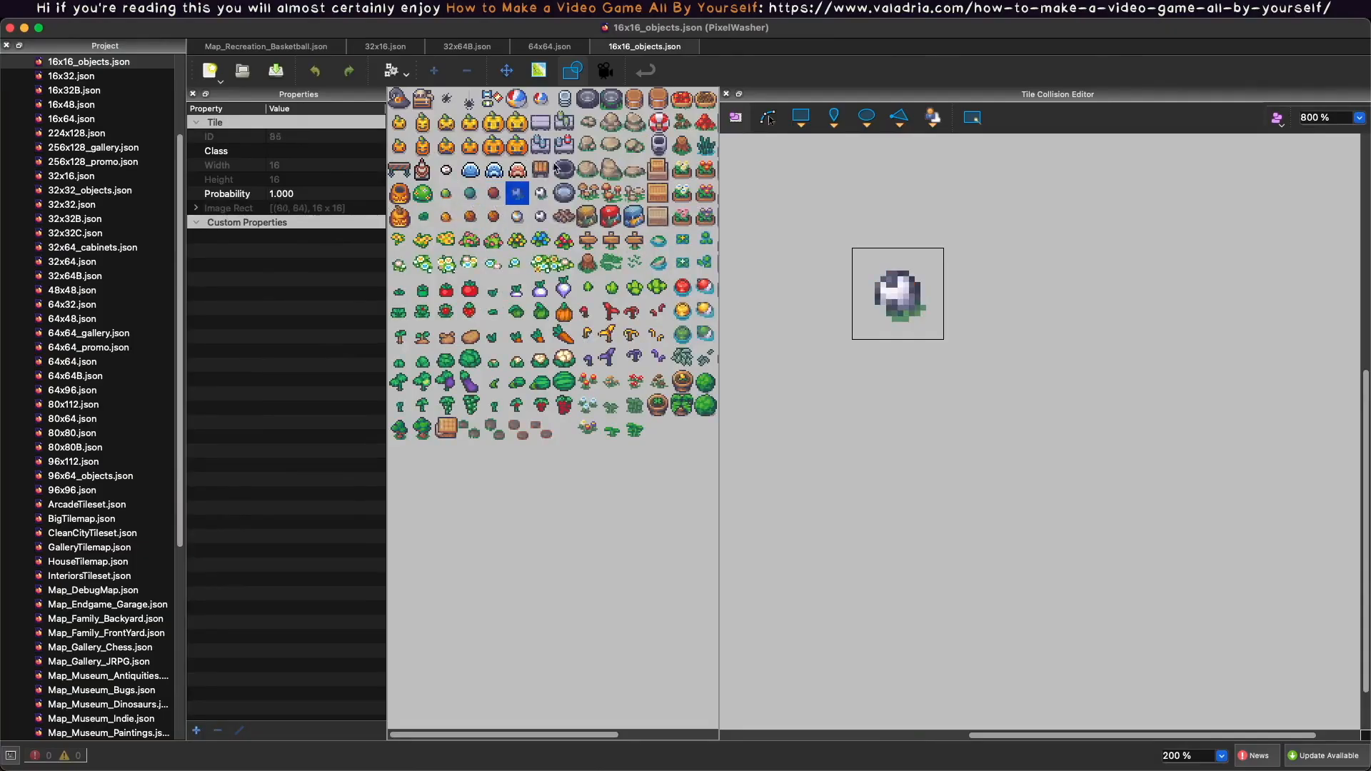
left_click(537, 102)
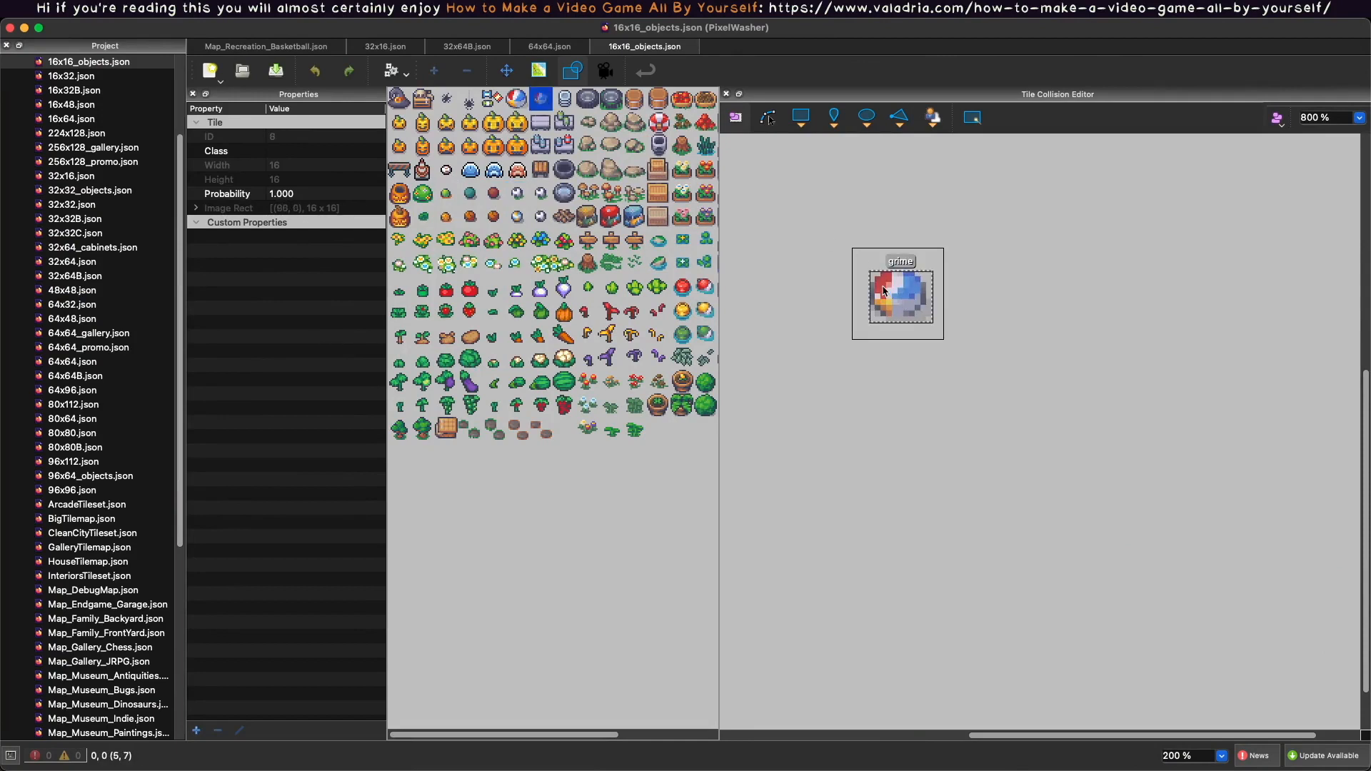
left_click(445, 173)
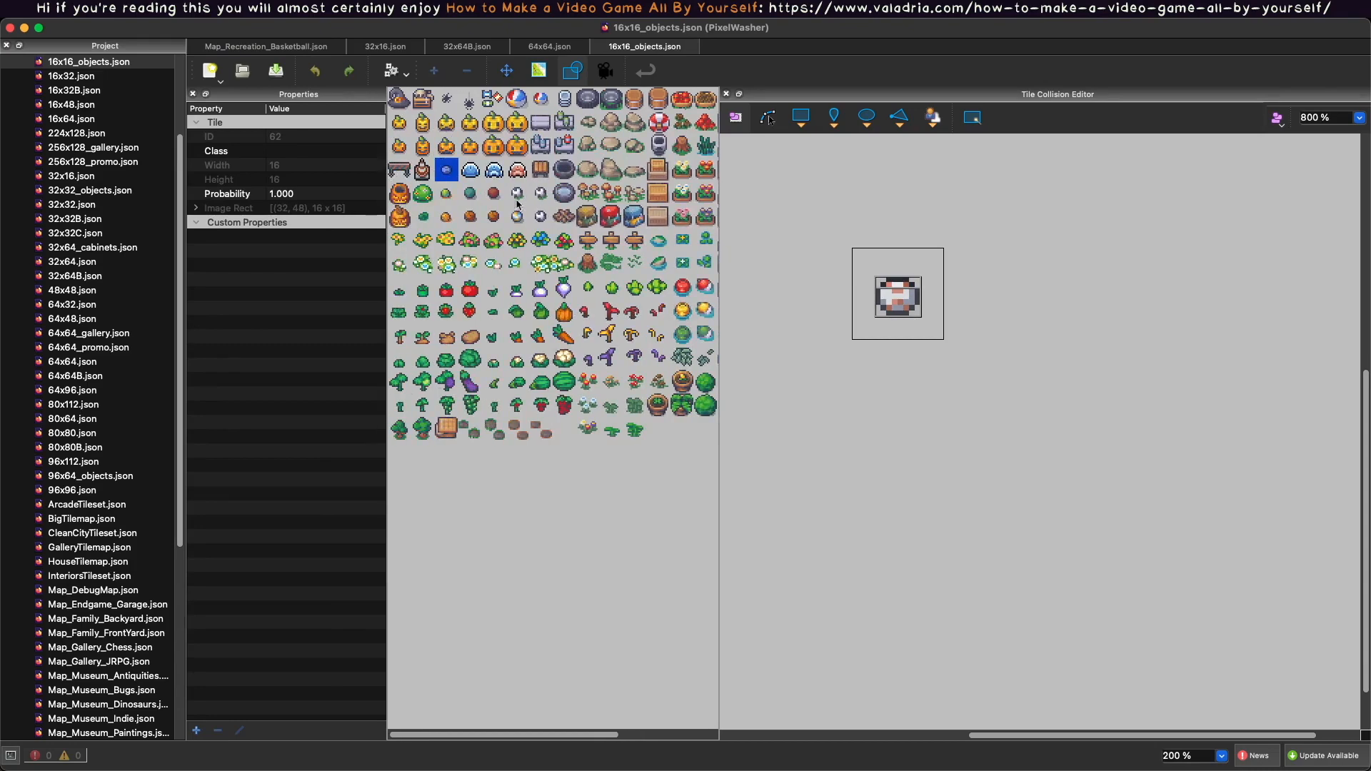
Open the Map_Recreation_BattingCages map for reference and move the 16x16_objects tileset beside the basketball map in the open-file order.
scroll(107, 607, "down", 5)
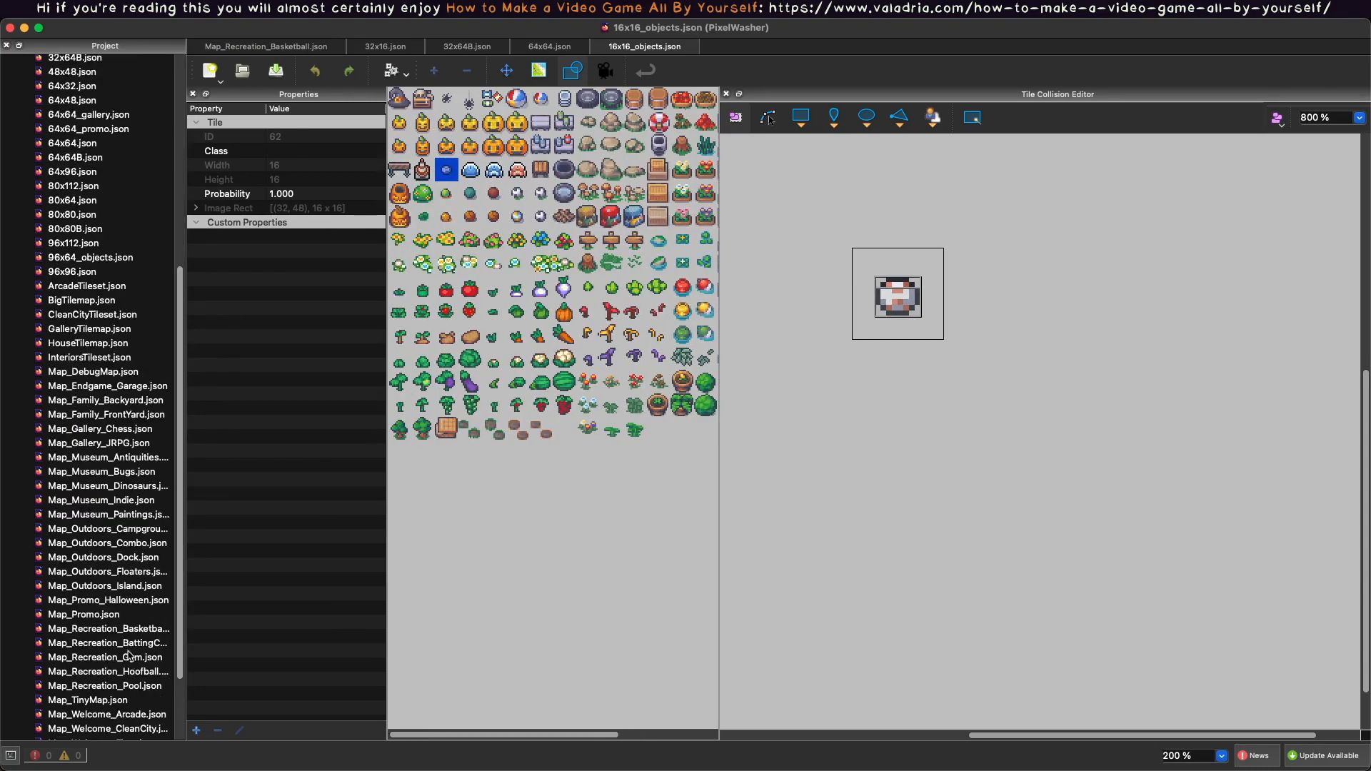
double_click(107, 645)
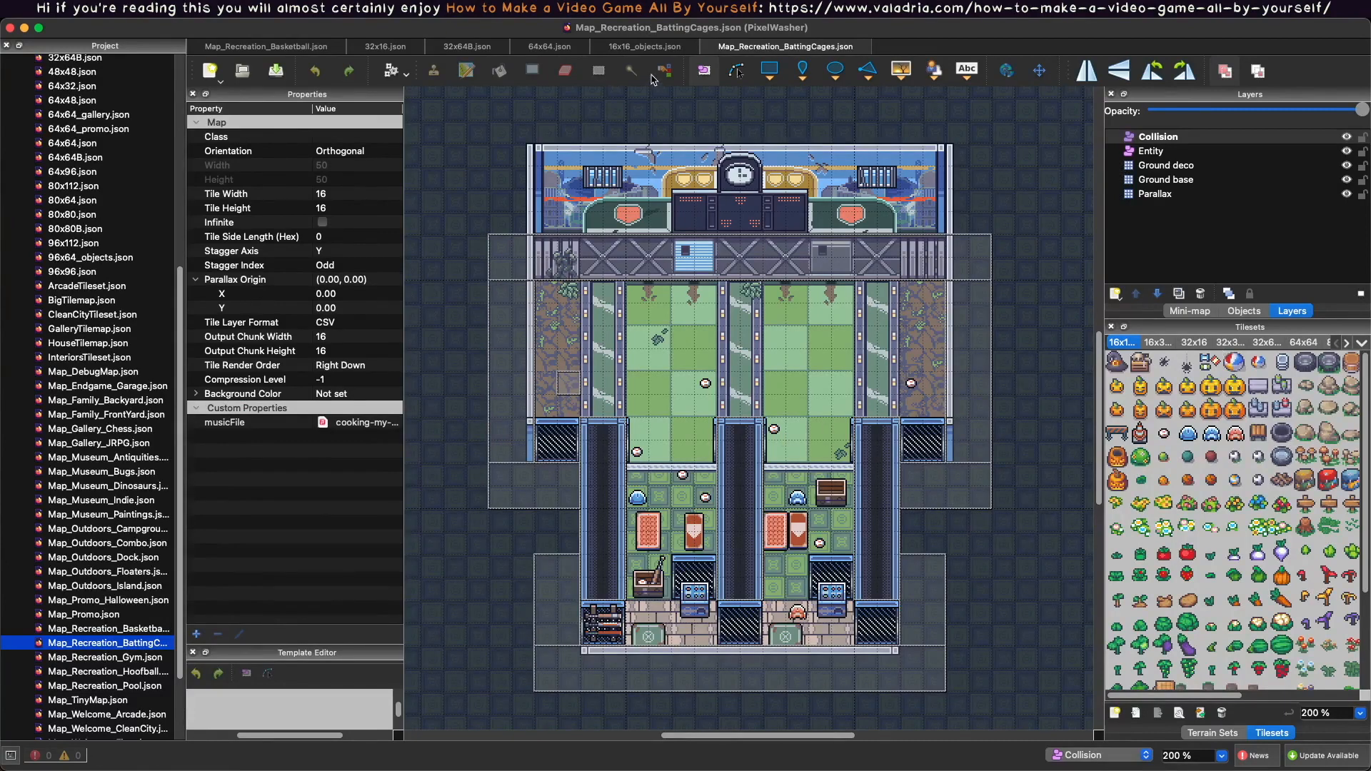
left_click_drag(611, 49, 421, 75)
Copy the baseball tile's collider and grime area with the ball key onto the basketball tile.
left_click(466, 192)
left_click(443, 176)
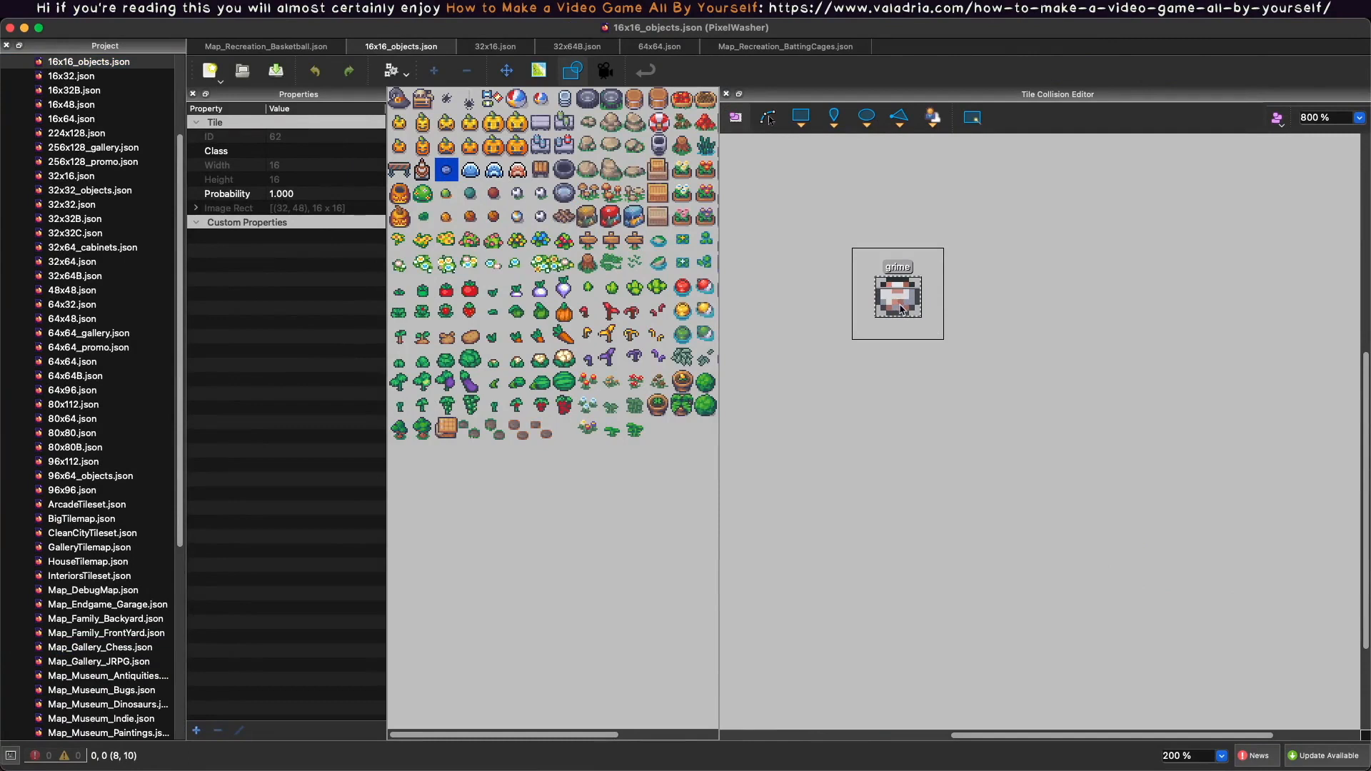
left_click_drag(898, 305, 904, 312)
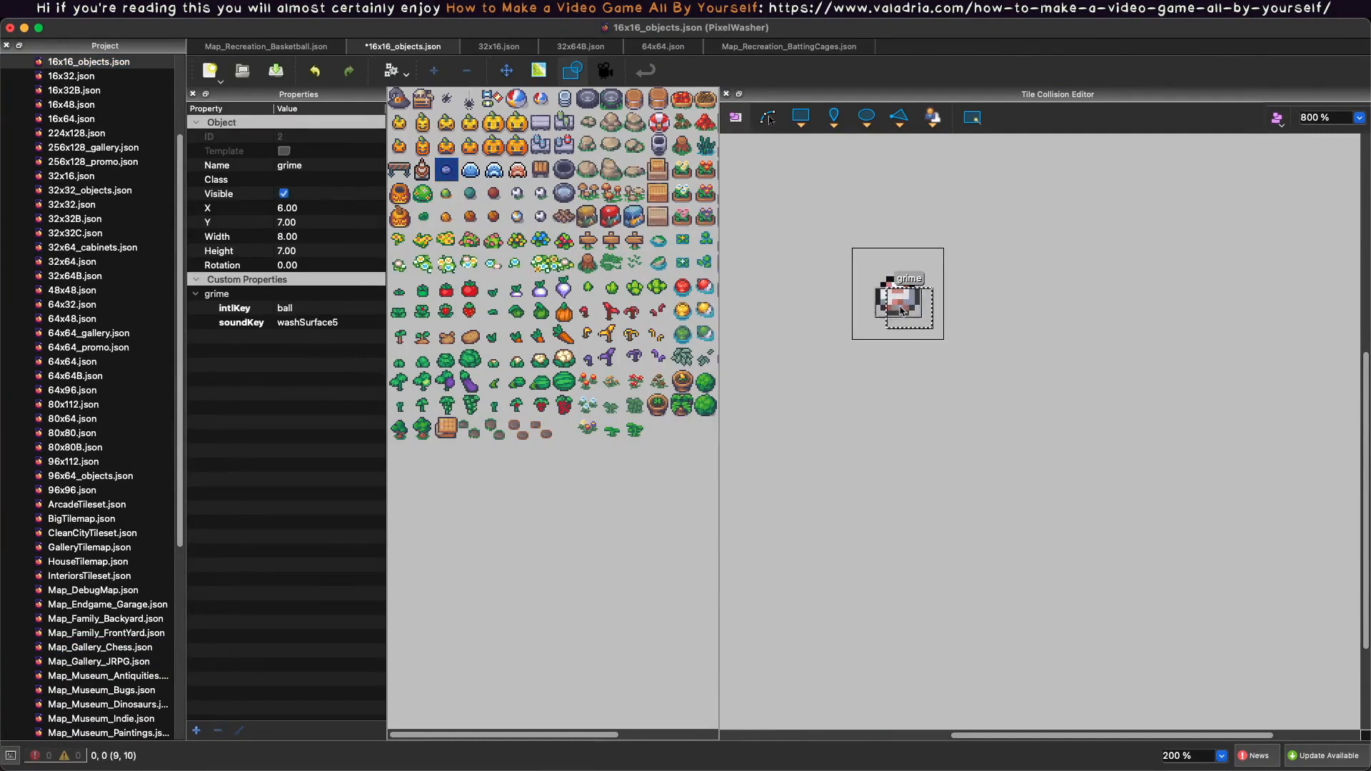
left_click_drag(802, 233, 1009, 430)
left_click(474, 219)
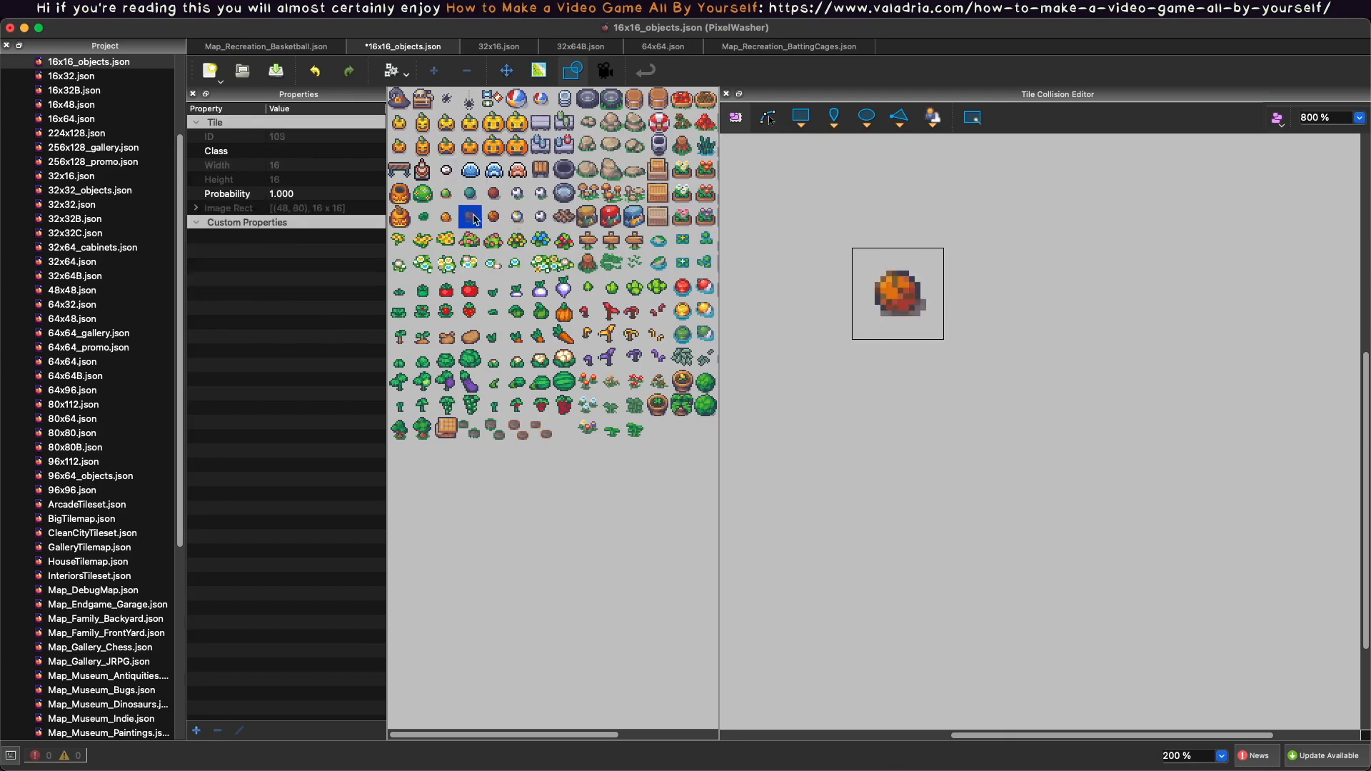
key("ctrl+z")
left_click(1048, 367)
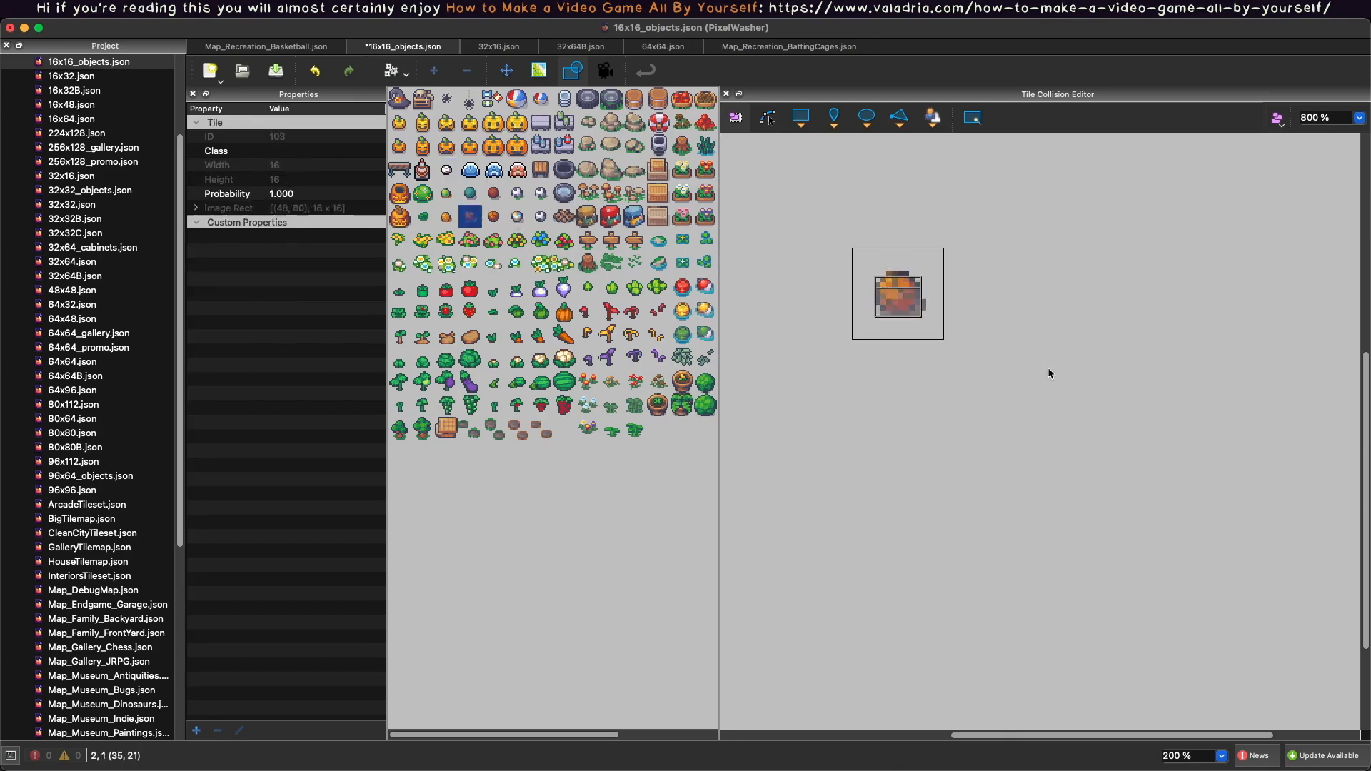
Resize the basketball's grime area to cover the whole ball and save the 16x16_objects tileset.
left_click(900, 287)
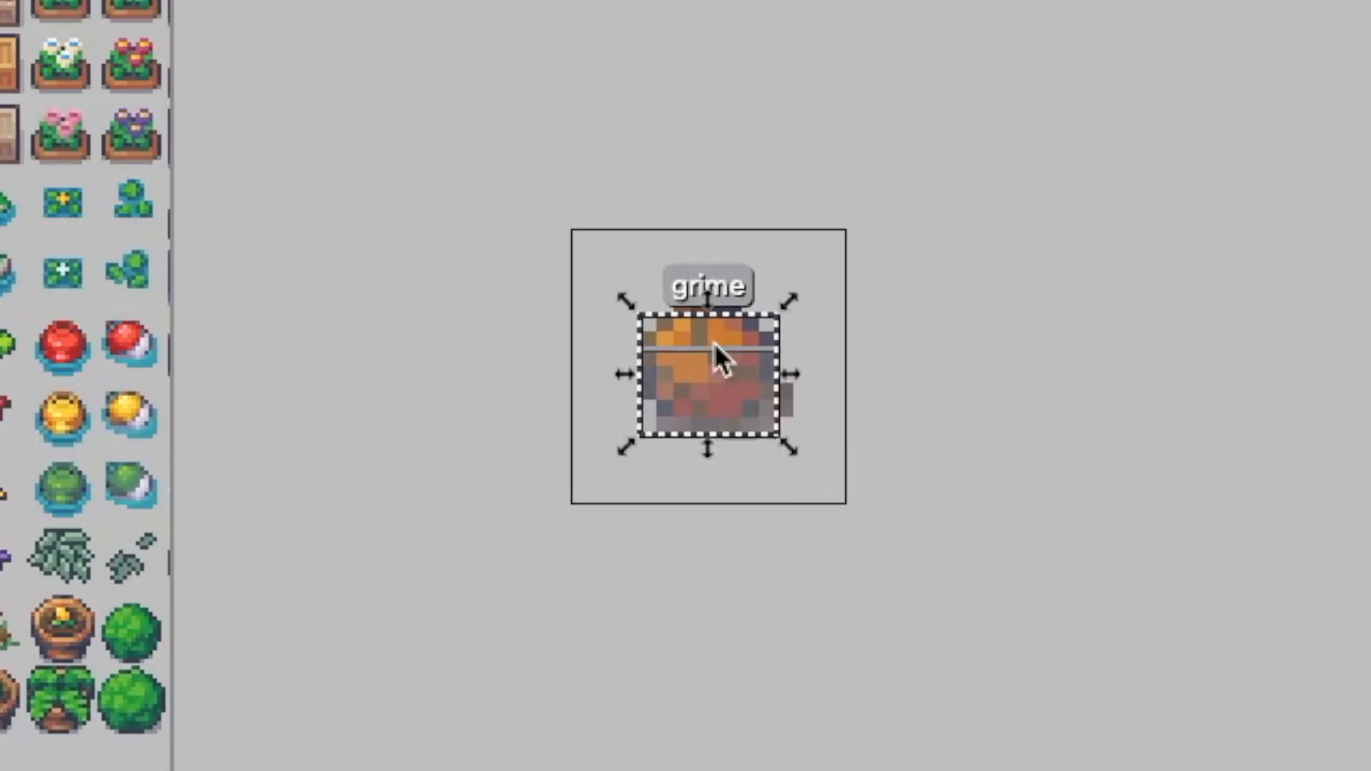
left_click_drag(710, 299, 707, 275)
left_click(807, 376)
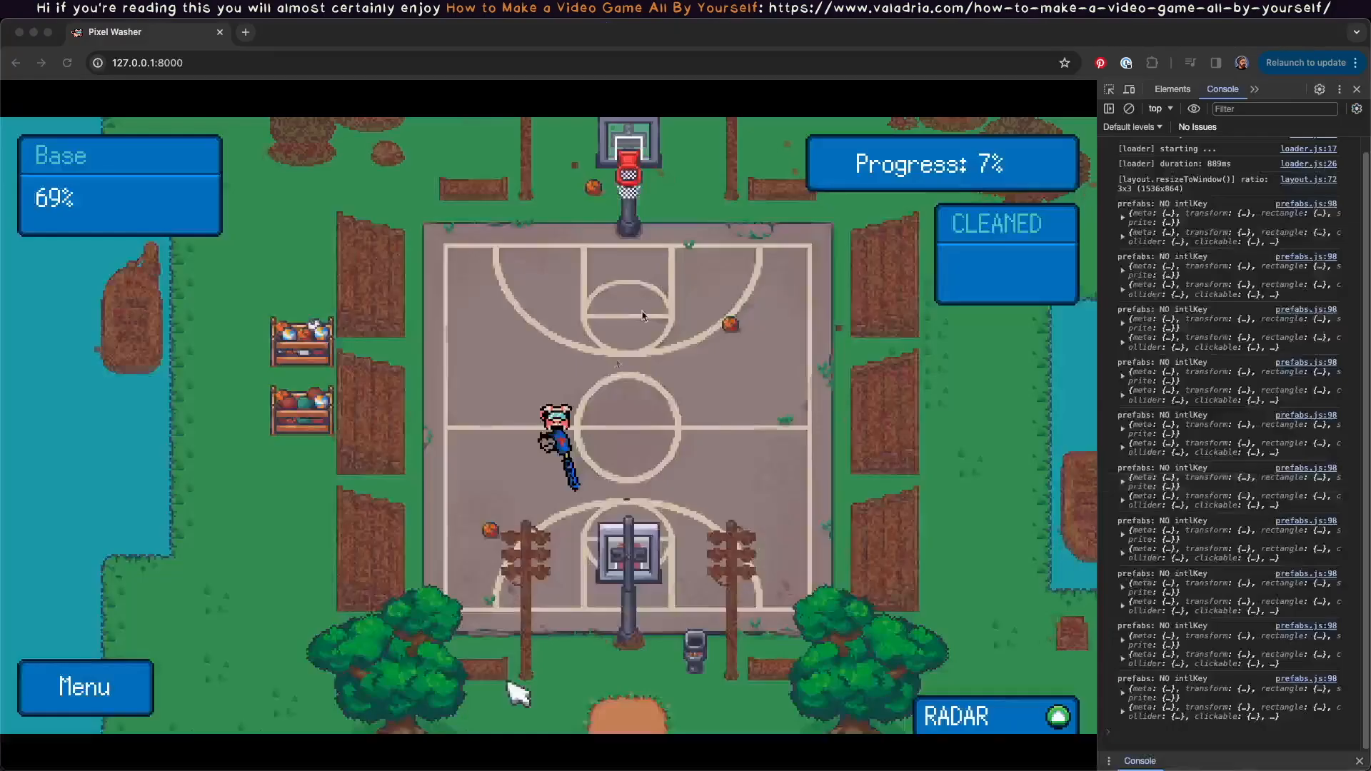
Survey the remaining dirty objects in the Pixel Washer game and return to Tiled's Map_Recreation_Basketball map.
left_click(562, 251)
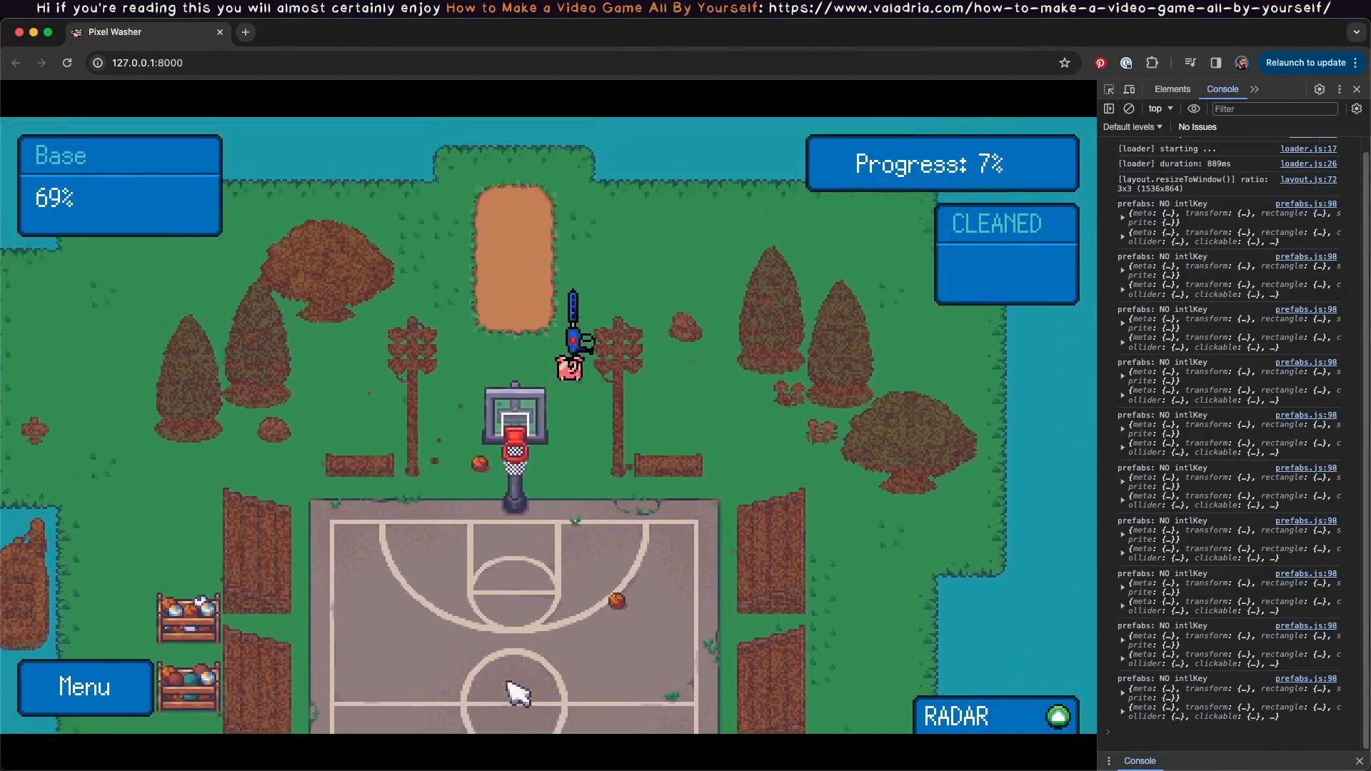
left_click(508, 682)
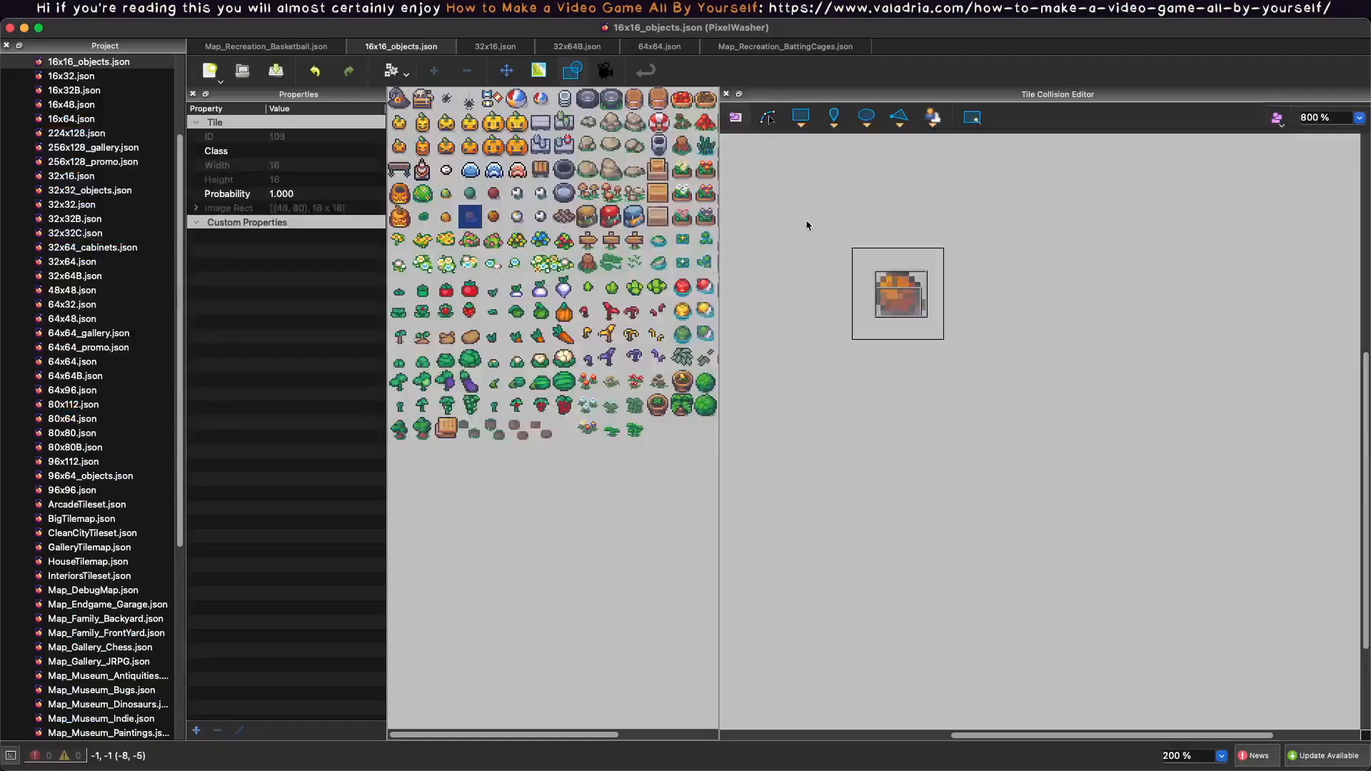
left_click(577, 47)
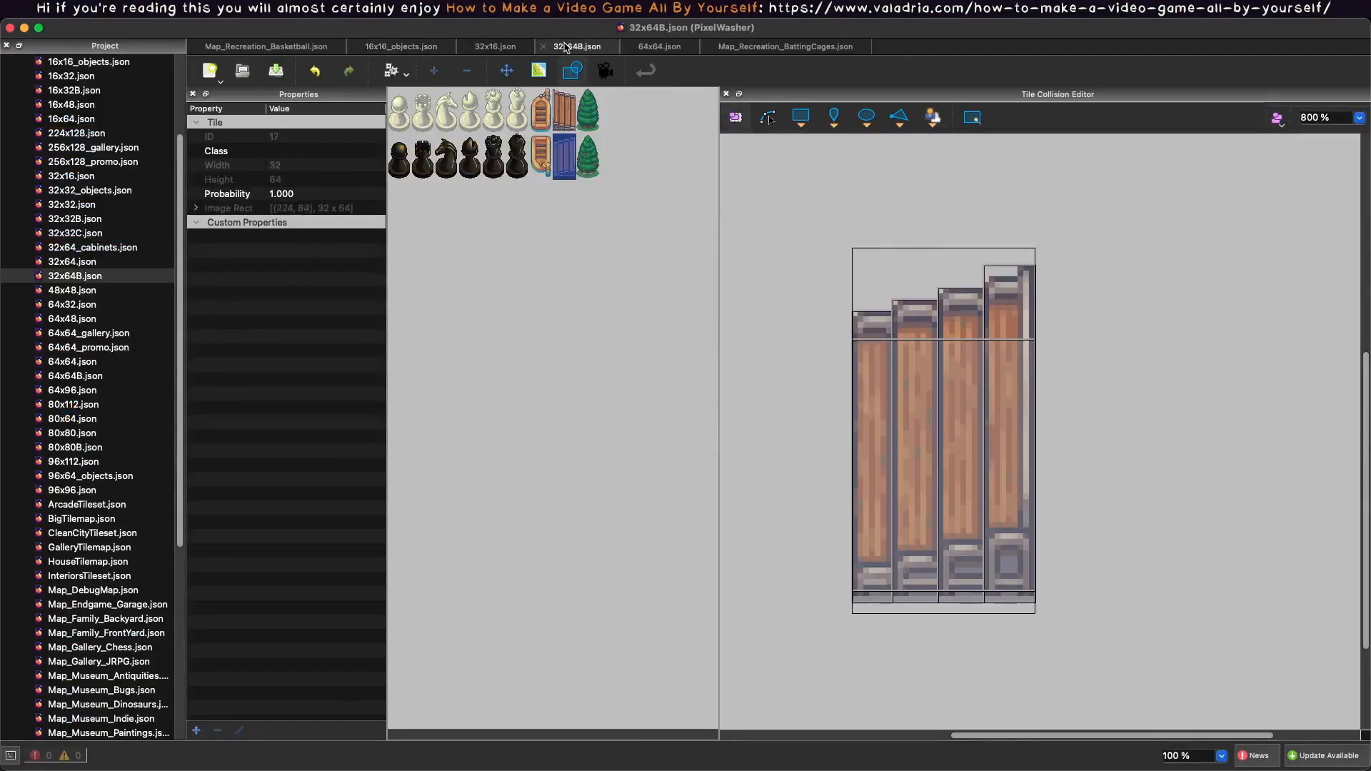
left_click(293, 48)
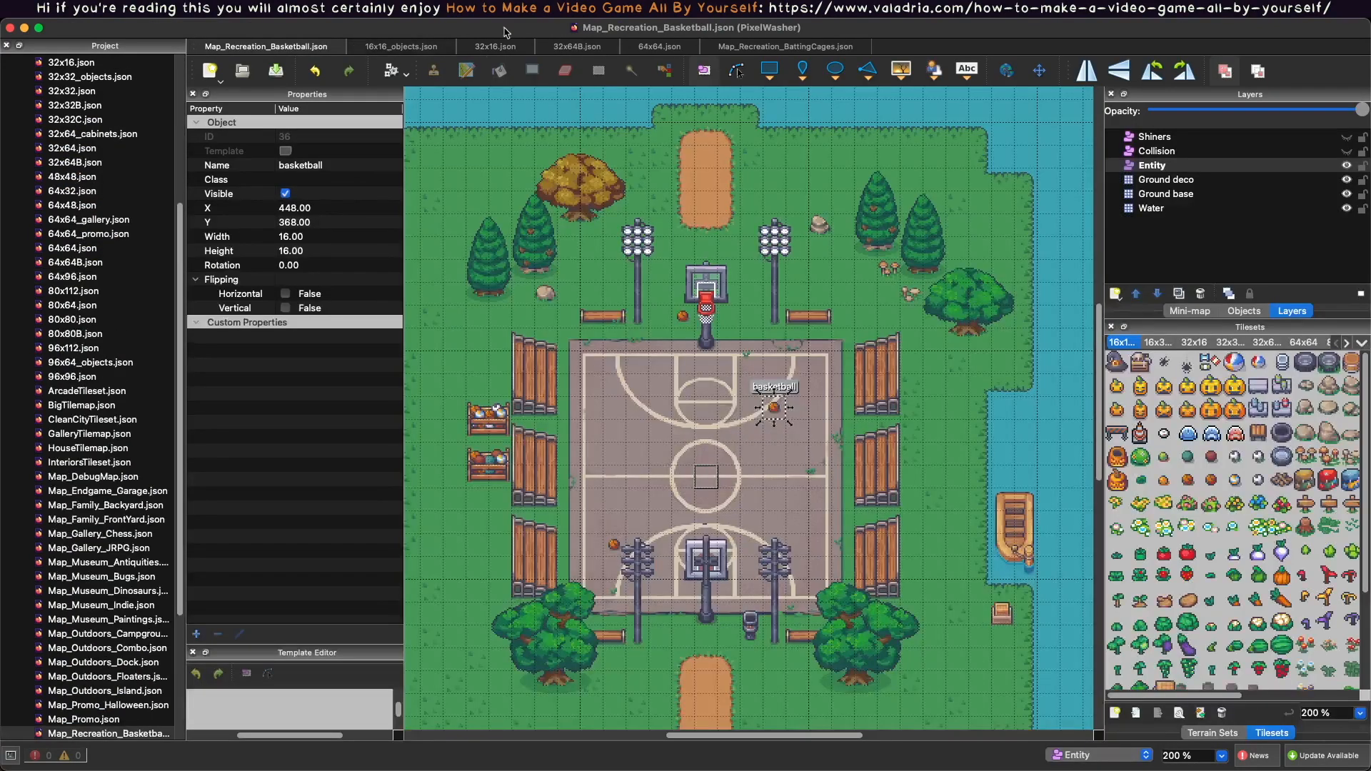
Open the 32x32B tileset for collision editing and select the ball rack tile with the beach balls.
left_click(1230, 343)
left_click(1234, 554)
left_click(1179, 712)
left_click(566, 220)
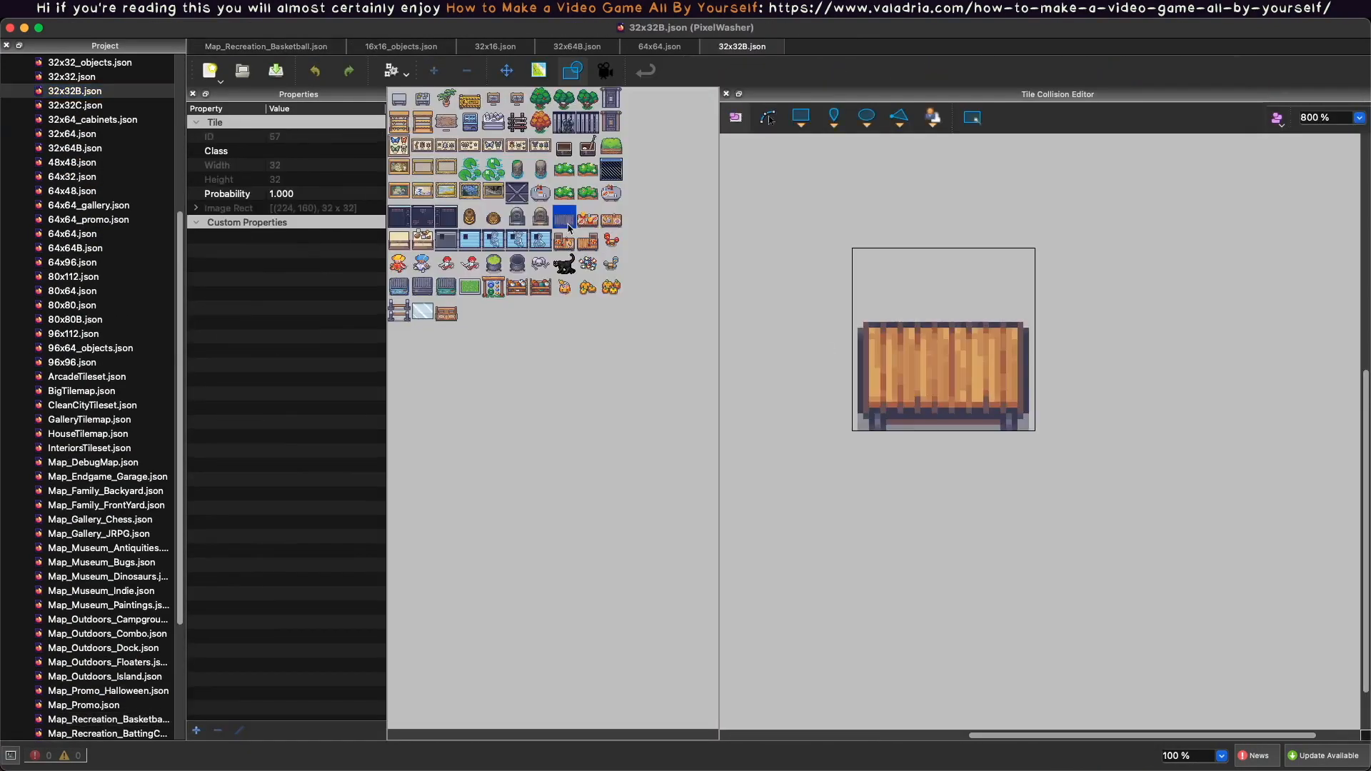
left_click(587, 242)
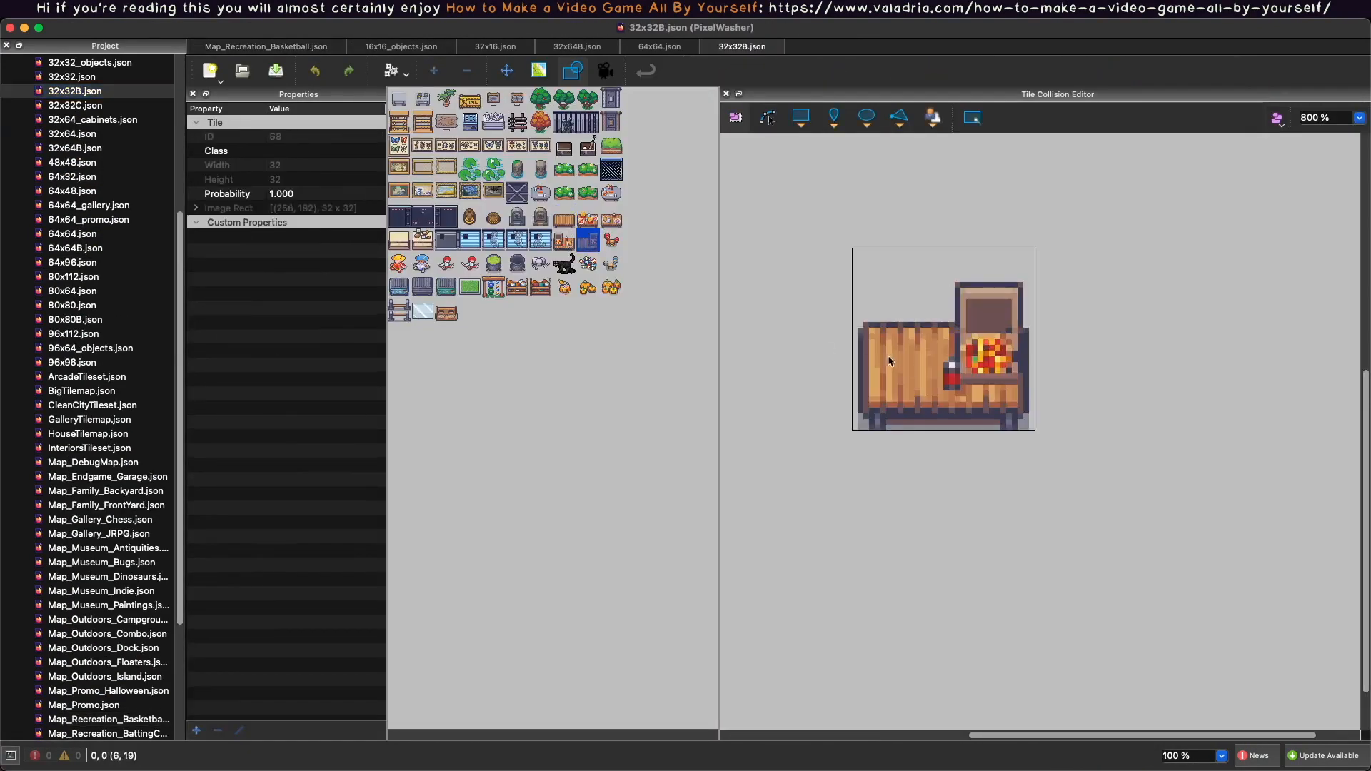
left_click(517, 289)
Place the copied grime area on the ball rack and shrink it to fit around the first front beach ball.
left_click_drag(933, 310, 954, 359)
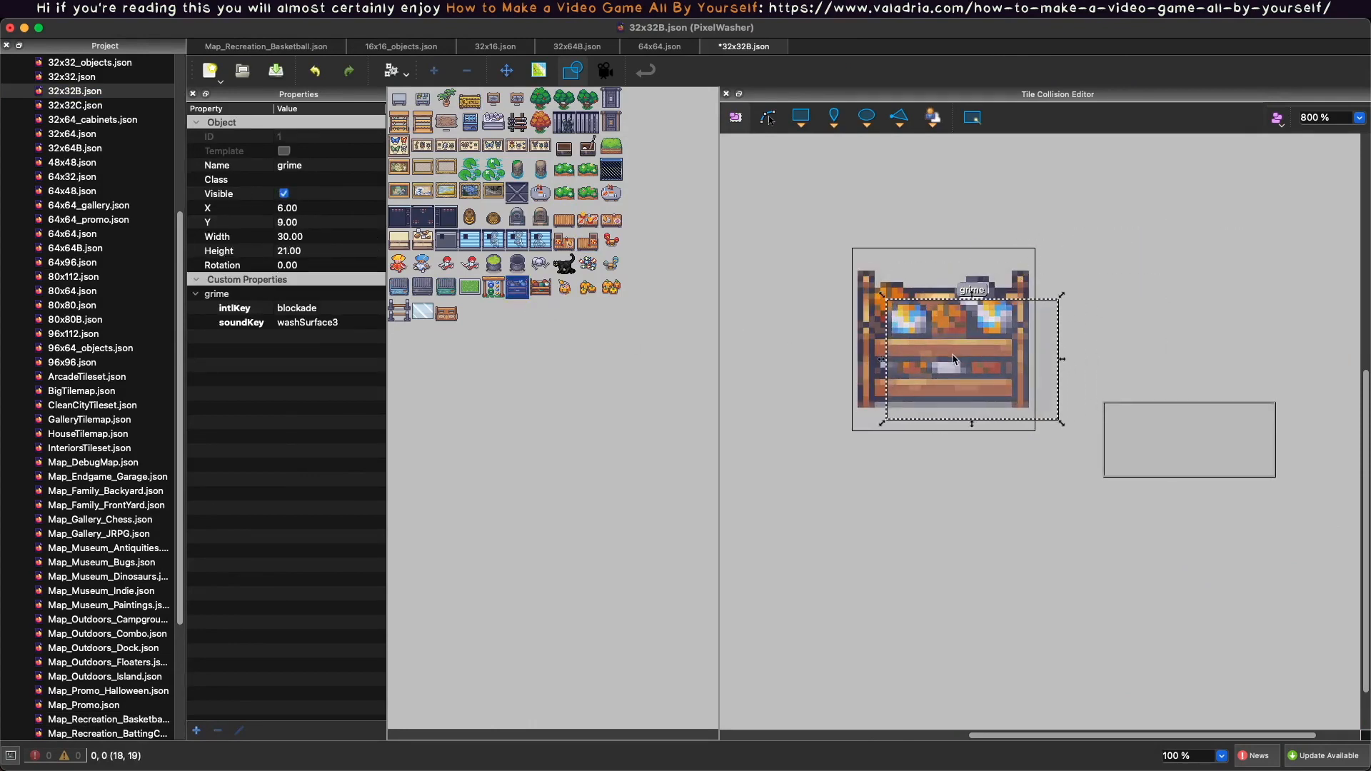
left_click_drag(1064, 424, 938, 338)
left_click_drag(705, 382, 706, 380)
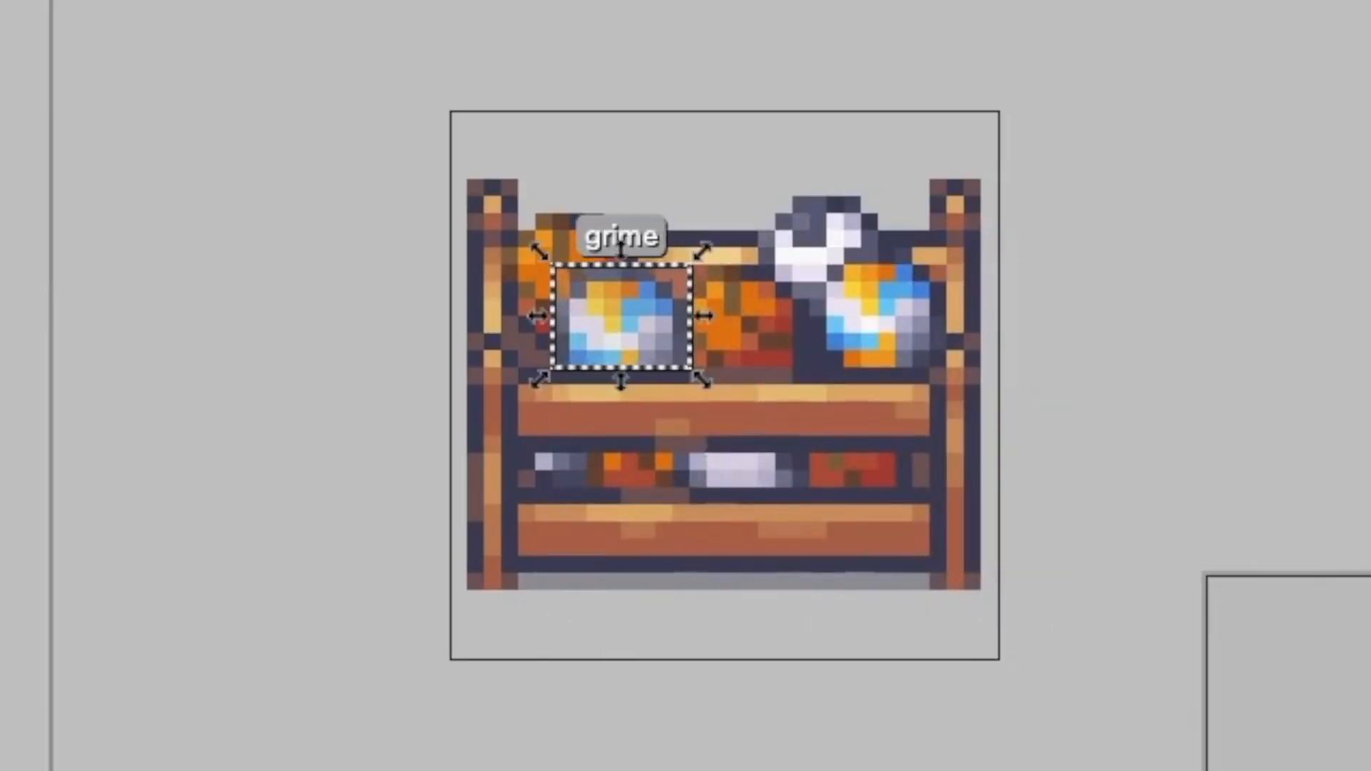
Add copies of the grime area and fit one around each of the other four balls on the rack's top shelf.
mouse_move(521, 216)
left_mouse_down()
mouse_move(665, 357)
mouse_move(644, 357)
left_mouse_up()
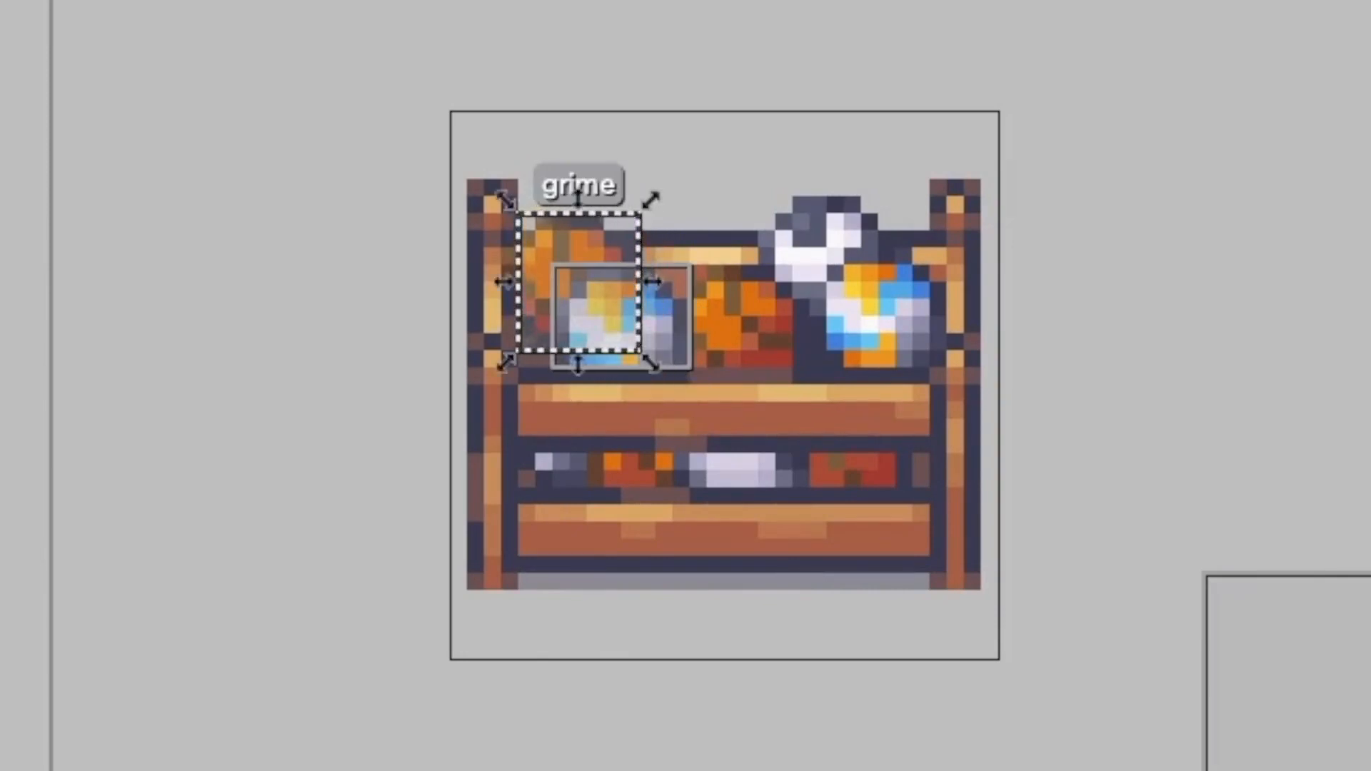
key("super+v")
left_click_drag(747, 273, 730, 288)
left_click_drag(742, 402, 754, 371)
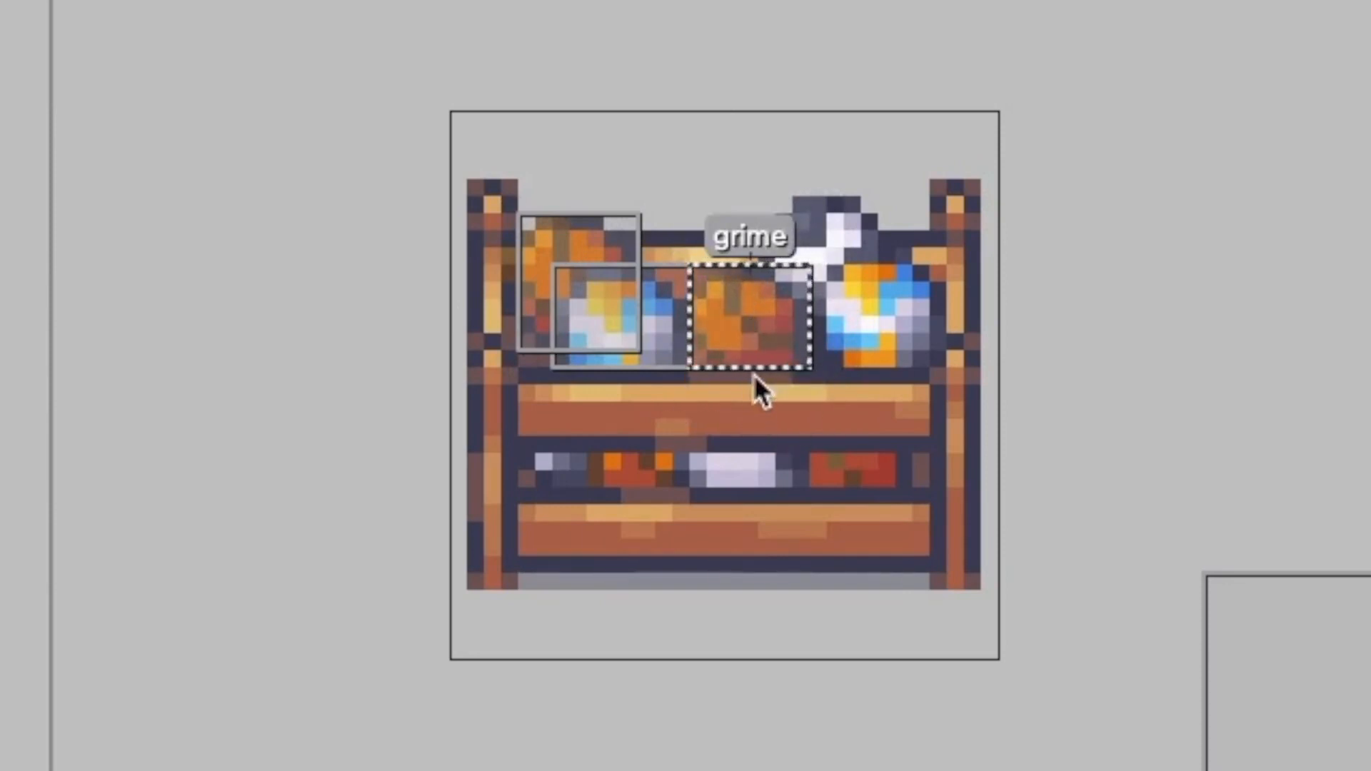
key("super+v")
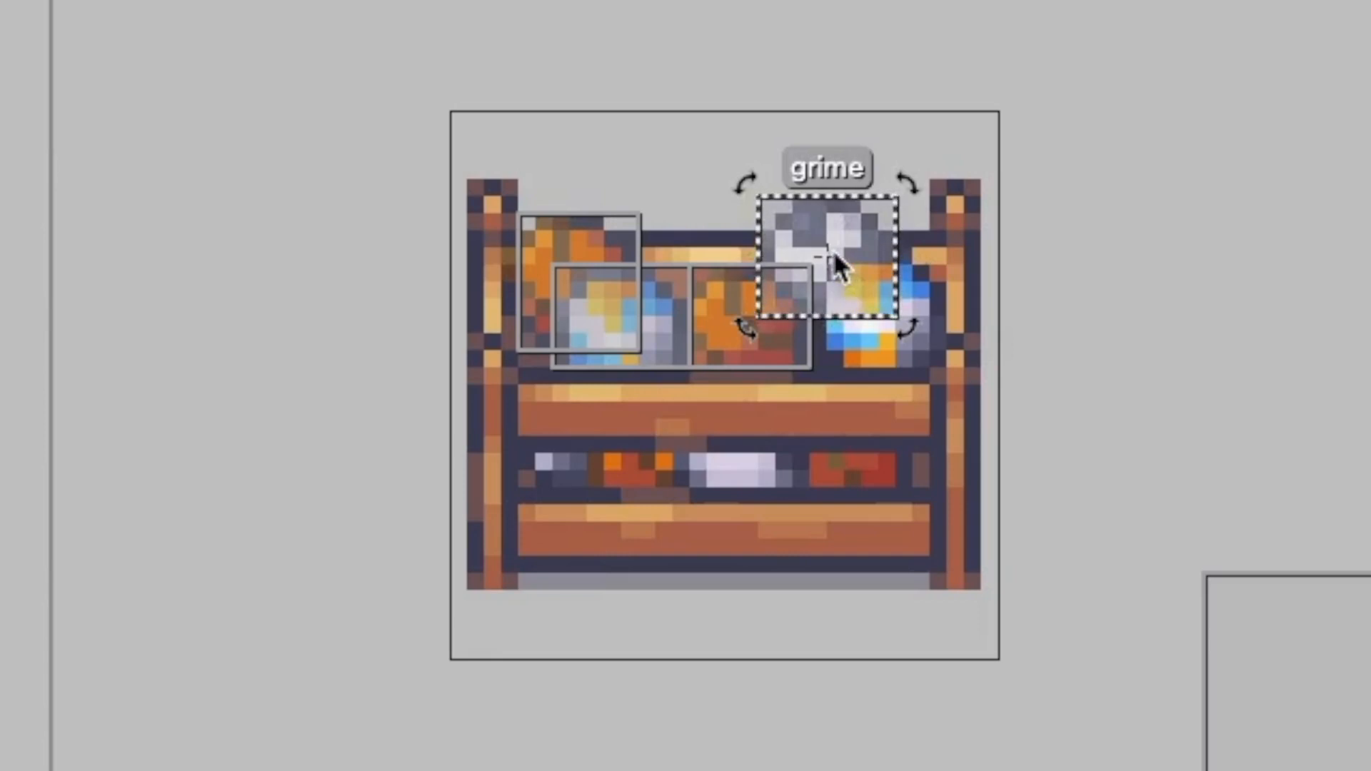
key("super+v")
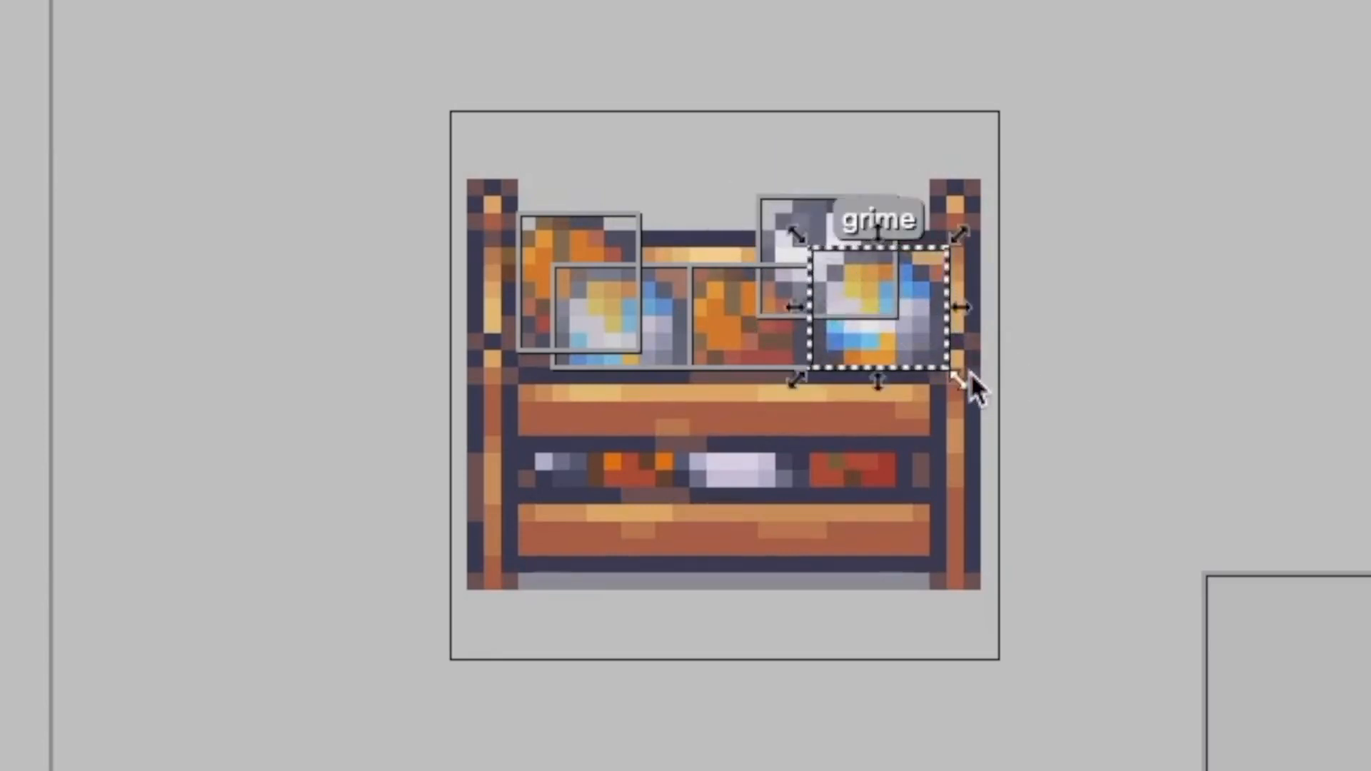
Add a grime area covering the whole ball rack and fit a full-width collider across its lower part.
key("super+v")
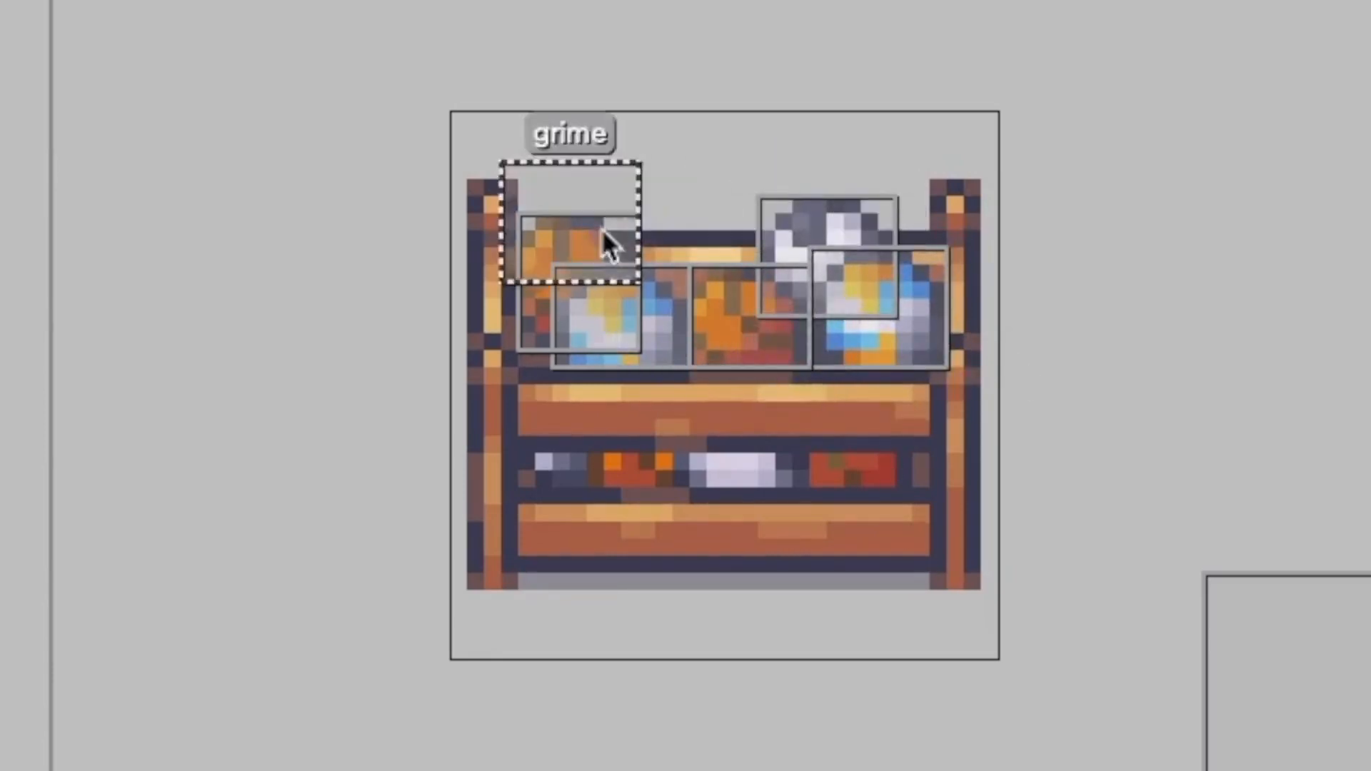
left_click_drag(618, 314, 999, 595)
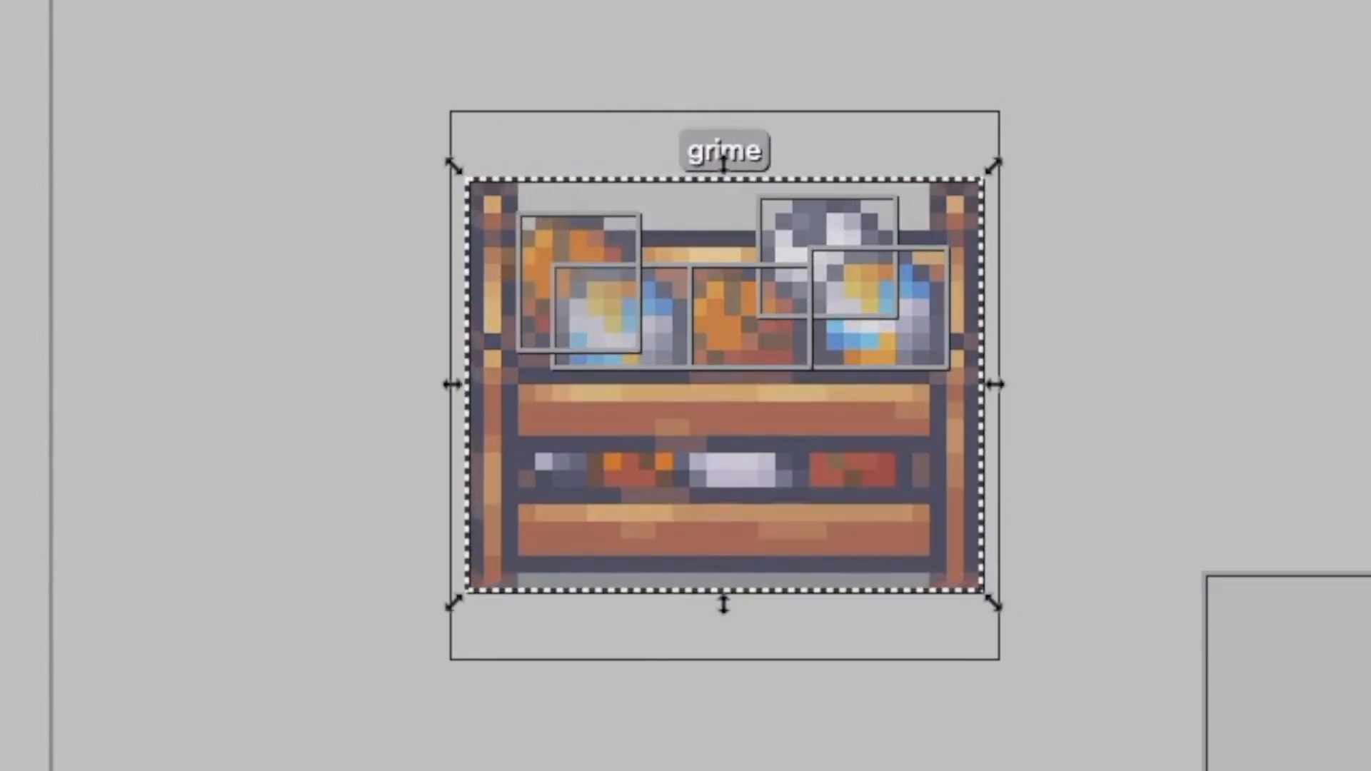
left_click(1367, 667)
left_click_drag(1367, 667, 730, 318)
left_click_drag(723, 467, 721, 385)
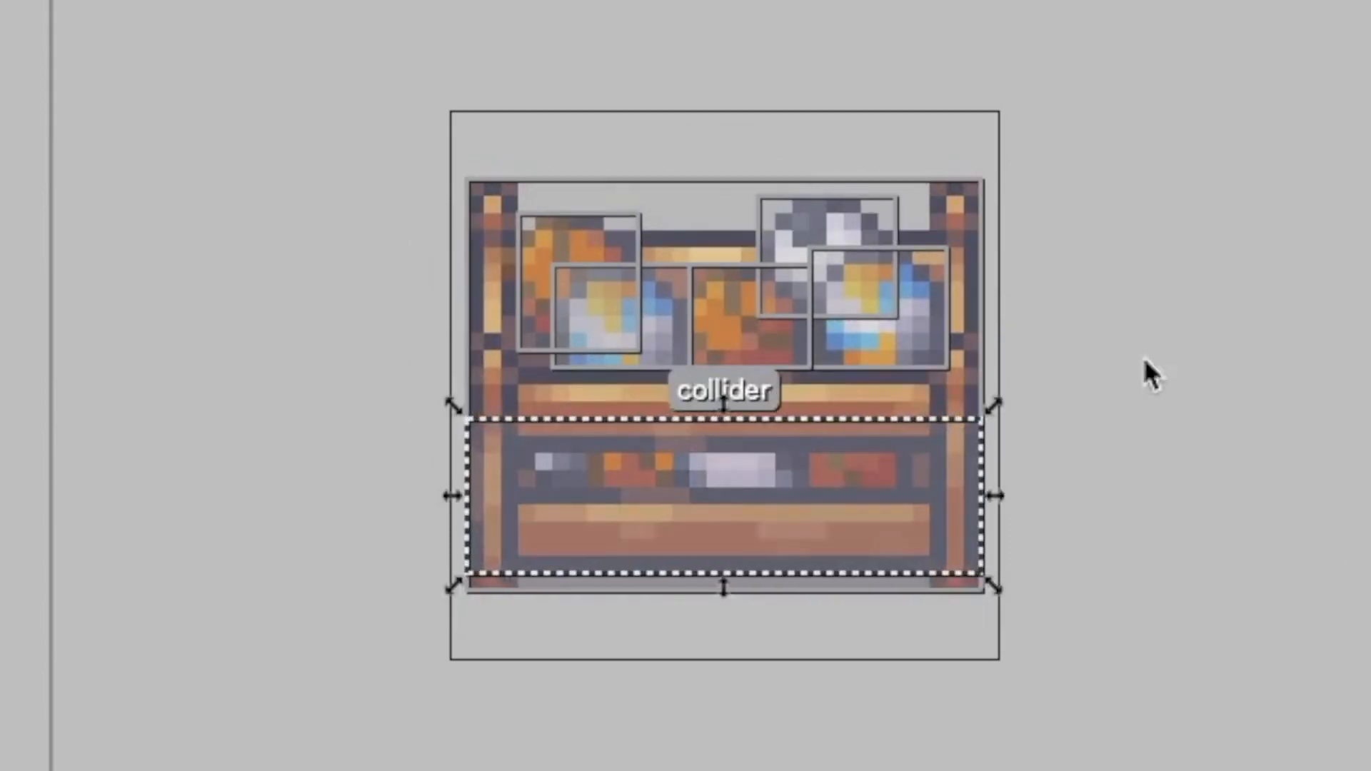
Copy all of the rack's grime areas and its collider onto the ball rack tile with the teal and red balls.
left_click(1141, 355)
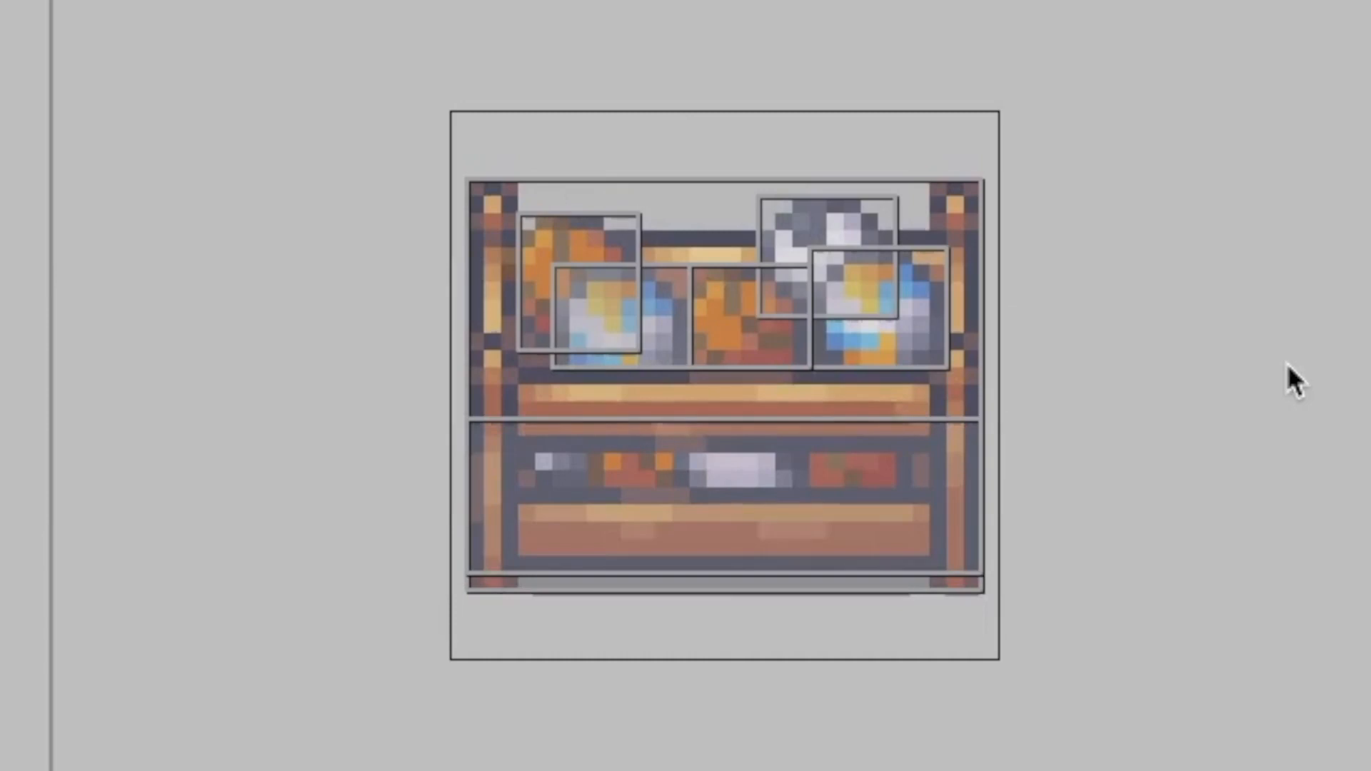
key("ctrl+a")
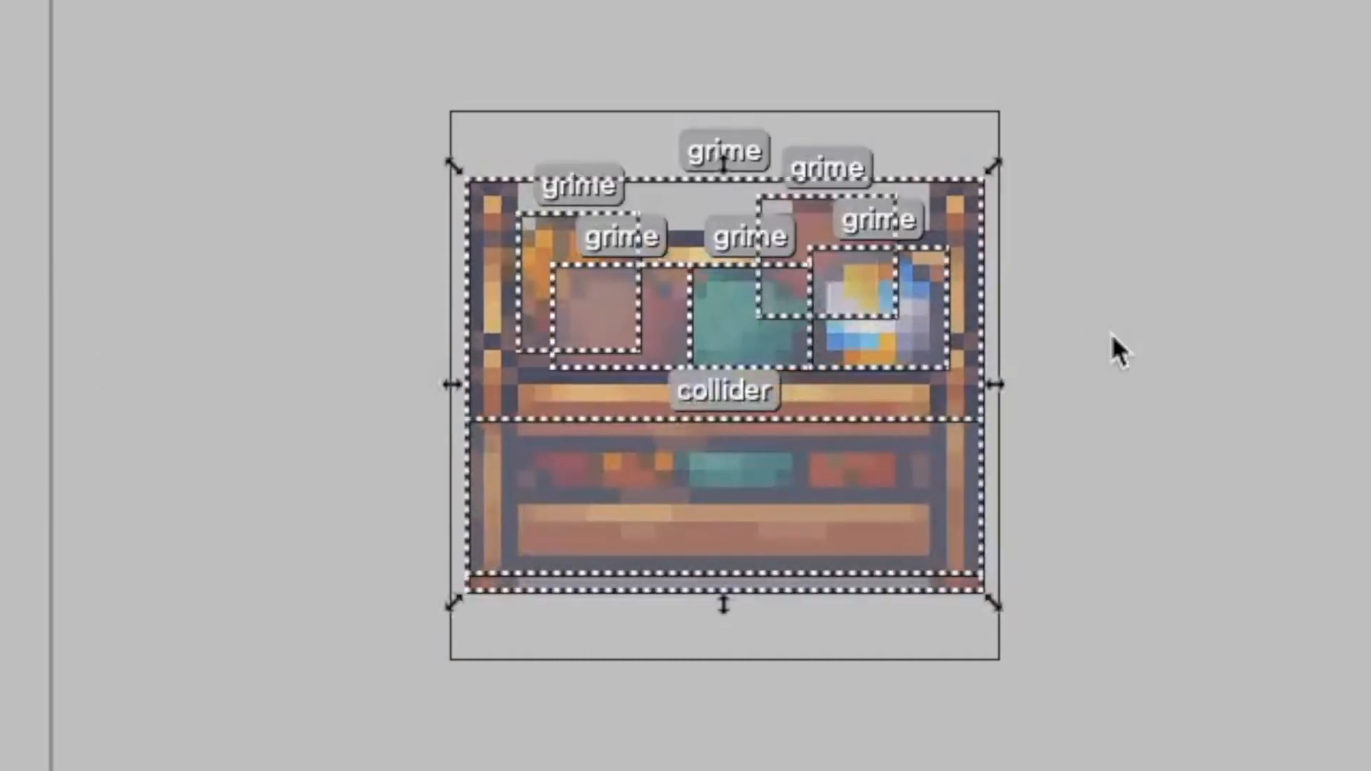
left_click(743, 328)
left_click(591, 297)
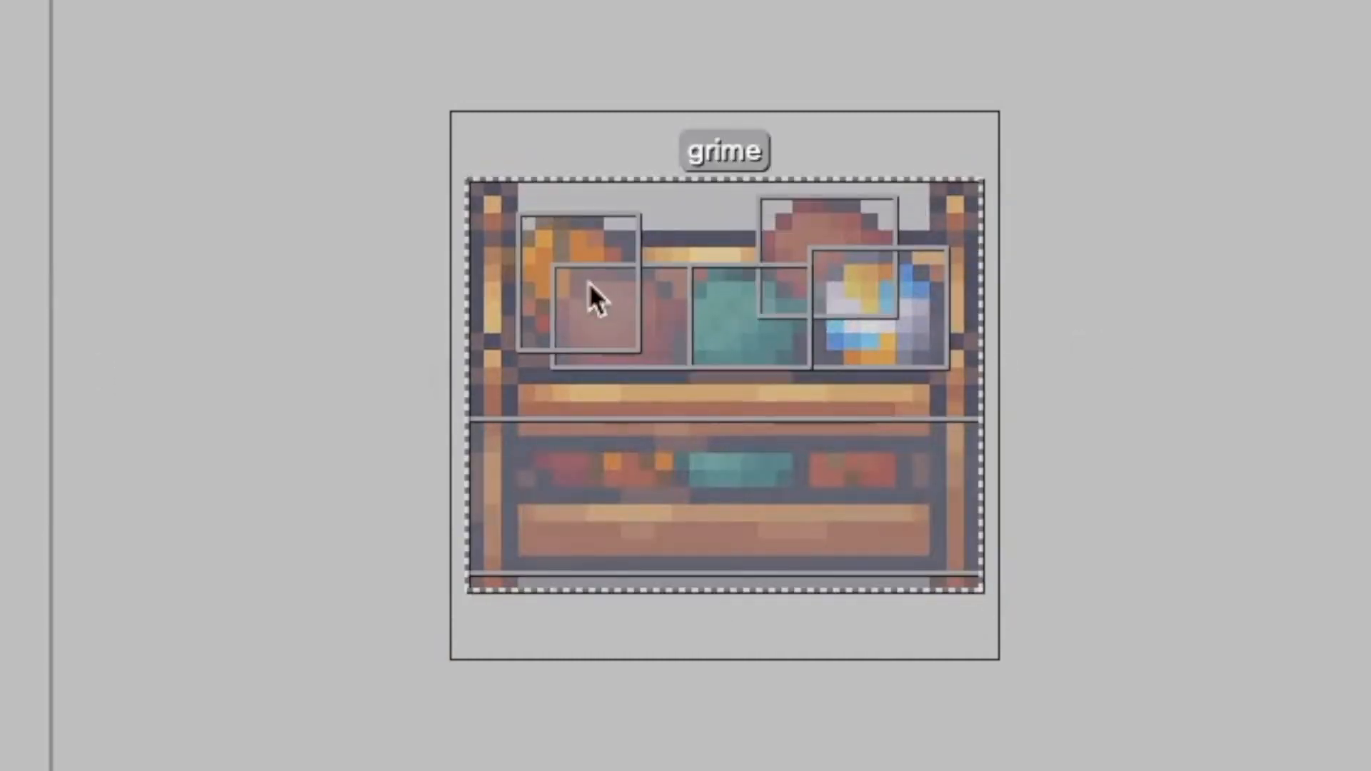
left_click(1202, 282)
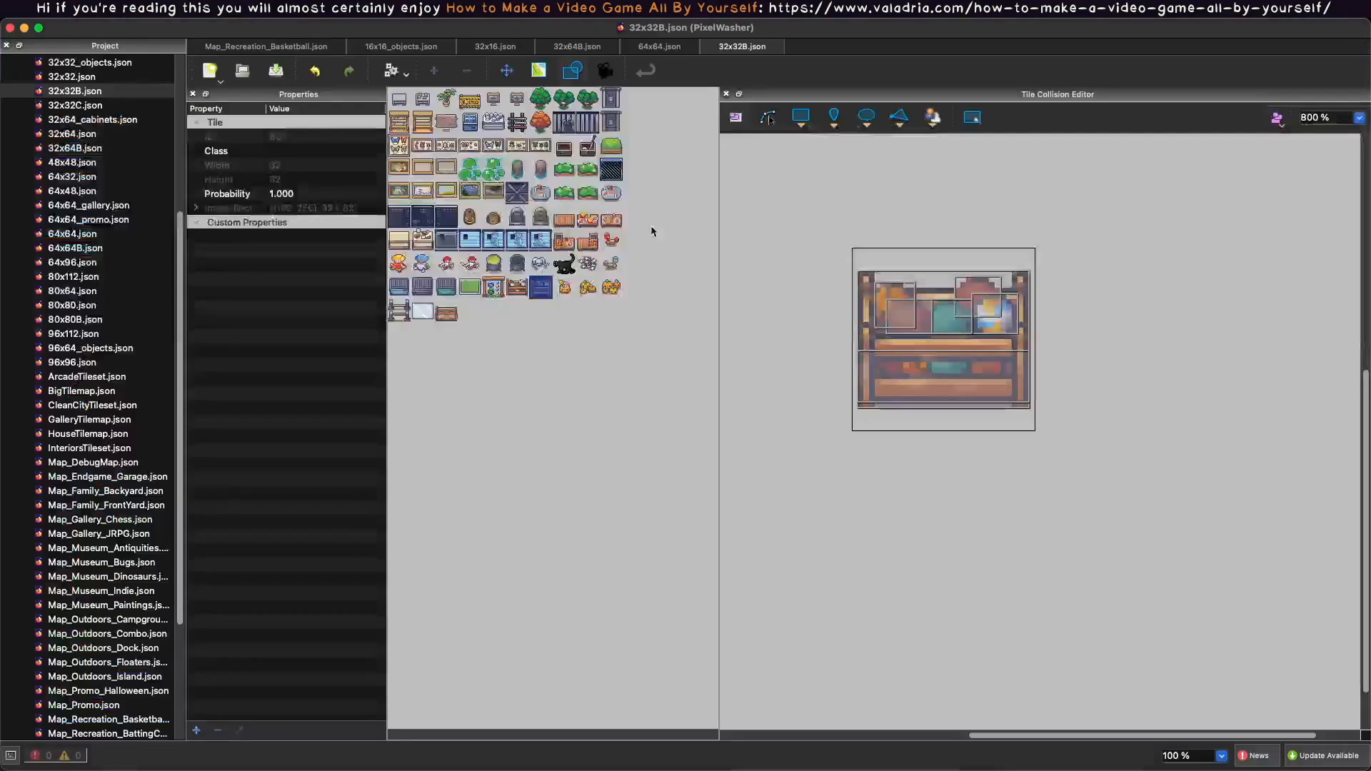
Copy the basketball's grime area and collider from the 16x16_objects tileset onto the dark metal grill tile in the 16x32B tileset.
left_click(266, 48)
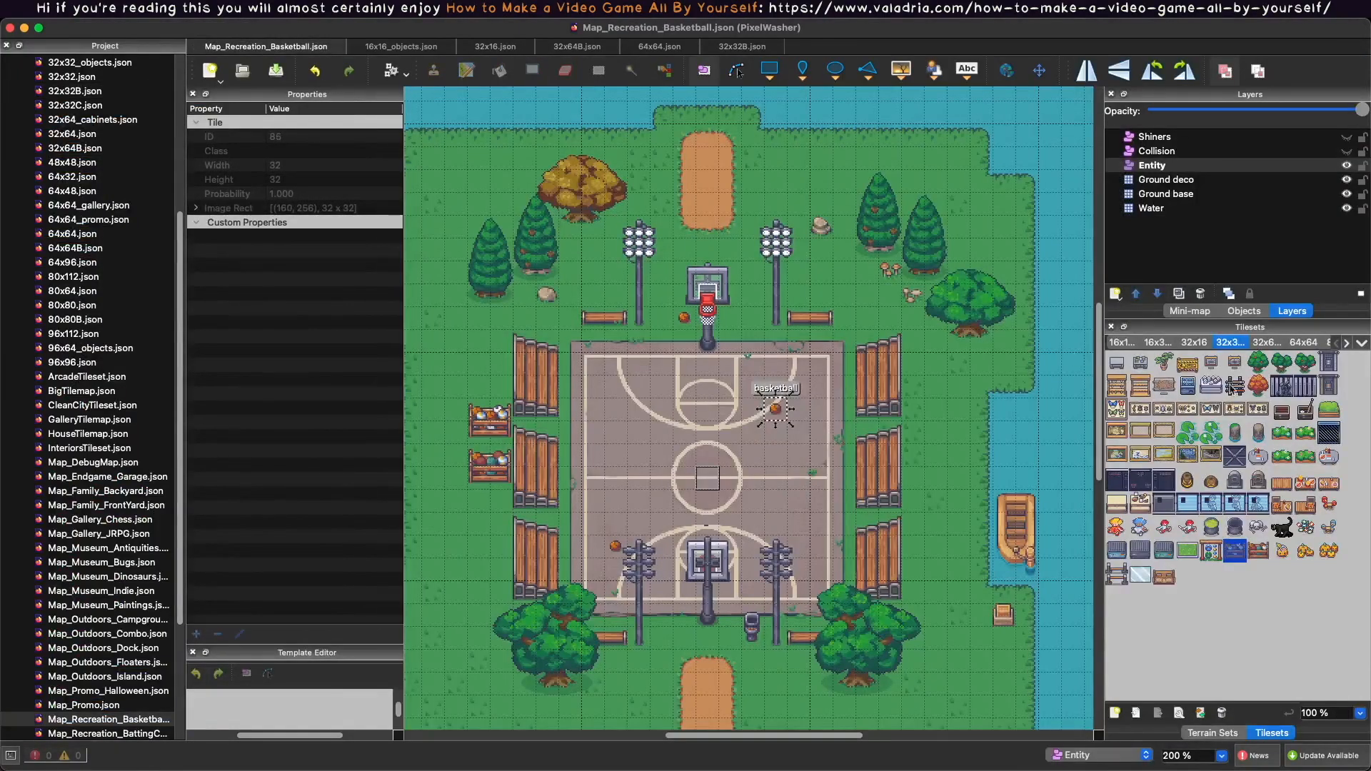
left_click(1166, 345)
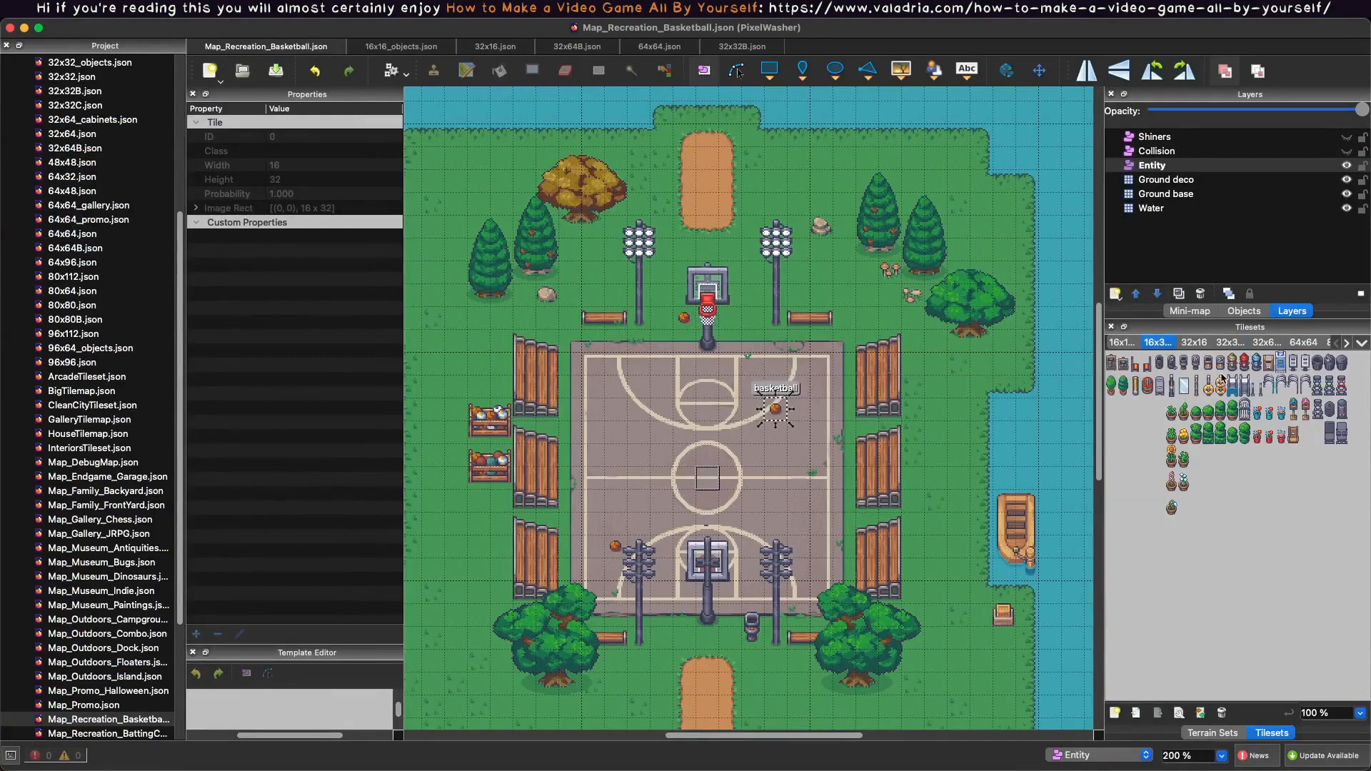
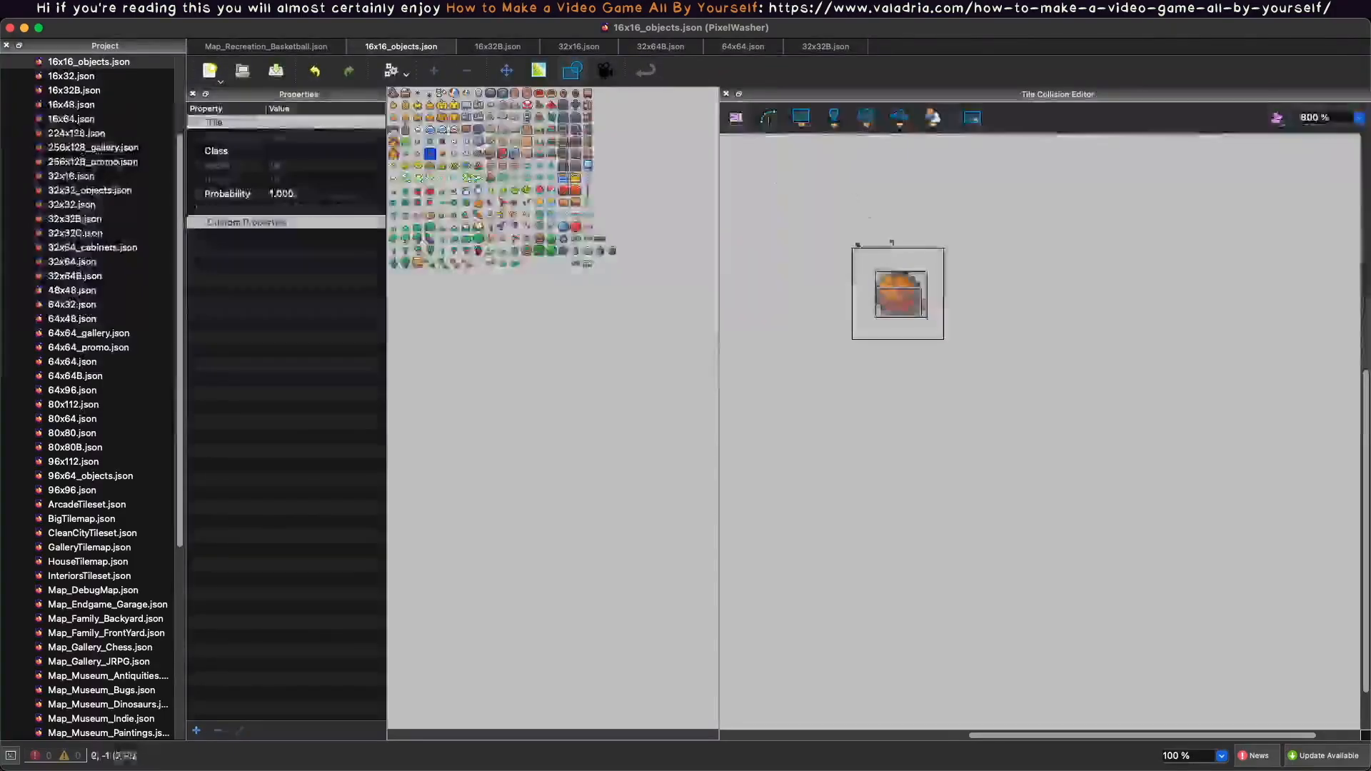
left_click_drag(775, 223, 1000, 330)
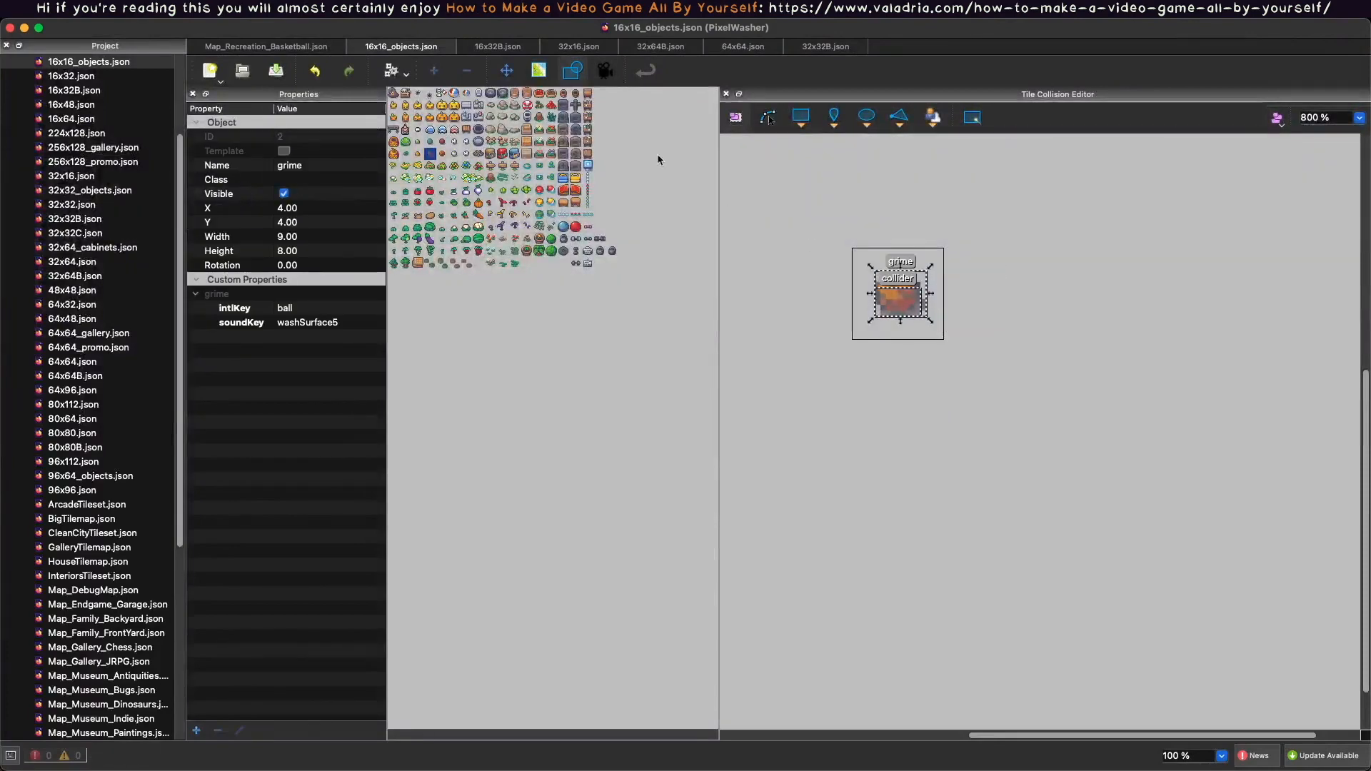
left_click(500, 47)
left_click(464, 101)
key("super+v")
left_click_drag(1002, 552, 749, 581)
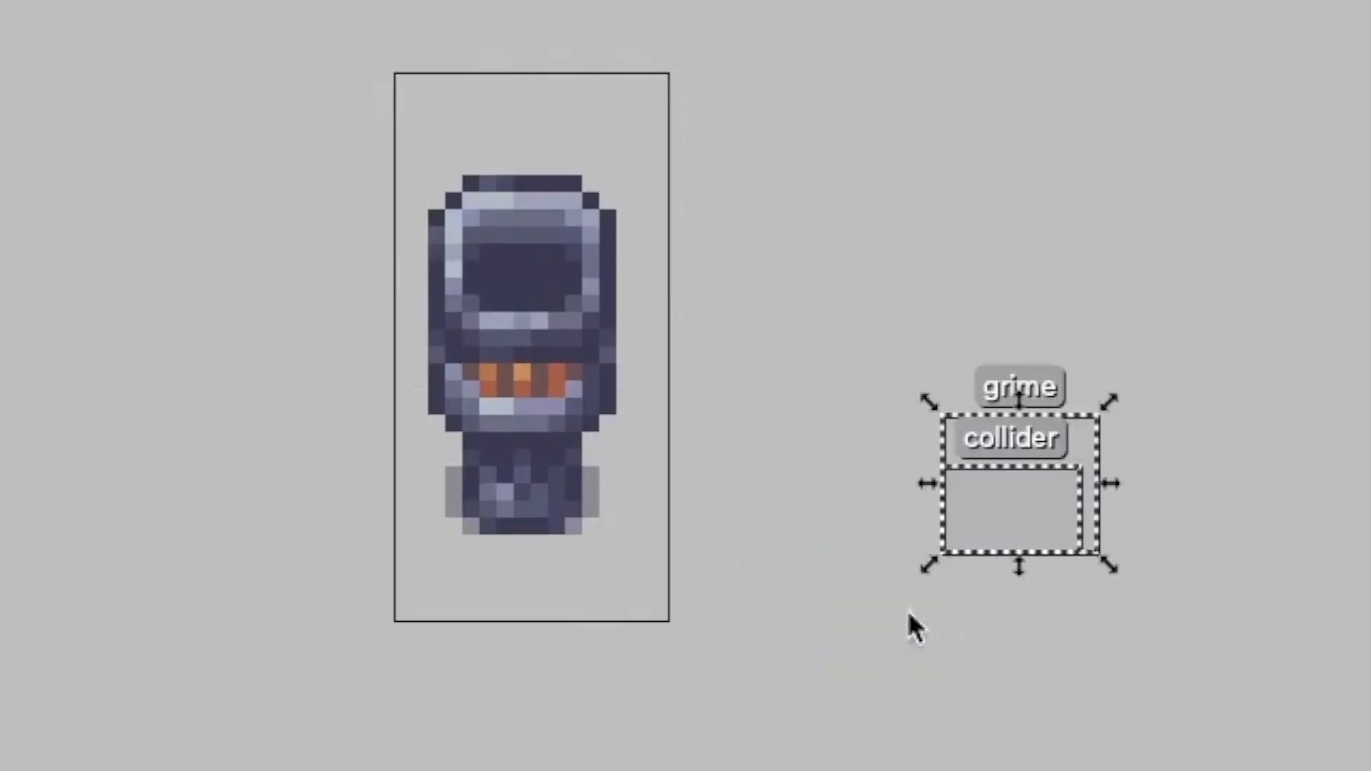
Fit the grime area around the grill's base and add a duplicate covering the grill's upper body.
left_click(1014, 532)
left_click_drag(1014, 532, 505, 539)
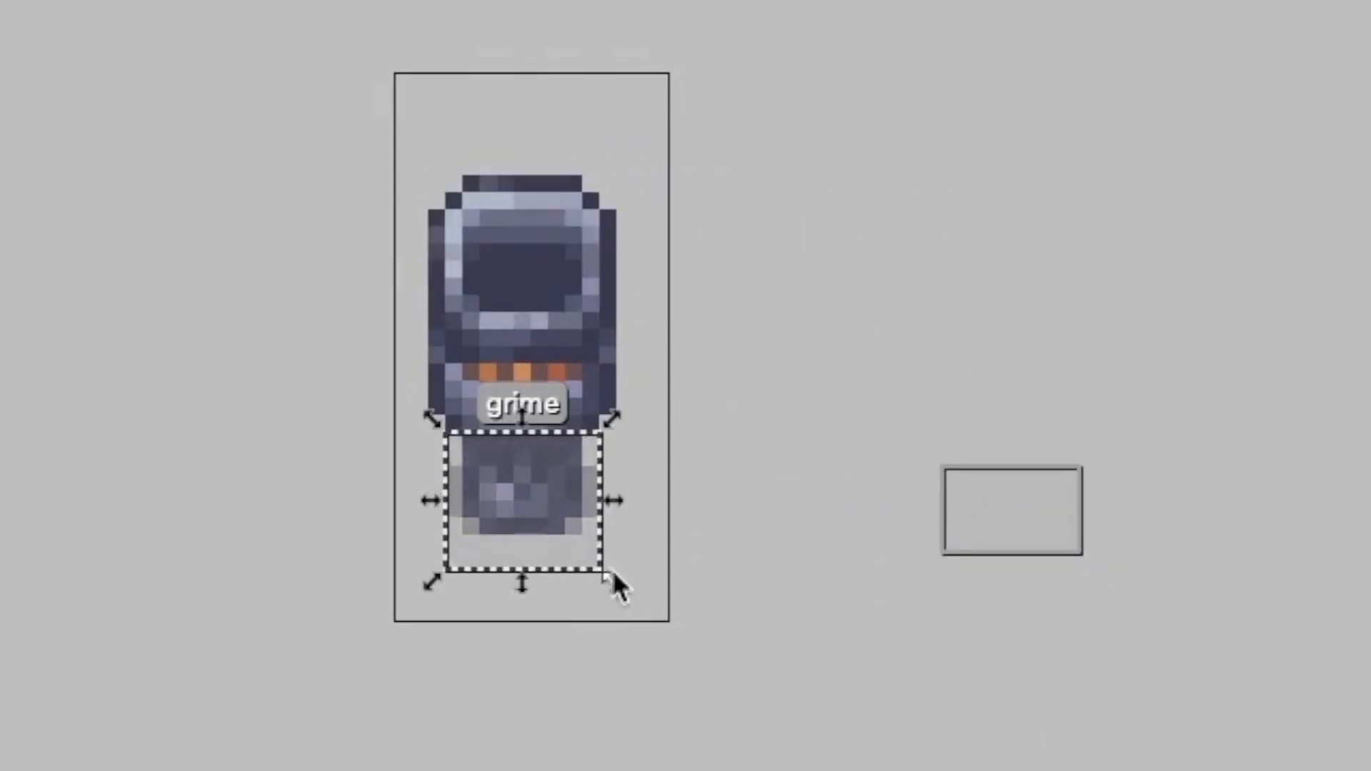
left_click_drag(616, 584, 612, 549)
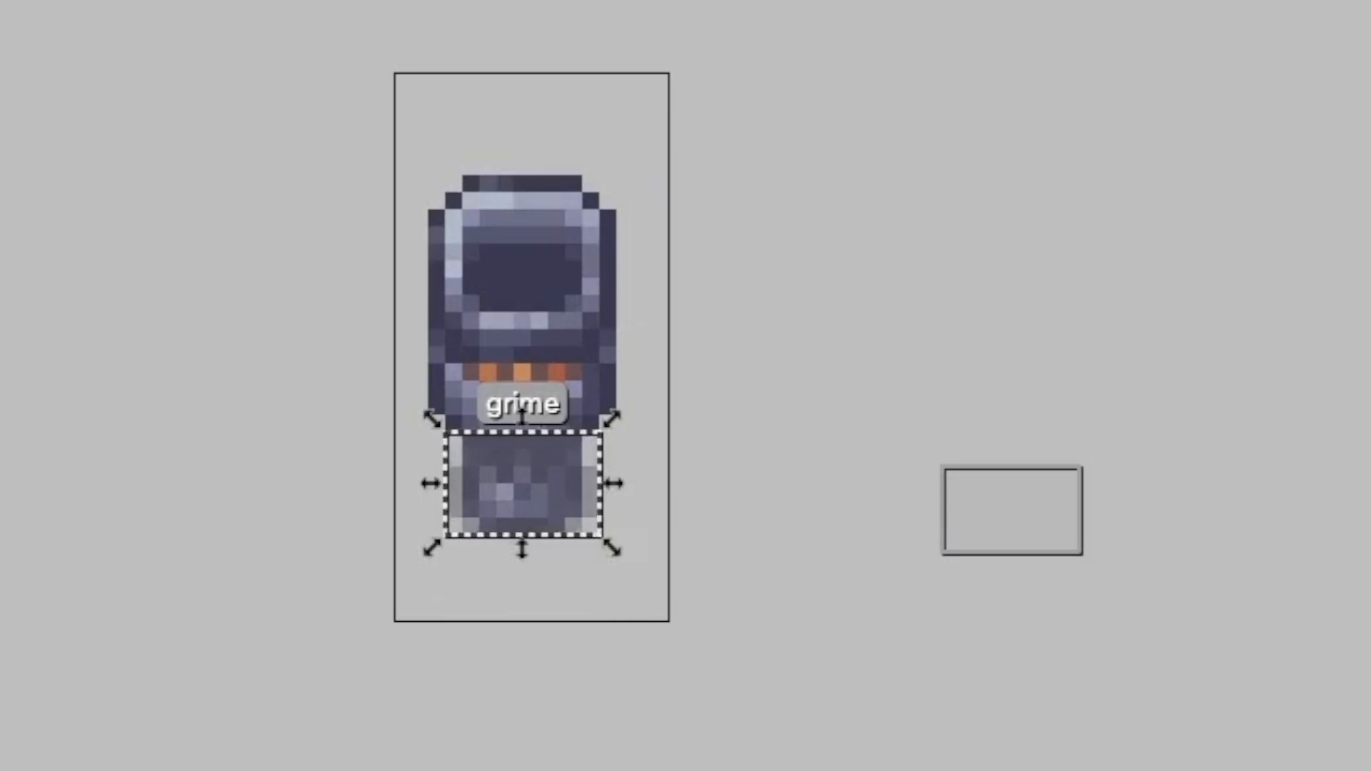
left_click_drag(957, 523, 979, 324)
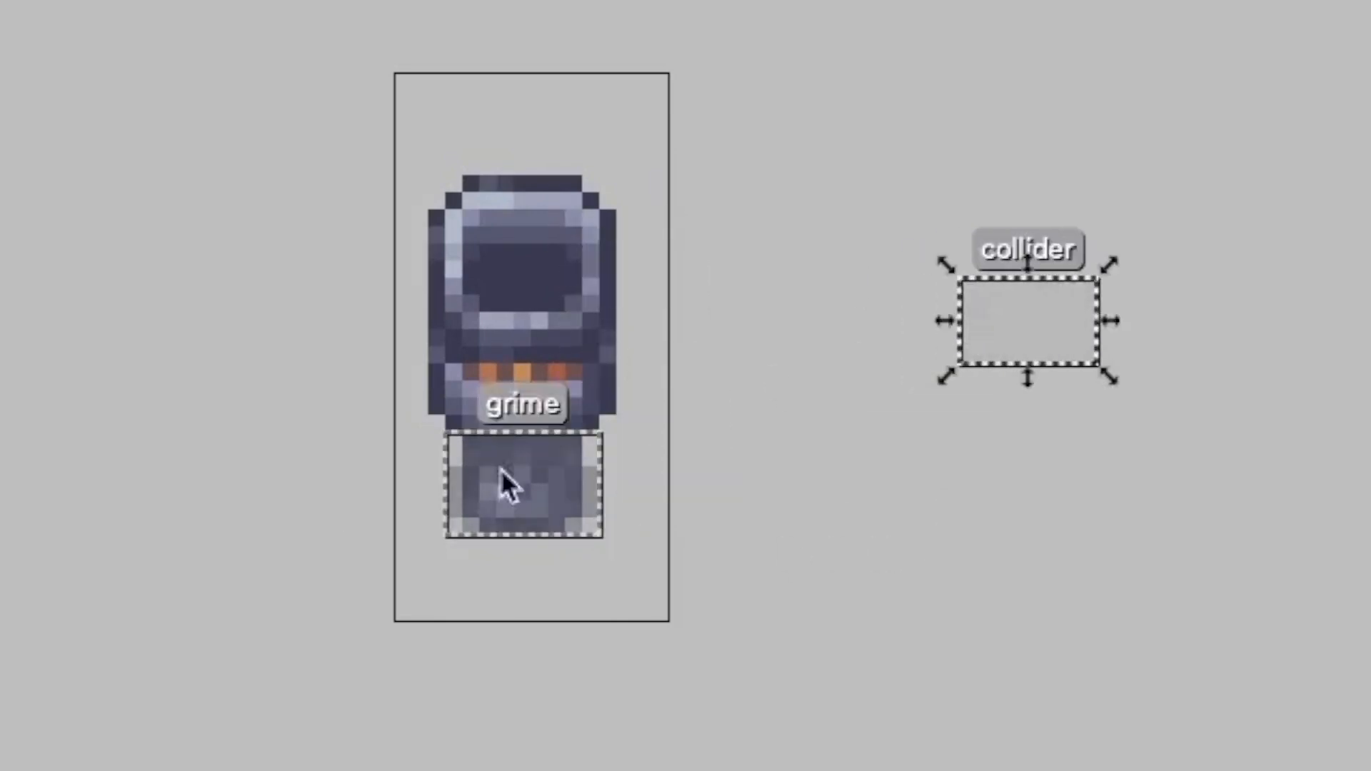
left_click(537, 478)
key("ctrl+d")
left_click_drag(511, 487, 507, 237)
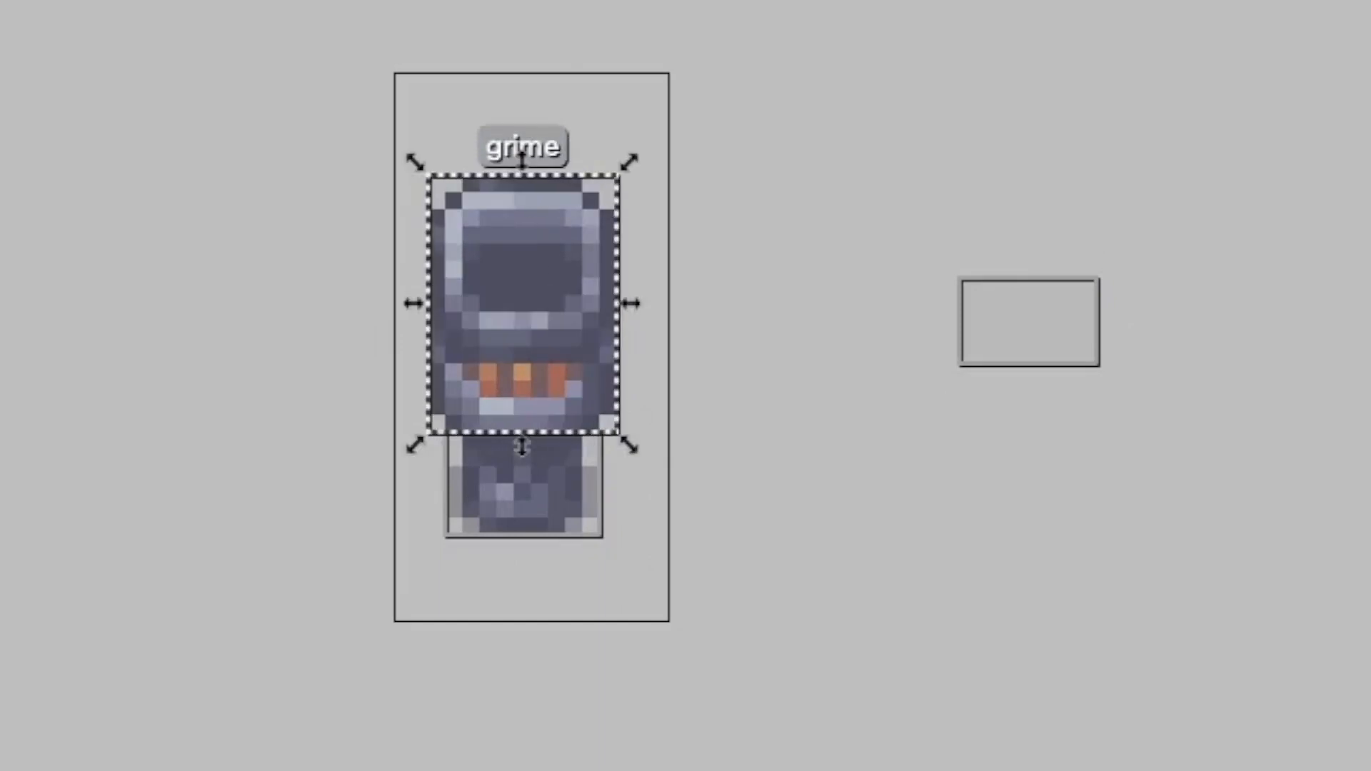
Place the collider over the grill's base and resize it to match.
left_click(530, 511)
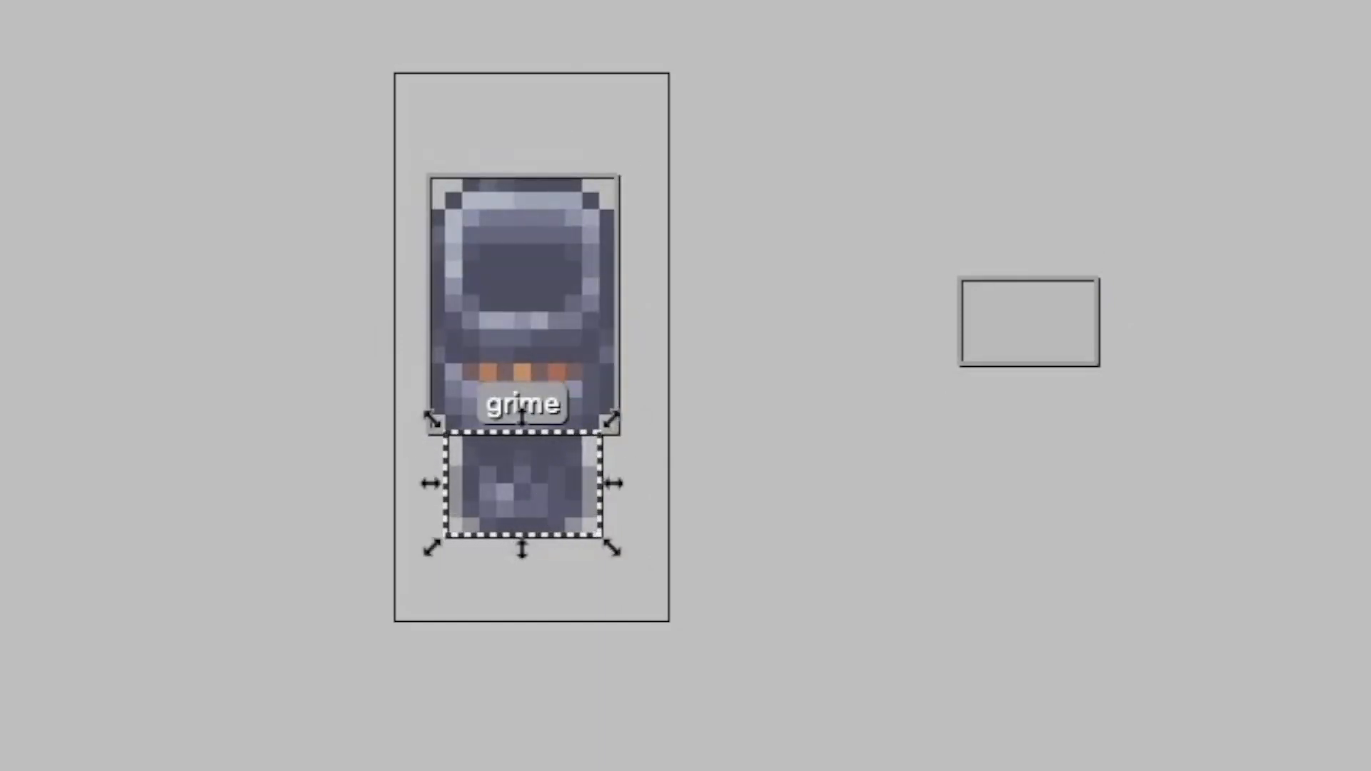
left_click(522, 303)
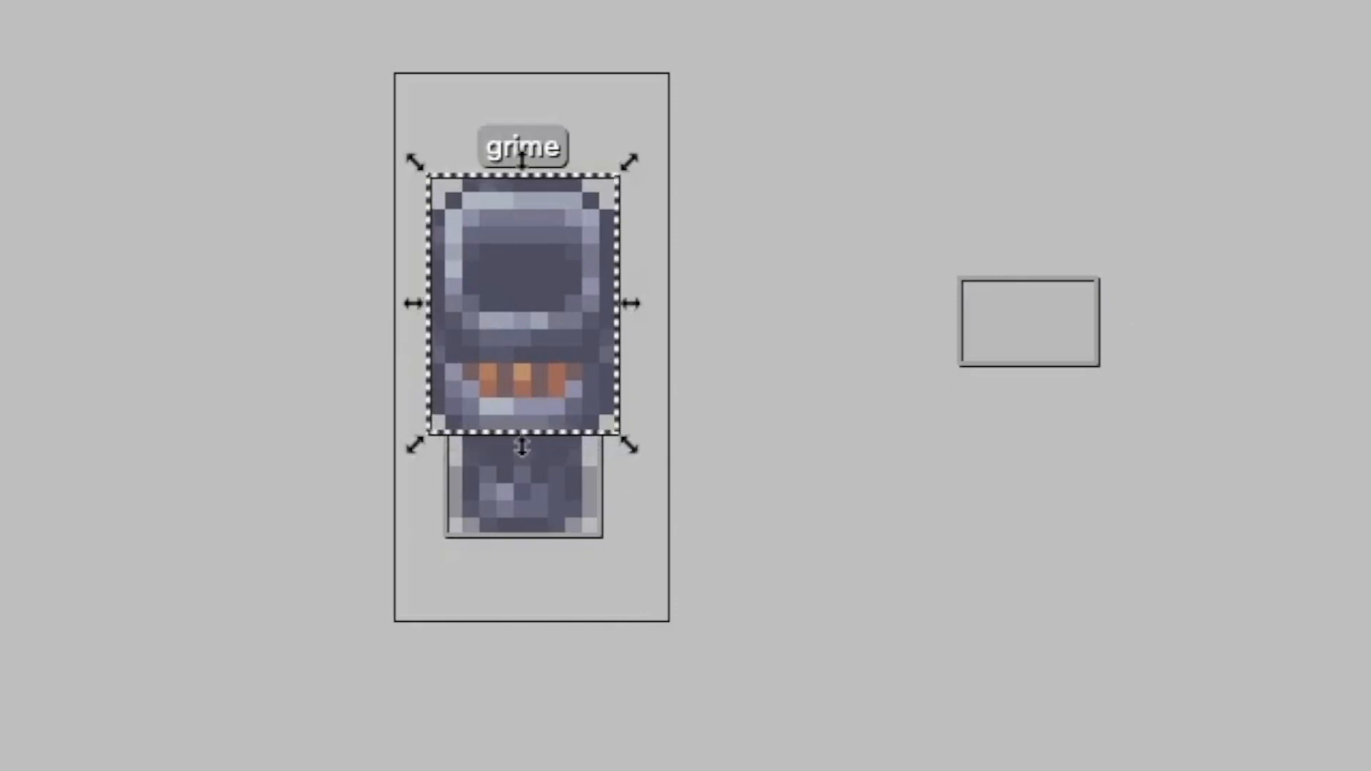
left_click(1022, 285)
left_click_drag(1022, 284, 486, 479)
left_click_drag(611, 524, 618, 529)
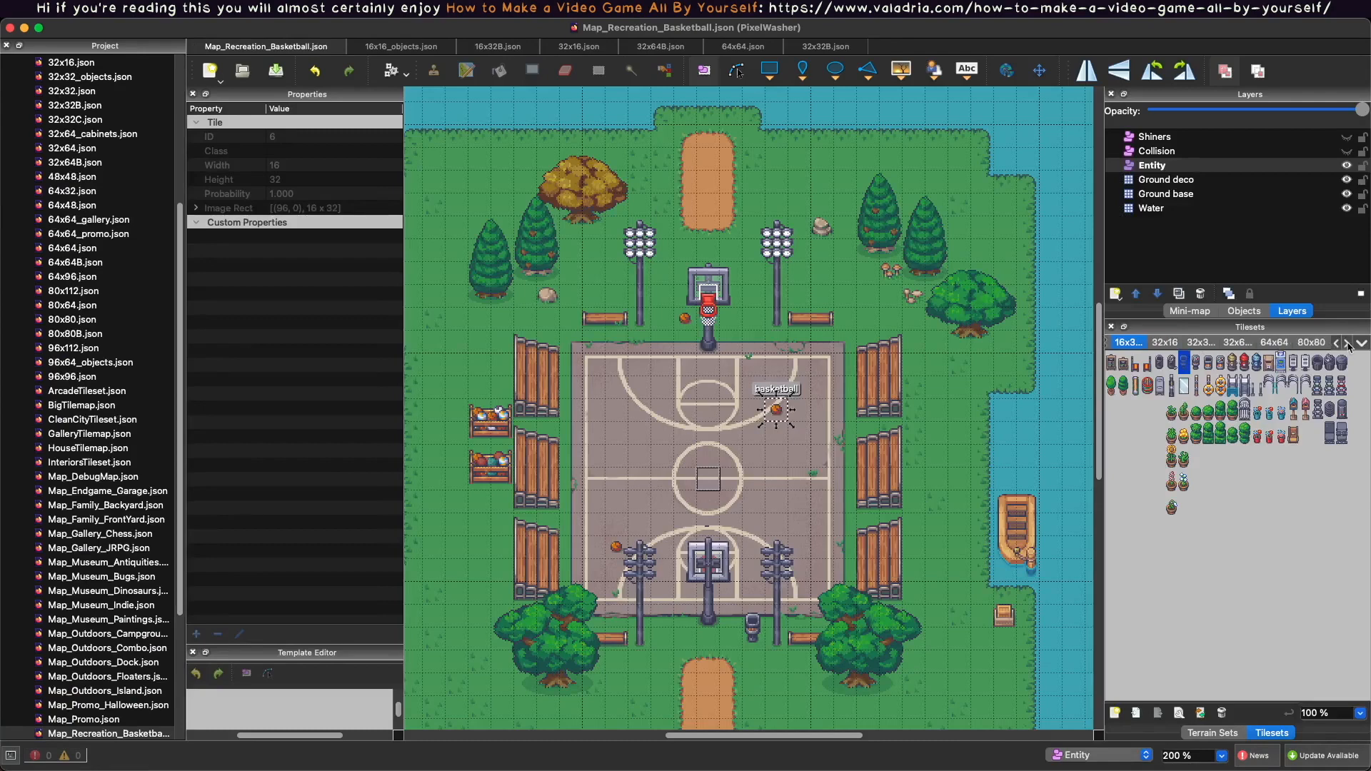
Copy the grime areas and collider of the round green tree in the 64x64 tileset onto the large green tree in the 80x80 tileset.
left_click(1300, 344)
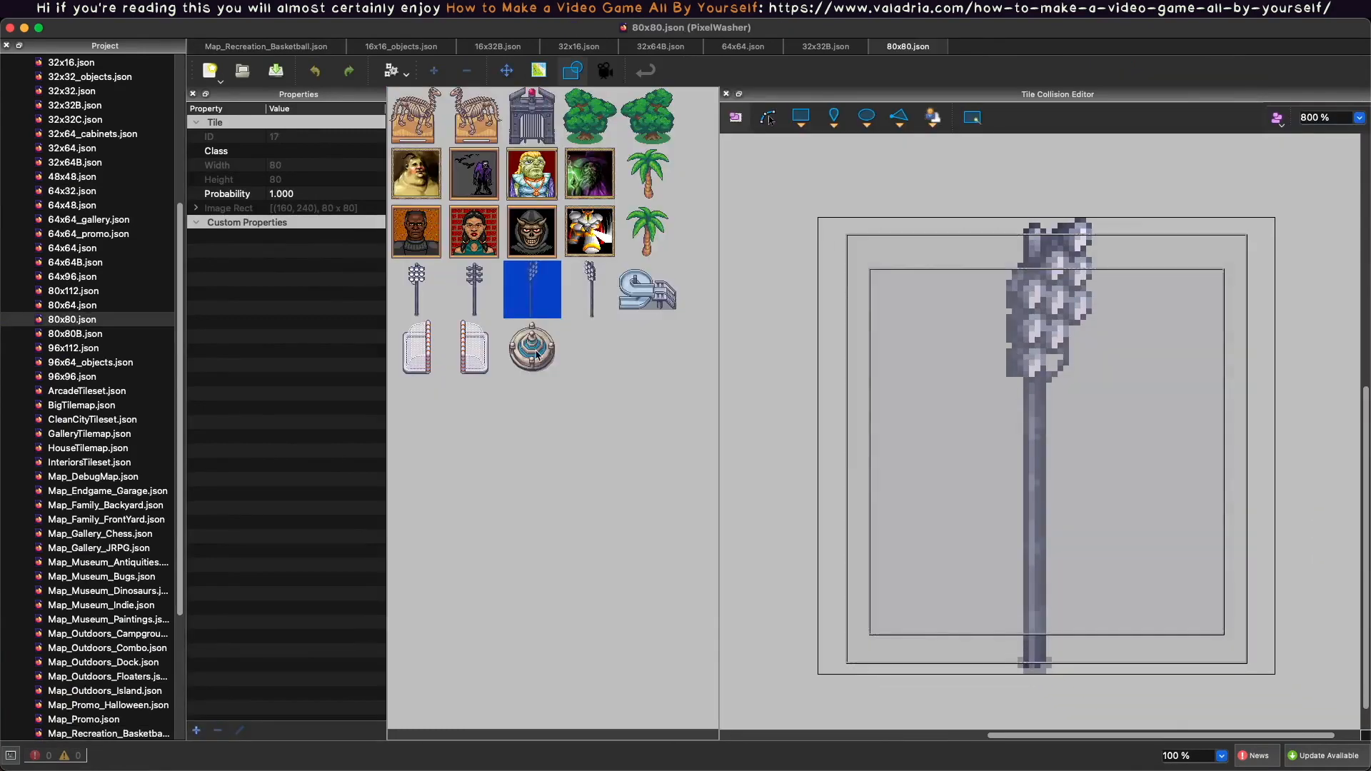
left_click(535, 352)
left_click(591, 293)
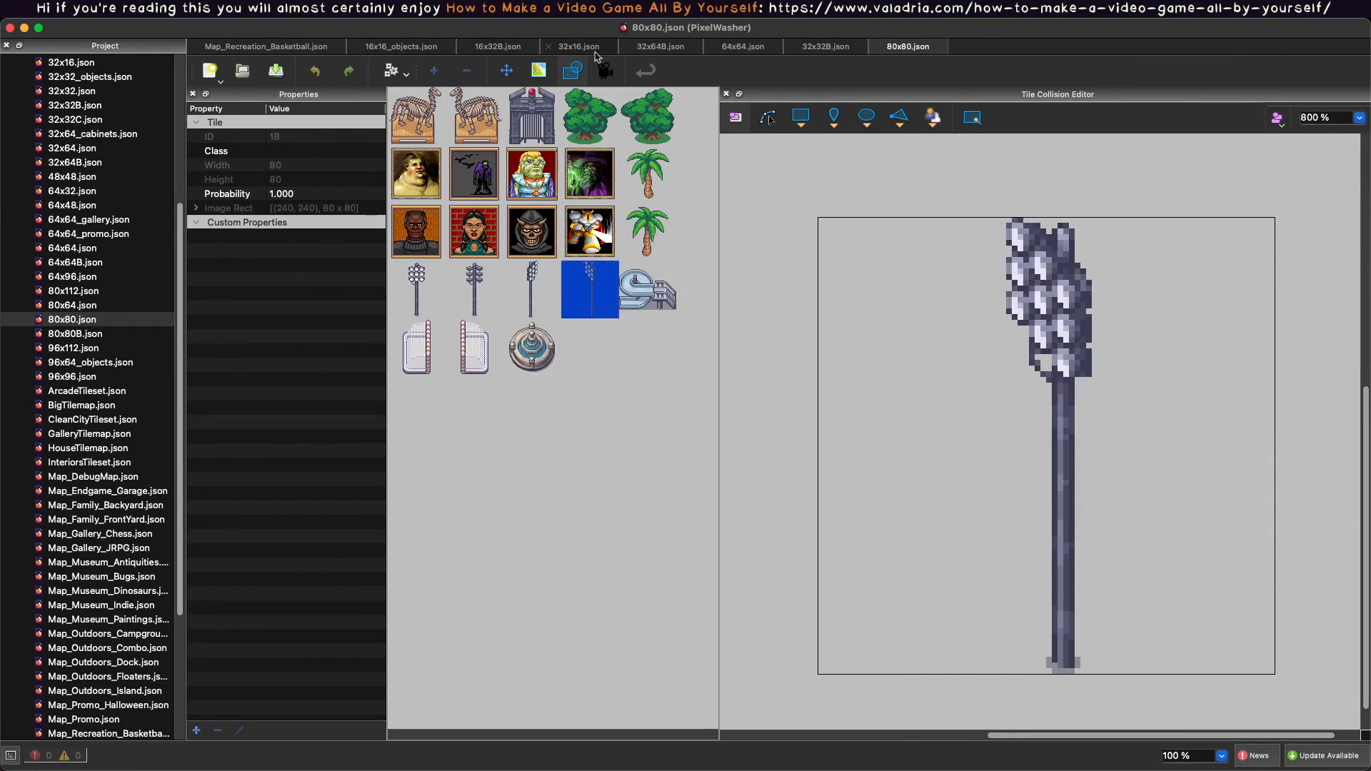
left_click(746, 48)
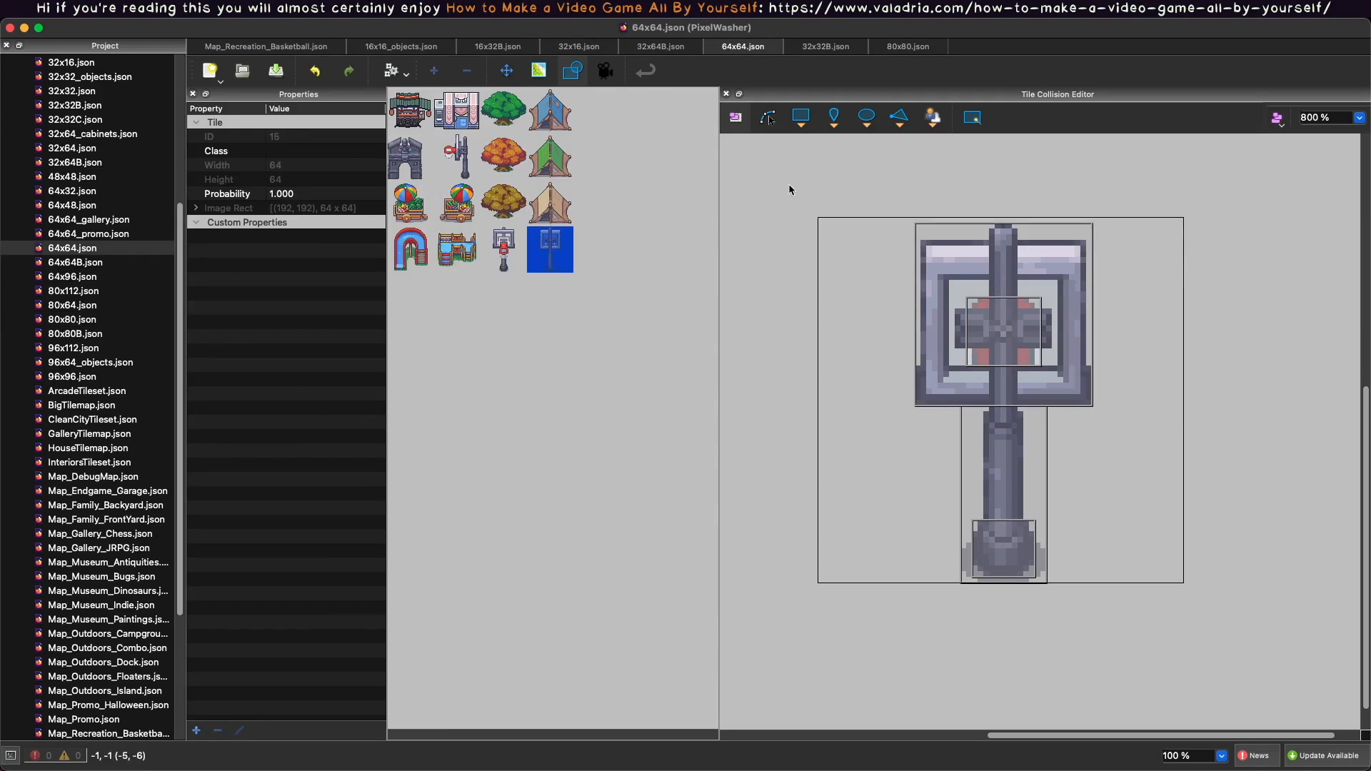
left_click(504, 112)
left_click_drag(748, 181, 1081, 503)
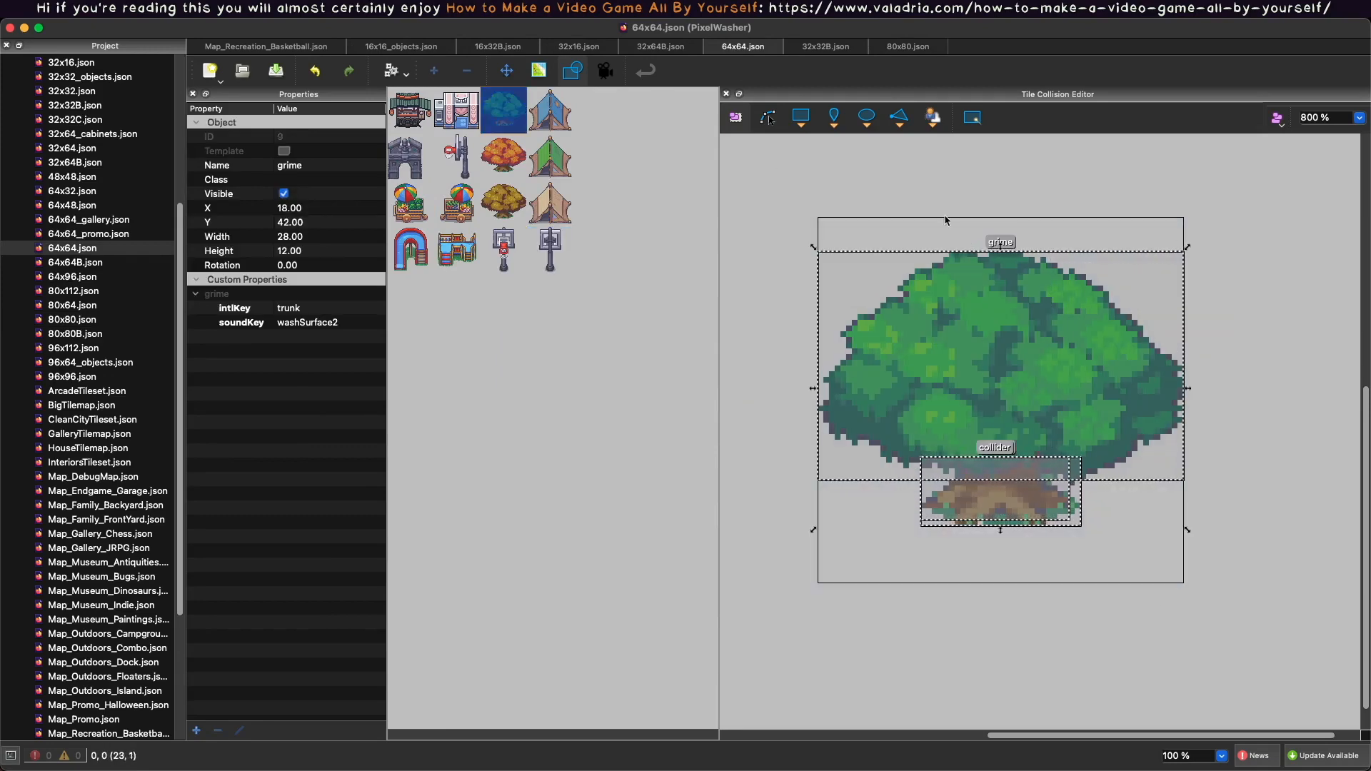
left_click(909, 47)
left_click(604, 123)
key("super+v")
Fit the trunk grime area around the large tree's trunk and the grass patch beneath it.
left_click(836, 264)
left_click_drag(1004, 307, 1014, 273)
left_click_drag(1000, 502, 1114, 616)
left_click_drag(783, 648, 520, 654)
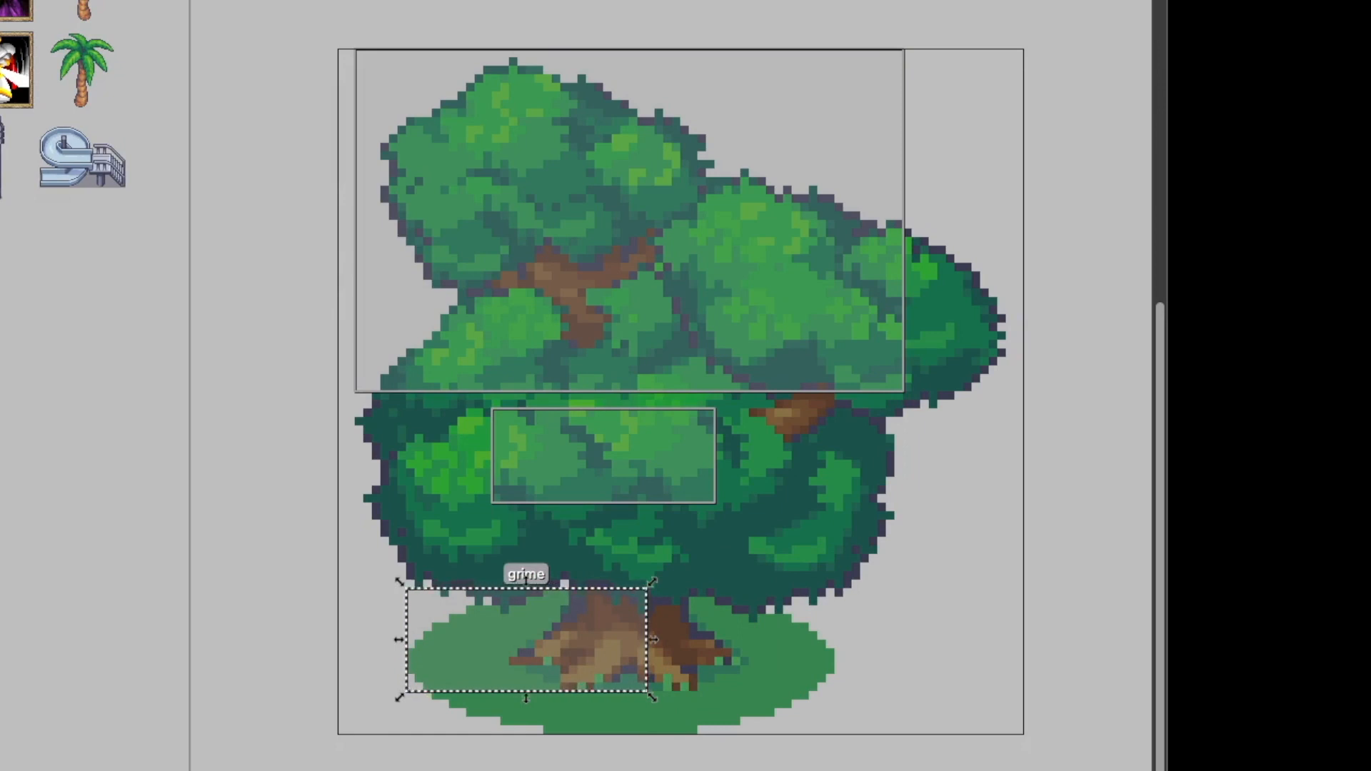
left_click_drag(651, 696, 841, 739)
Enlarge the leaves grime area to 76 by 63 around the whole crown and place the collider on the tree trunk.
left_click_drag(630, 454, 1015, 642)
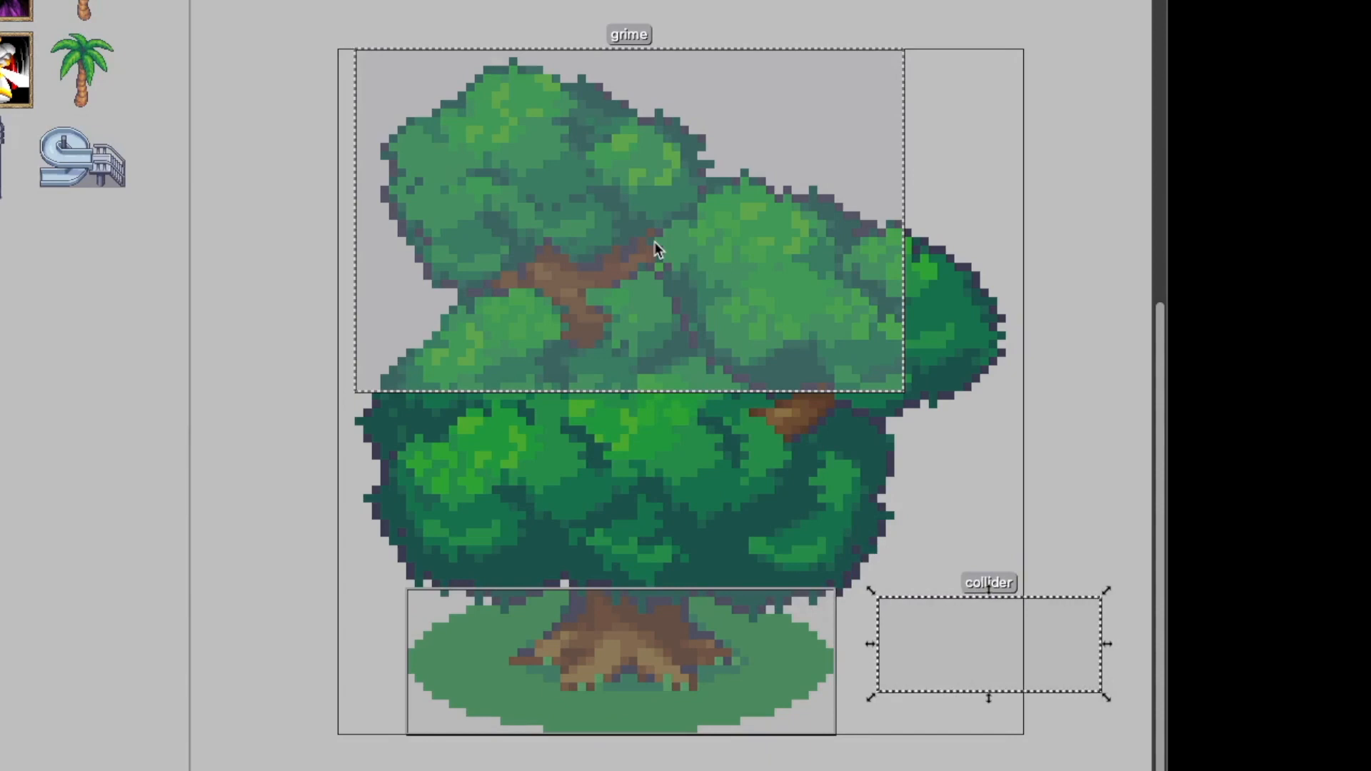
left_click_drag(551, 202, 548, 405)
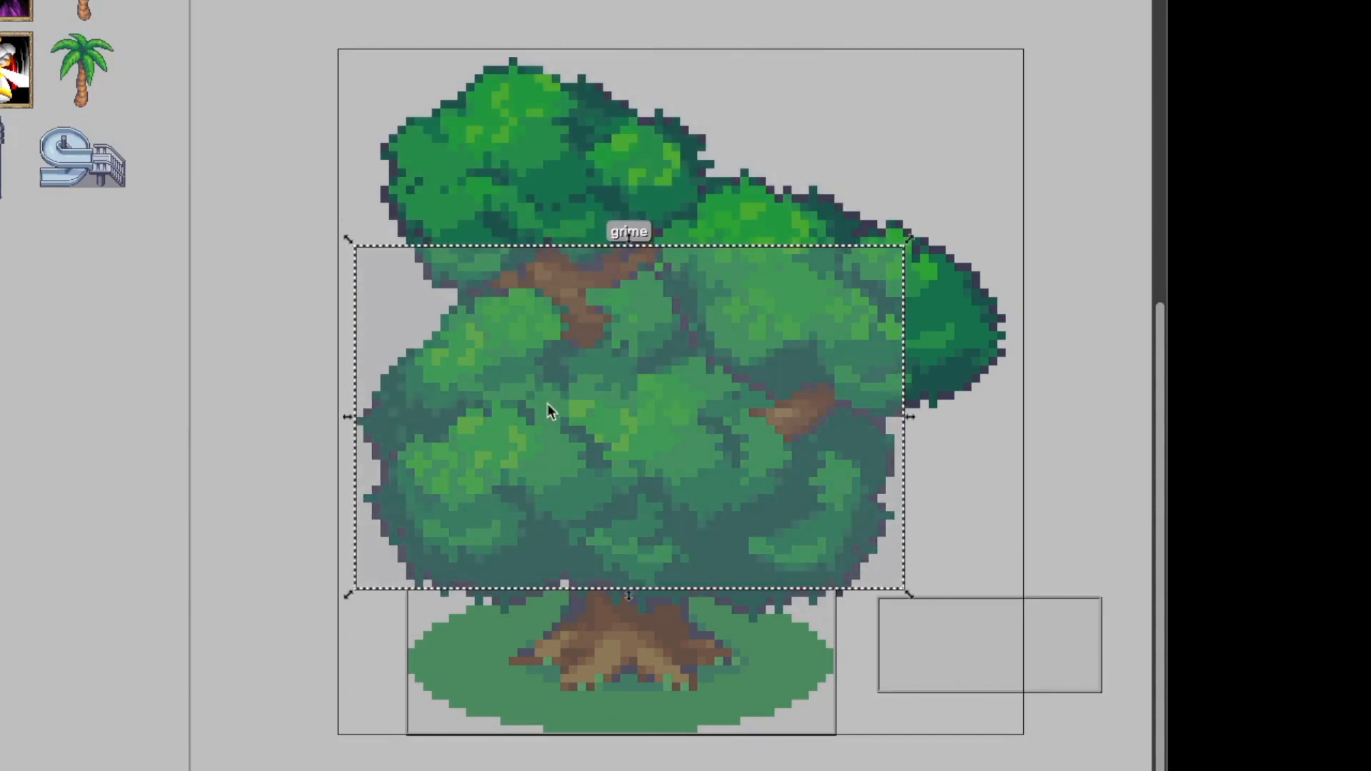
left_click_drag(905, 241, 907, 55)
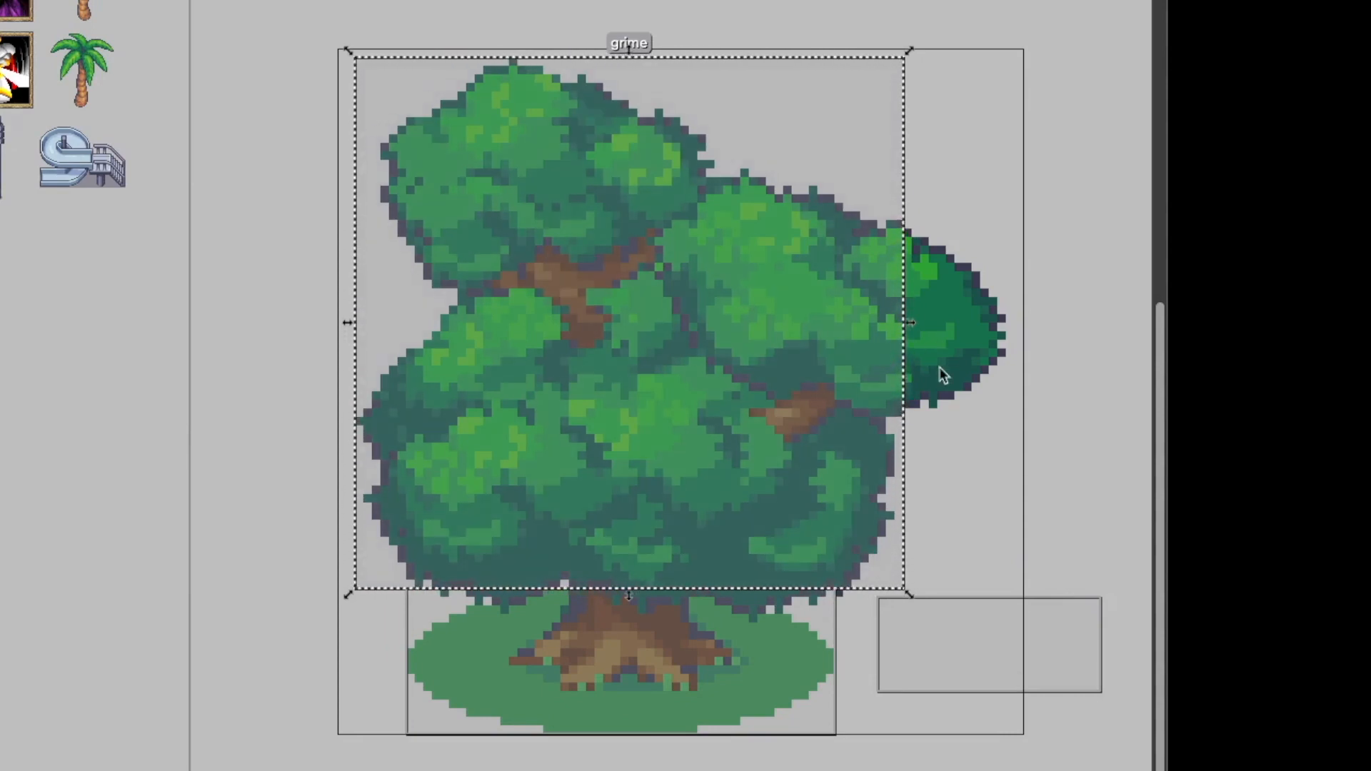
left_click_drag(910, 323, 1013, 323)
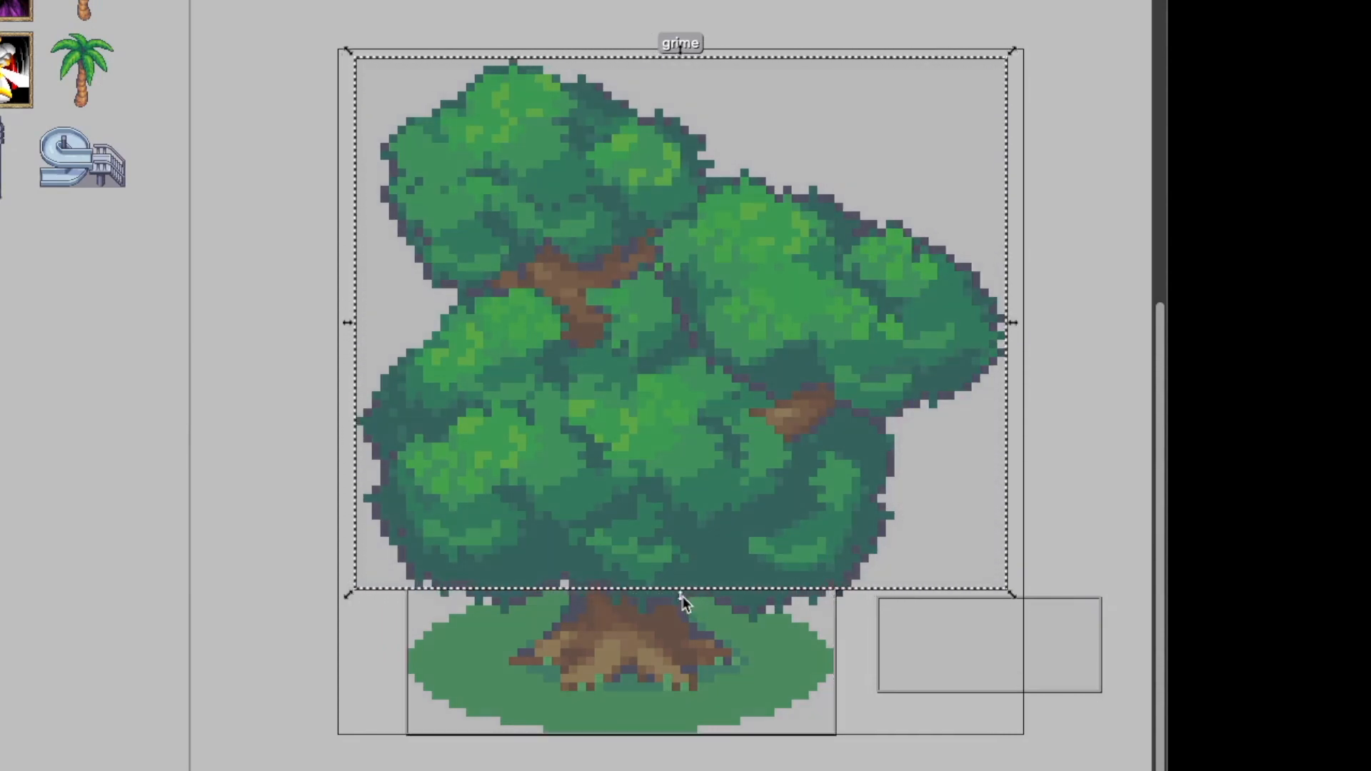
left_click_drag(683, 595, 682, 604)
left_click_drag(1071, 648, 733, 635)
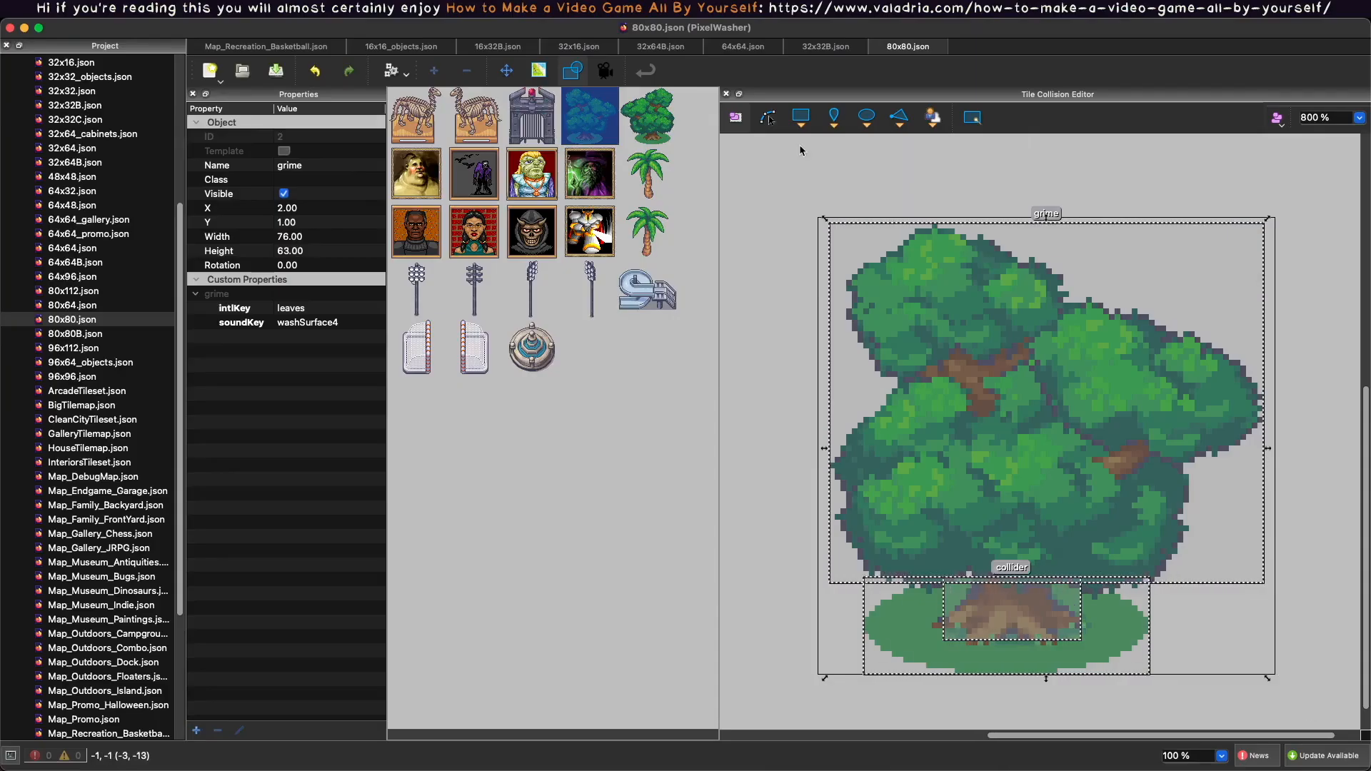
Copy the large tree's objects onto the mirrored tree tile and shift the trunk grime area over its trunk and grass.
left_click(631, 107)
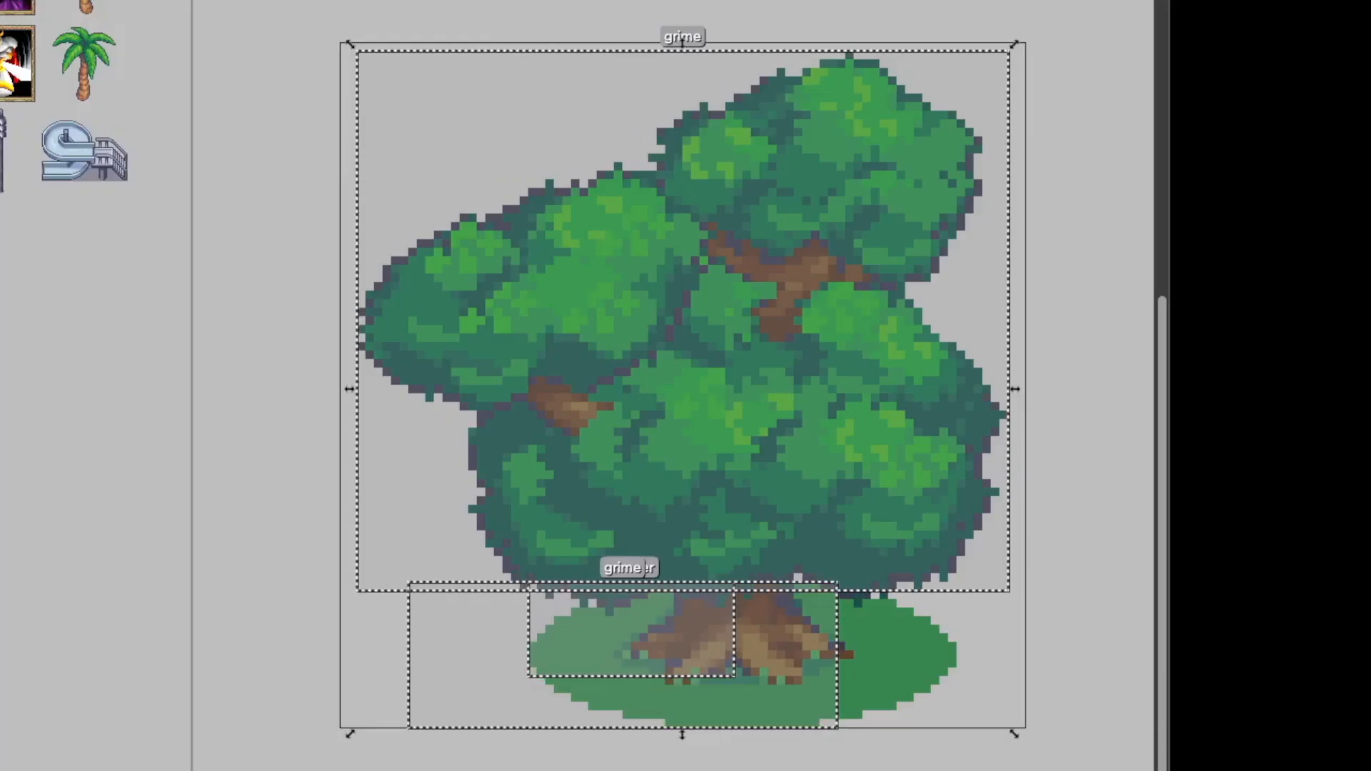
left_click(909, 643)
left_click_drag(477, 687, 606, 676)
Lower the trunk grime area one level in the object order and move the collider onto the mirrored tree's trunk.
left_click(665, 646)
left_click(648, 633)
right_click(687, 636)
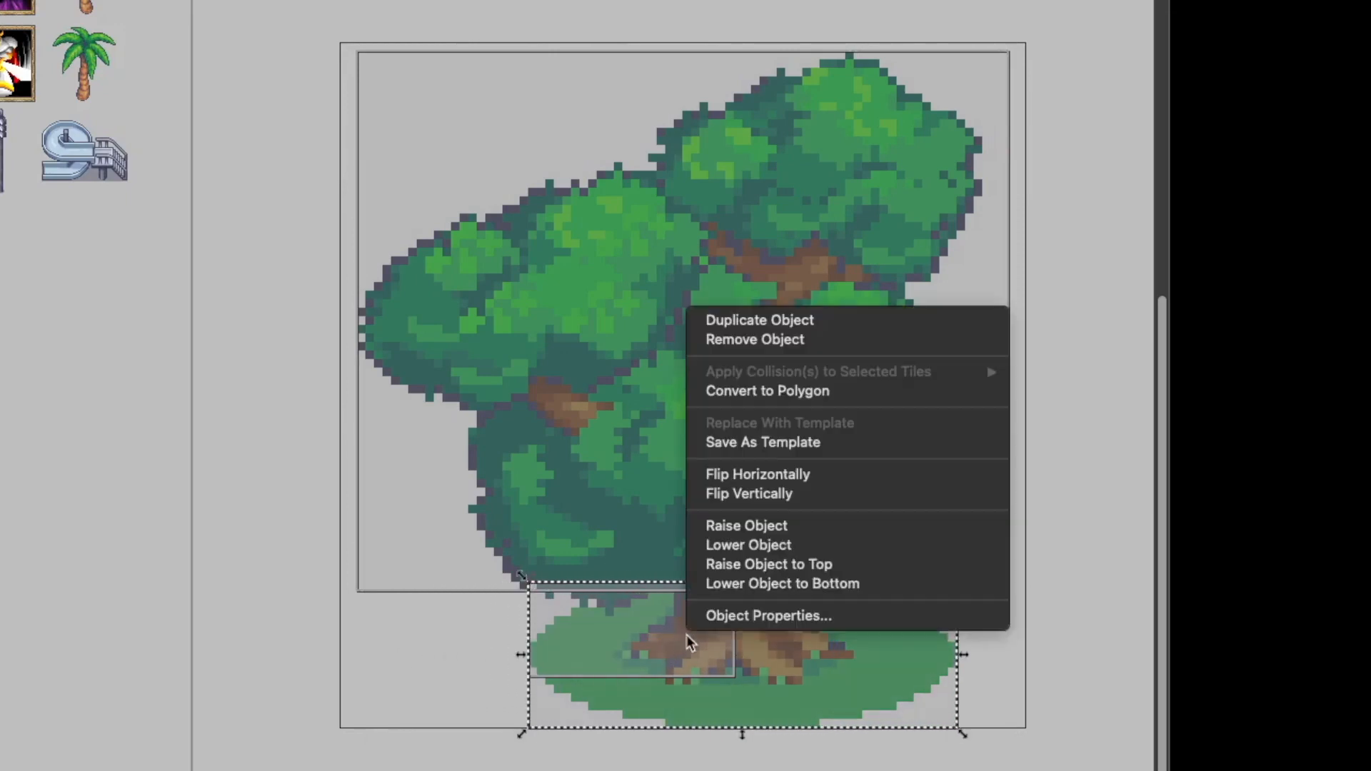
left_click(798, 547)
left_click_drag(696, 628, 794, 632)
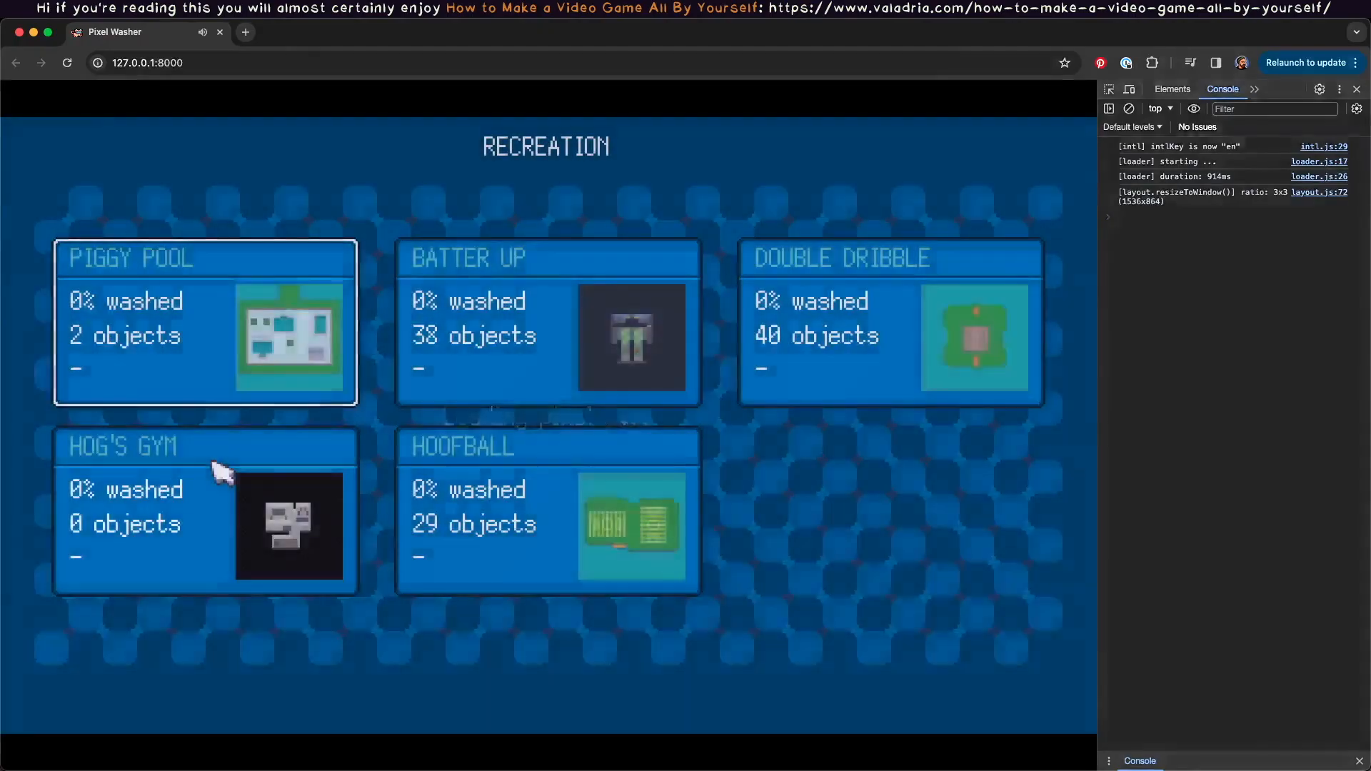
Playtest the Double Dribble level in the browser game and survey the whole Map_Recreation_Basketball map in Tiled.
left_click(863, 377)
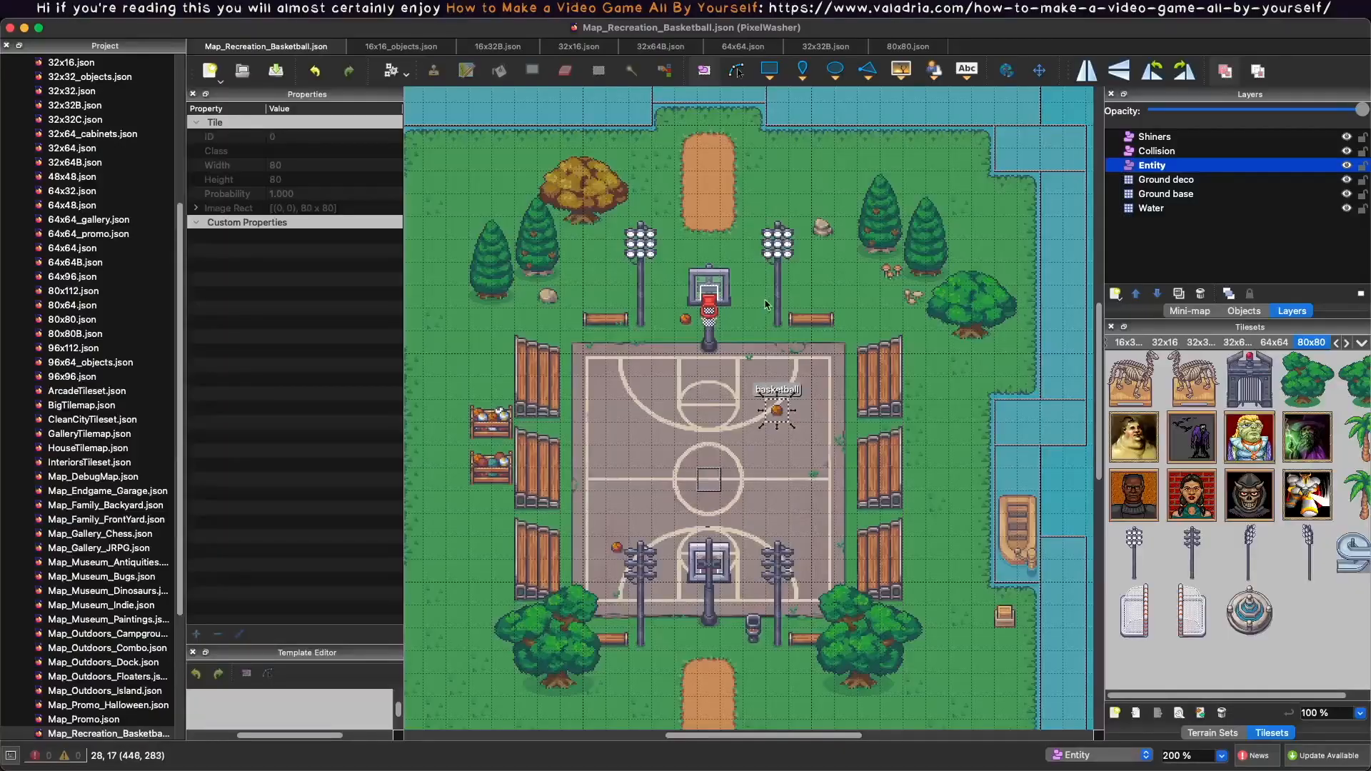
scroll(761, 305, "down", 4, "ctrl")
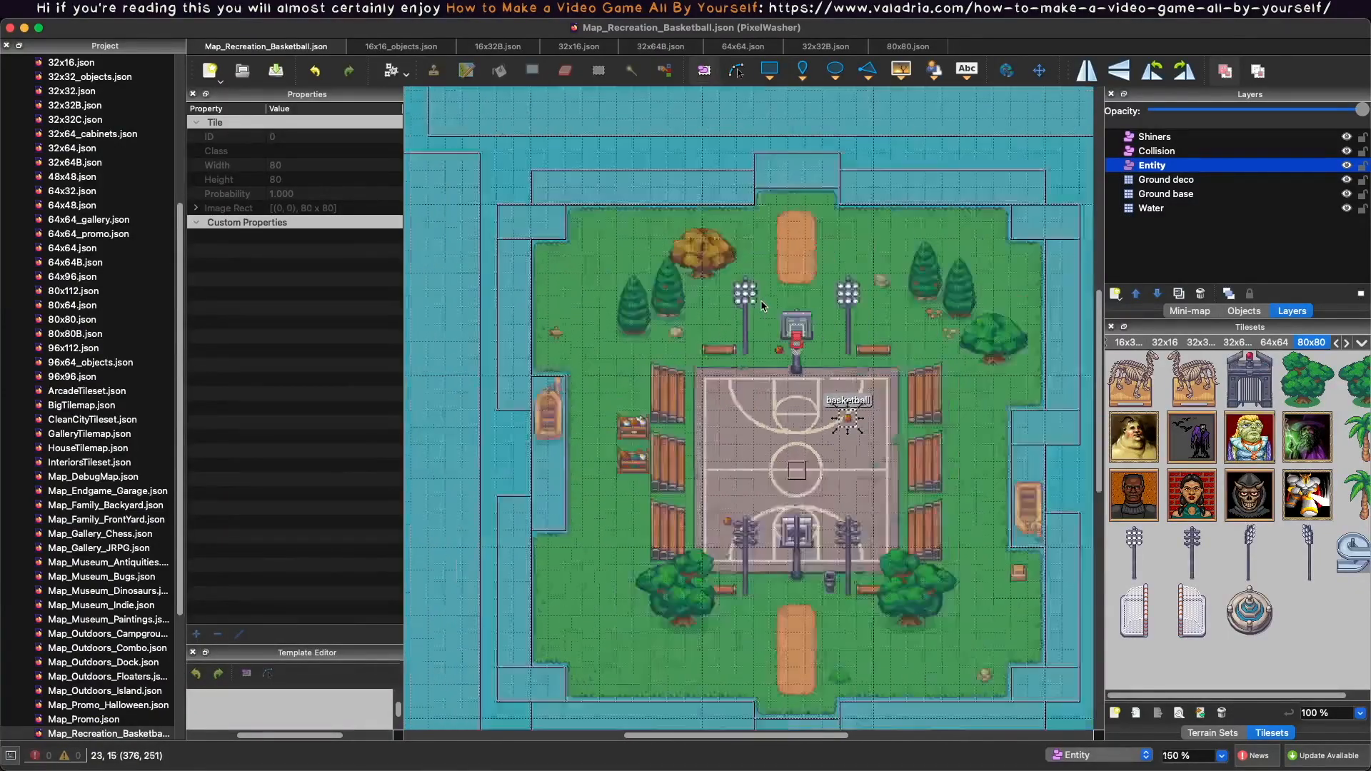
scroll(782, 362, "right", 1)
scroll(783, 362, "down", 1)
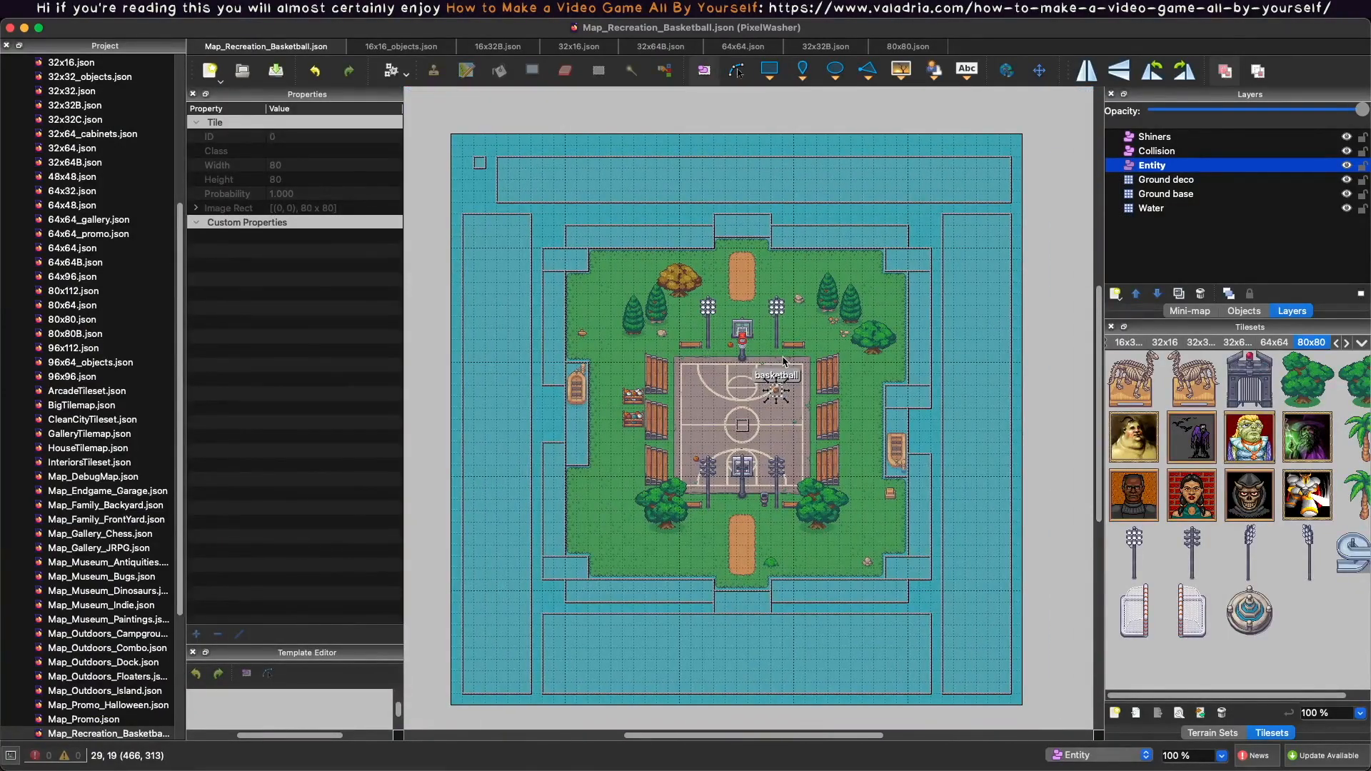
Select the spawnPoint object at the court's centre and examine the island layout around it for a better player start.
scroll(782, 362, "up", 2, "ctrl")
scroll(811, 437, "left", 2)
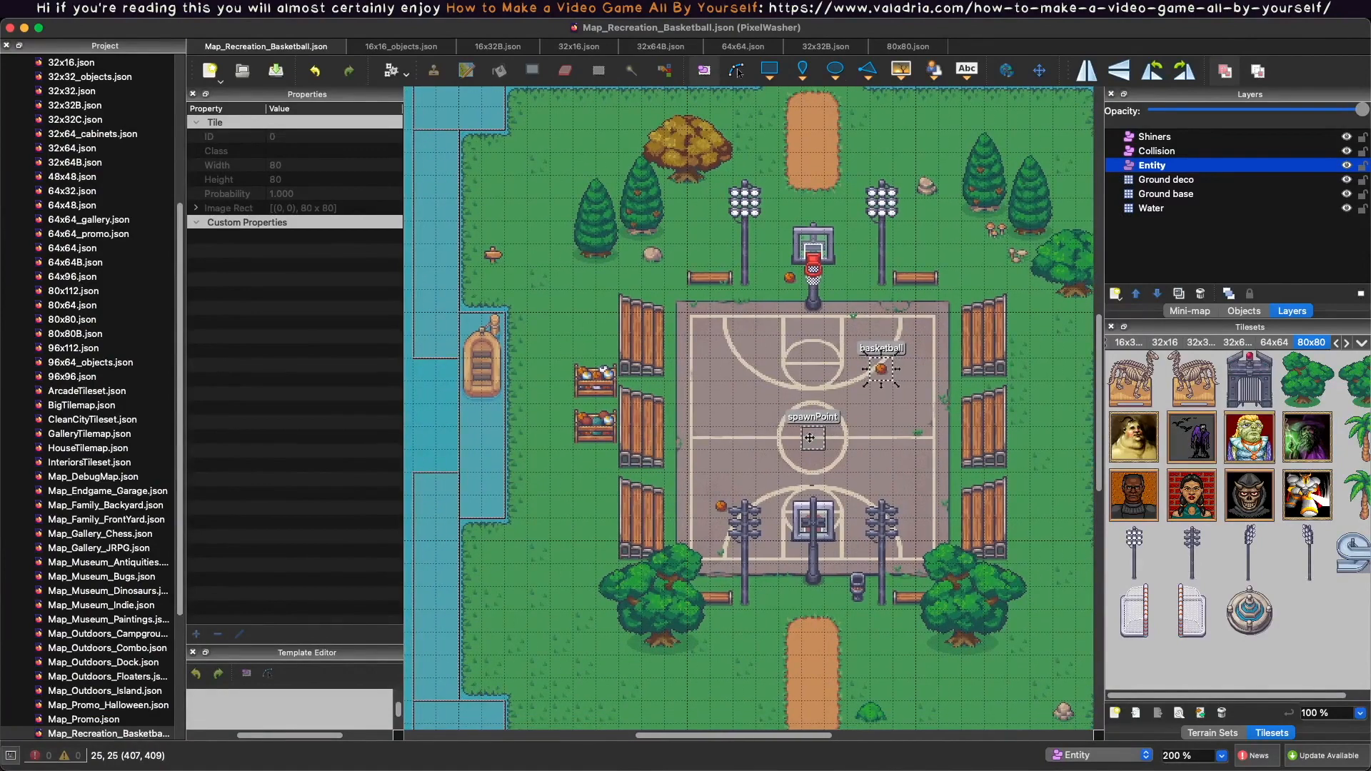
left_click(812, 439)
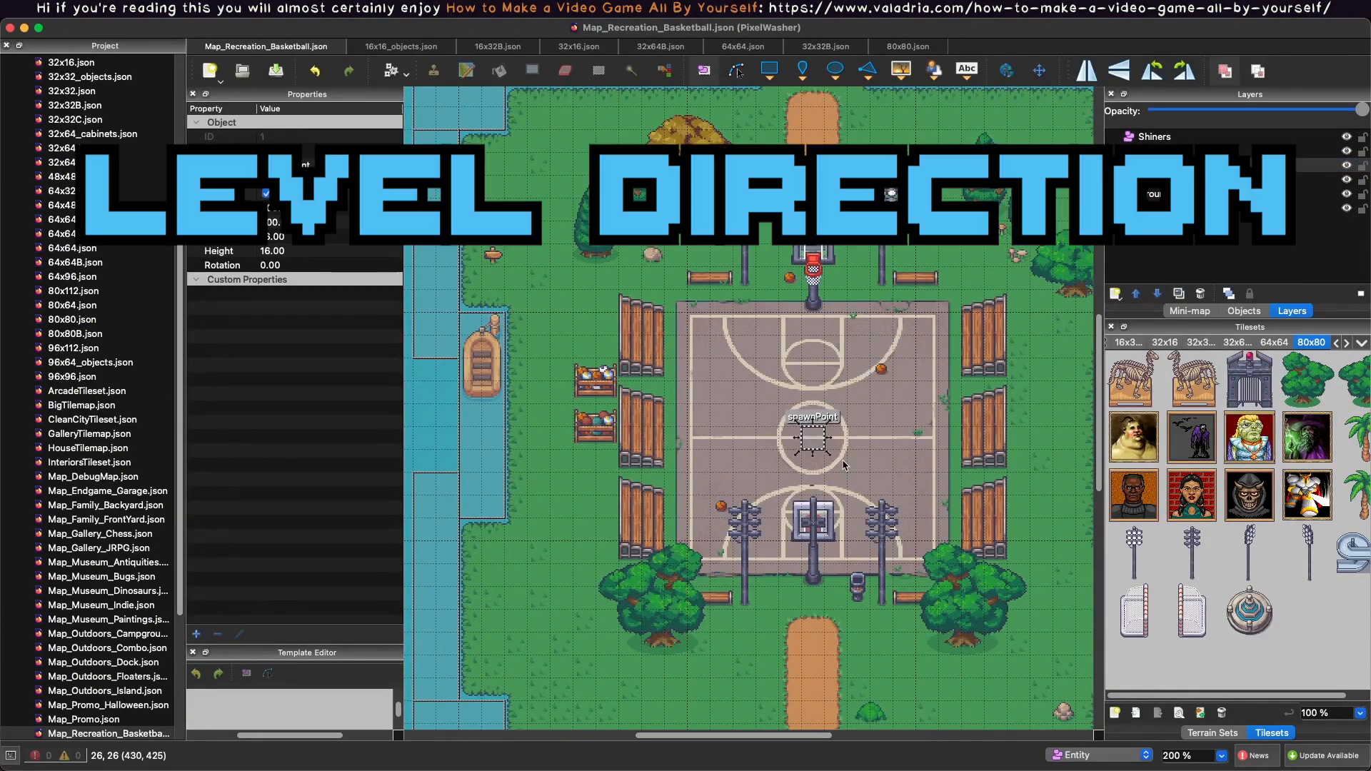
scroll(844, 464, "right", 1)
scroll(843, 465, "down", 1)
scroll(843, 465, "right", 1)
scroll(843, 464, "up", 1)
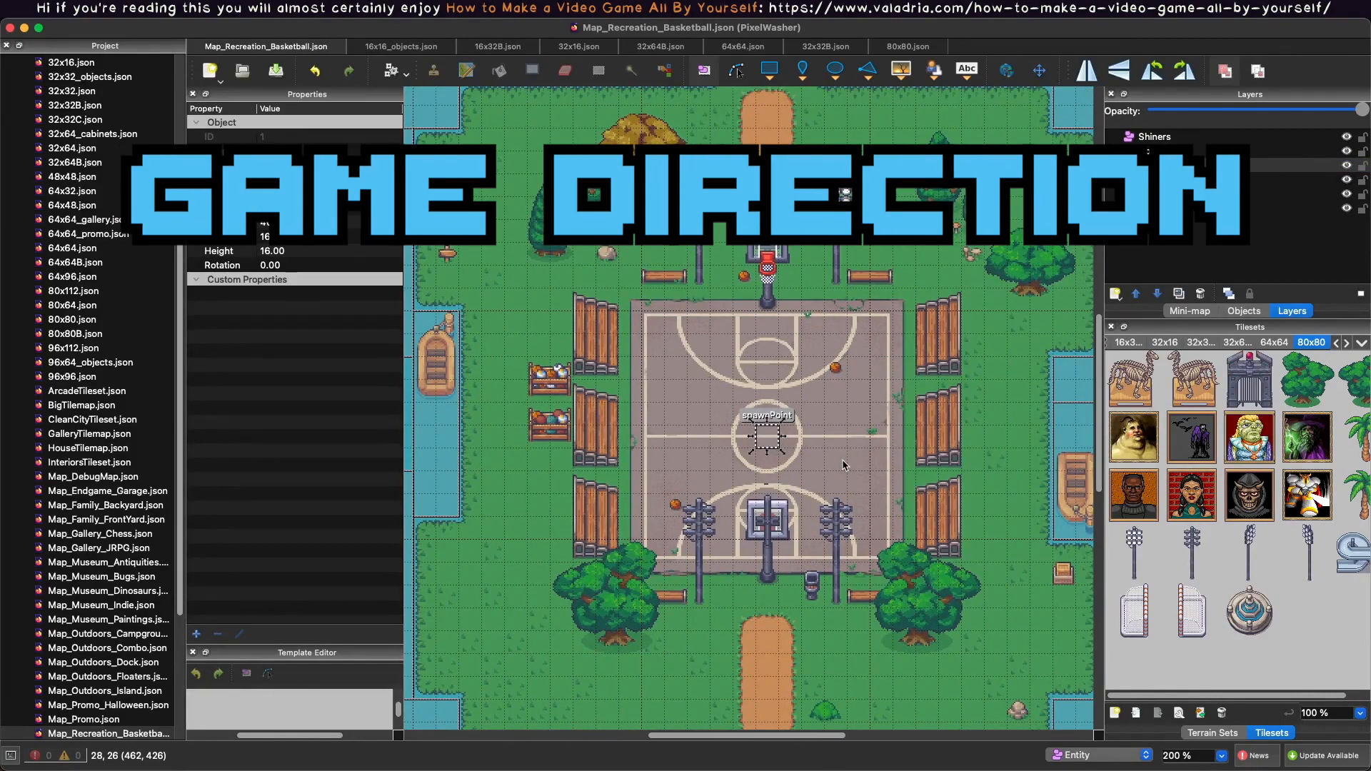
scroll(843, 464, "left", 2)
scroll(843, 465, "up", 1)
scroll(783, 422, "down", 2, "ctrl")
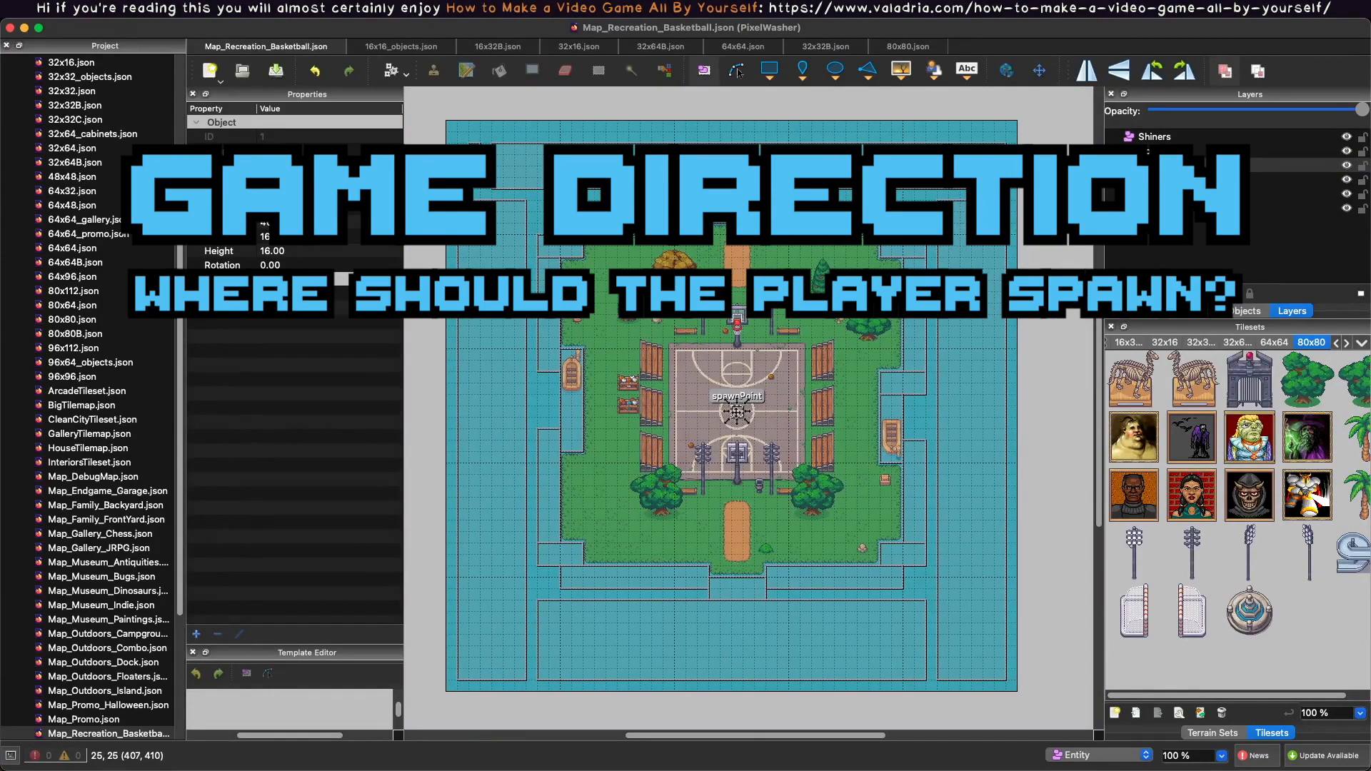
scroll(737, 413, "up", 2, "ctrl")
scroll(736, 413, "left", 2)
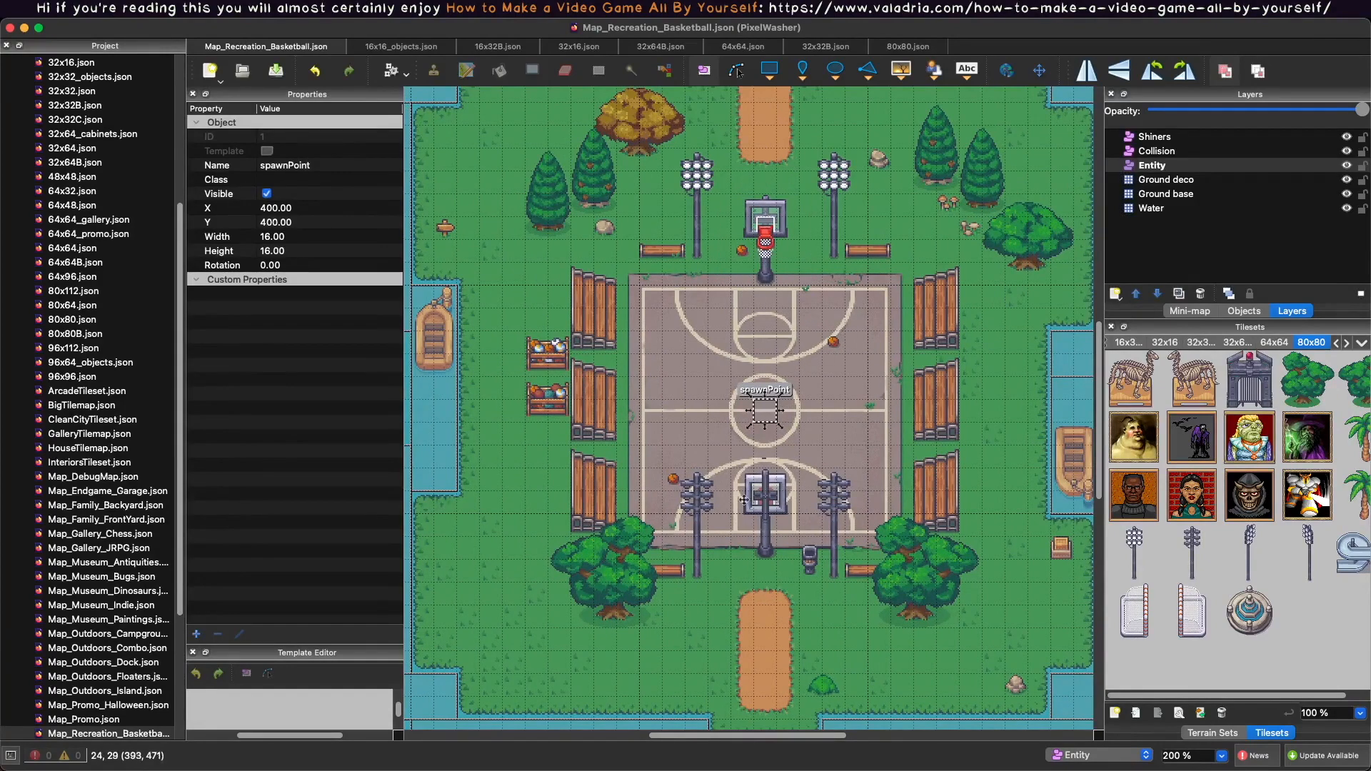
scroll(755, 378, "left", 2)
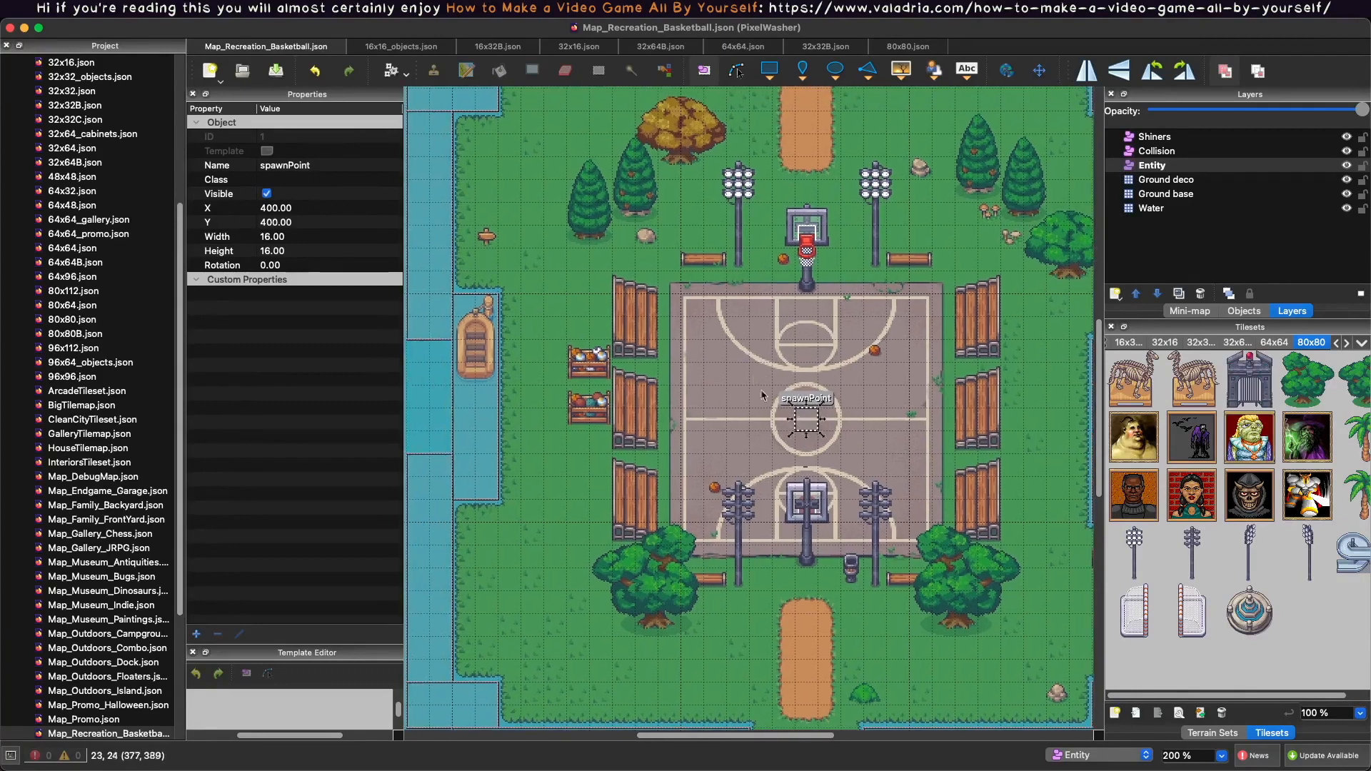
Move the spawnPoint object to the grass near the northwest signpost at X 192, Y 288 and save the map.
left_click(792, 413)
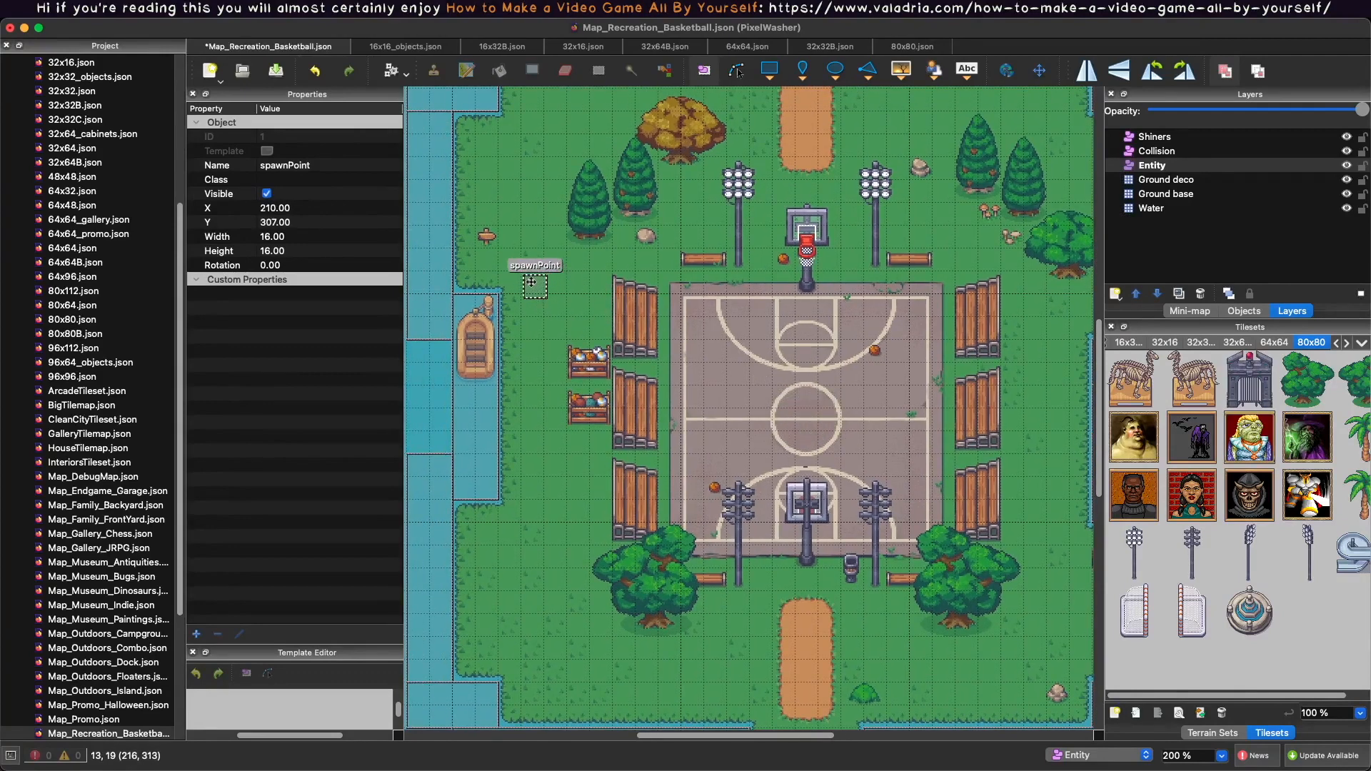
left_click_drag(814, 432, 527, 262)
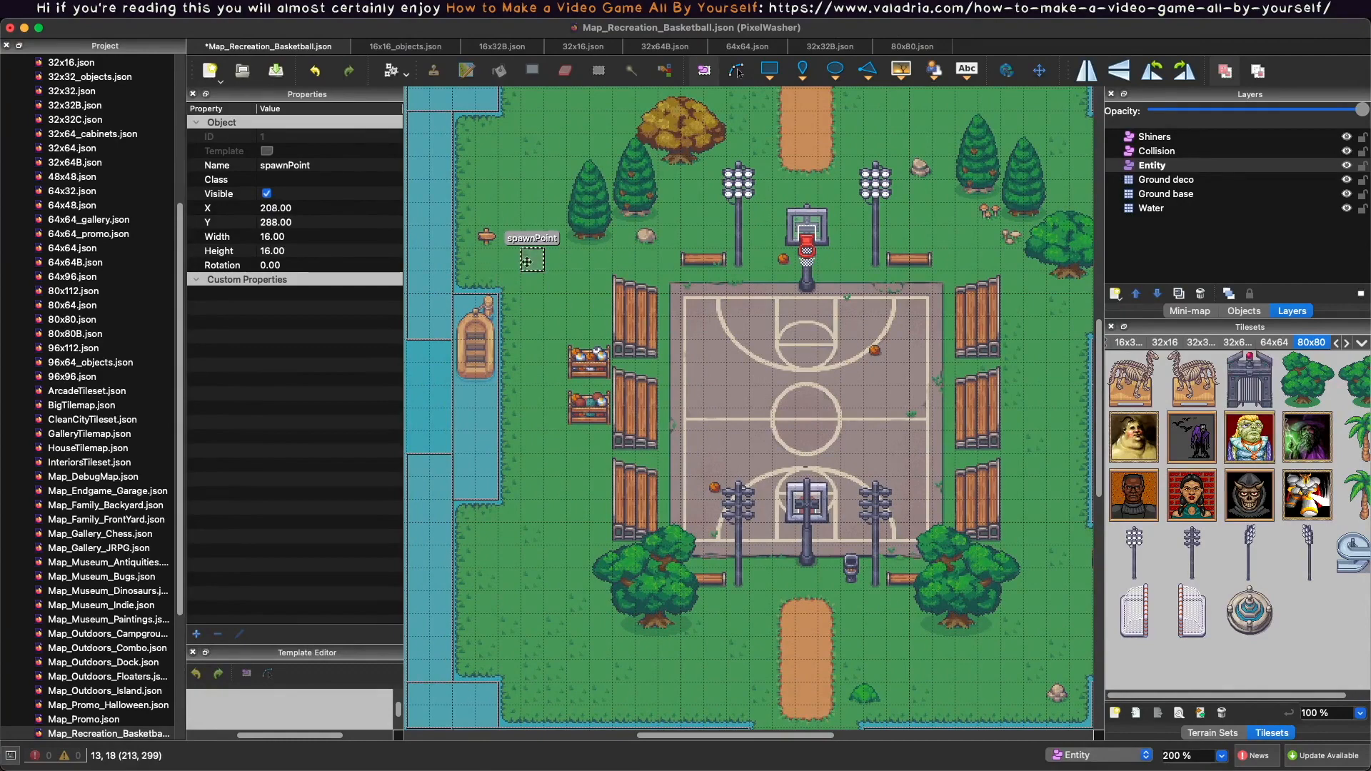
key("super+s")
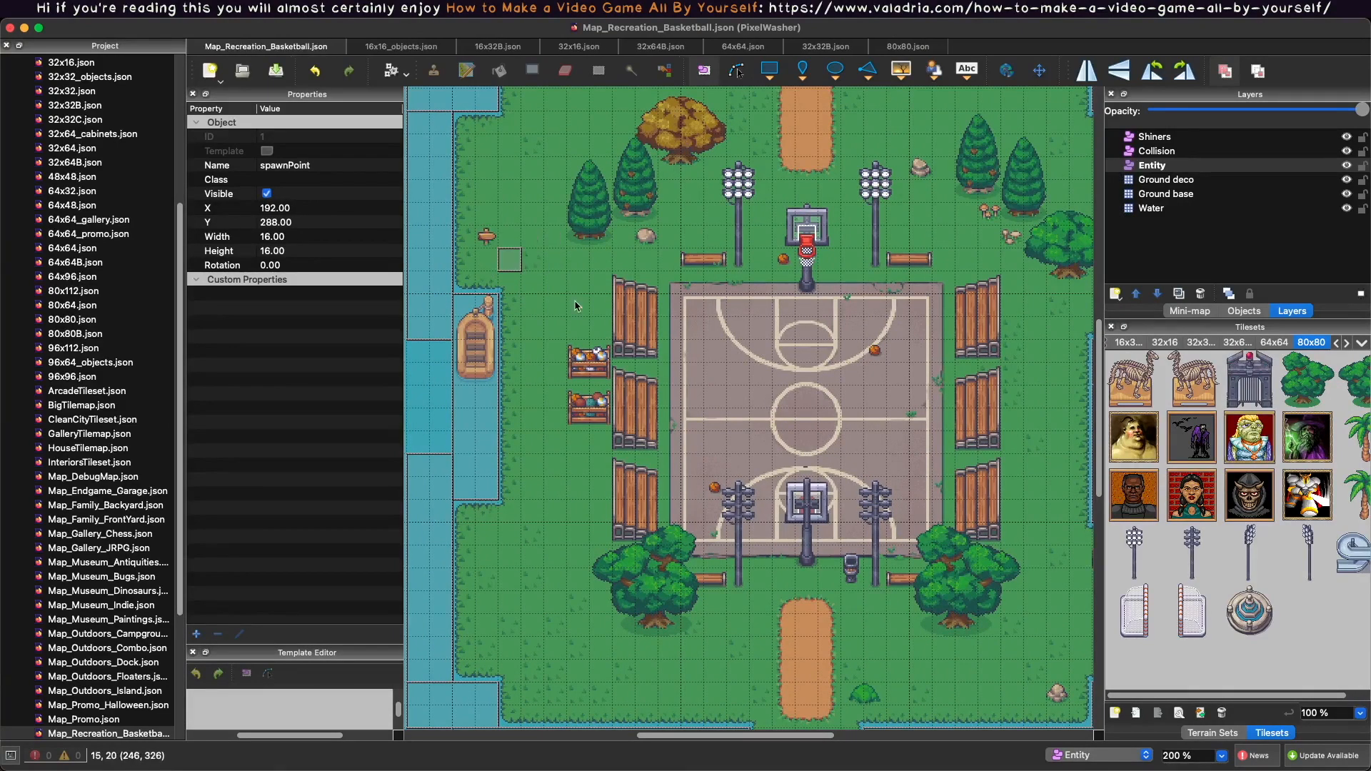
Switch to the browser game, open Double Dribble in the Recreation zone and walk around the new starting point.
key("super+Tab")
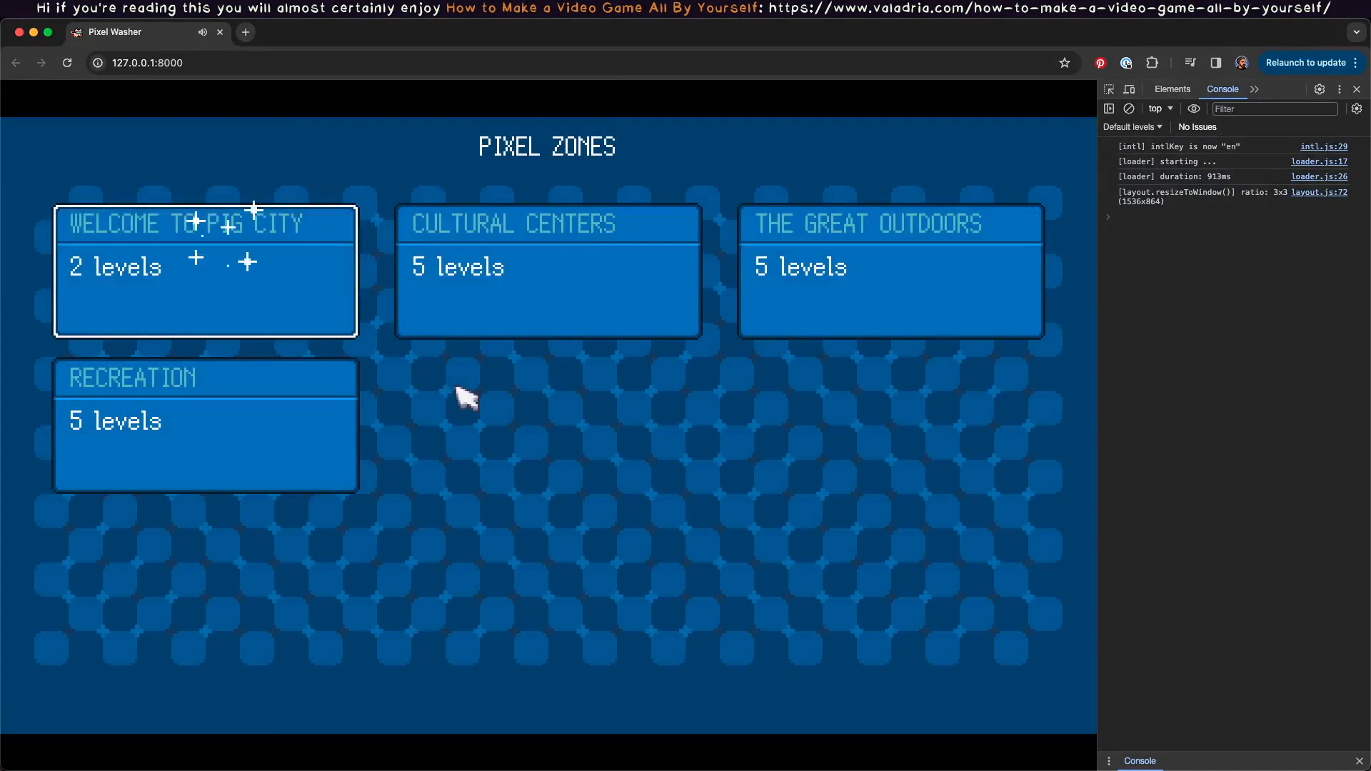
left_click(299, 460)
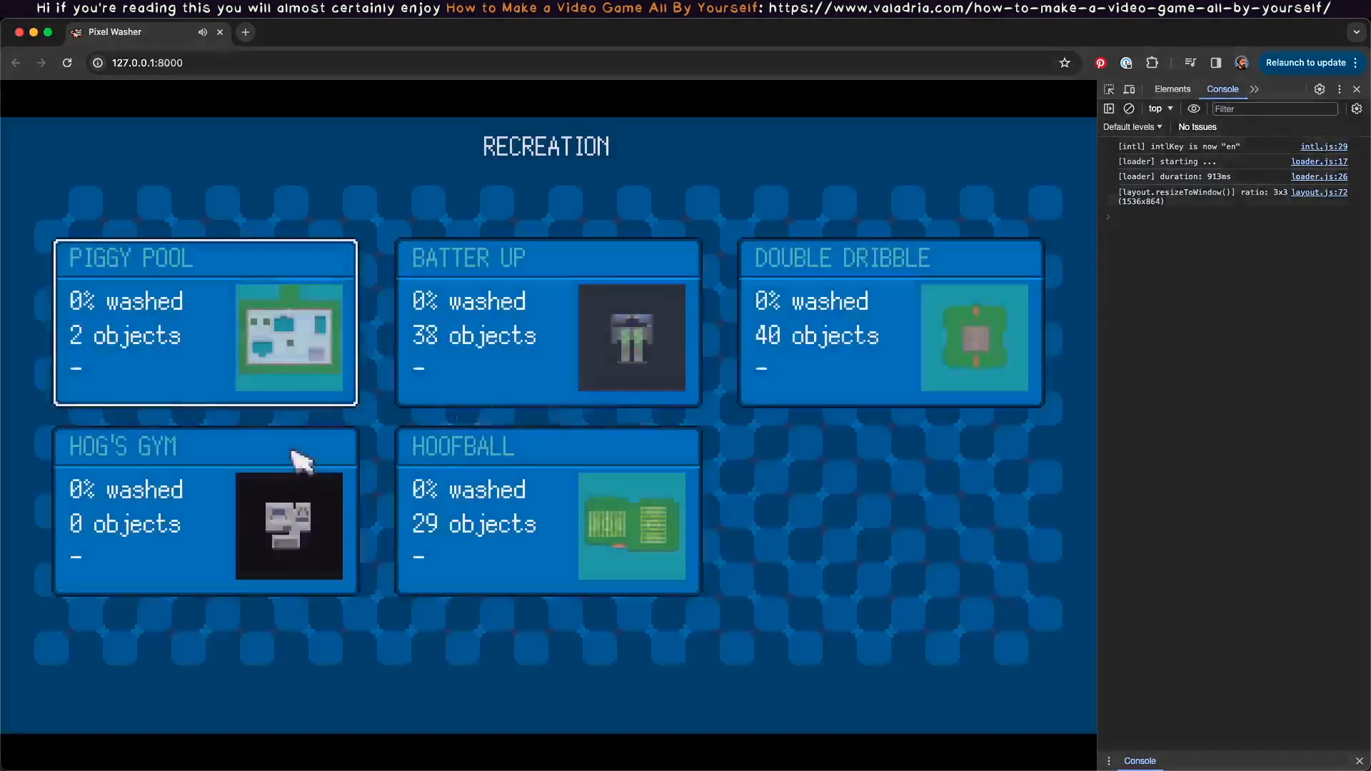
left_click(801, 351)
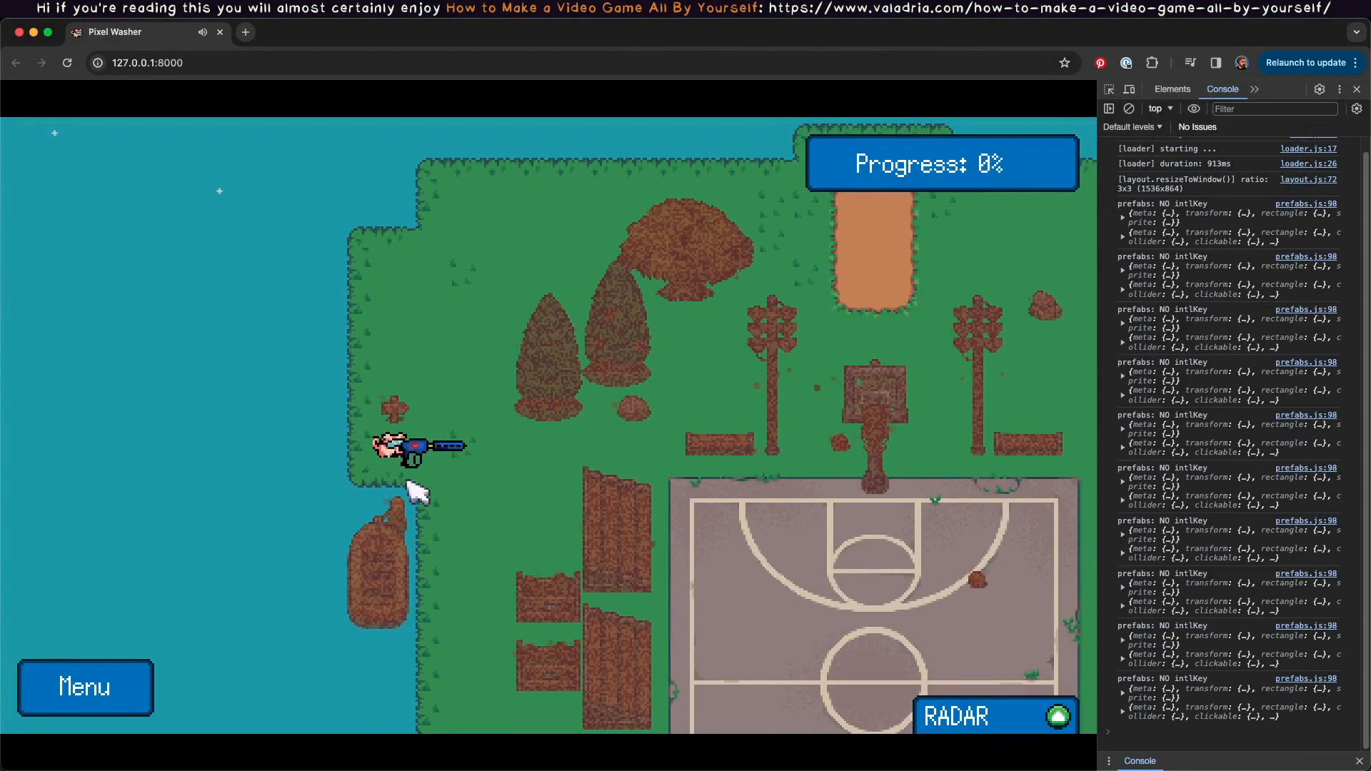
key("s")
key("d")
key("s")
key("w")
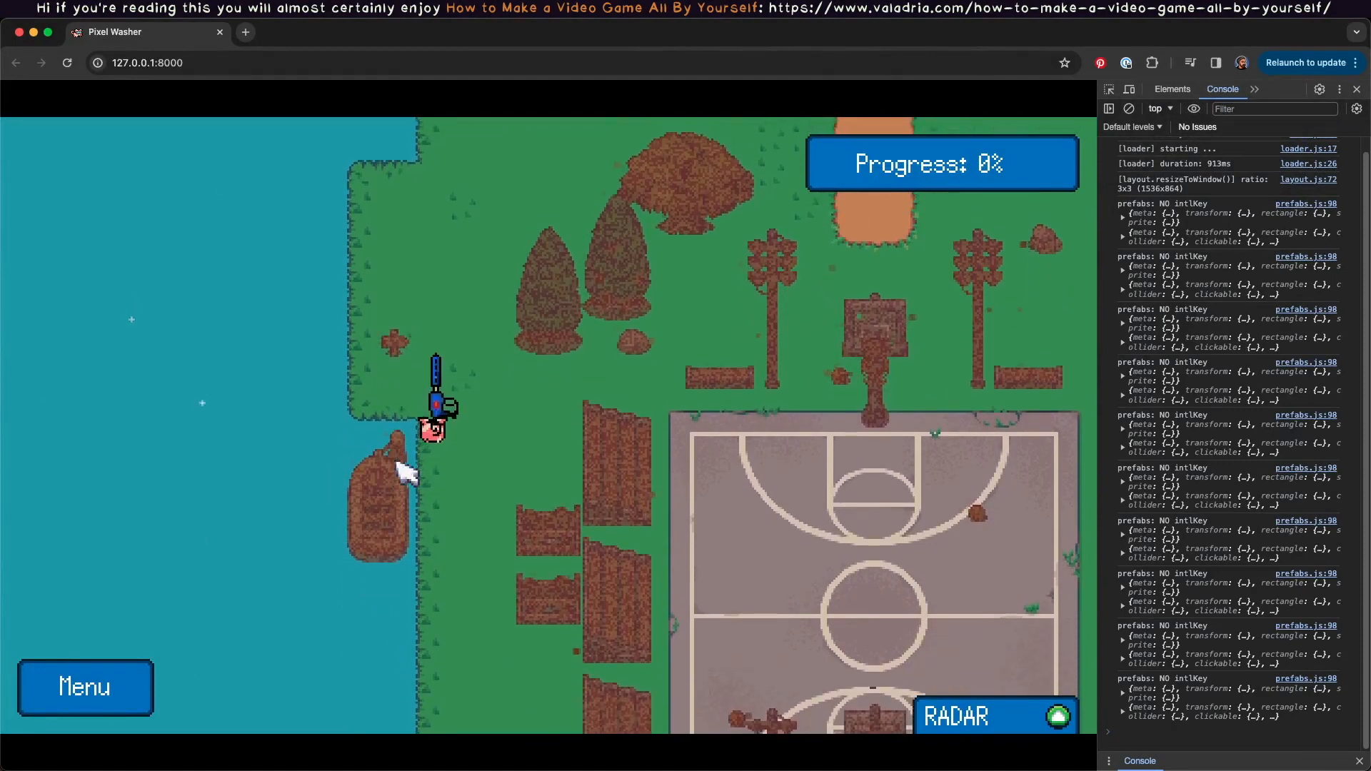
key("a")
key("d")
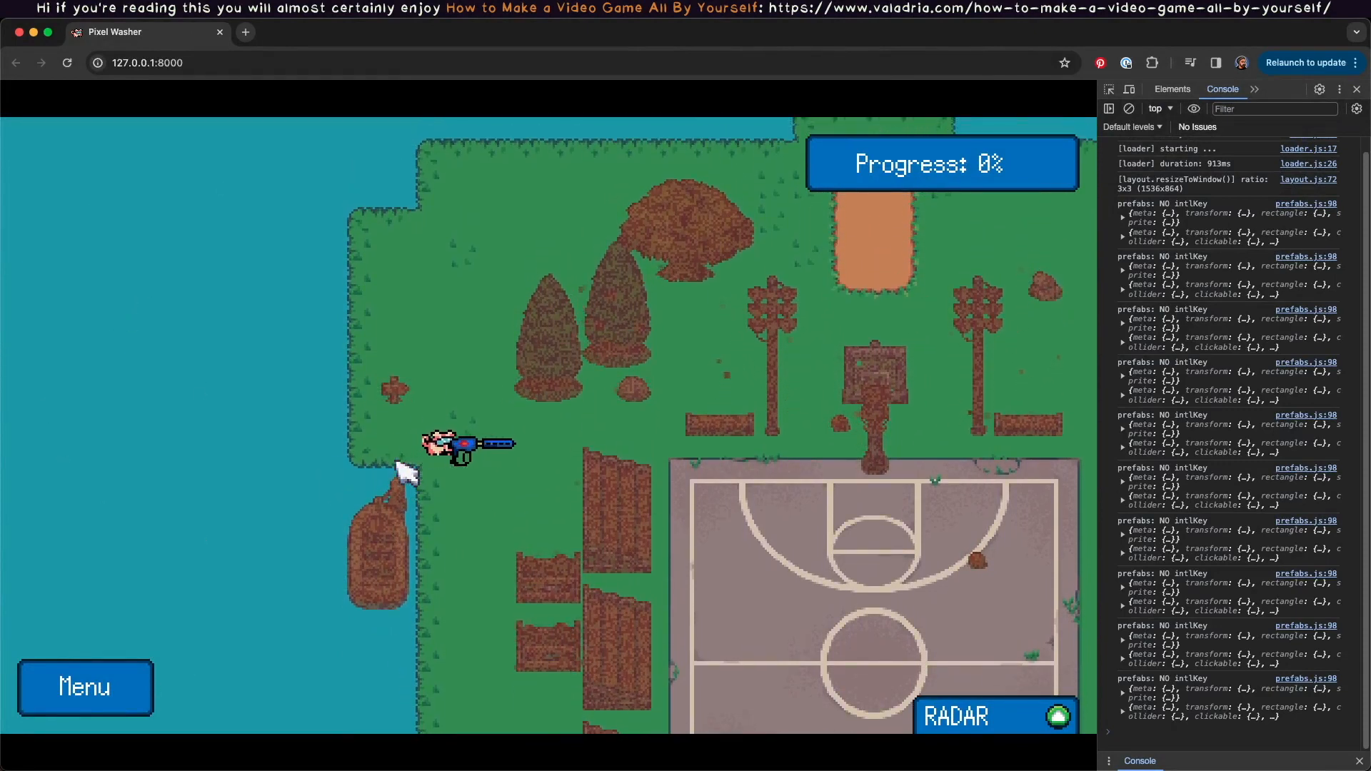
Test the washer on the north hoop and its western light pole while walking around near the starting point.
mouse_move(868, 372)
left_mouse_down()
mouse_move(787, 373)
mouse_move(765, 490)
mouse_move(728, 471)
left_mouse_up()
key("d")
key("a")
key("s")
key("d")
key("a")
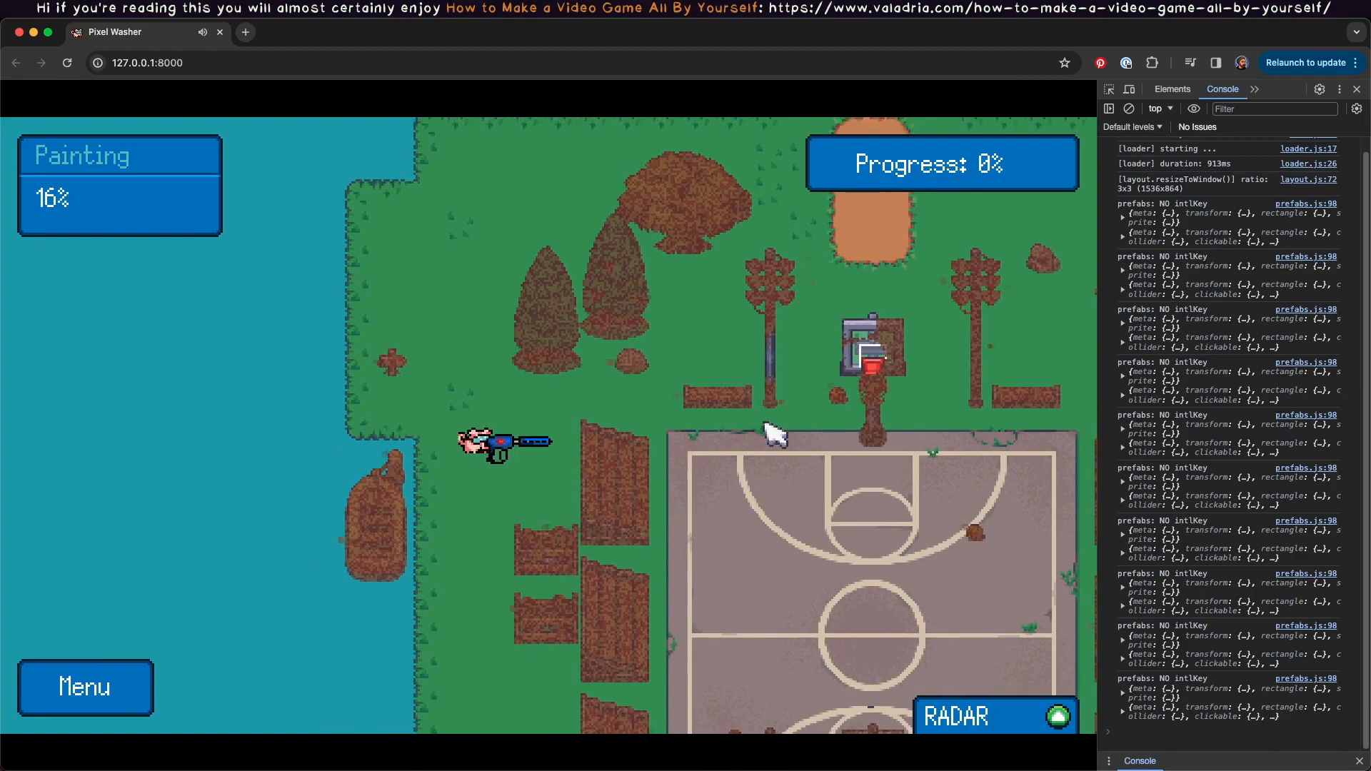
key("d")
key("w")
key("s")
key("a")
key("s")
key("w")
key("s")
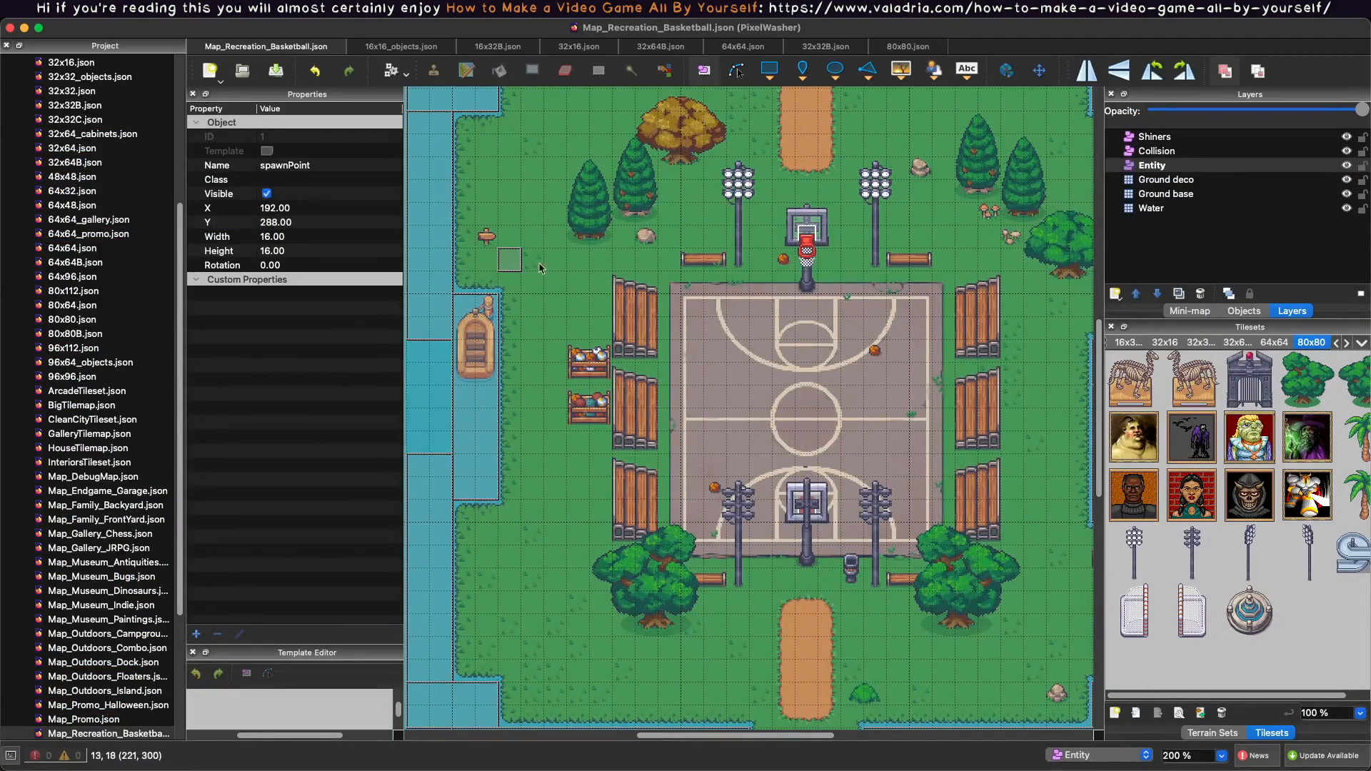
Check the relocated spawn point against the whole island in Tiled, and return to the game.
scroll(610, 344, "down", 2, "super")
key("super+Tab")
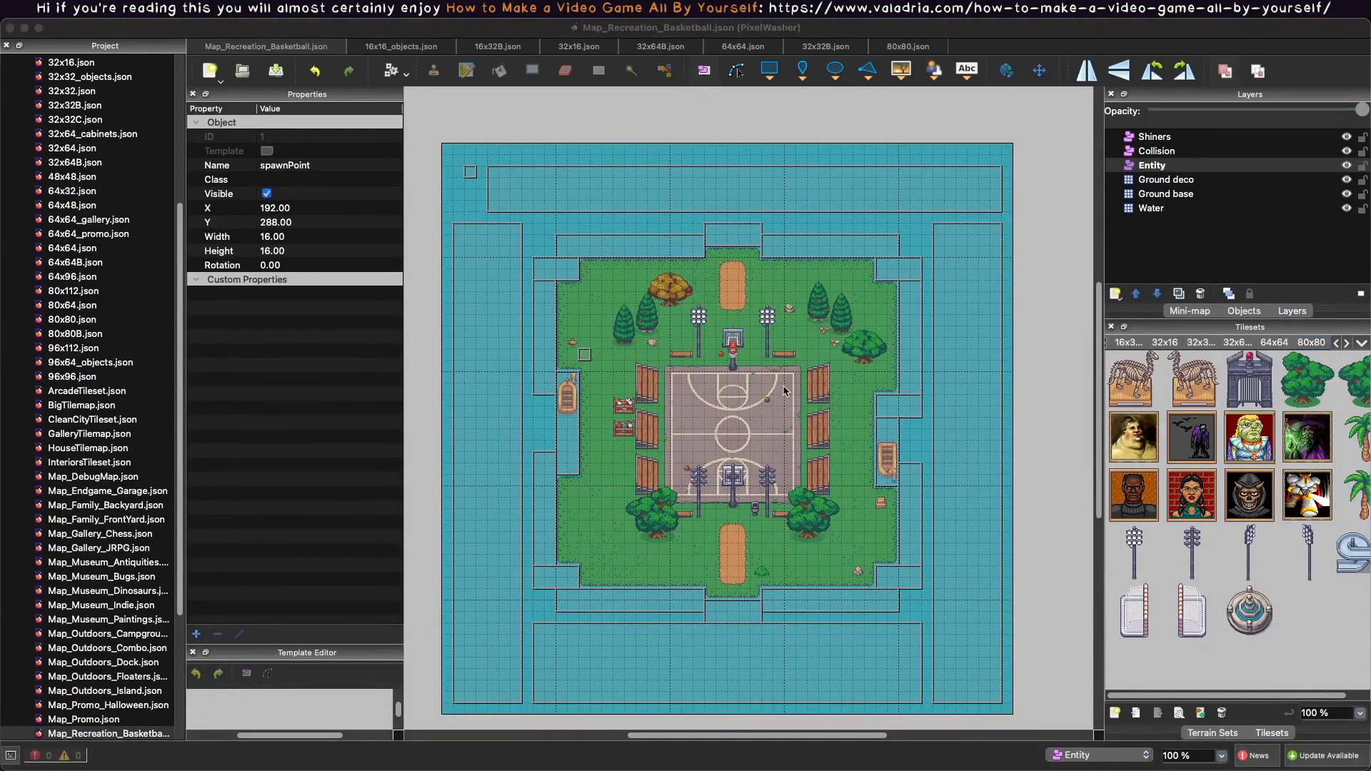
left_click(830, 33)
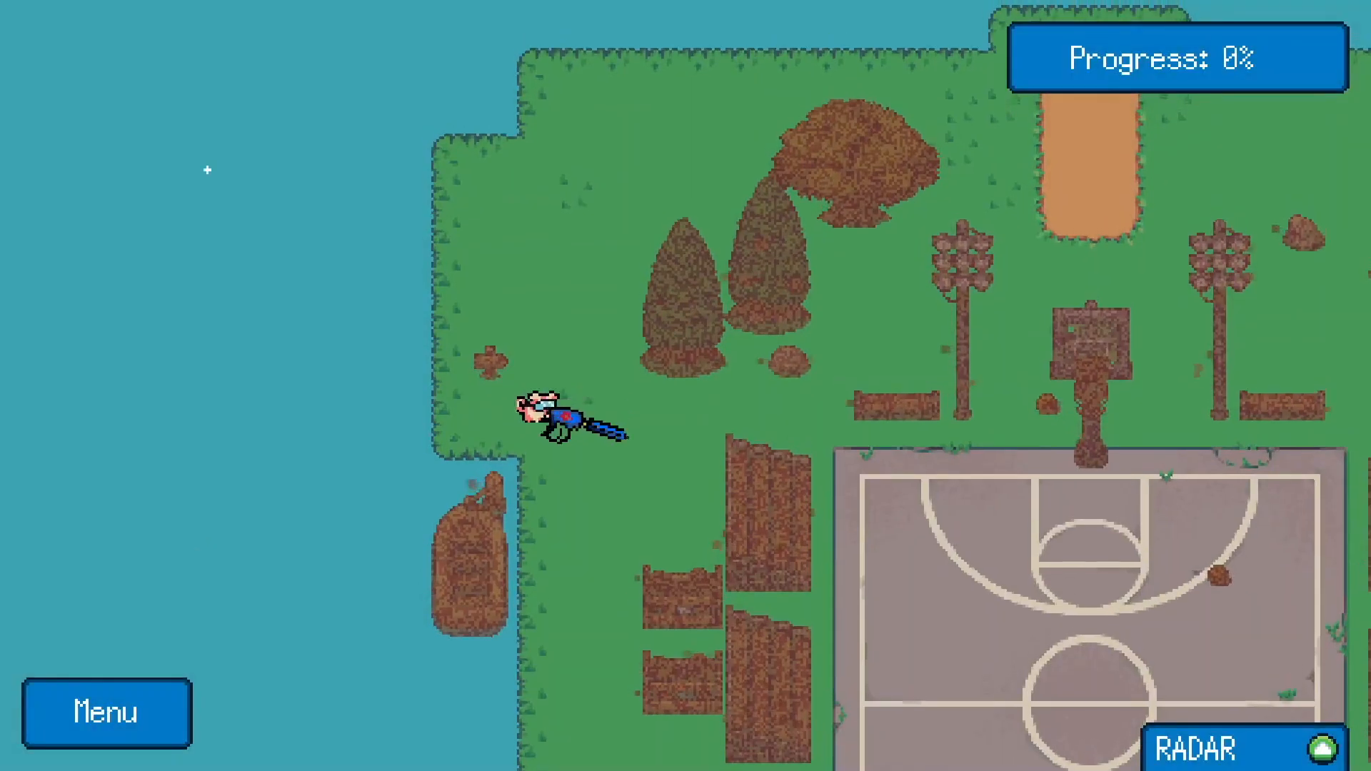
Wash the northwest signpost, the western boat with its post, the nearby rock and the two conifers.
mouse_move(468, 348)
left_mouse_down()
mouse_move(493, 341)
mouse_move(521, 444)
mouse_move(479, 459)
mouse_move(510, 511)
mouse_move(474, 520)
mouse_move(490, 545)
mouse_move(502, 437)
mouse_move(465, 459)
mouse_move(453, 545)
mouse_move(444, 483)
mouse_move(482, 543)
mouse_move(515, 397)
mouse_move(507, 465)
left_mouse_up()
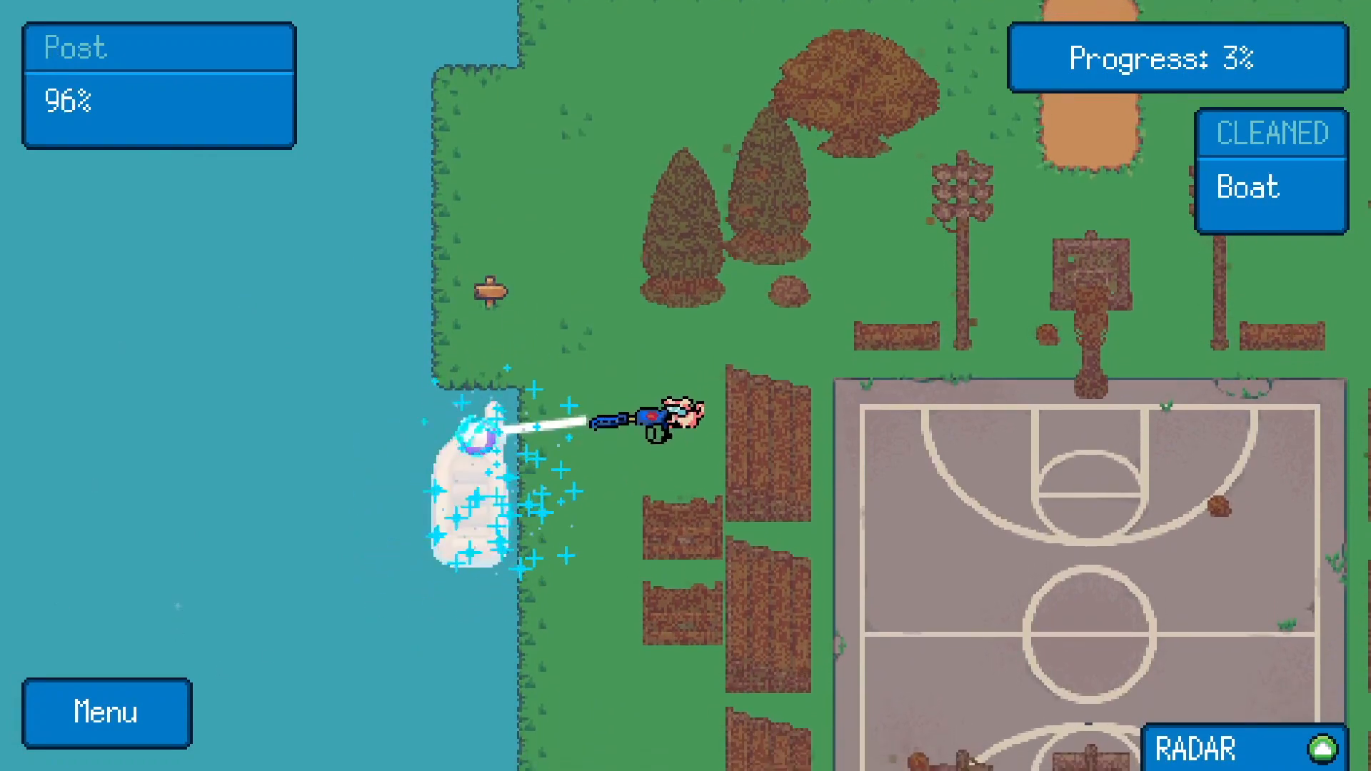
left_click_drag(500, 435, 686, 309)
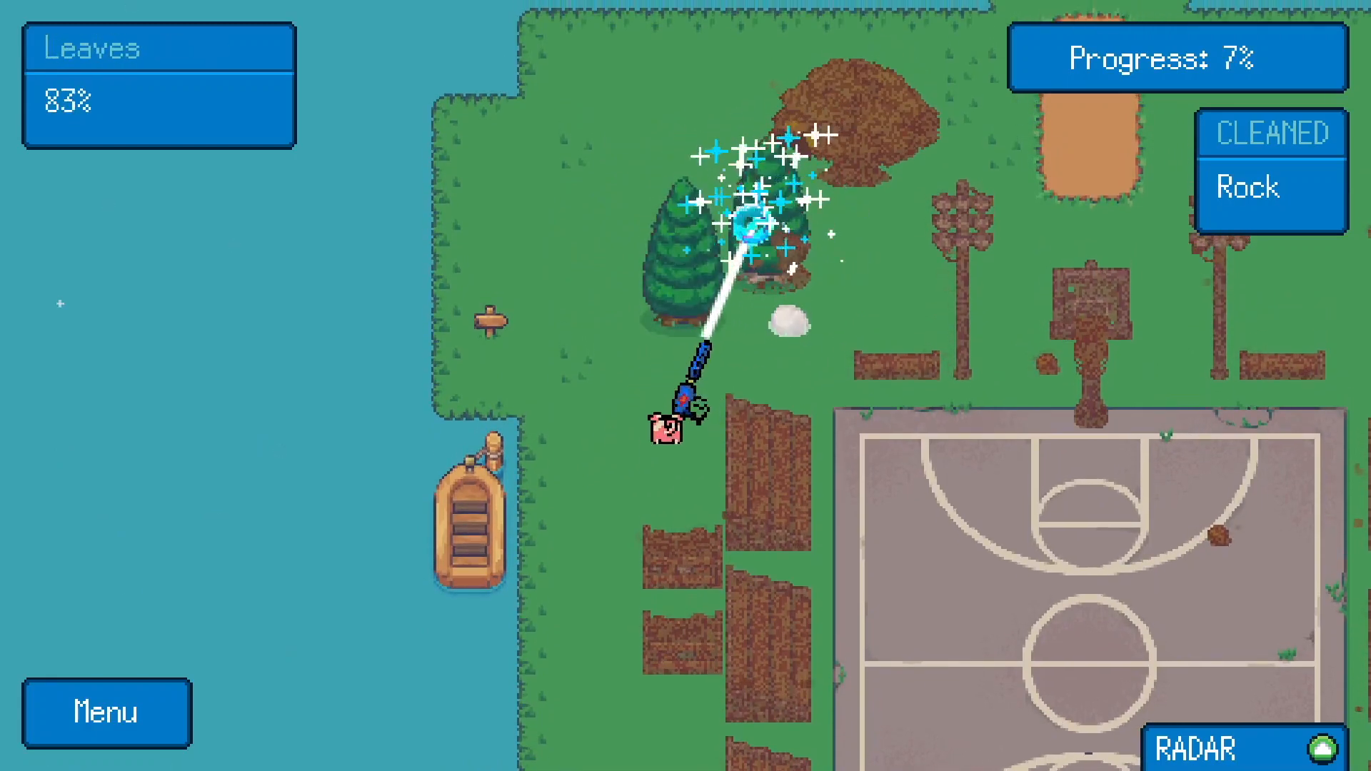
left_click_drag(803, 236, 766, 271)
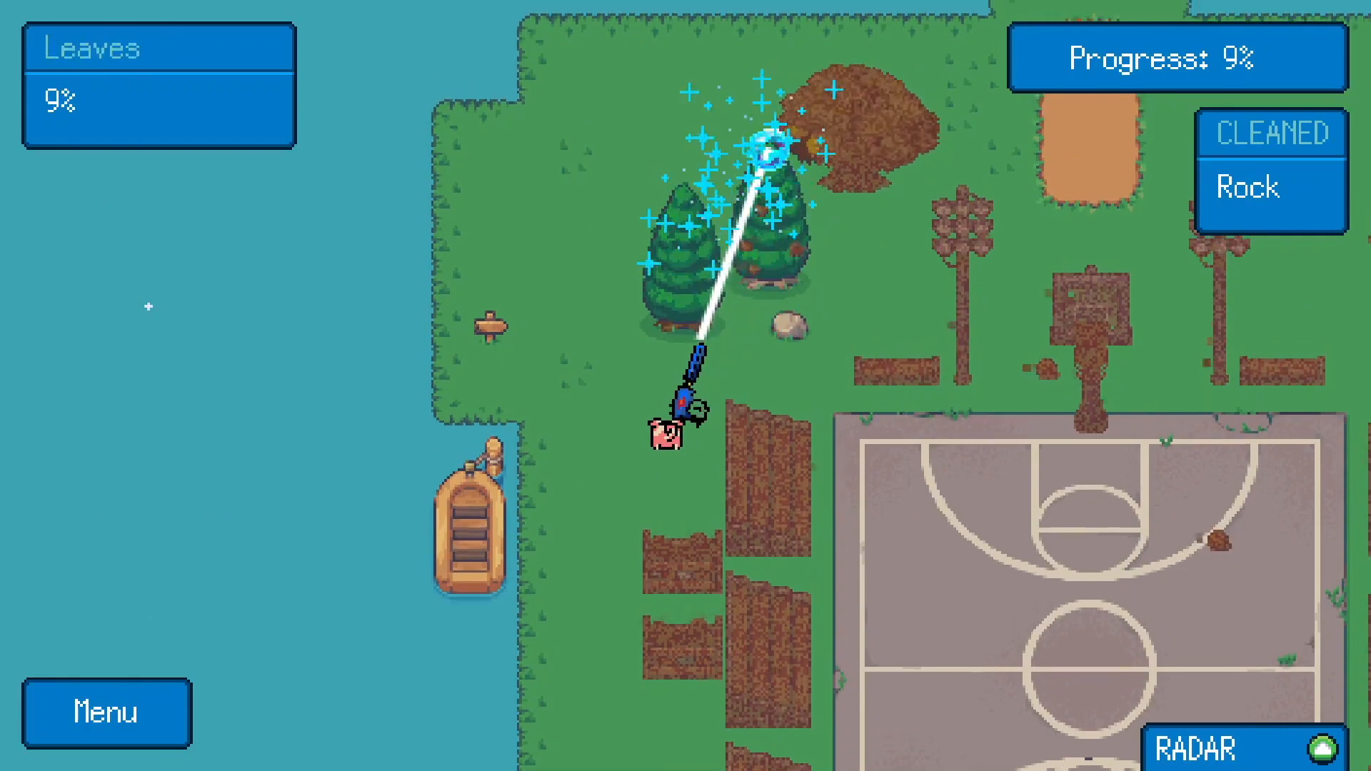
left_click_drag(781, 220, 814, 253)
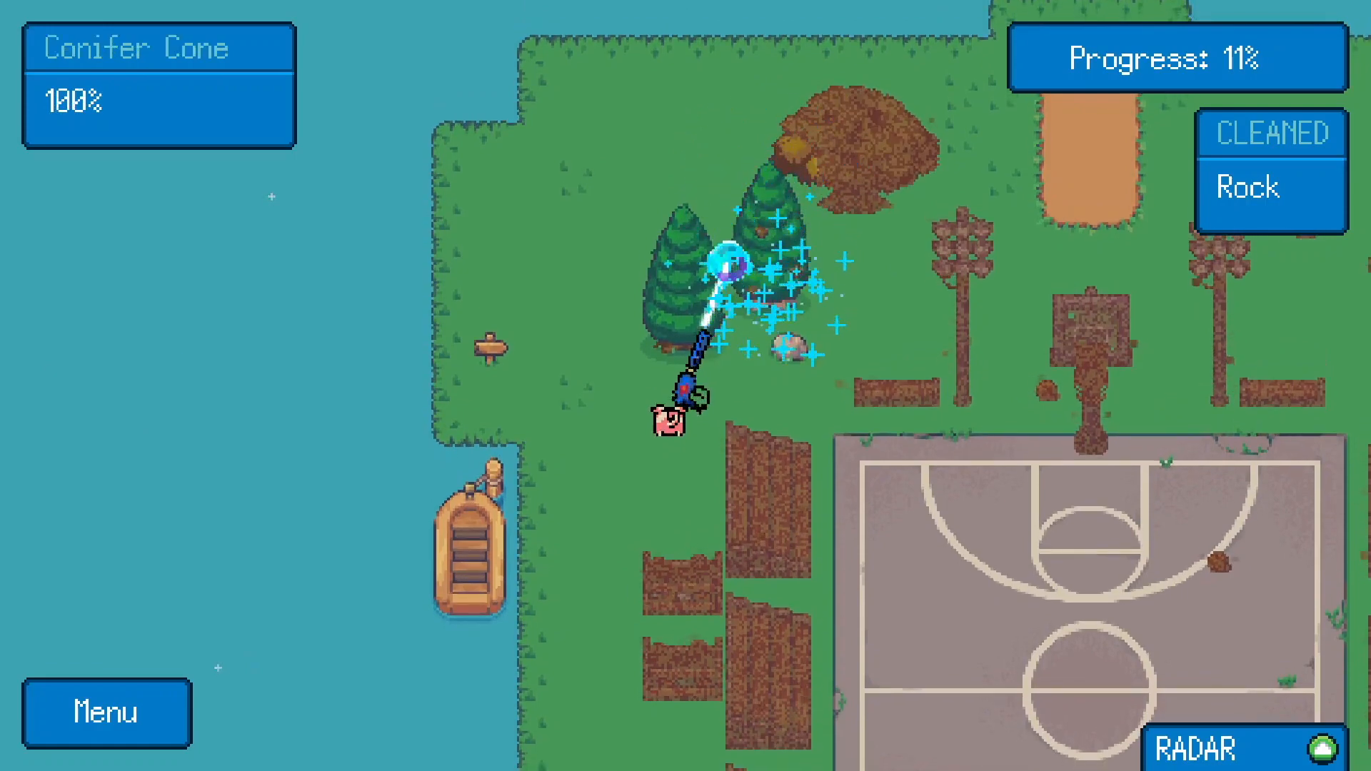
Wash the bench north of the court on its western side and both ball racks beside the western bleachers.
key("d")
mouse_move(792, 454)
left_mouse_down()
mouse_move(852, 400)
mouse_move(901, 385)
left_mouse_up()
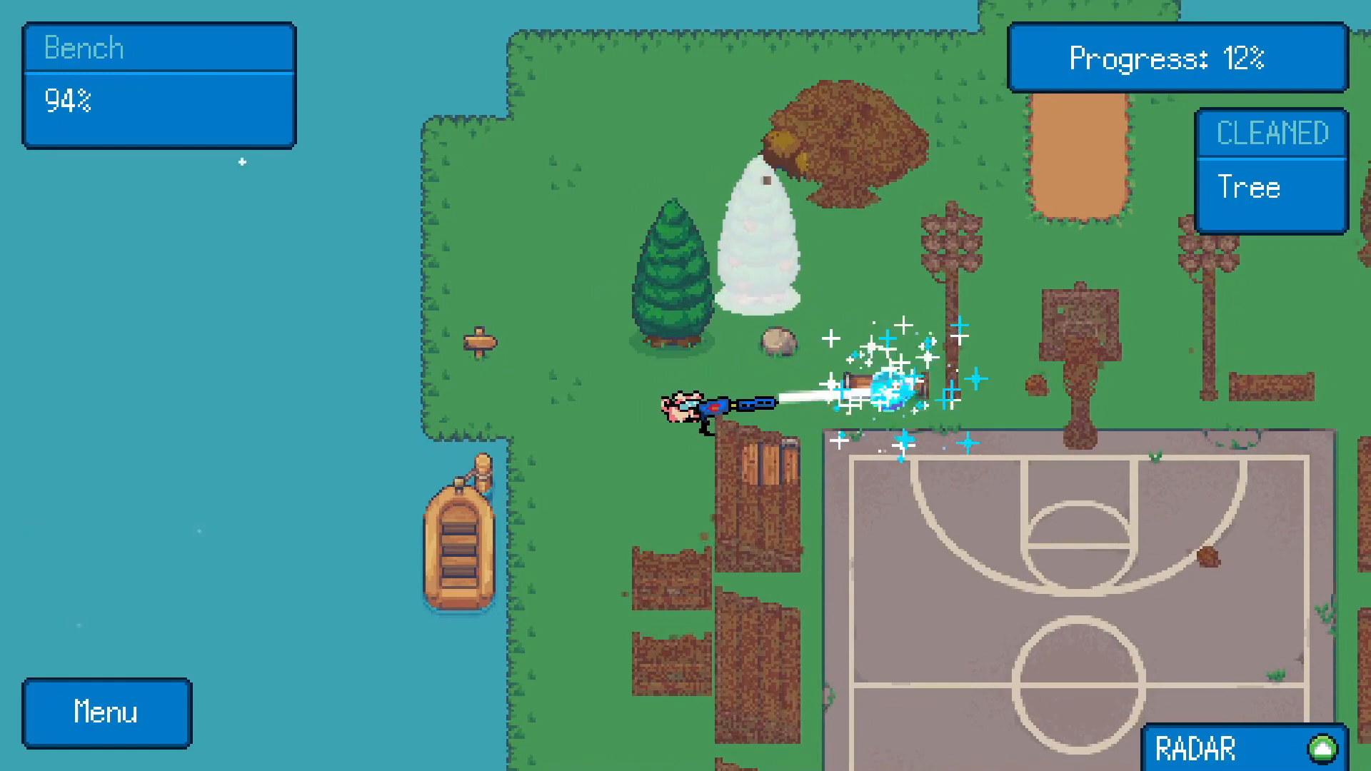
left_click_drag(905, 378, 786, 451)
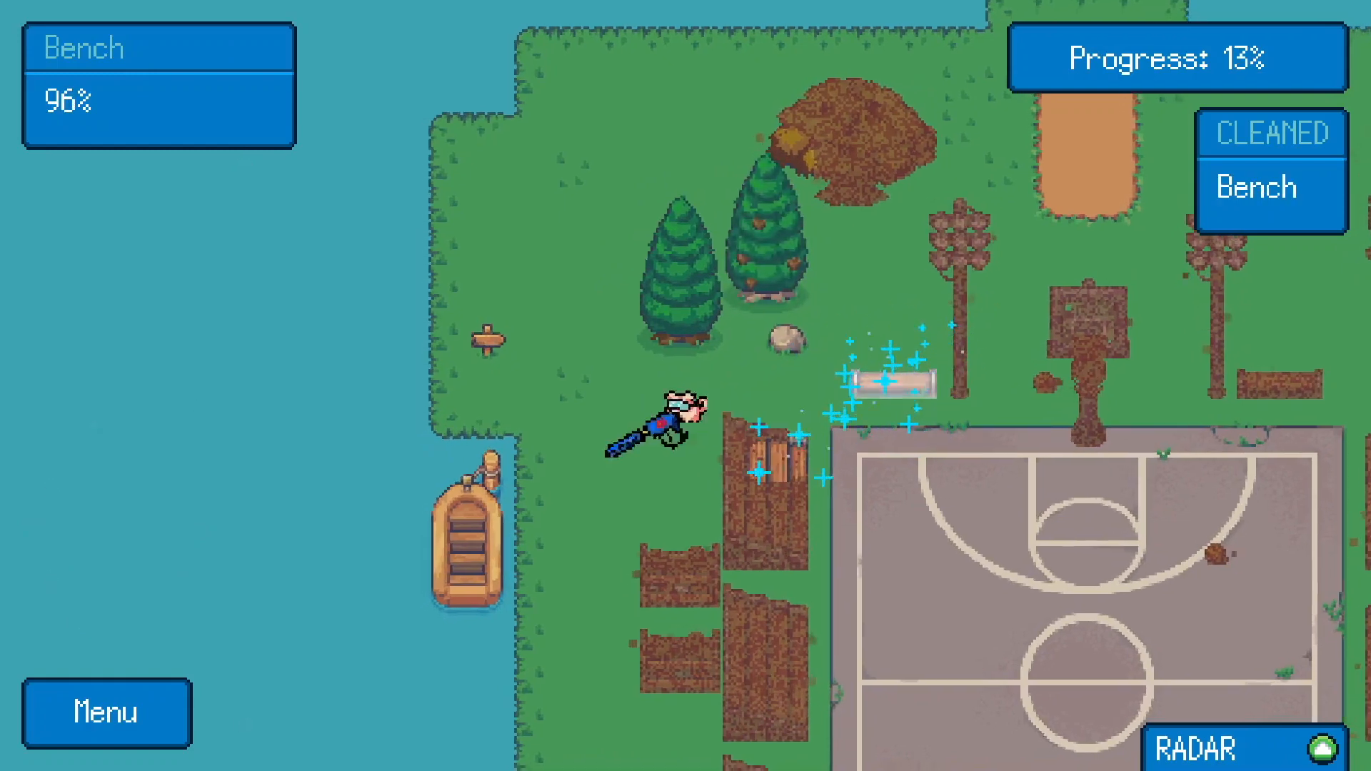
key("w")
mouse_move(692, 539)
left_mouse_down()
mouse_move(664, 522)
mouse_move(667, 567)
mouse_move(636, 600)
mouse_move(685, 598)
mouse_move(646, 623)
left_mouse_up()
key("s")
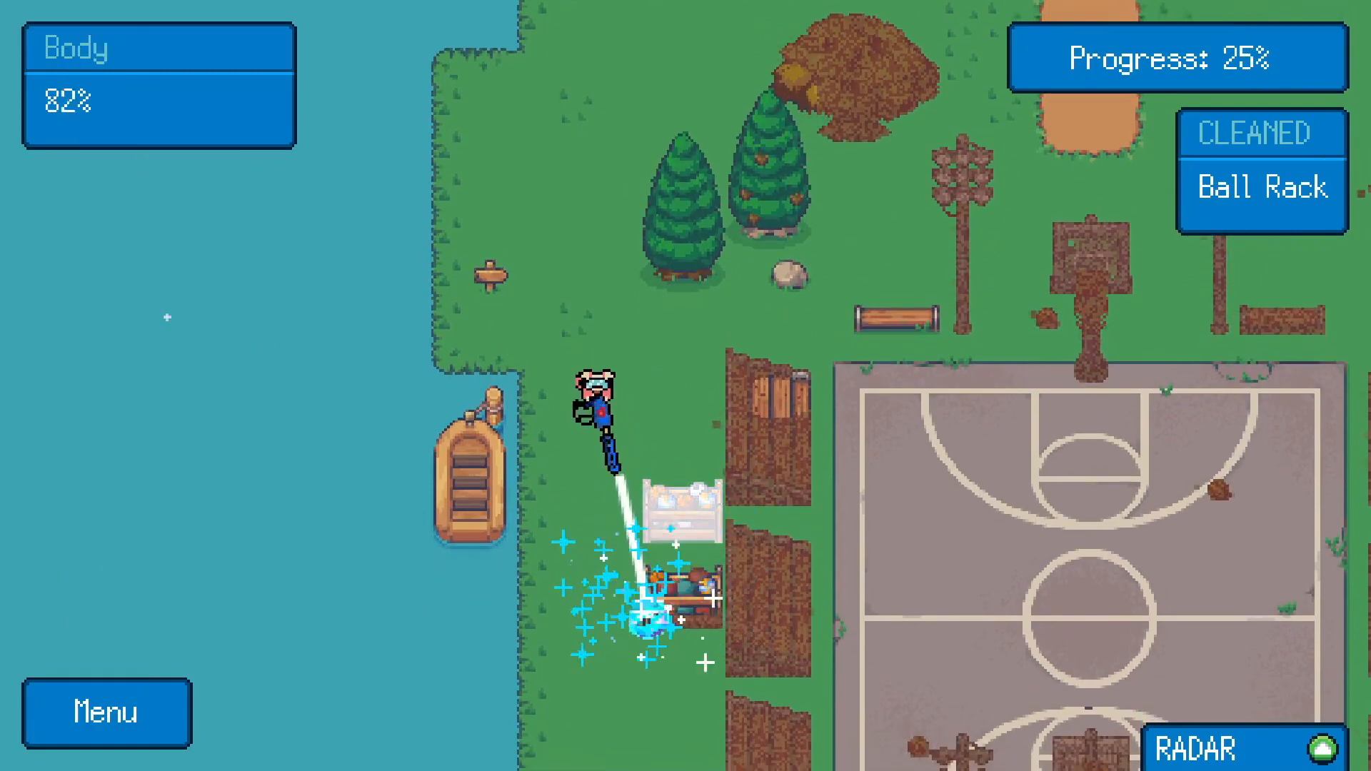
left_click_drag(712, 582, 614, 550)
Wash the three western bleachers from behind while walking south along them.
key("s")
mouse_move(703, 428)
left_mouse_down()
mouse_move(735, 390)
mouse_move(734, 413)
mouse_move(719, 279)
mouse_move(749, 312)
mouse_move(772, 294)
mouse_move(799, 343)
mouse_move(764, 374)
mouse_move(769, 331)
mouse_move(791, 398)
mouse_move(790, 325)
mouse_move(751, 449)
mouse_move(743, 427)
mouse_move(724, 445)
mouse_move(745, 474)
mouse_move(739, 386)
mouse_move(789, 385)
mouse_move(767, 451)
mouse_move(794, 454)
mouse_move(741, 490)
mouse_move(719, 535)
mouse_move(771, 472)
mouse_move(765, 398)
mouse_move(775, 511)
mouse_move(805, 407)
mouse_move(735, 398)
mouse_move(797, 428)
mouse_move(741, 459)
mouse_move(743, 490)
mouse_move(719, 398)
mouse_move(730, 378)
left_mouse_up()
key("w")
key("s")
key("s")
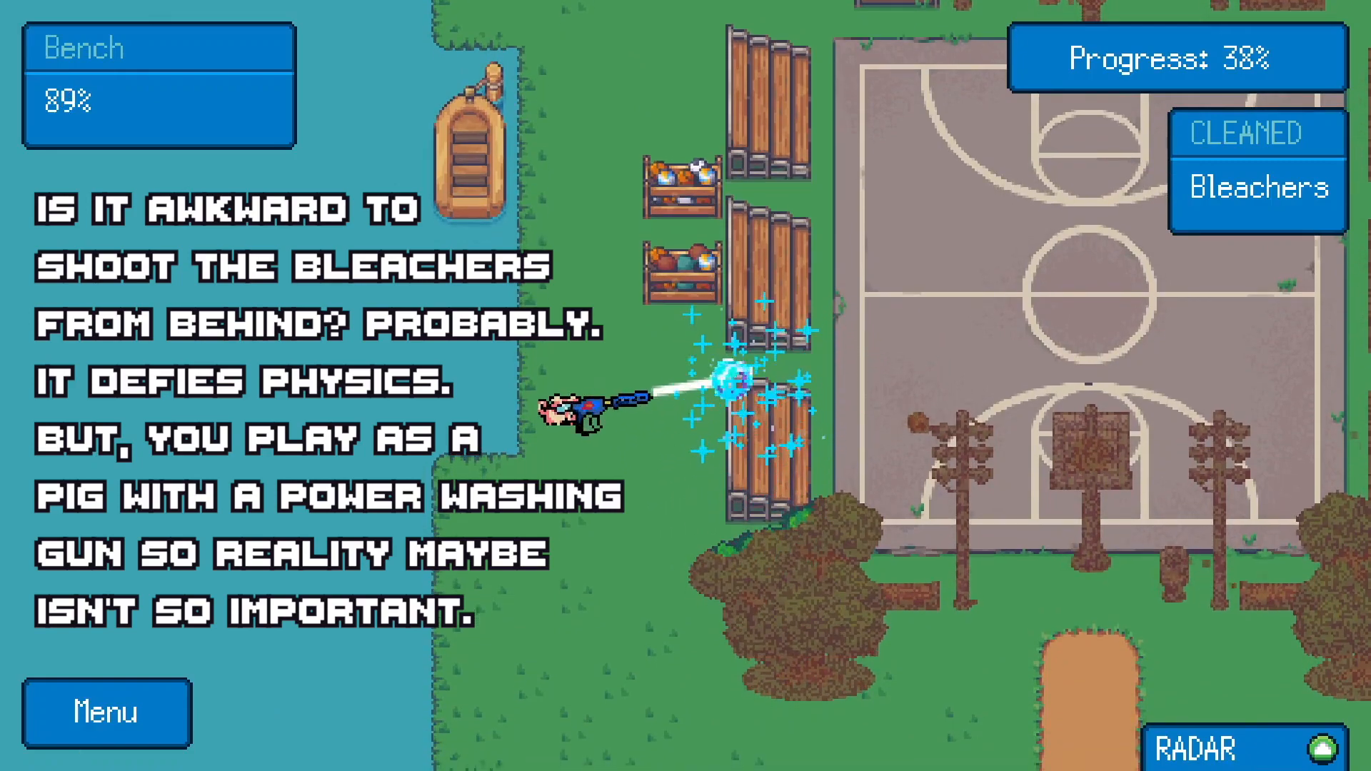
Wash the large southwest tree and the bench beside it, and start on the adjacent light pole.
mouse_move(799, 421)
left_mouse_down()
mouse_move(745, 485)
mouse_move(749, 505)
mouse_move(708, 494)
mouse_move(714, 436)
mouse_move(741, 407)
mouse_move(743, 432)
mouse_move(790, 460)
mouse_move(843, 432)
mouse_move(774, 362)
mouse_move(747, 285)
mouse_move(808, 233)
mouse_move(860, 275)
mouse_move(785, 295)
mouse_move(782, 274)
mouse_move(820, 358)
mouse_move(796, 385)
mouse_move(878, 298)
left_mouse_up()
key("s")
key("d")
key("s")
key("s")
left_click_drag(932, 314, 944, 321)
key("d")
key("s")
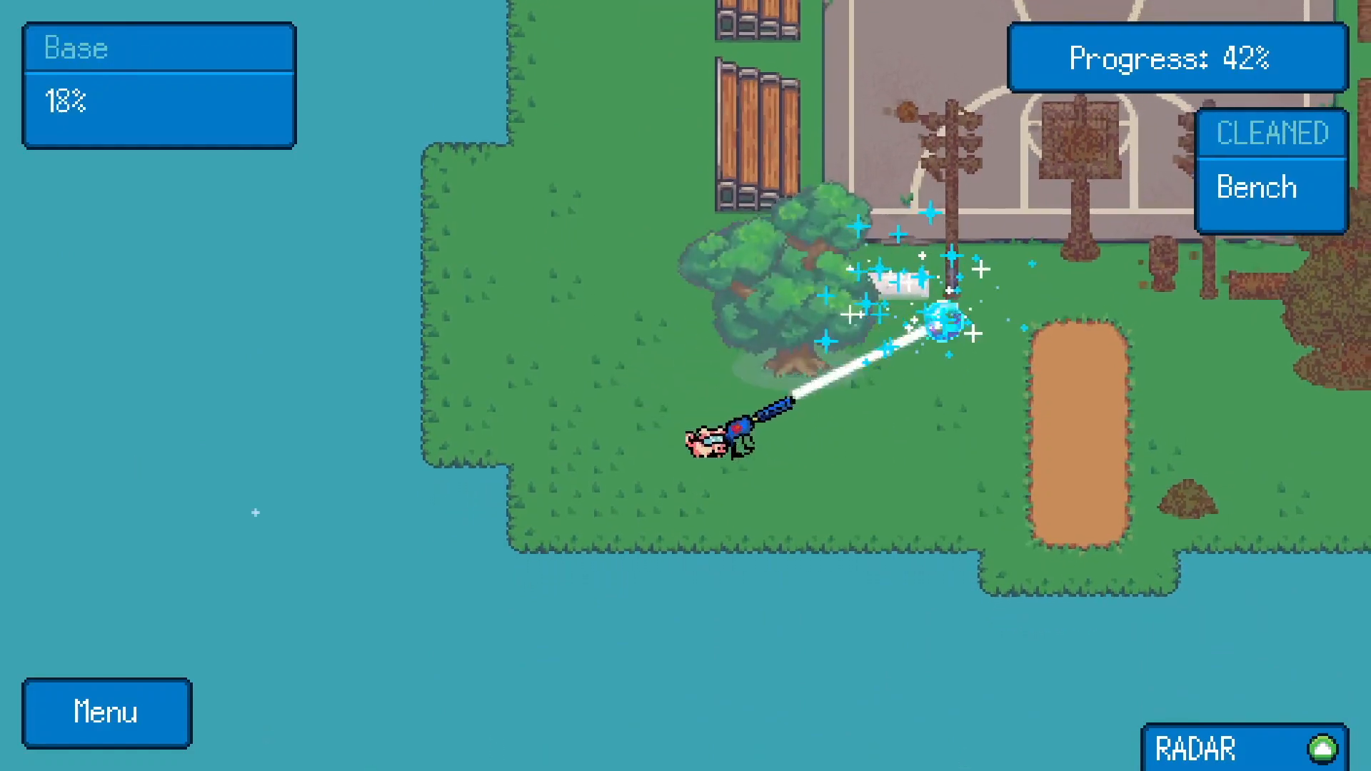
Wash the southern hoop, light poles, trash can, bush, southeast tree and its bench, and the southeast corner rock.
mouse_move(851, 477)
left_mouse_down()
mouse_move(994, 419)
mouse_move(972, 395)
left_mouse_up()
key("d")
key("s")
key("w")
key("d")
mouse_move(607, 282)
left_mouse_down()
mouse_move(588, 294)
mouse_move(621, 315)
mouse_move(612, 226)
mouse_move(544, 229)
mouse_move(615, 221)
mouse_move(590, 375)
mouse_move(586, 264)
mouse_move(559, 184)
mouse_move(721, 192)
mouse_move(719, 178)
mouse_move(765, 209)
mouse_move(728, 184)
mouse_move(722, 238)
mouse_move(743, 269)
mouse_move(803, 263)
mouse_move(857, 315)
mouse_move(804, 264)
mouse_move(802, 233)
mouse_move(740, 183)
mouse_move(750, 172)
mouse_move(789, 306)
mouse_move(825, 279)
mouse_move(835, 220)
mouse_move(878, 214)
mouse_move(838, 262)
mouse_move(828, 361)
mouse_move(902, 343)
mouse_move(897, 315)
mouse_move(909, 343)
mouse_move(828, 325)
mouse_move(853, 332)
mouse_move(821, 286)
mouse_move(826, 238)
mouse_move(888, 214)
mouse_move(833, 245)
mouse_move(790, 239)
mouse_move(848, 264)
mouse_move(868, 319)
mouse_move(857, 306)
mouse_move(933, 419)
mouse_move(918, 413)
left_mouse_up()
key("a")
key("s")
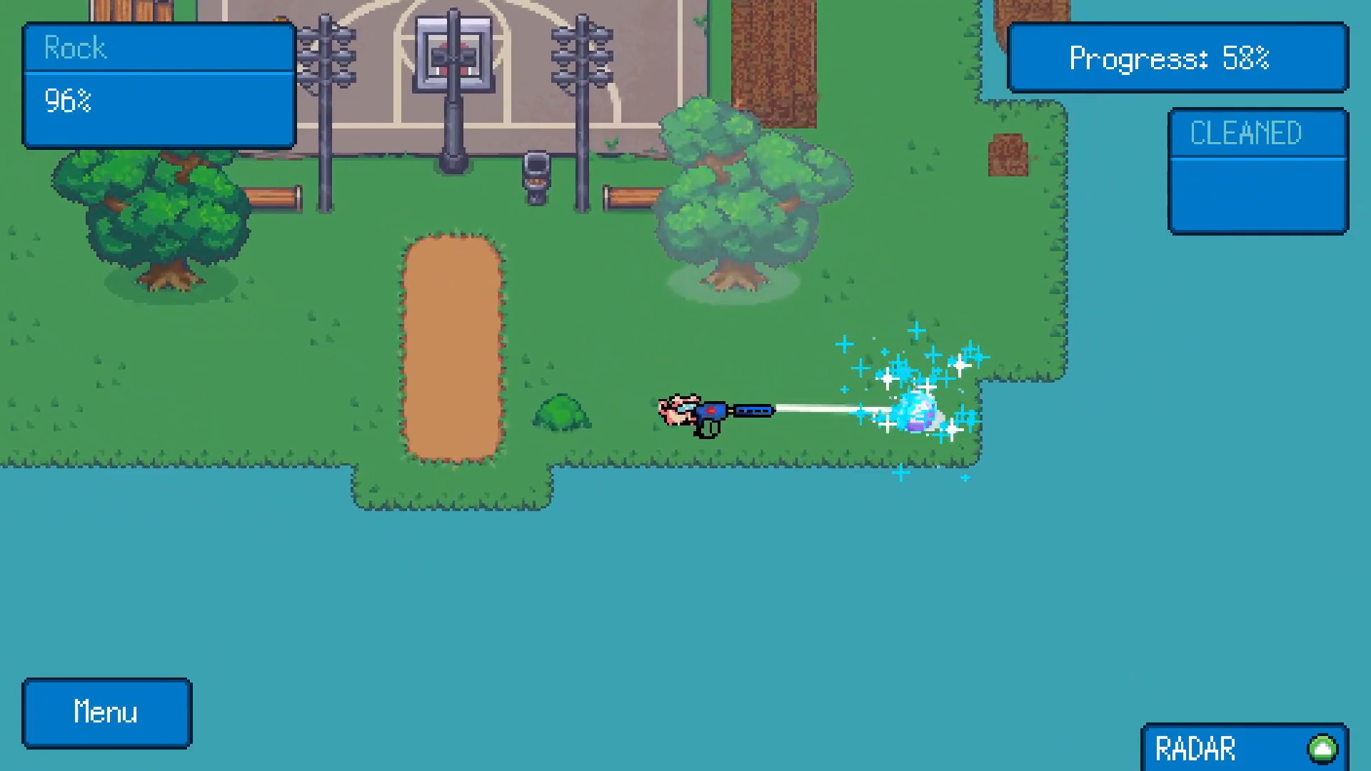
Wash the grill near the east shore and the eastern boat with its post.
mouse_move(881, 253)
left_mouse_down()
mouse_move(888, 215)
mouse_move(851, 183)
mouse_move(914, 196)
mouse_move(928, 322)
mouse_move(879, 222)
mouse_move(905, 205)
mouse_move(926, 328)
mouse_move(889, 286)
left_mouse_up()
key("s")
key("a")
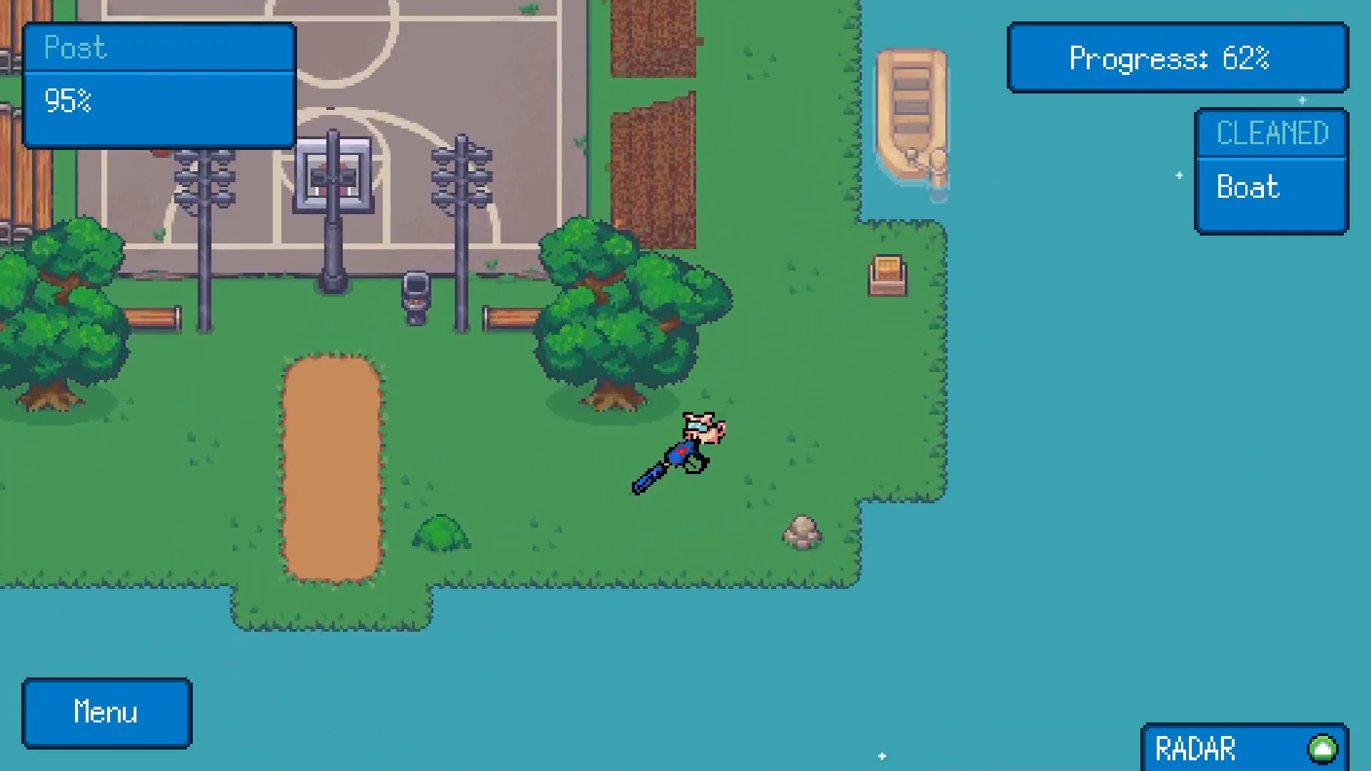
Walk onto the court and wash the southern and middle bleachers on its east side.
key("w")
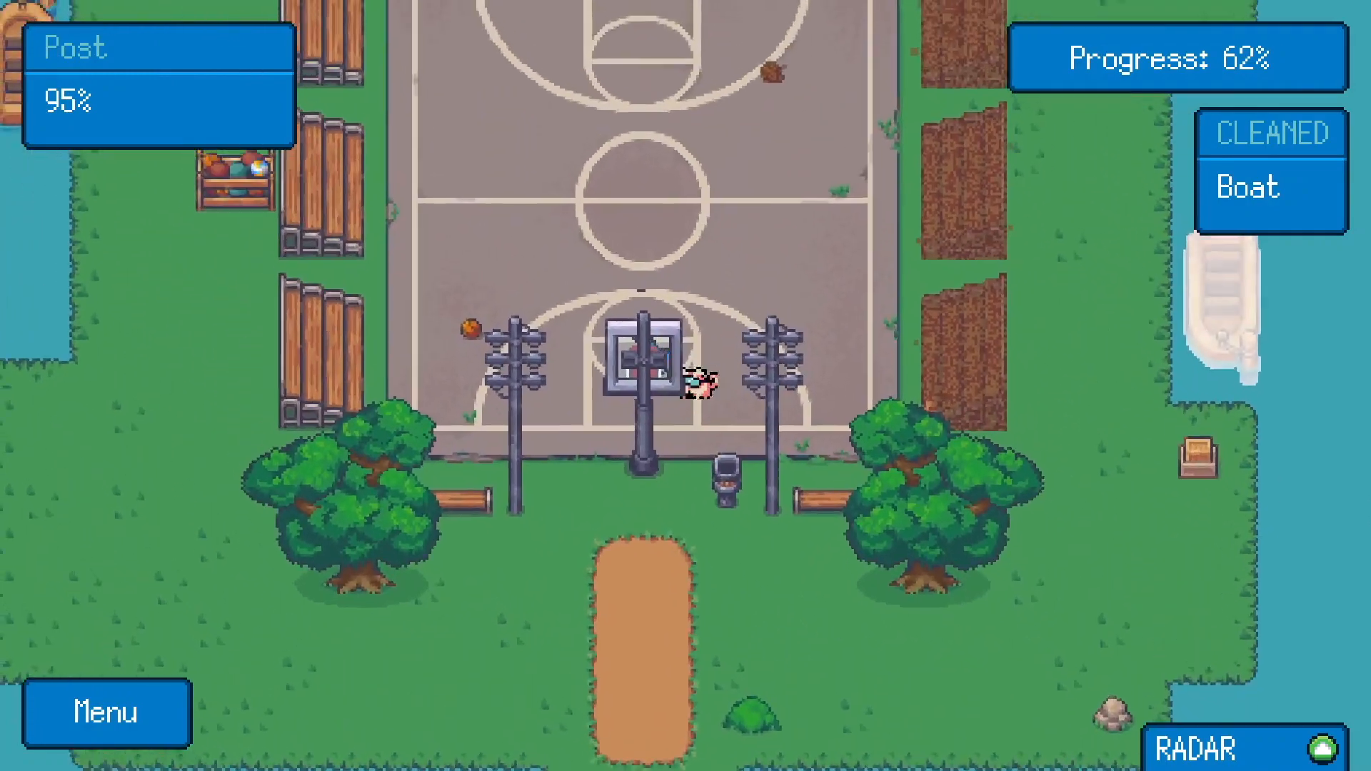
key("a")
mouse_move(792, 428)
left_mouse_down()
mouse_move(923, 426)
mouse_move(888, 422)
mouse_move(872, 453)
mouse_move(883, 513)
left_mouse_up()
key("d")
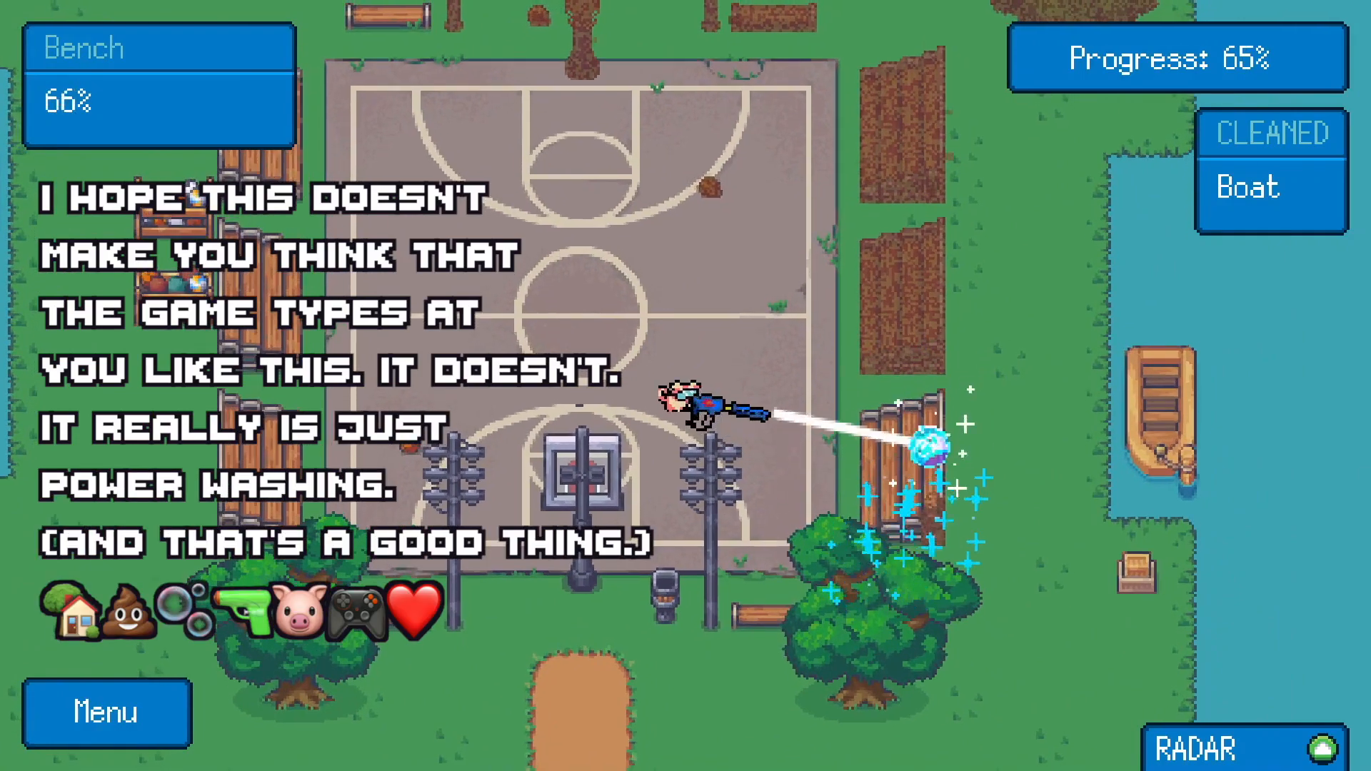
key("a")
left_click_drag(915, 403, 892, 422)
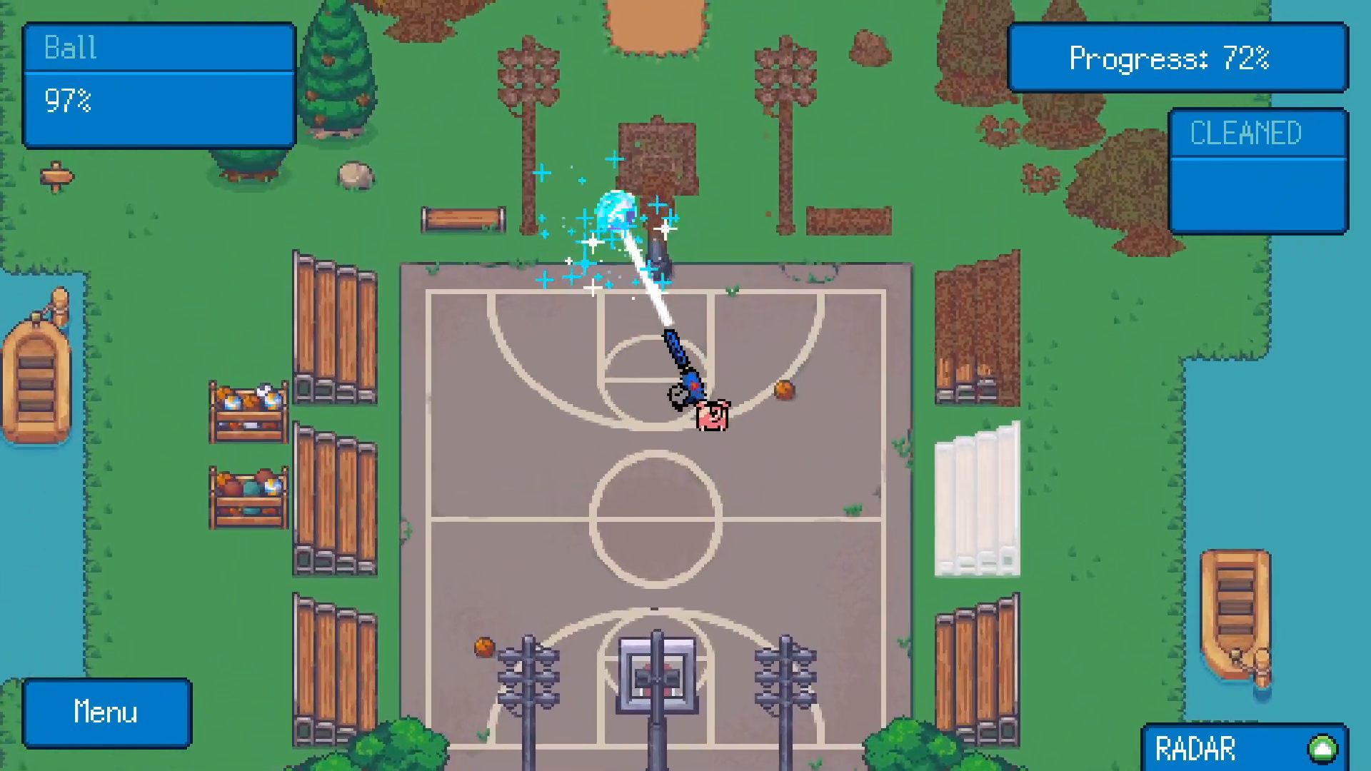
Wash the basketball beside the north hoop, the hoop itself and the two northern light poles.
key("a")
key("w")
mouse_move(617, 211)
left_mouse_down()
mouse_move(572, 208)
mouse_move(593, 222)
mouse_move(615, 177)
mouse_move(577, 187)
mouse_move(653, 178)
mouse_move(750, 281)
mouse_move(719, 199)
mouse_move(764, 178)
mouse_move(753, 214)
mouse_move(778, 257)
mouse_move(759, 296)
mouse_move(863, 265)
mouse_move(740, 190)
mouse_move(764, 160)
left_mouse_up()
key("w")
key("s")
key("d")
key("w")
key("w")
key("d")
left_click_drag(755, 284, 742, 214)
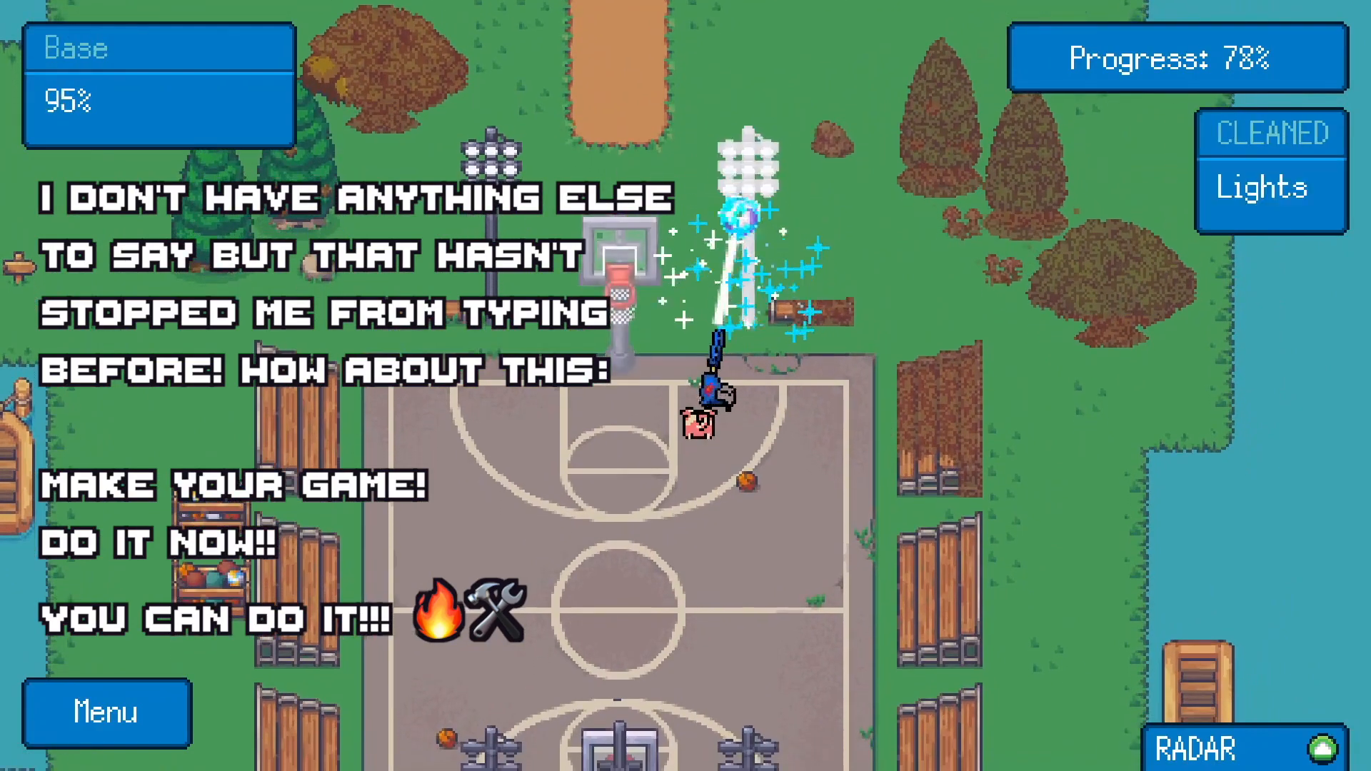
Wash the northeast bench, the northernmost eastern bleachers and the mushroom patches below the conifers.
mouse_move(775, 286)
left_mouse_down()
mouse_move(823, 276)
mouse_move(871, 330)
mouse_move(887, 312)
mouse_move(901, 372)
mouse_move(878, 272)
mouse_move(884, 358)
mouse_move(909, 275)
left_mouse_up()
key("s")
key("d")
mouse_move(919, 367)
left_mouse_down()
mouse_move(887, 307)
mouse_move(918, 208)
mouse_move(872, 267)
left_mouse_up()
key("w")
key("d")
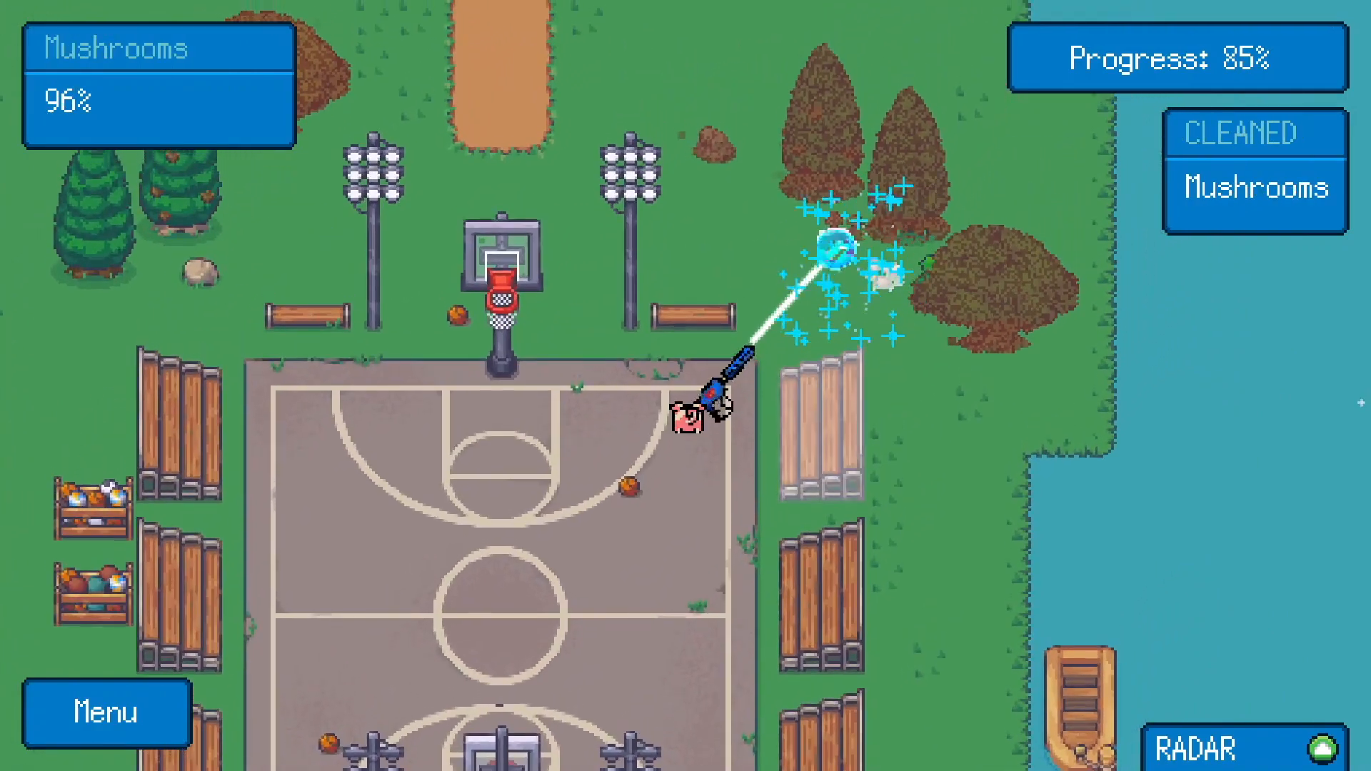
Wash the round green tree and the two conifers in the island's northeast corner.
key("w")
key("d")
mouse_move(860, 229)
left_mouse_down()
mouse_move(728, 190)
mouse_move(667, 202)
mouse_move(762, 229)
mouse_move(867, 341)
left_mouse_up()
key("w")
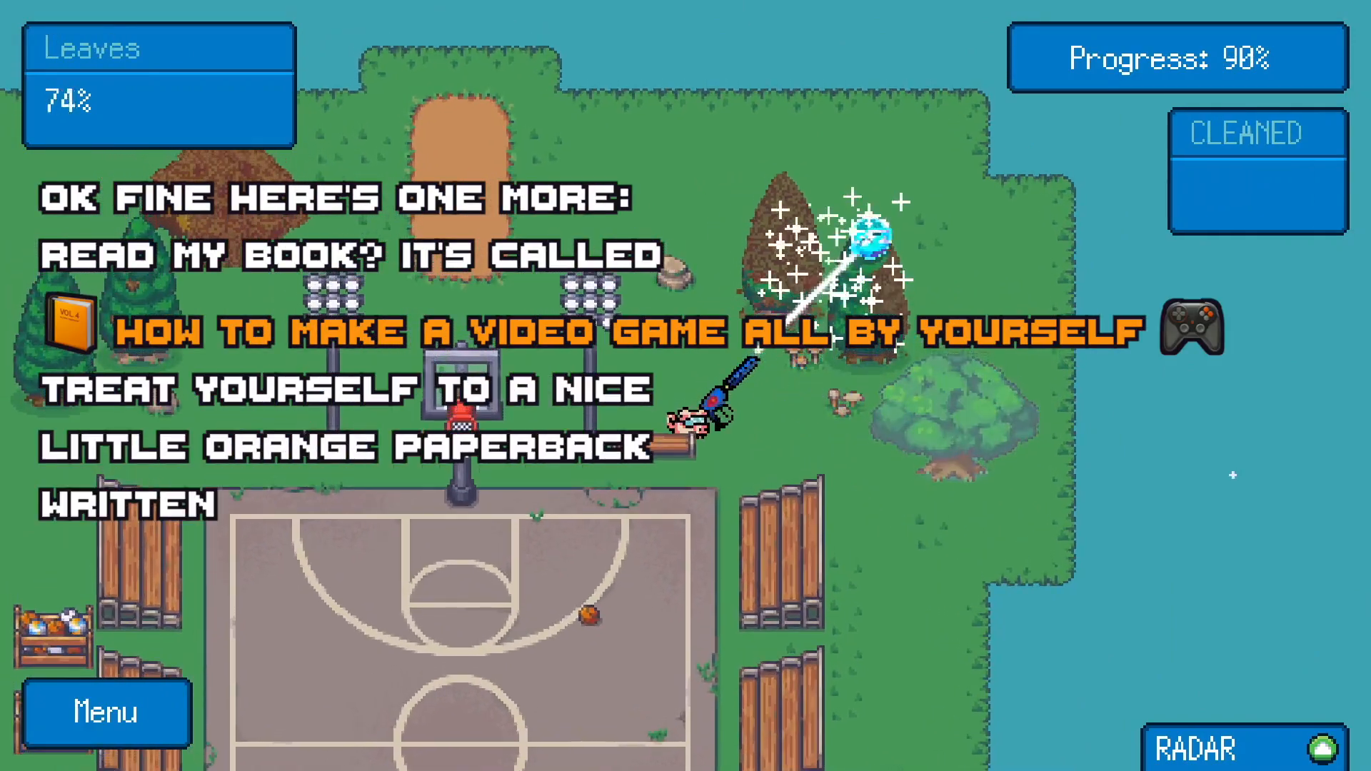
left_click_drag(873, 251, 881, 350)
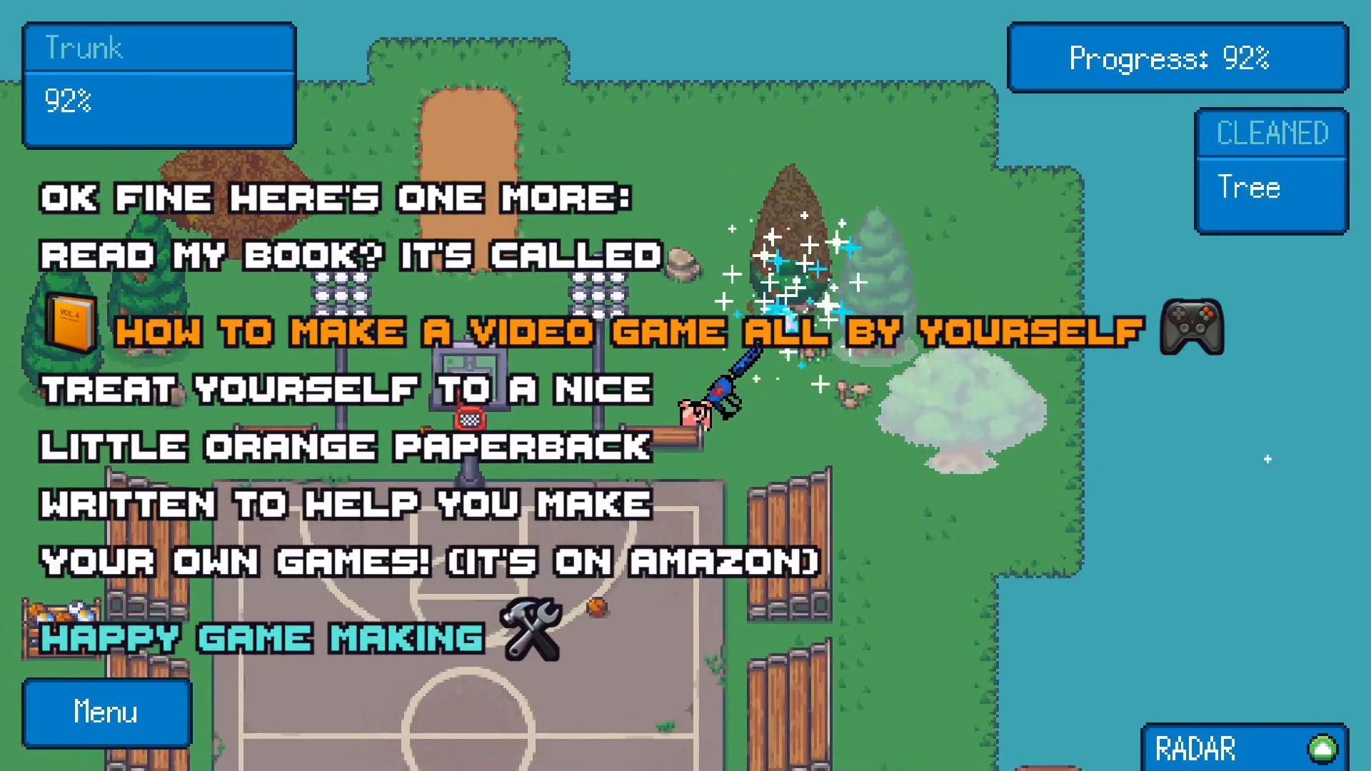
mouse_move(793, 257)
left_mouse_down()
mouse_move(807, 209)
mouse_move(814, 286)
left_mouse_up()
key("w")
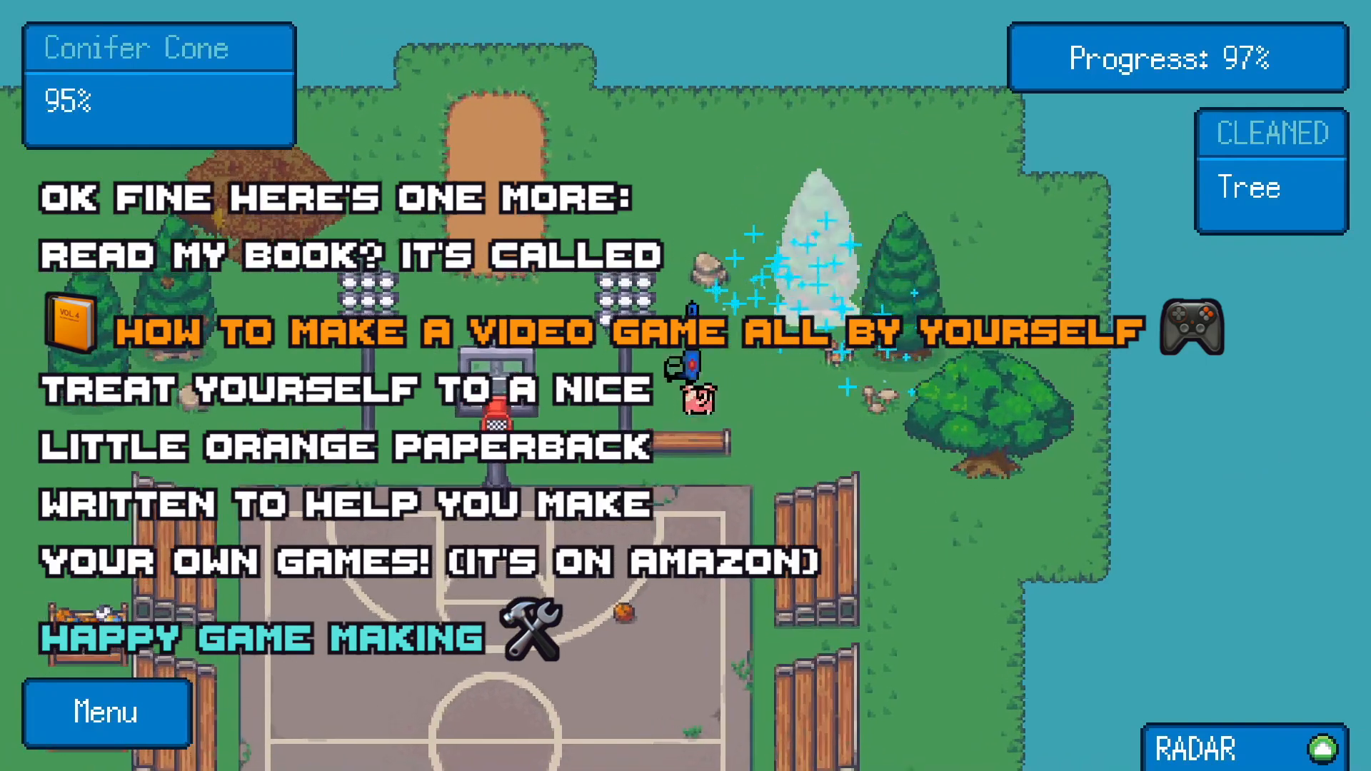
Walk west to the dirt path and wash the autumn tree to complete the level.
key("a")
key("a")
mouse_move(532, 410)
left_mouse_down()
mouse_move(520, 375)
mouse_move(468, 400)
mouse_move(486, 351)
left_mouse_up()
mouse_move(467, 422)
left_mouse_down()
mouse_move(459, 438)
mouse_move(459, 367)
mouse_move(446, 439)
mouse_move(414, 394)
mouse_move(442, 321)
left_mouse_up()
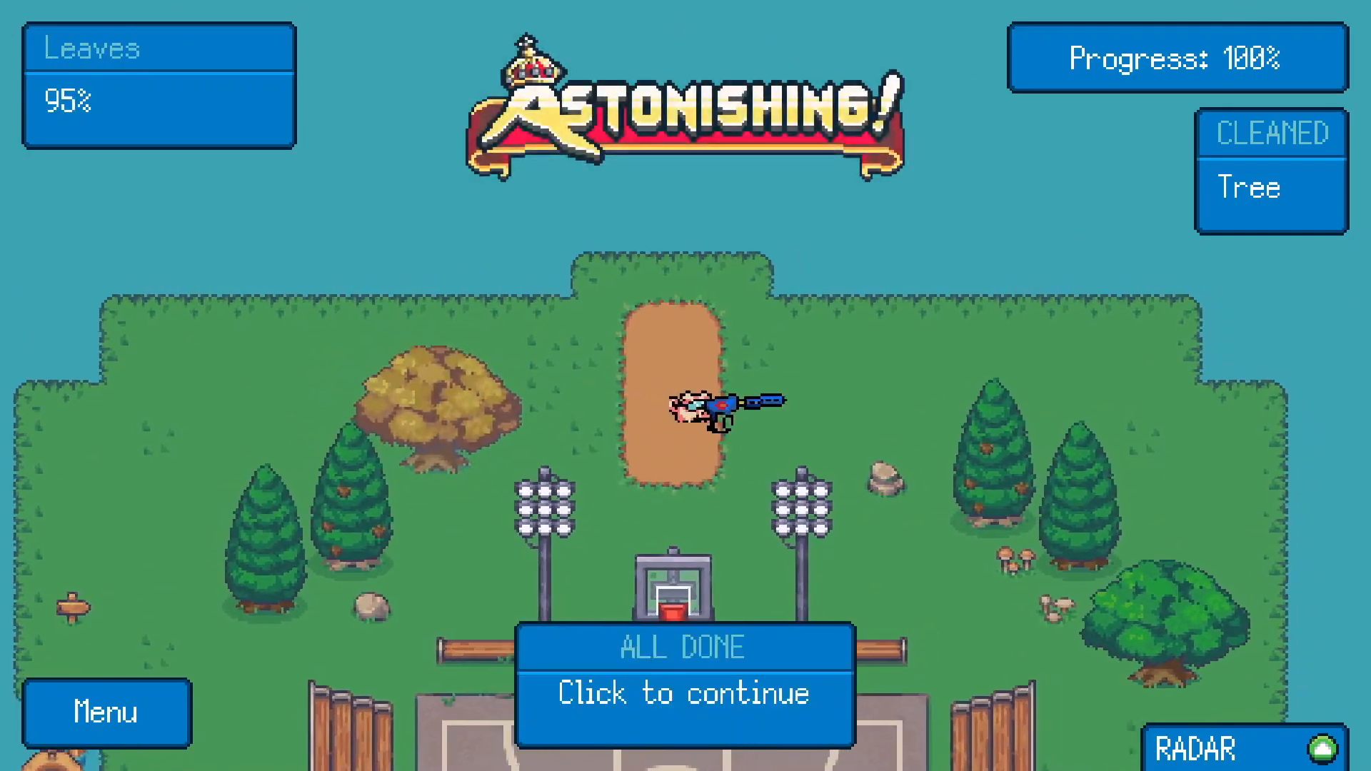